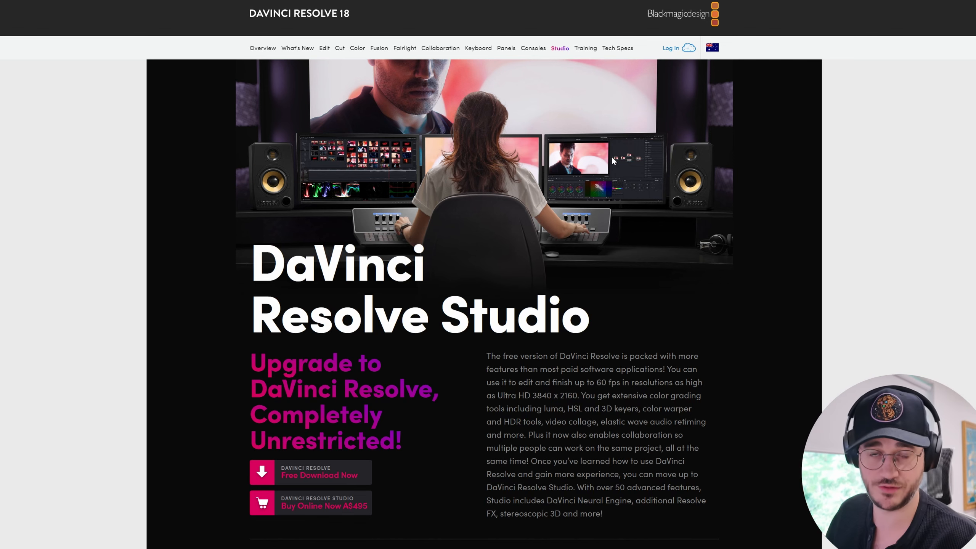
scroll(613, 161, down, 1)
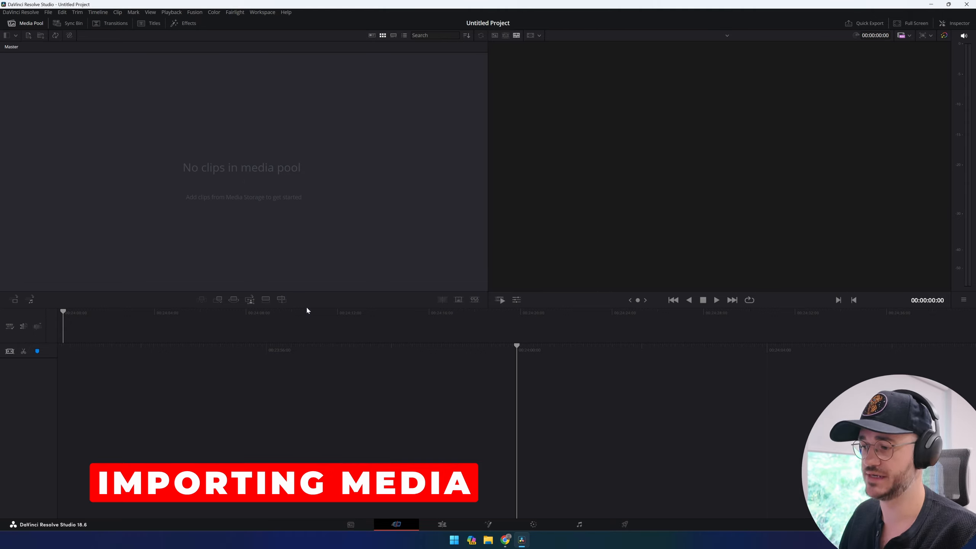
Step: Switch to the Media page and add IMG_5432.MP4 from the Zoo Stay folder to the media pool without changing the project frame rate
click(350, 524)
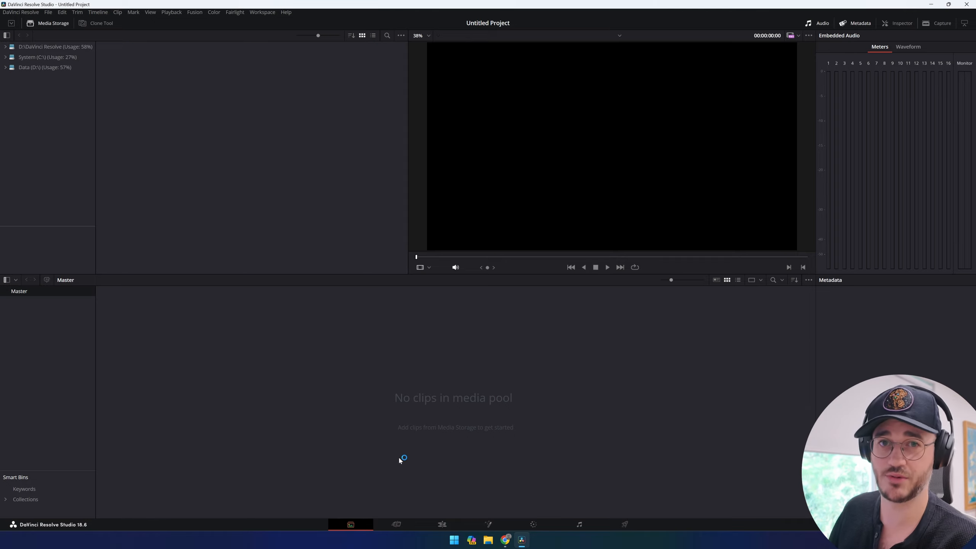
click(444, 525)
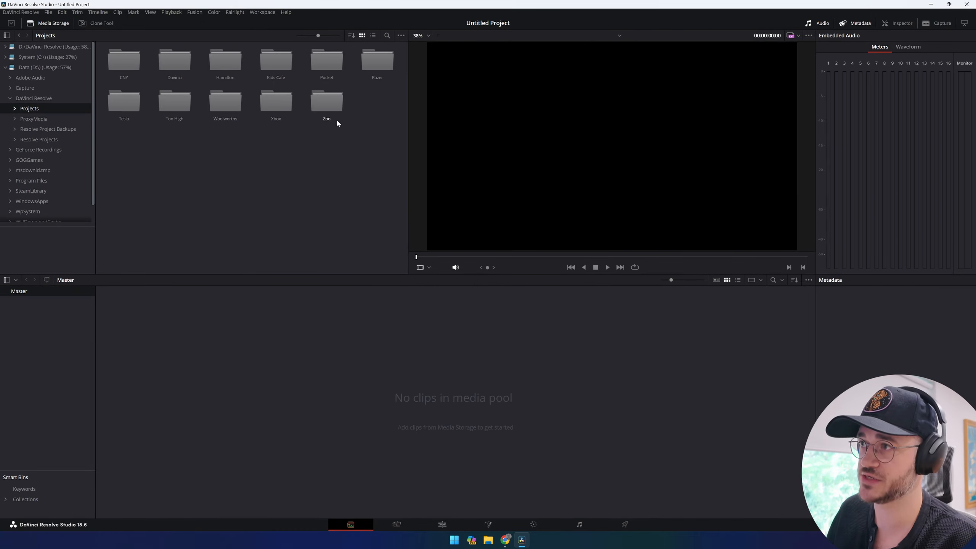
double_click(327, 104)
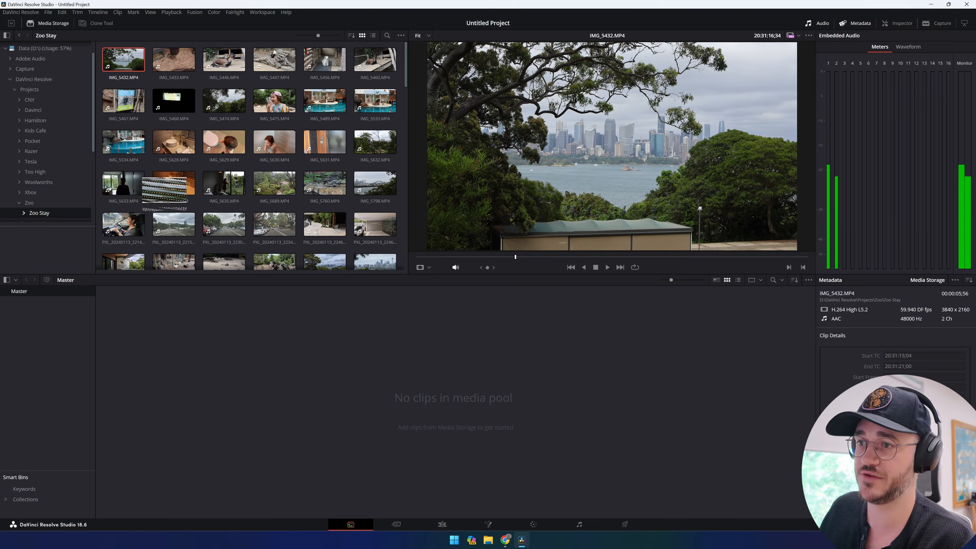
drag(165, 190, 159, 384)
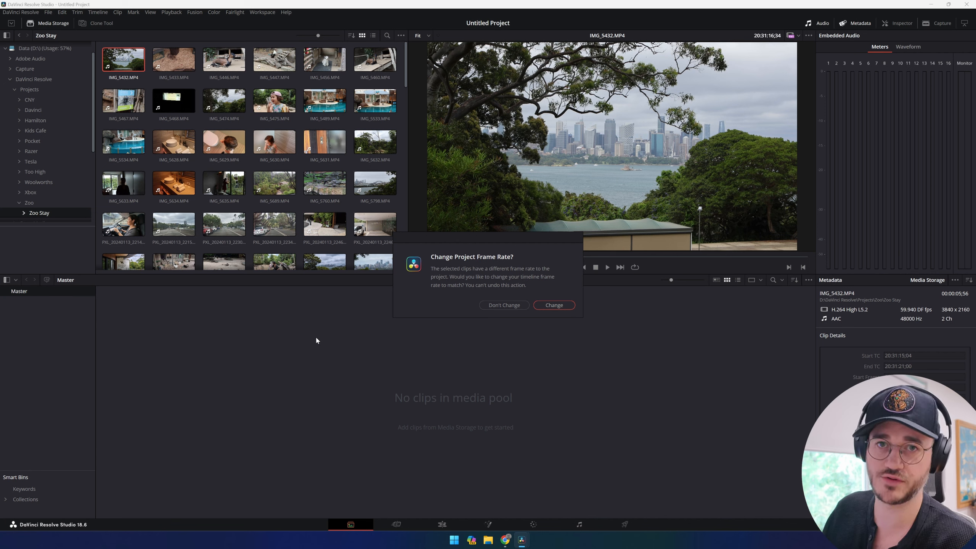
click(498, 306)
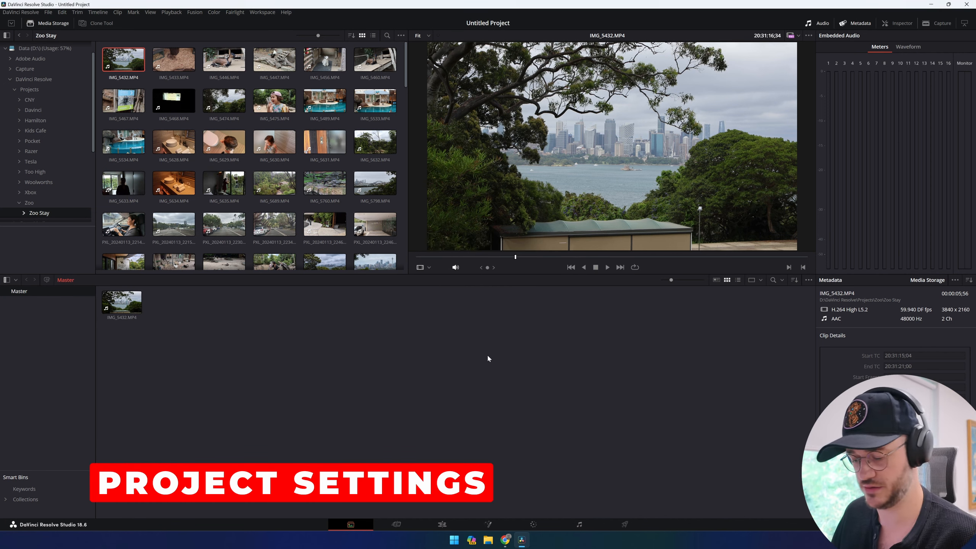
Step: Open the project settings and set the timeline frame rate to 59.94 frames per second
key(shift+9)
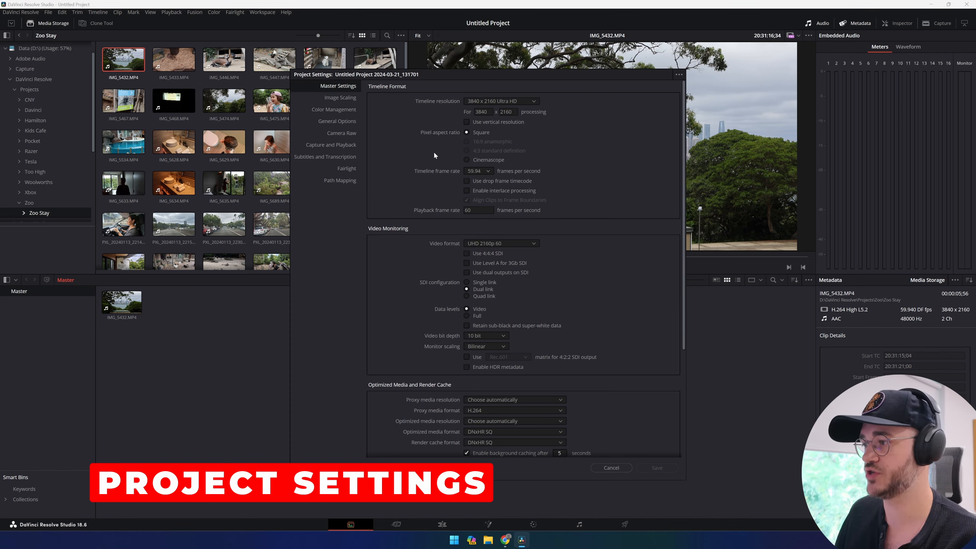
click(611, 469)
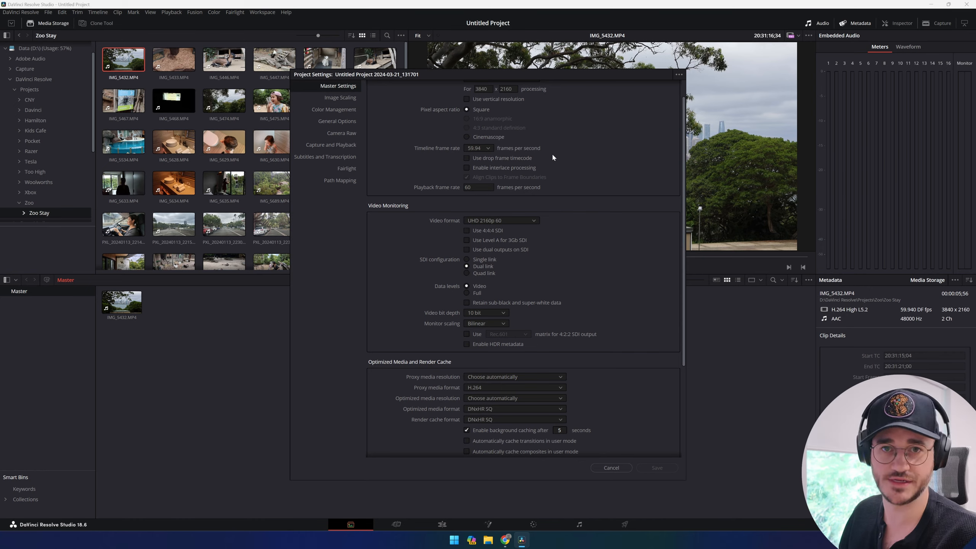
click(488, 148)
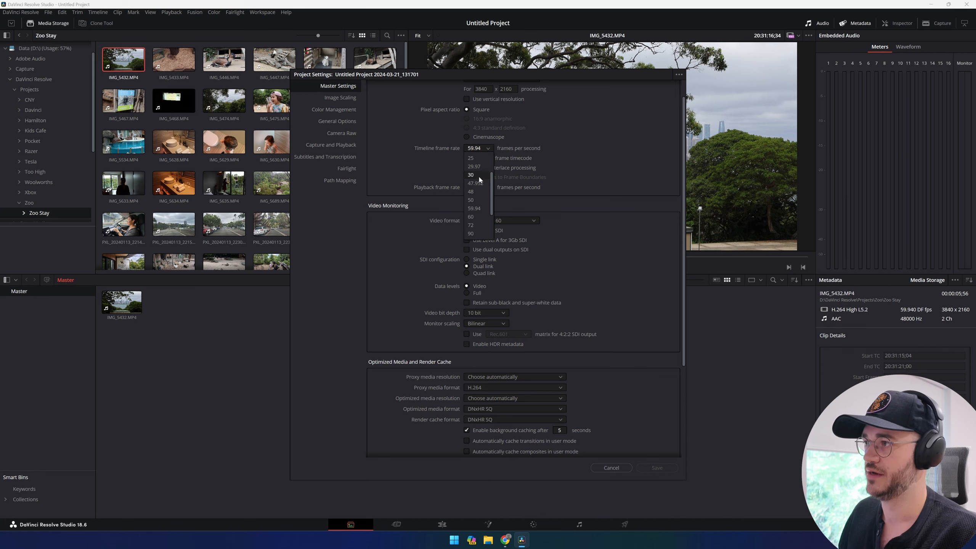
click(480, 209)
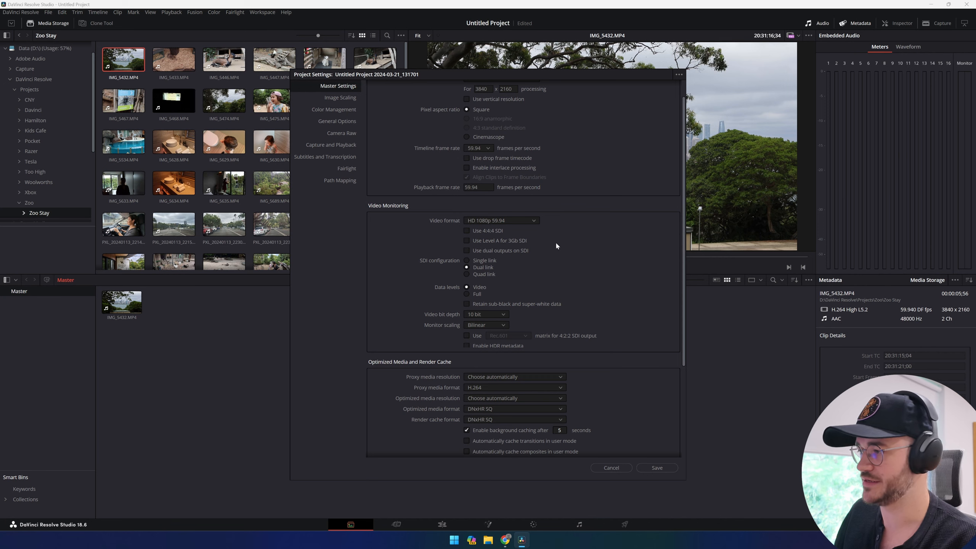
Step: Set the proxy media format to DNxHR SQ in the project settings and check the proxy media resolution
scroll(570, 253, down, 1)
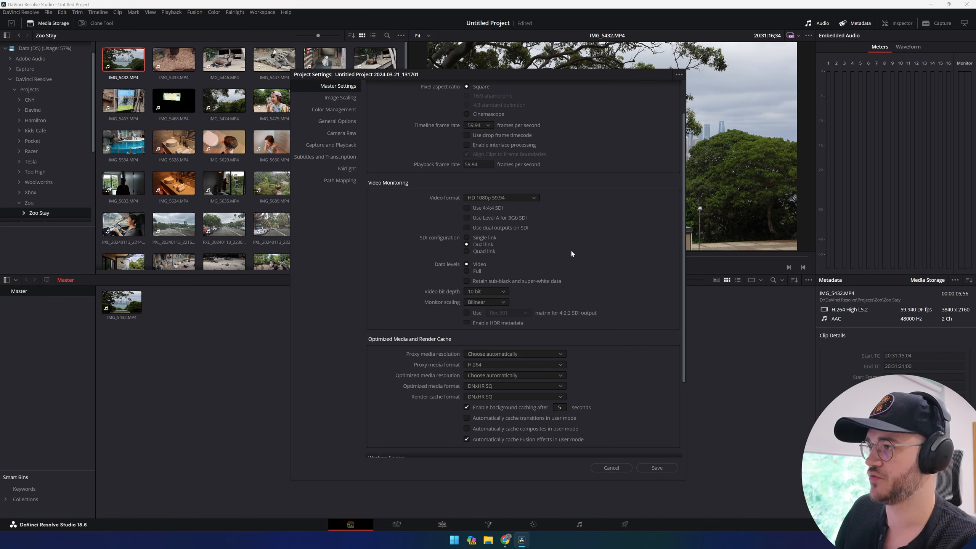
scroll(571, 252, down, 2)
scroll(572, 254, down, 2)
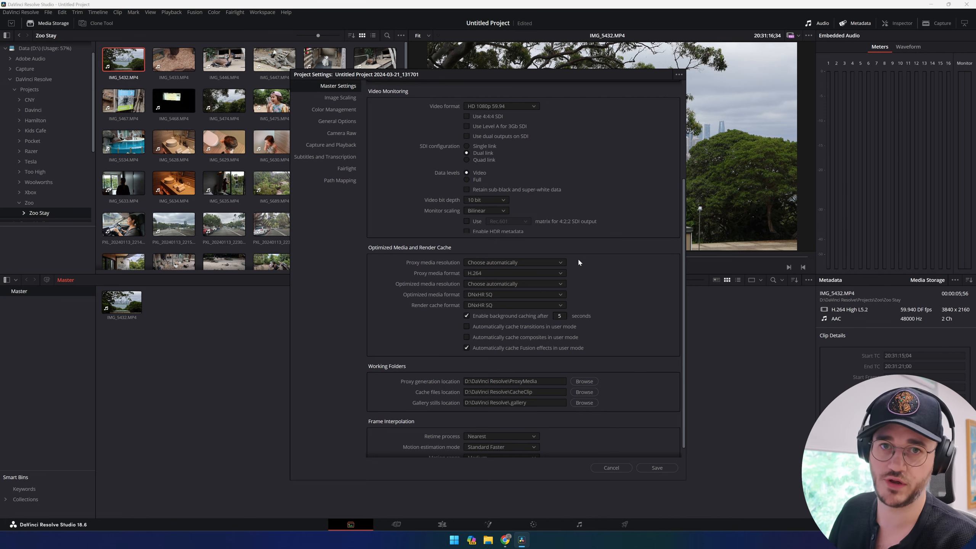
scroll(579, 260, down, 1)
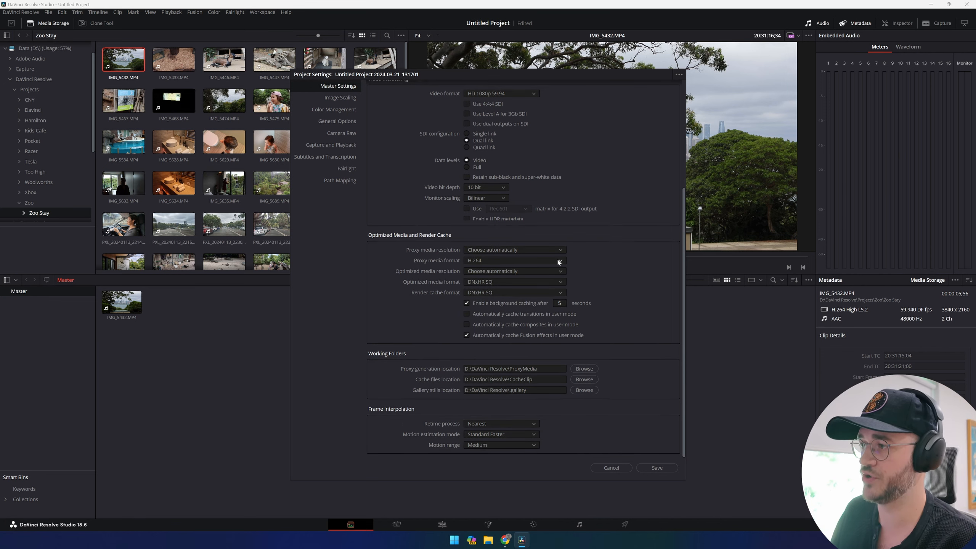
click(558, 262)
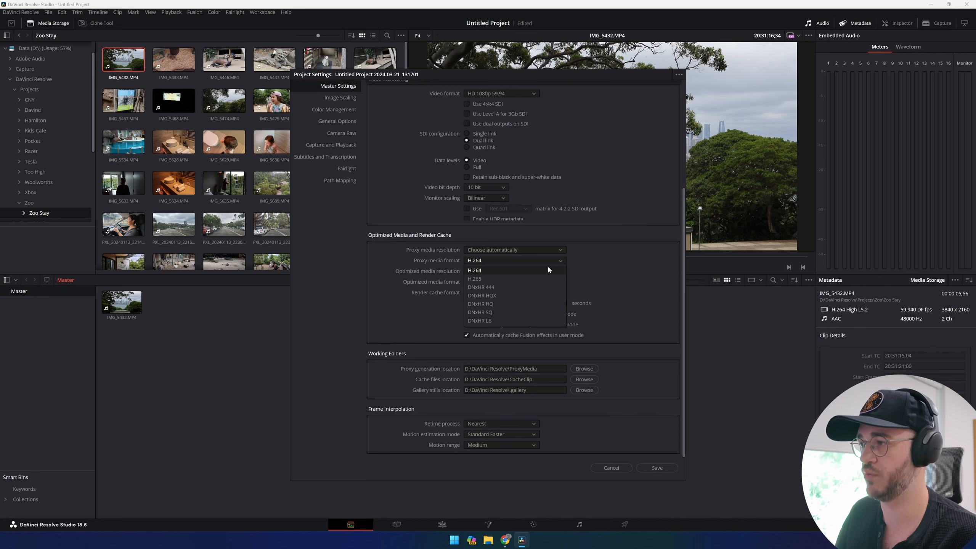
click(515, 312)
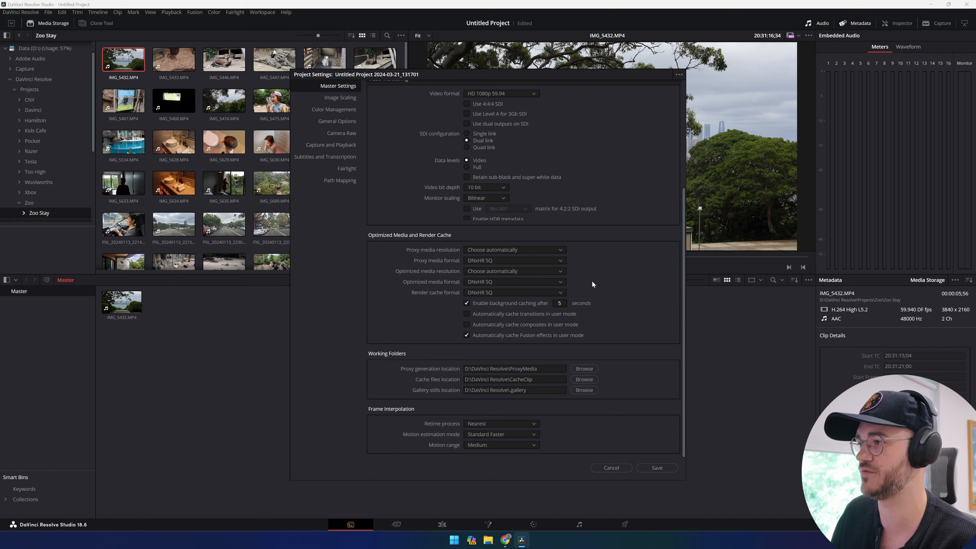
click(538, 250)
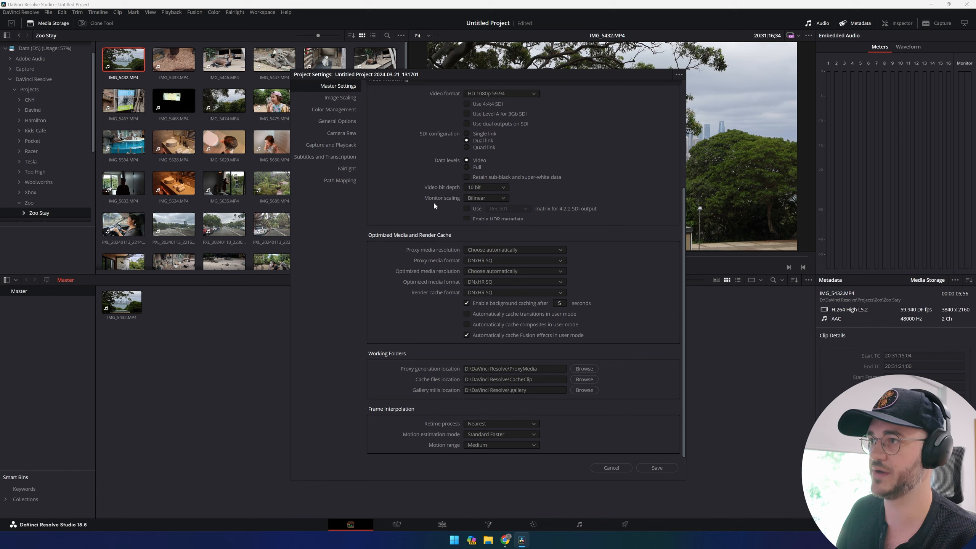
scroll(416, 312, up, 5)
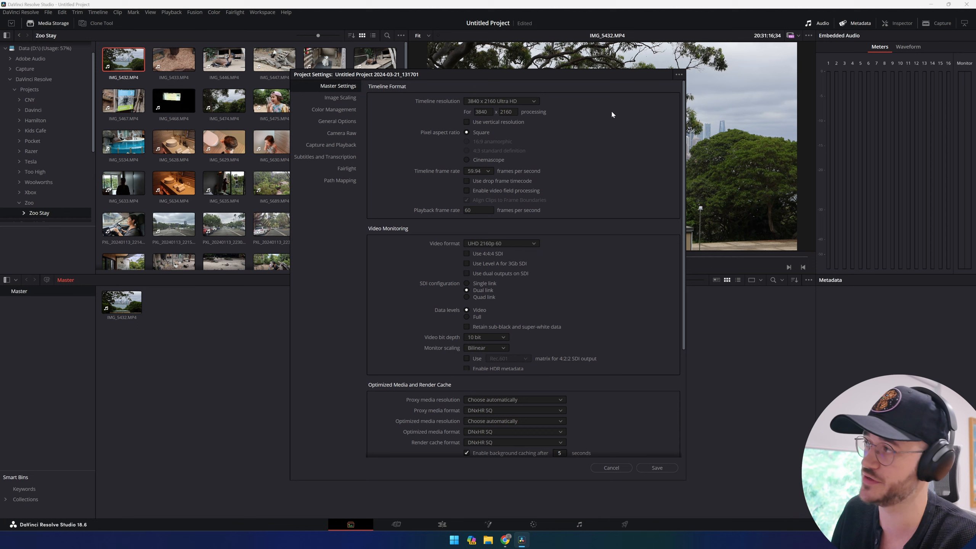
click(679, 75)
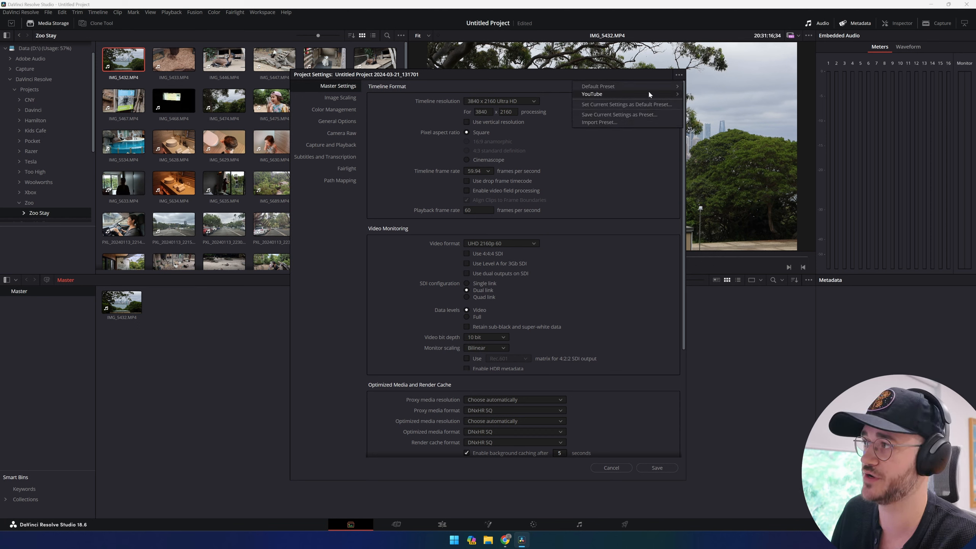
mouse_move(648, 94)
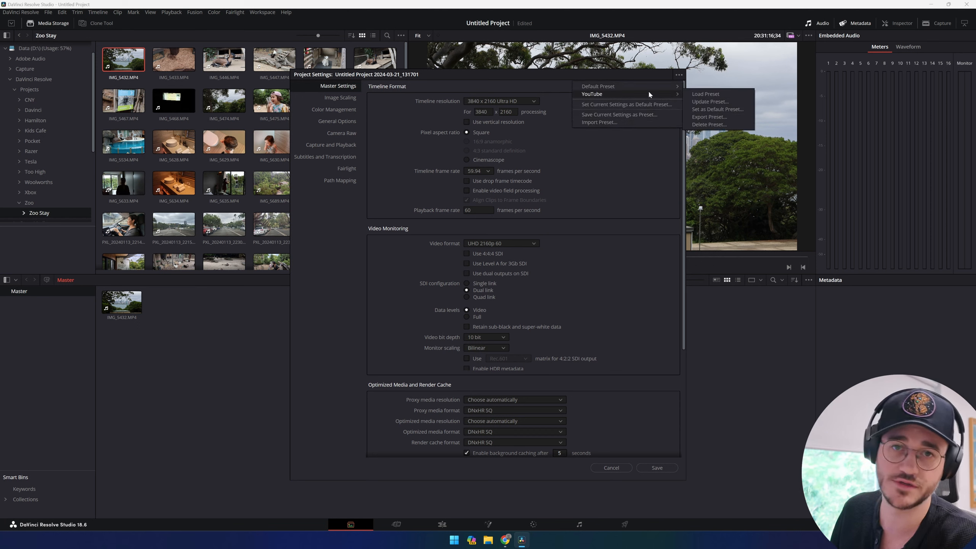
click(641, 115)
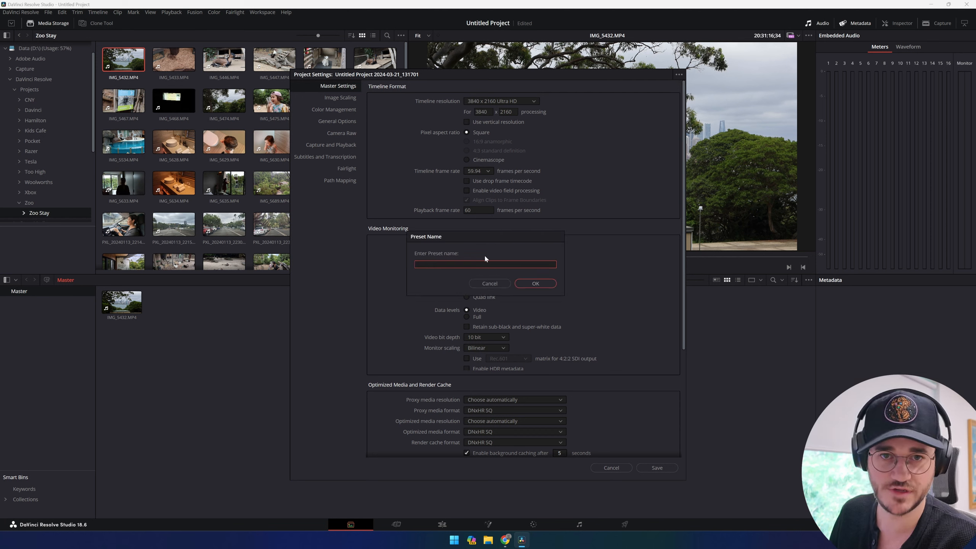
click(490, 284)
Step: Update the YouTube preset with the current project settings and close the project settings without saving them
click(681, 76)
mouse_move(653, 93)
click(702, 101)
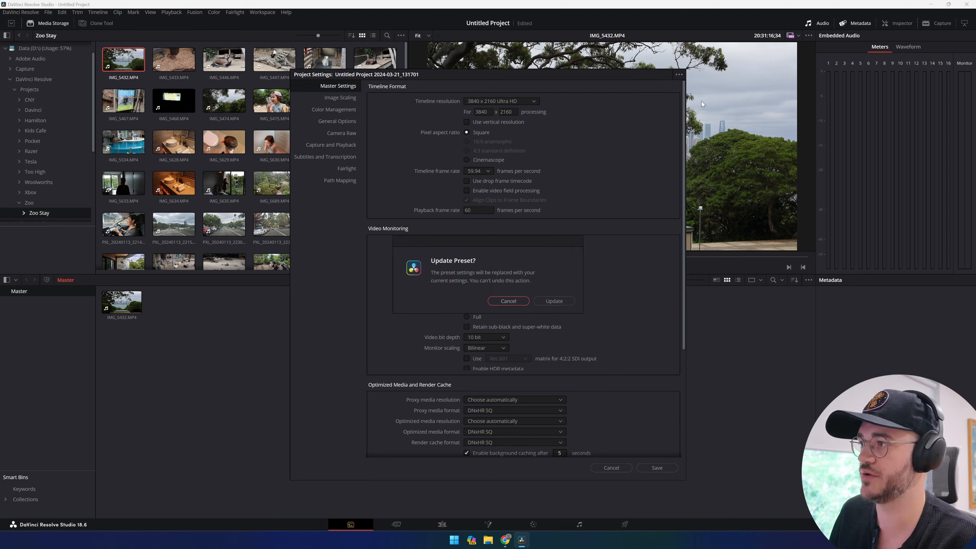
click(552, 288)
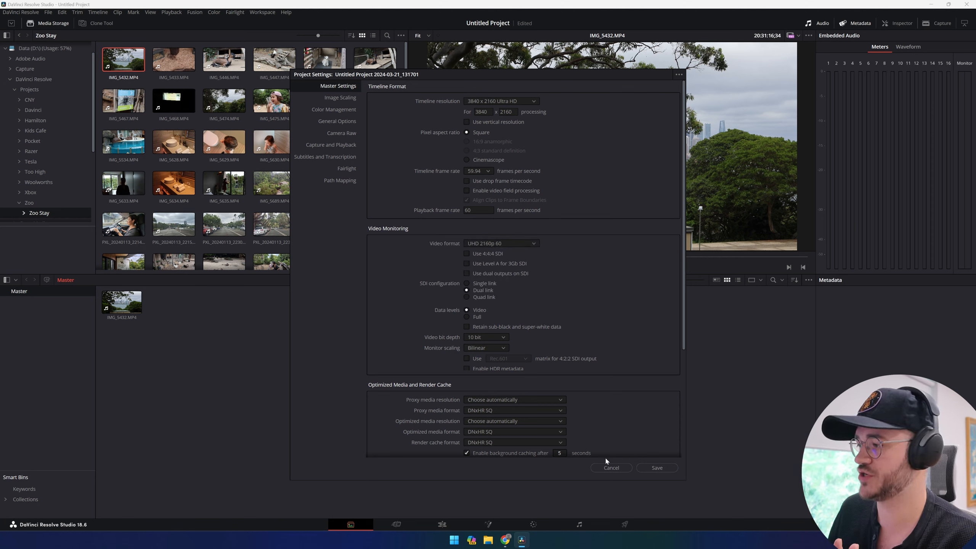
click(610, 468)
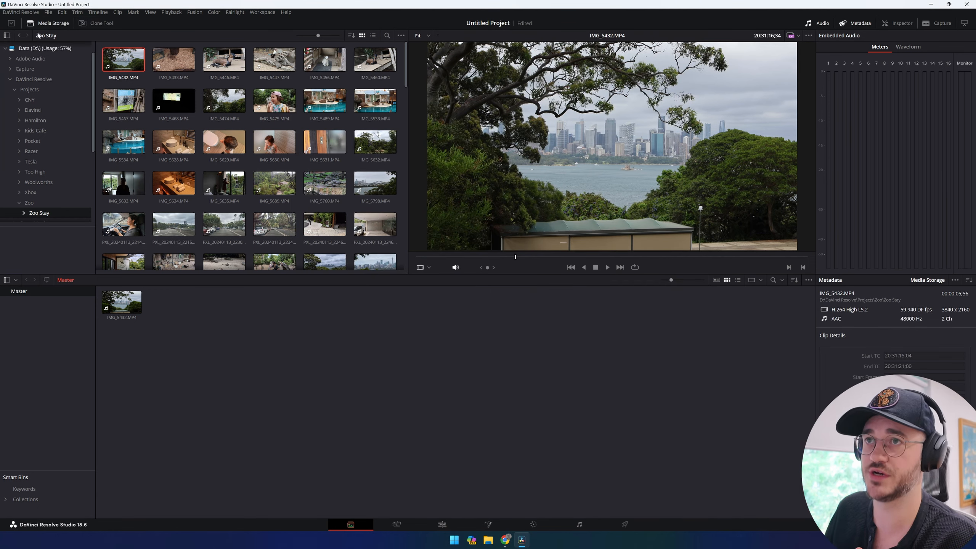
Step: Open the preferences and examine the Memory and GPU and the Media Storage system settings
click(21, 11)
click(25, 50)
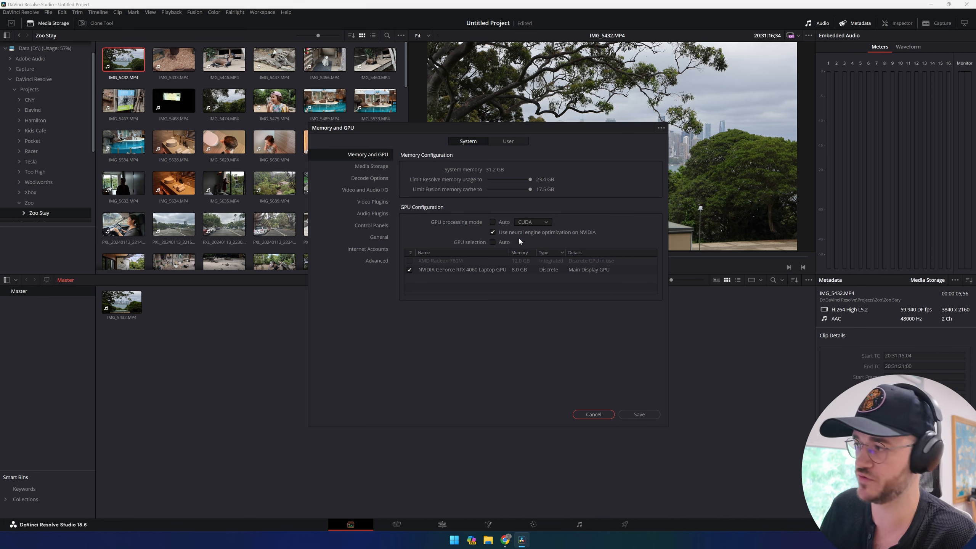
click(375, 166)
click(384, 155)
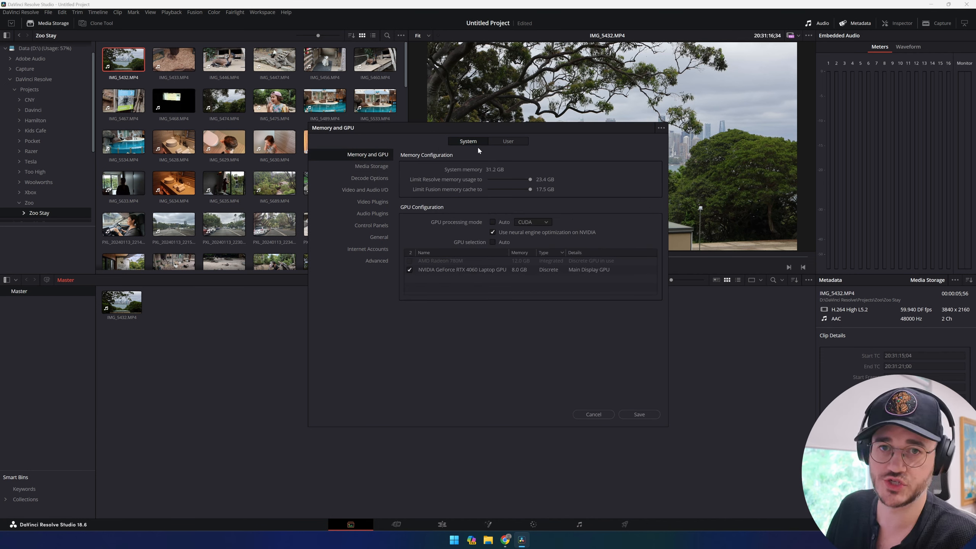
Step: Review the UI Settings, Project Save and Load and Editing user preferences, and open the new timeline start timecode for editing
click(511, 141)
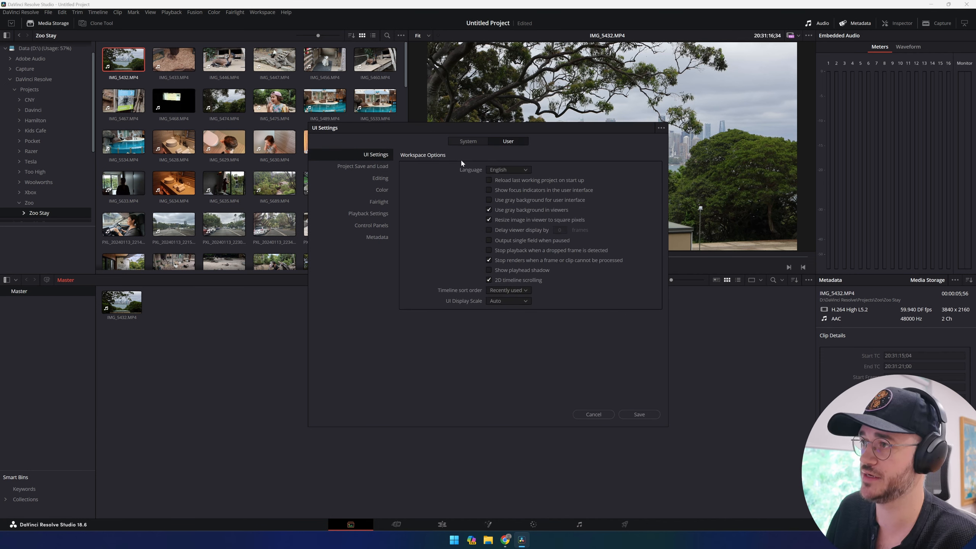
click(371, 167)
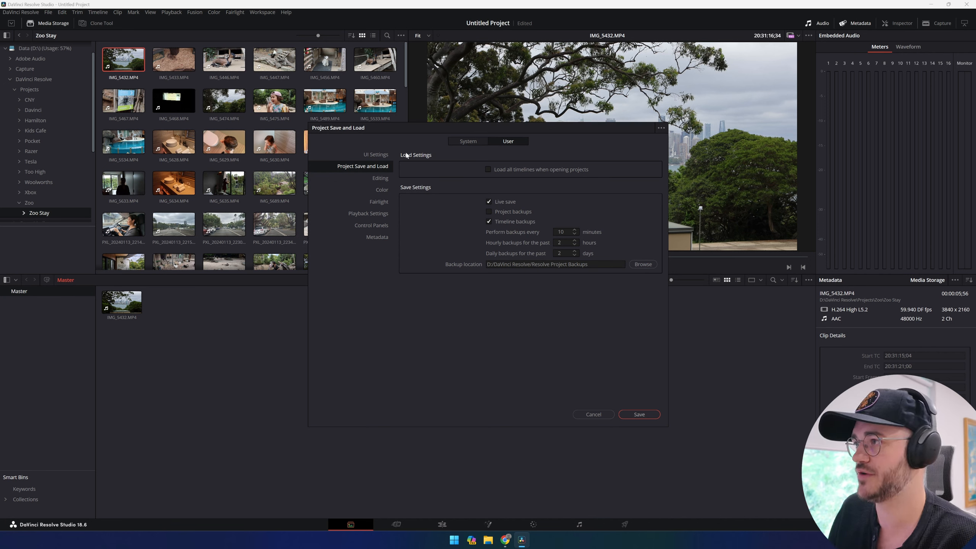
click(467, 142)
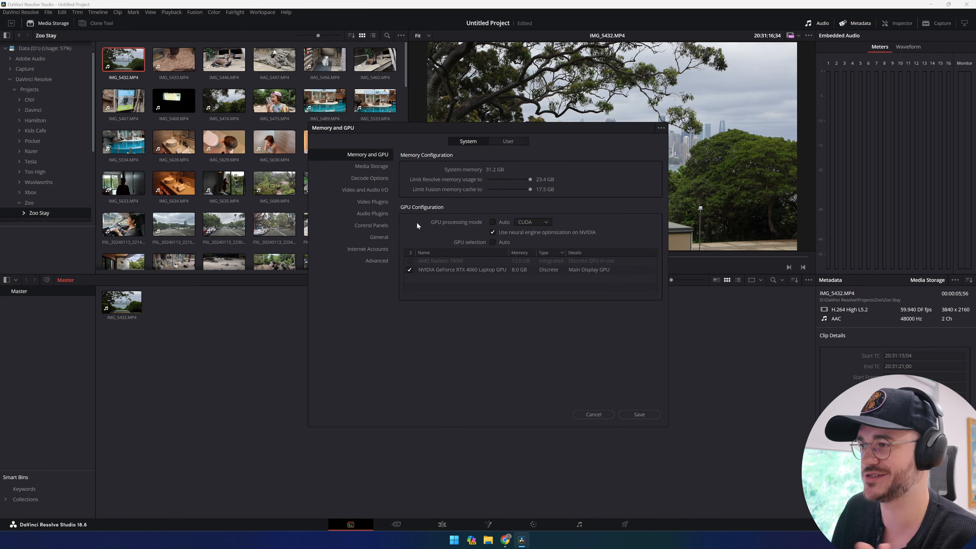
click(355, 249)
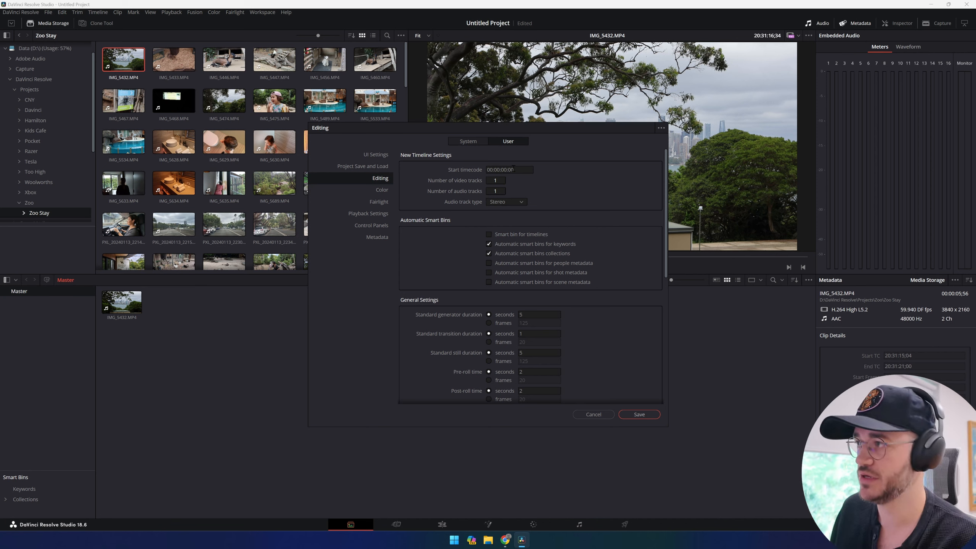
click(524, 170)
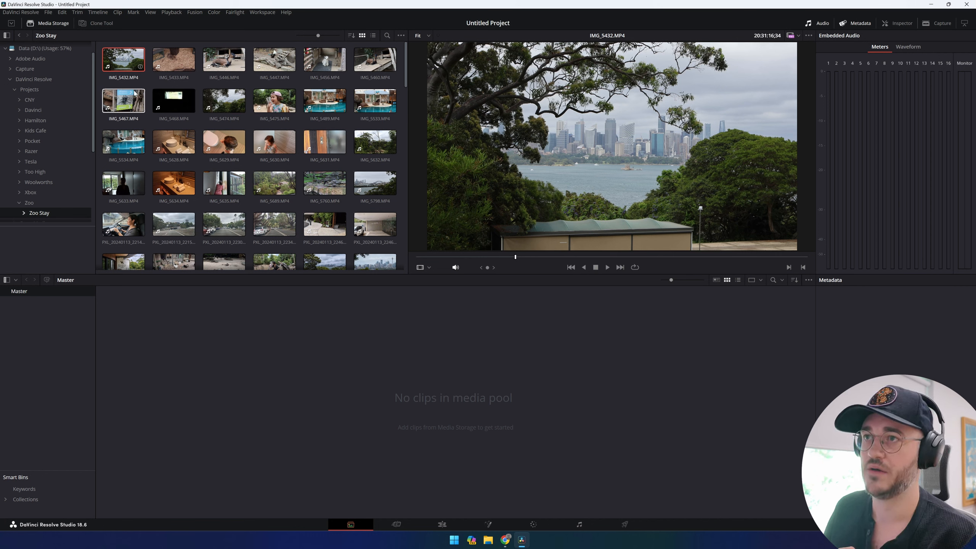
Step: Add the Zoo Stay folder and its subfolders to the media pool as bins, without changing the project frame rate
right_click(54, 212)
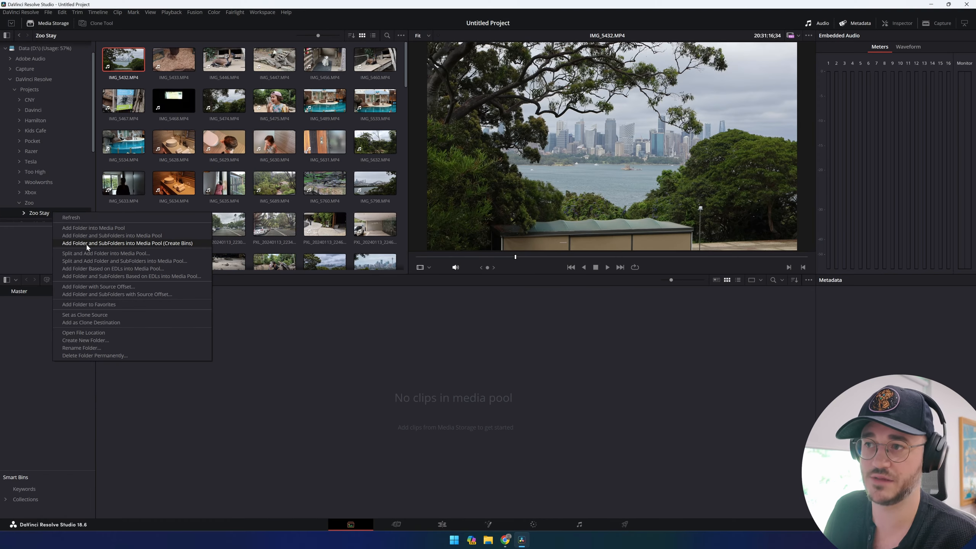
click(87, 246)
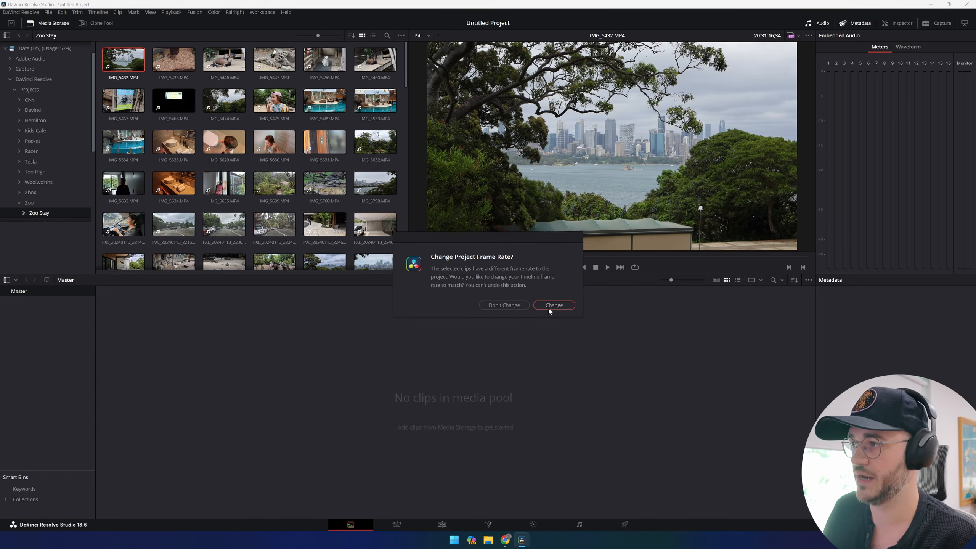
click(510, 306)
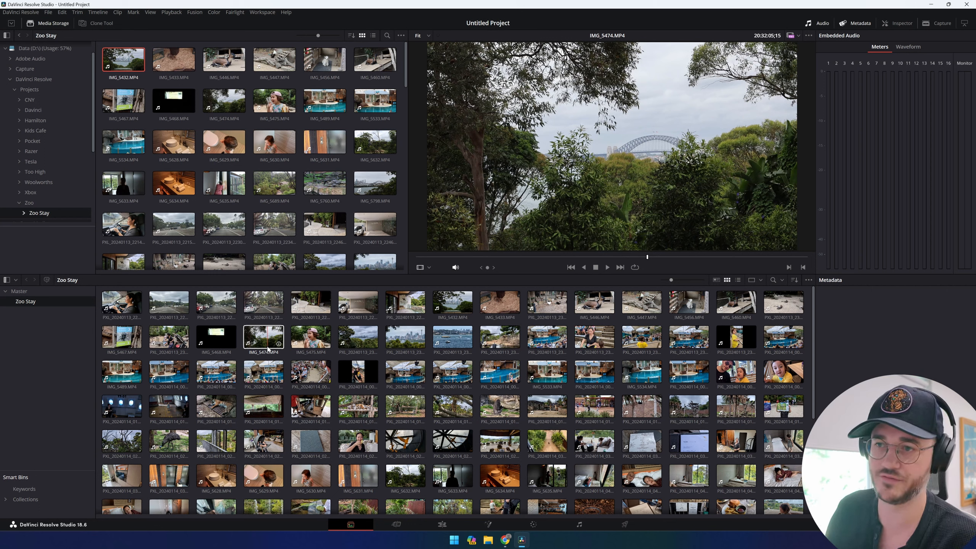
Step: Create a bin named Stuff inside the Zoo Stay bin of the media pool
scroll(570, 499, down, 5)
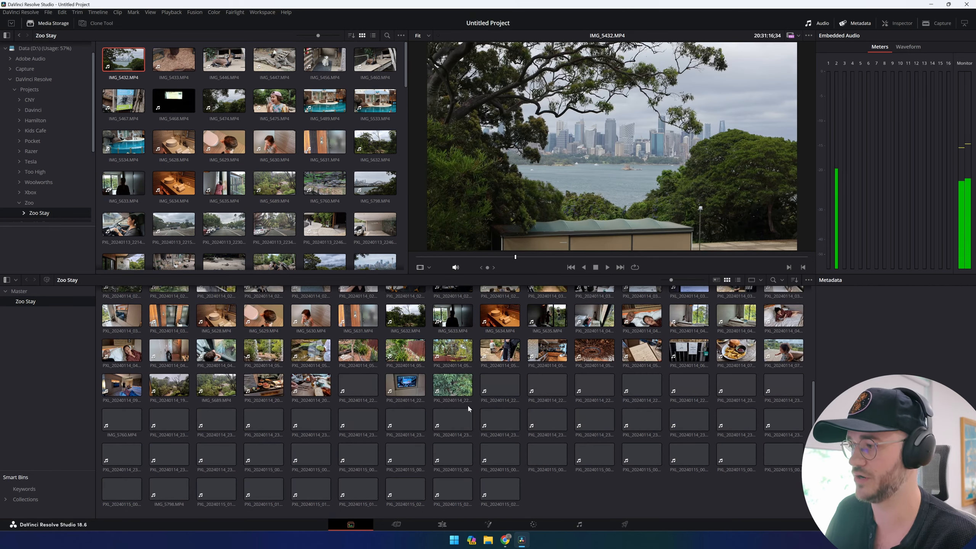
right_click(570, 499)
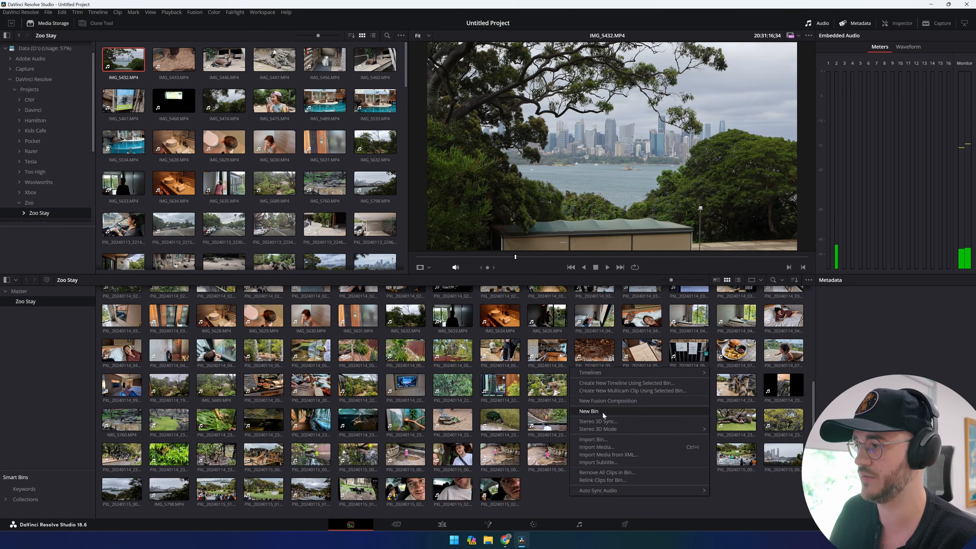
click(588, 408)
text(Stuff)
key(Return)
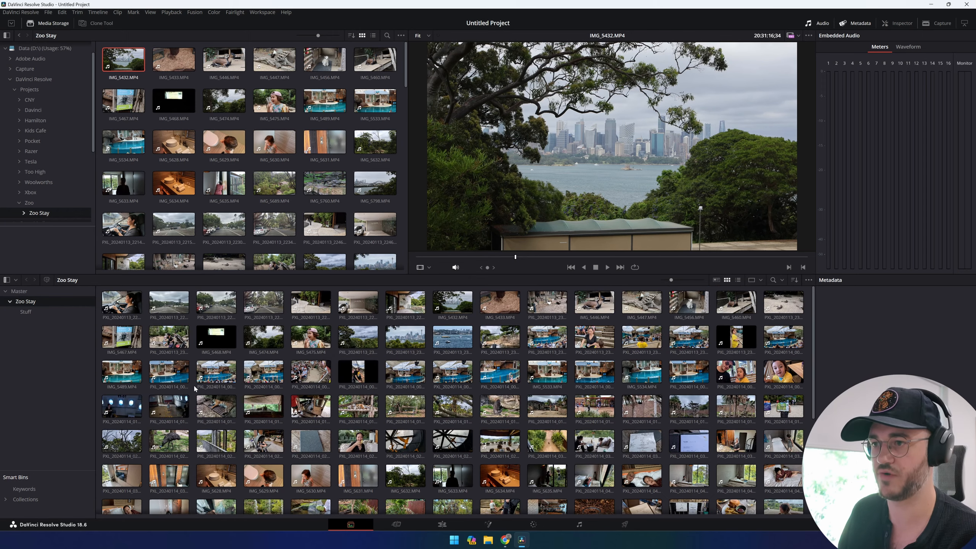
Step: Move the first six Zoo Stay clips into the Stuff bin and open that bin
click(135, 306)
shift+click(359, 306)
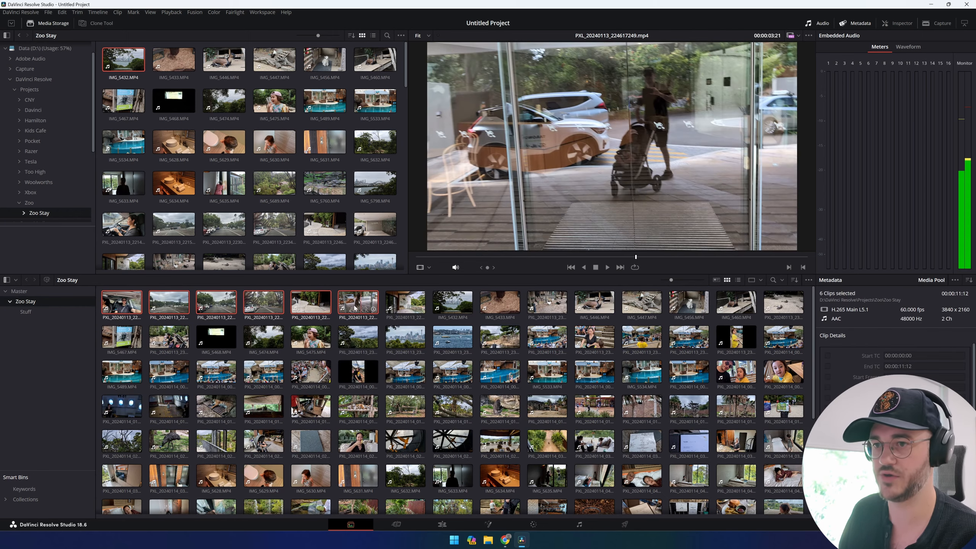
drag(362, 307, 30, 313)
click(57, 310)
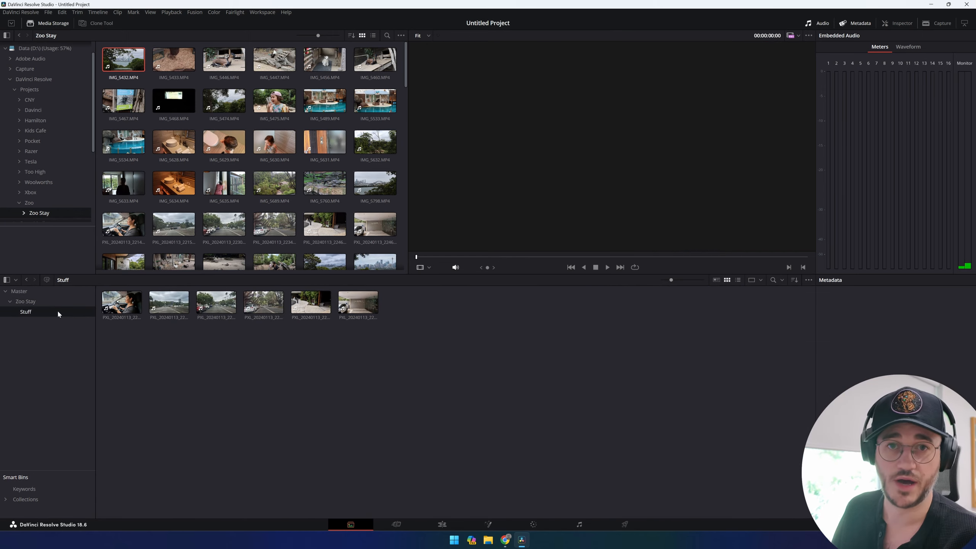
Step: Move all six clips back from Stuff to the Zoo Stay bin and delete the empty Stuff bin
drag(106, 341, 381, 297)
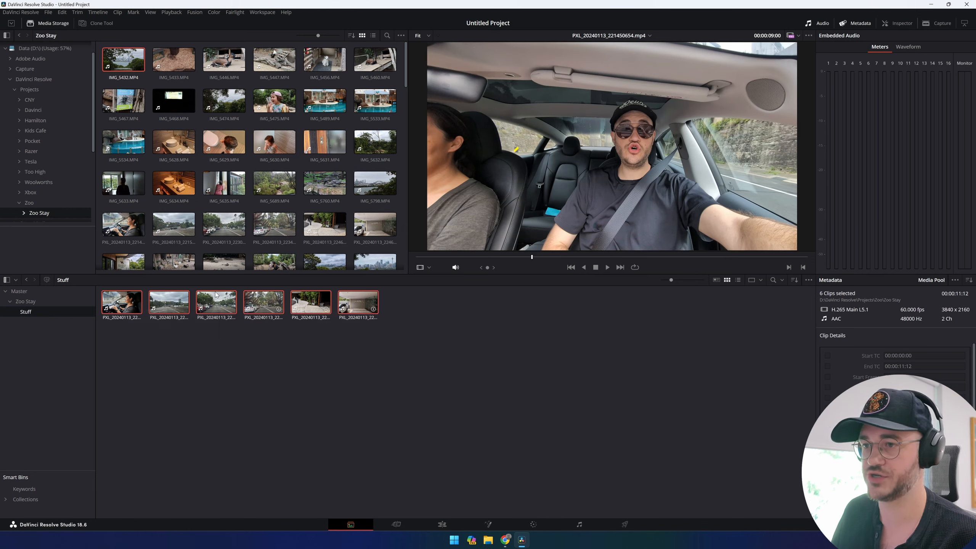
drag(135, 306, 20, 302)
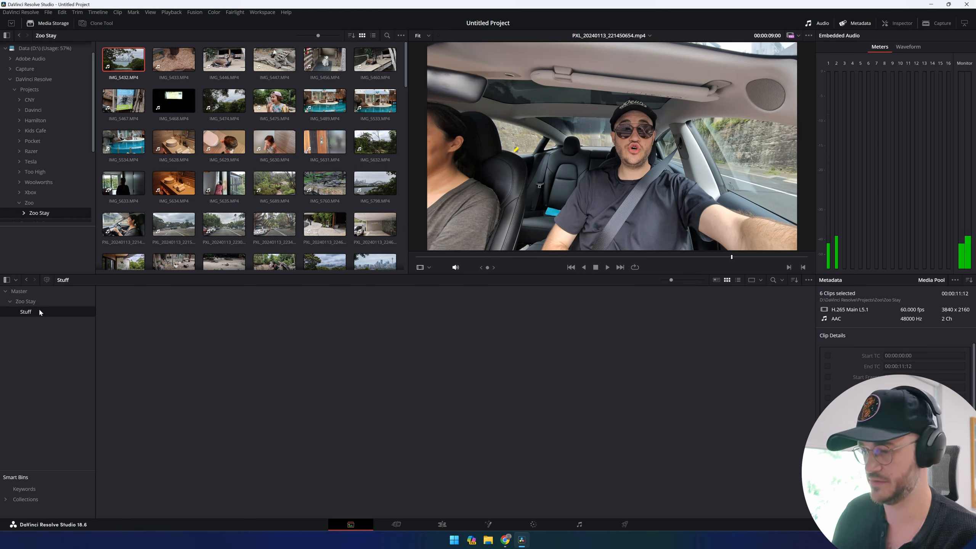
key(Delete)
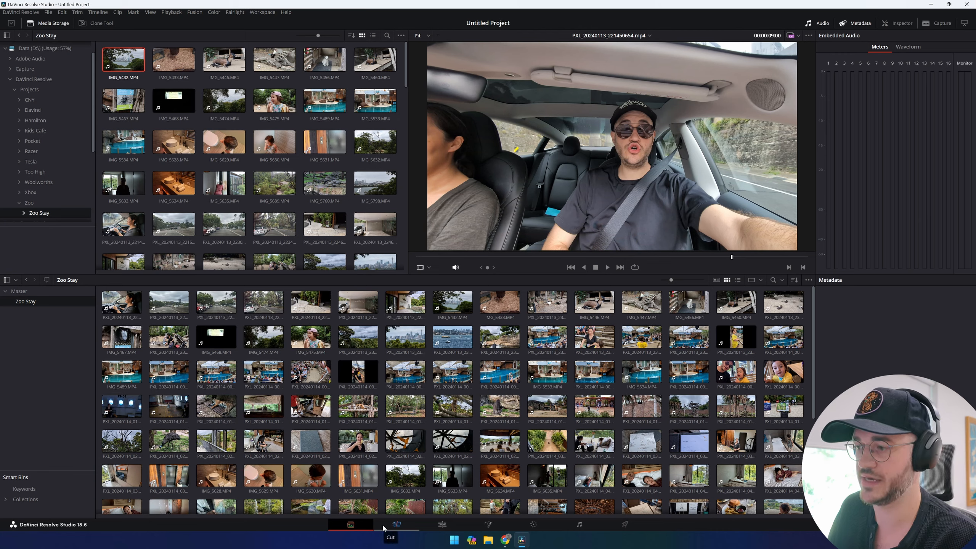
Step: Look at the Cut page, switch to the Edit page and sort the media pool clips by Date Created
click(396, 524)
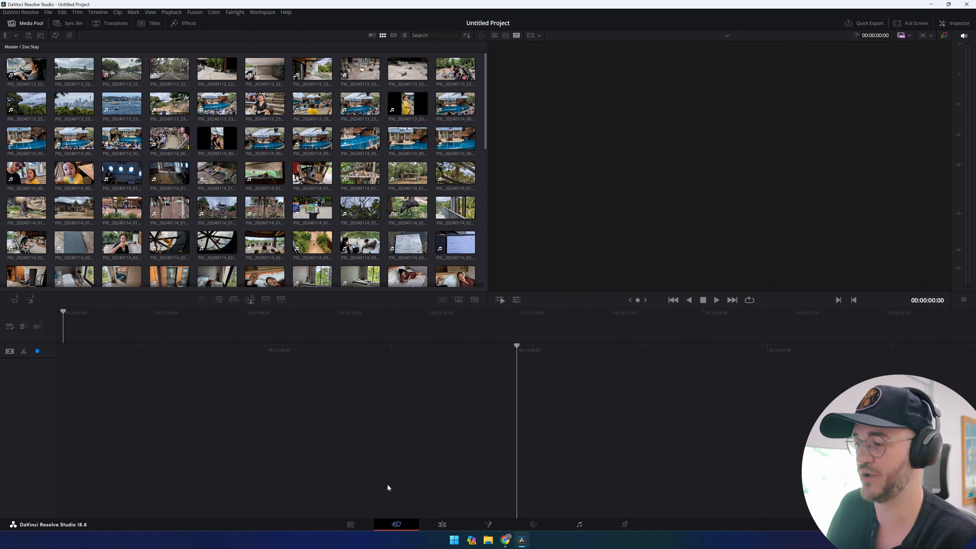
click(442, 525)
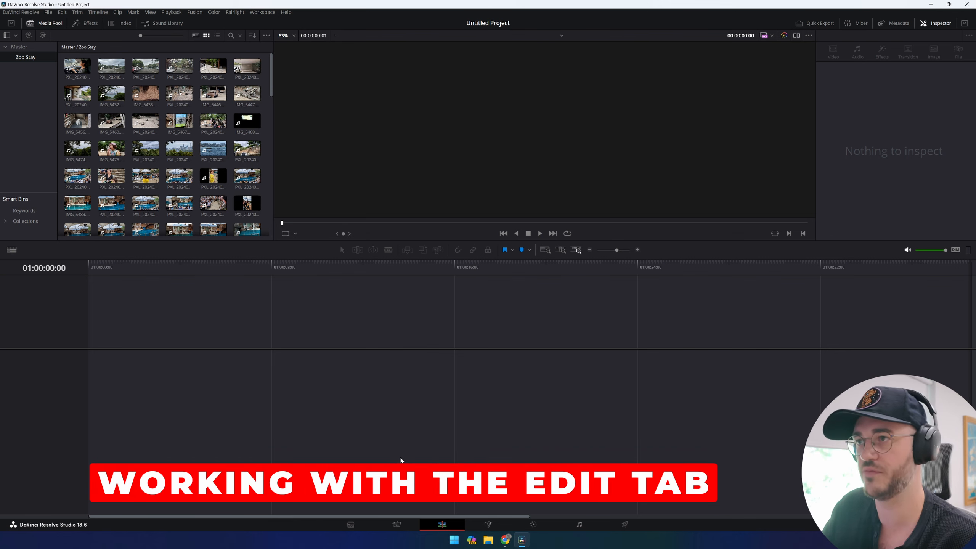
click(253, 35)
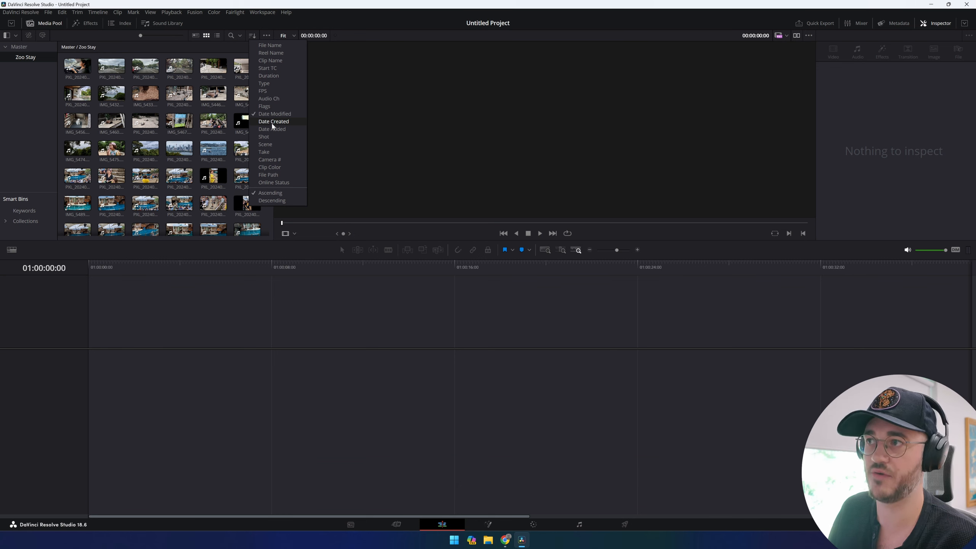
click(274, 122)
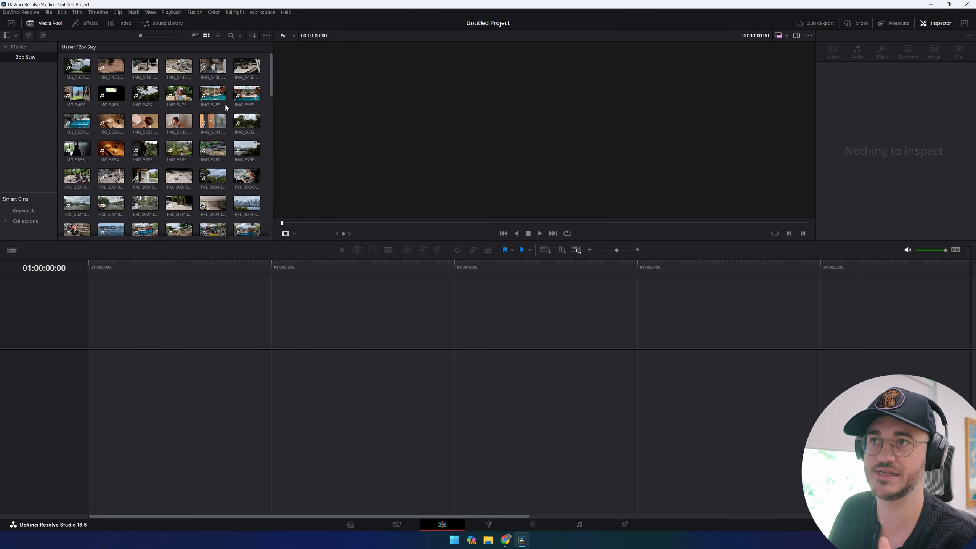
Step: Preview IMG_5432 and IMG_5689 to check the clip order, and set the media pool sorting to Date Modified
click(74, 61)
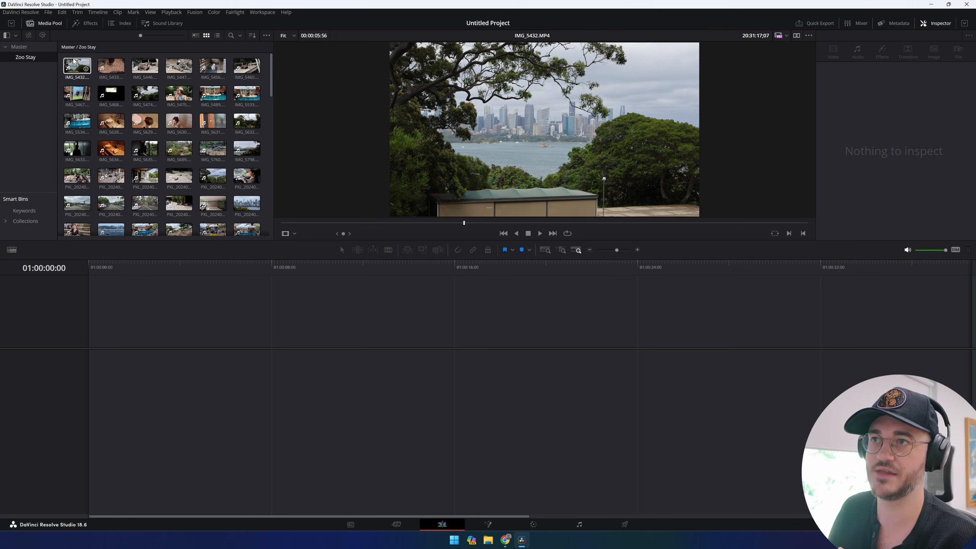
click(123, 153)
click(177, 150)
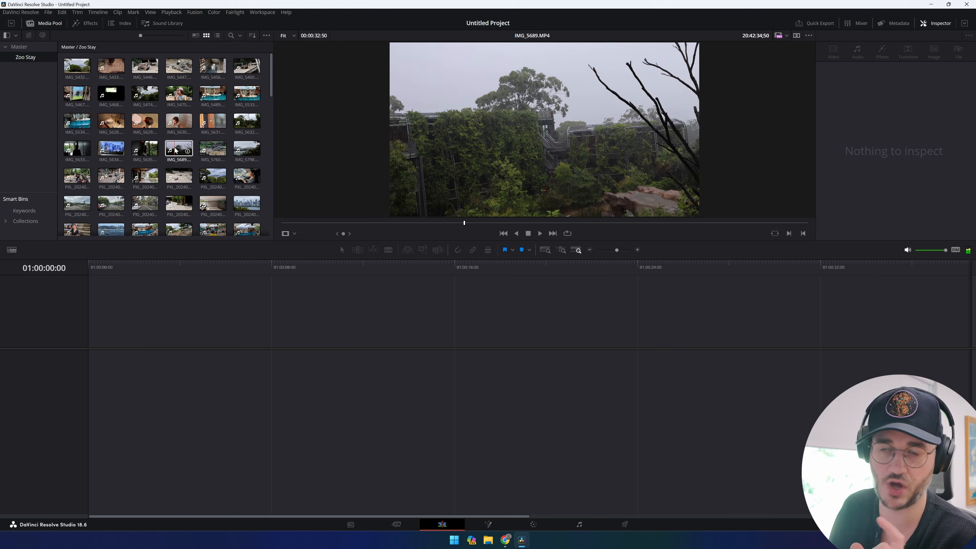
click(164, 137)
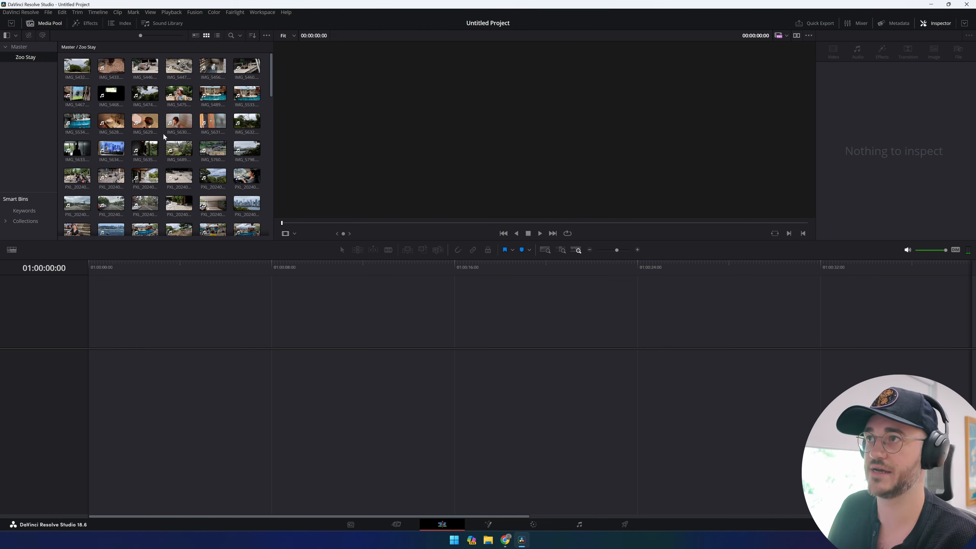
click(252, 36)
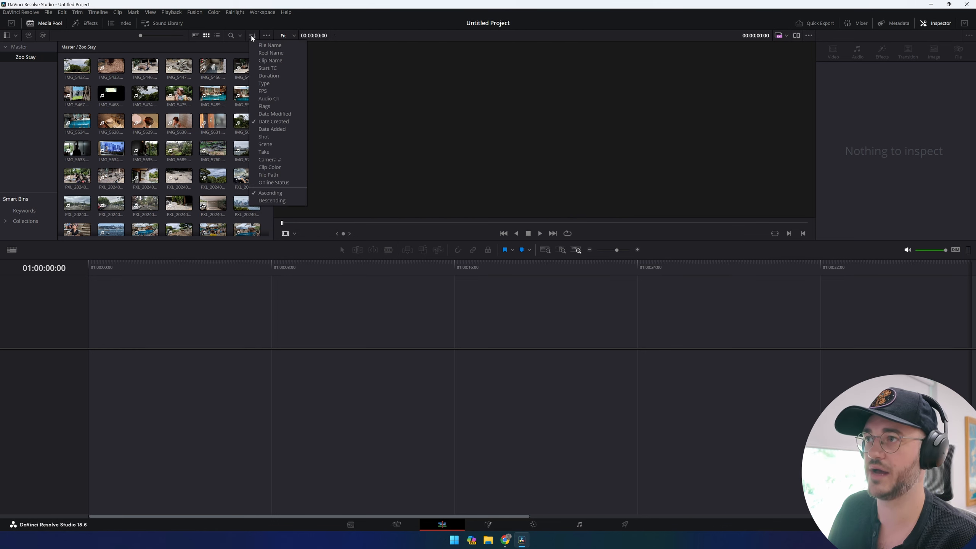
click(275, 115)
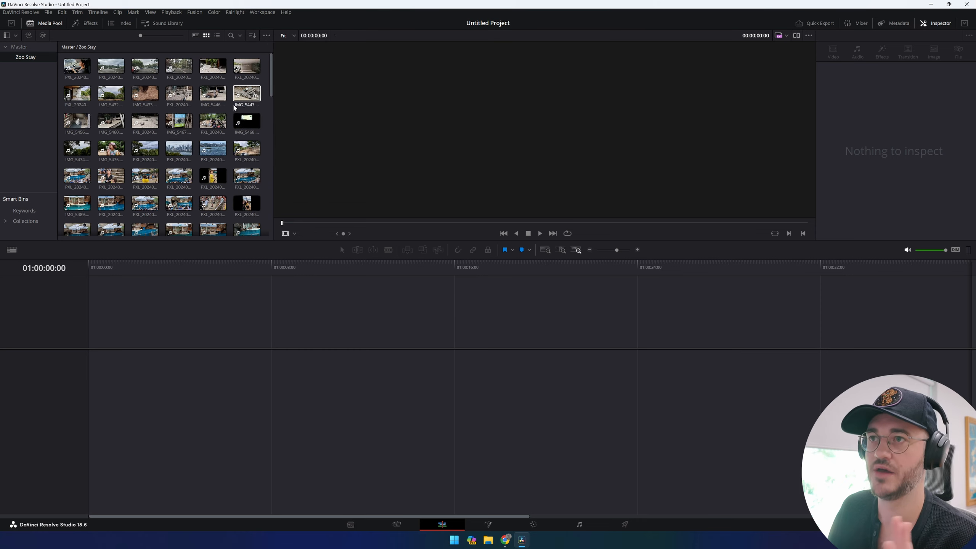
Step: Select every clip in the Zoo Stay bin and place them all on a new timeline
click(148, 63)
click(139, 90)
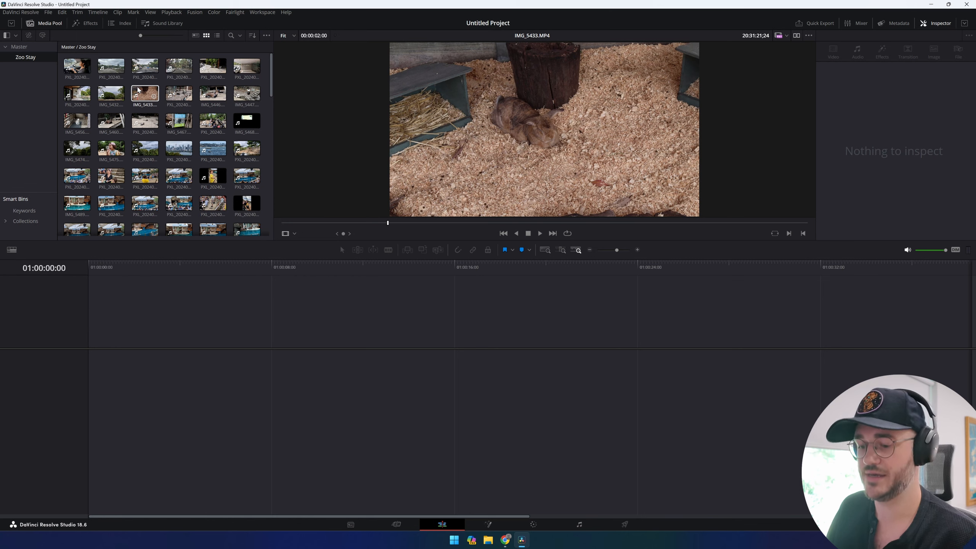
key(ctrl+a)
drag(79, 67, 81, 370)
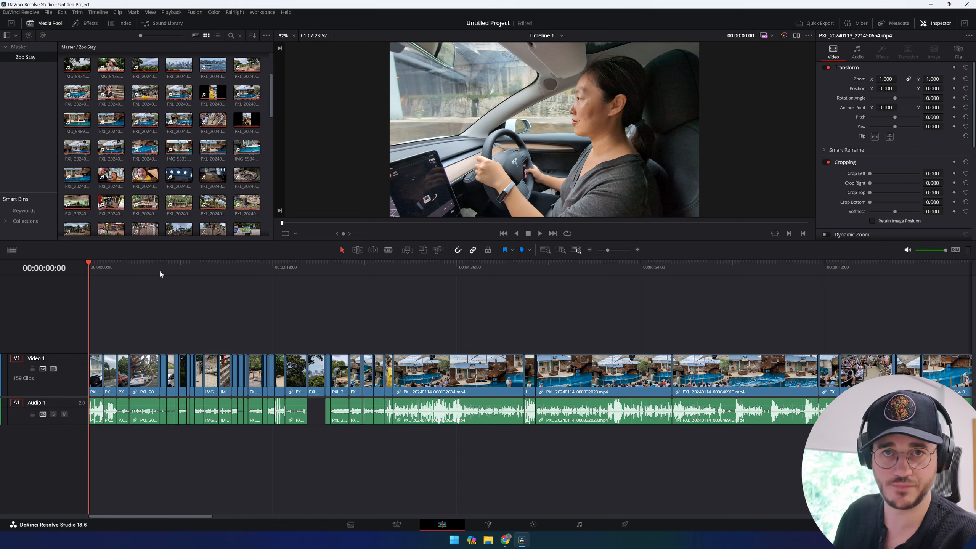
Step: Compare selecting the fourth timeline clip's video and audio with Linked Selection turned off and on
click(144, 375)
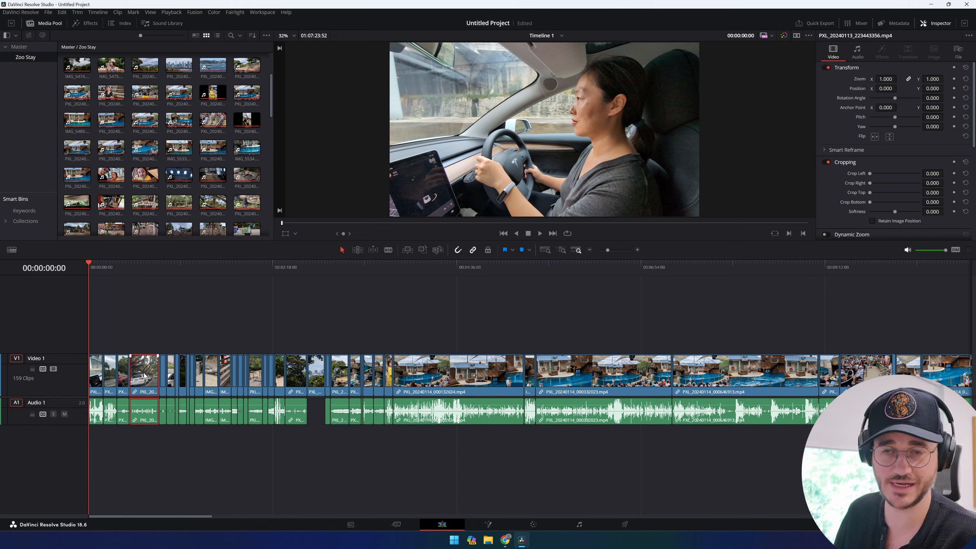
click(156, 326)
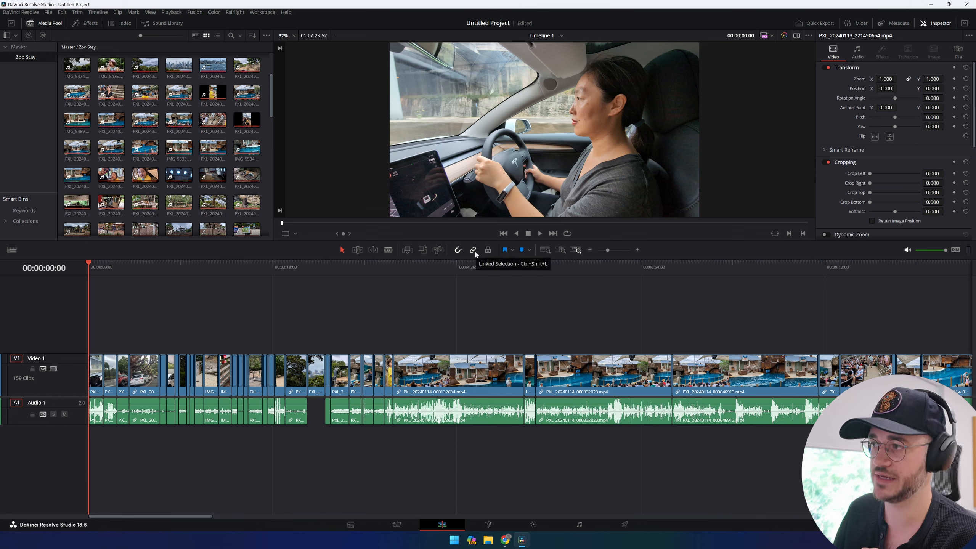
click(143, 376)
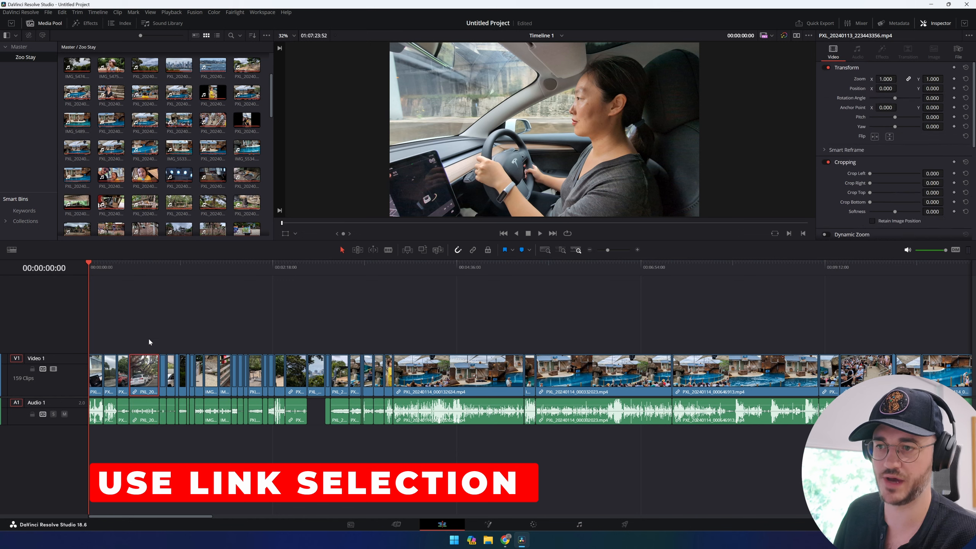
mouse_move(143, 371)
mouse_down()
mouse_move(158, 339)
mouse_move(231, 336)
mouse_move(148, 340)
mouse_move(142, 369)
mouse_up()
click(139, 415)
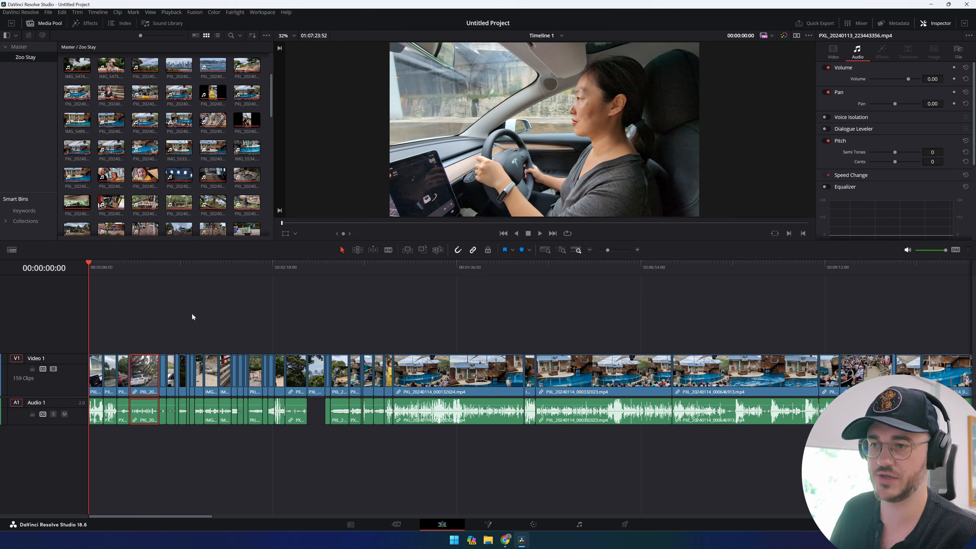
mouse_move(156, 370)
mouse_down()
mouse_move(157, 327)
mouse_move(246, 327)
mouse_move(150, 327)
mouse_move(149, 354)
mouse_up()
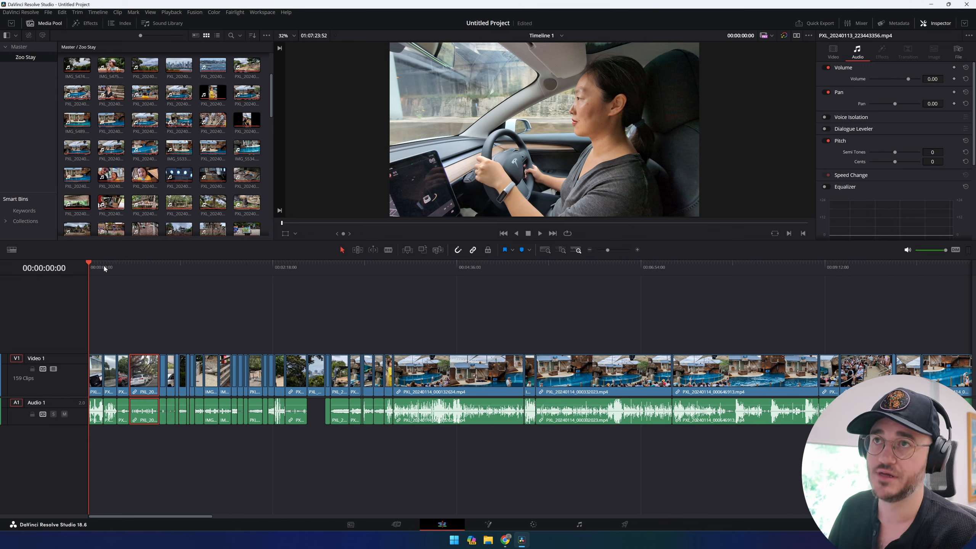
Step: Open Keyboard Customization, review the available shortcut presets and close it without changing anything
click(21, 12)
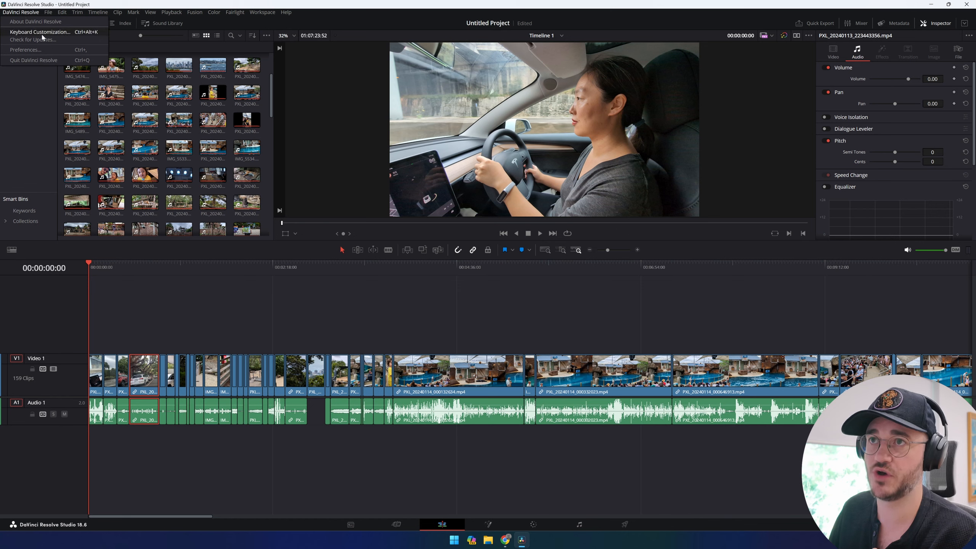
click(43, 32)
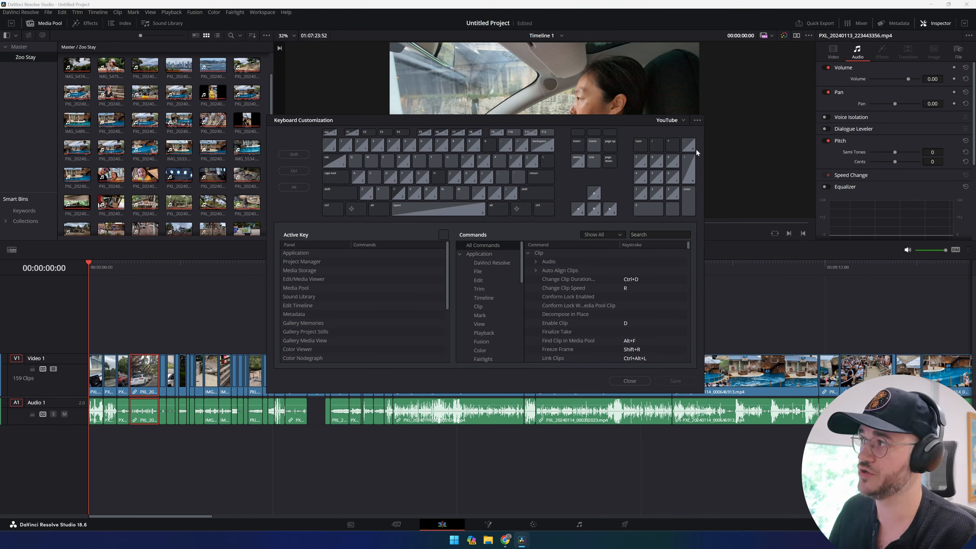
click(684, 120)
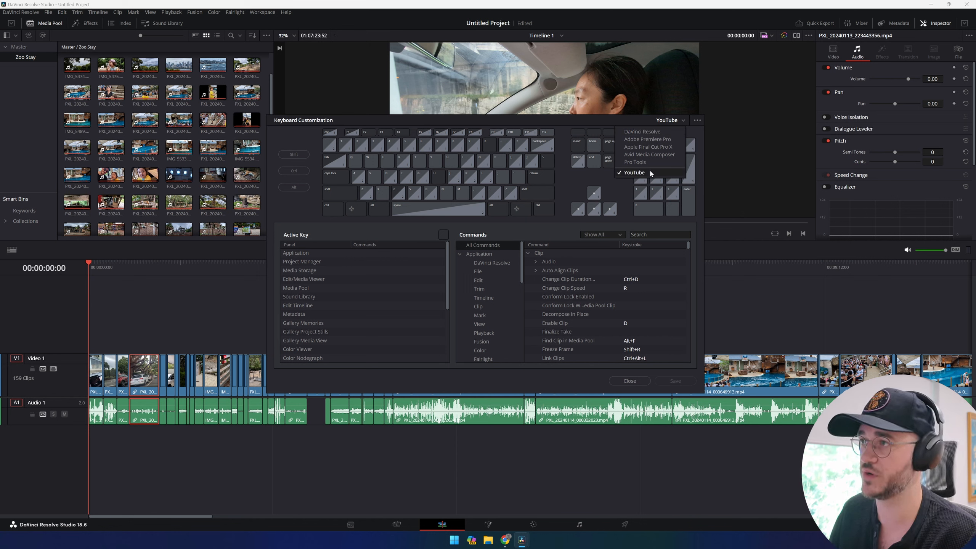
click(311, 123)
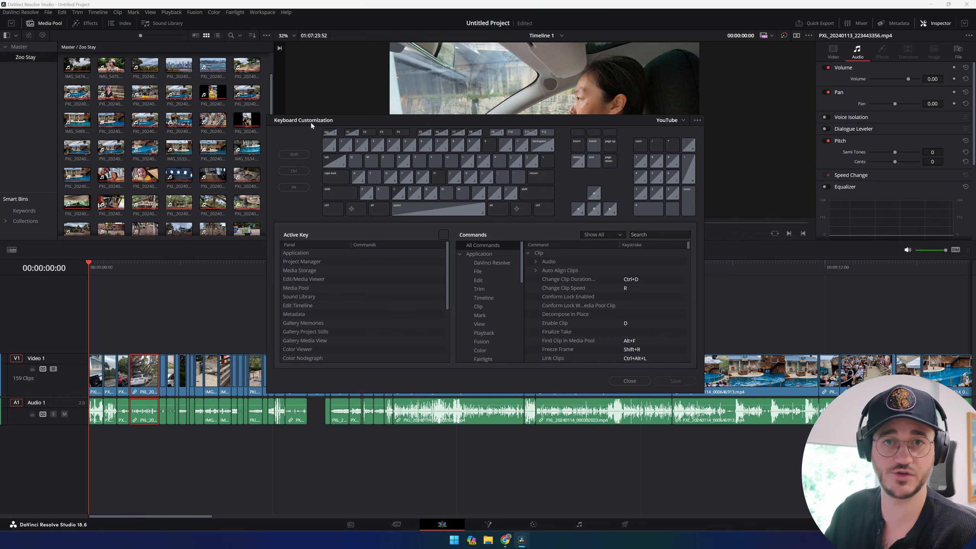
click(630, 381)
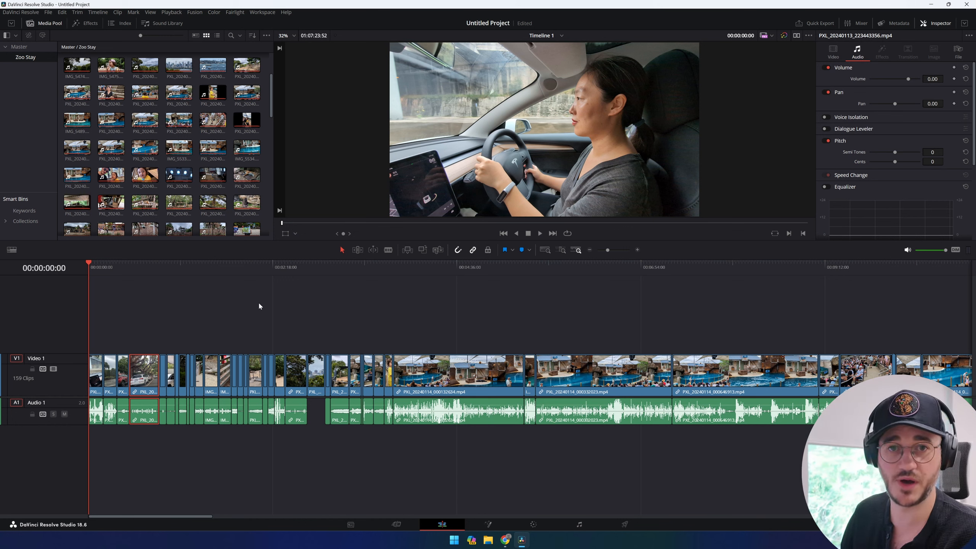
Step: Zoom the timeline out to the full set of clips and in to the opening seconds of the first clip
mouse_move(608, 250)
mouse_down()
mouse_move(625, 251)
mouse_move(600, 250)
mouse_up()
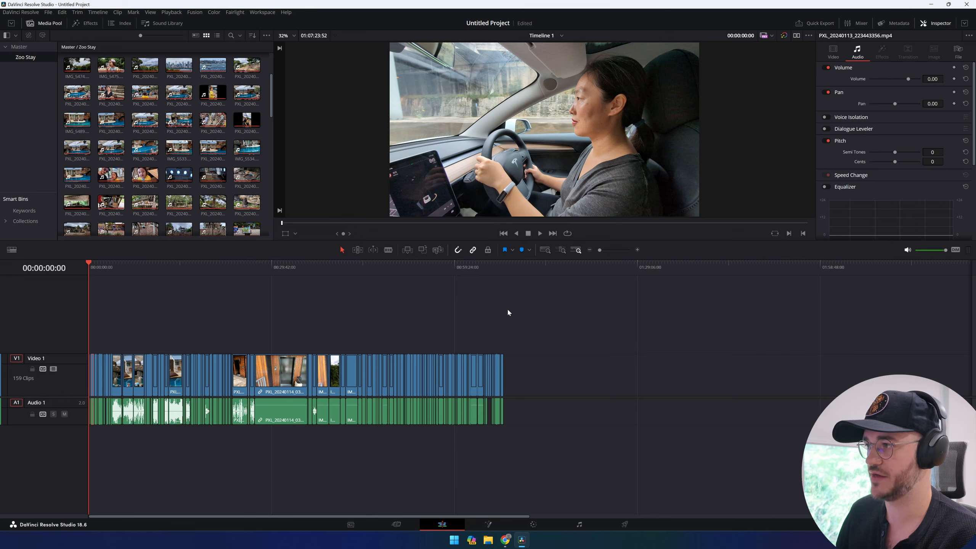
drag(485, 267, 504, 266)
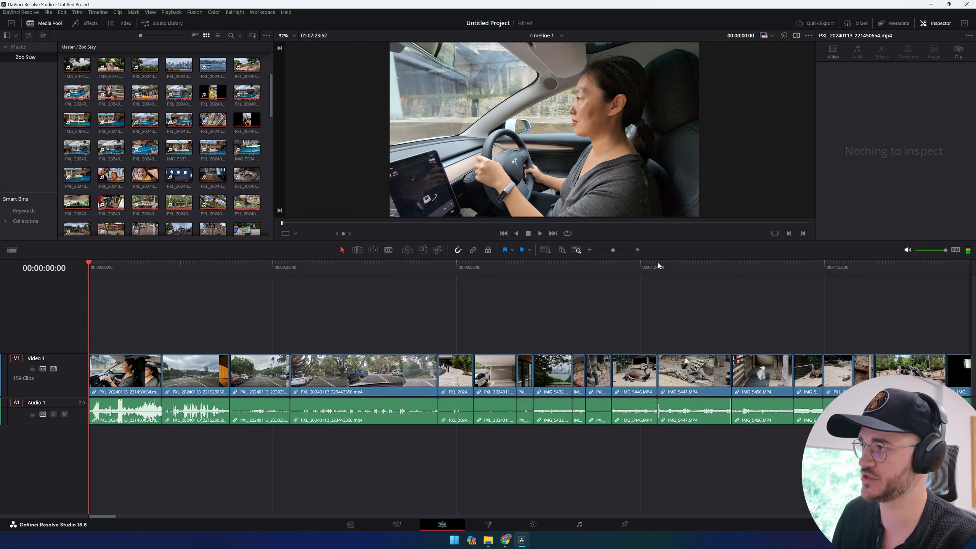
drag(614, 250, 617, 250)
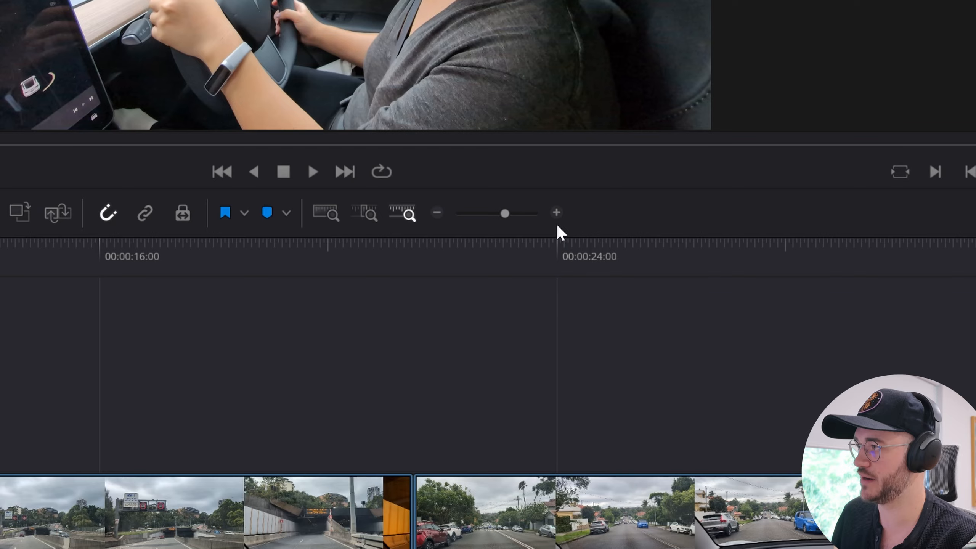
drag(506, 211, 522, 215)
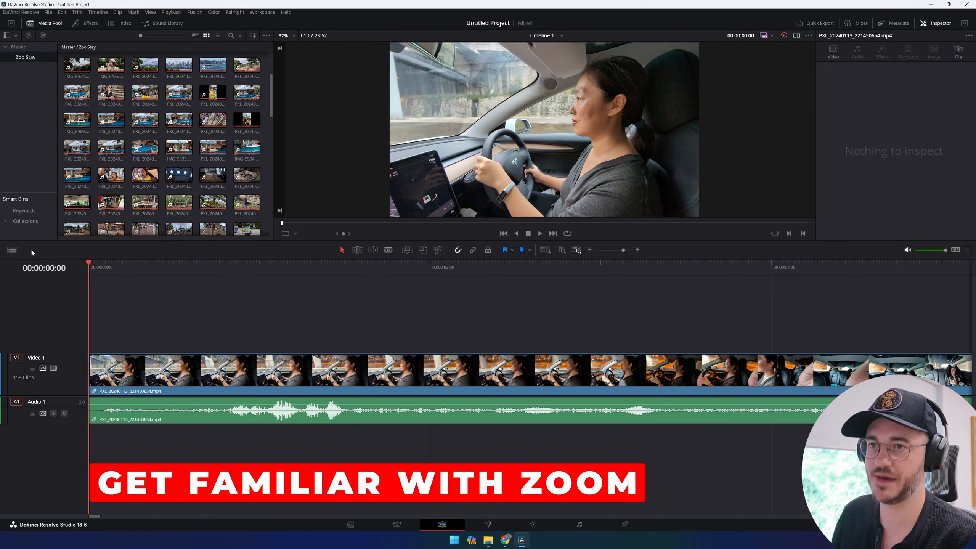
Step: Compare the timeline's video view styles, return to Film Strip View and reduce the video track height
click(12, 249)
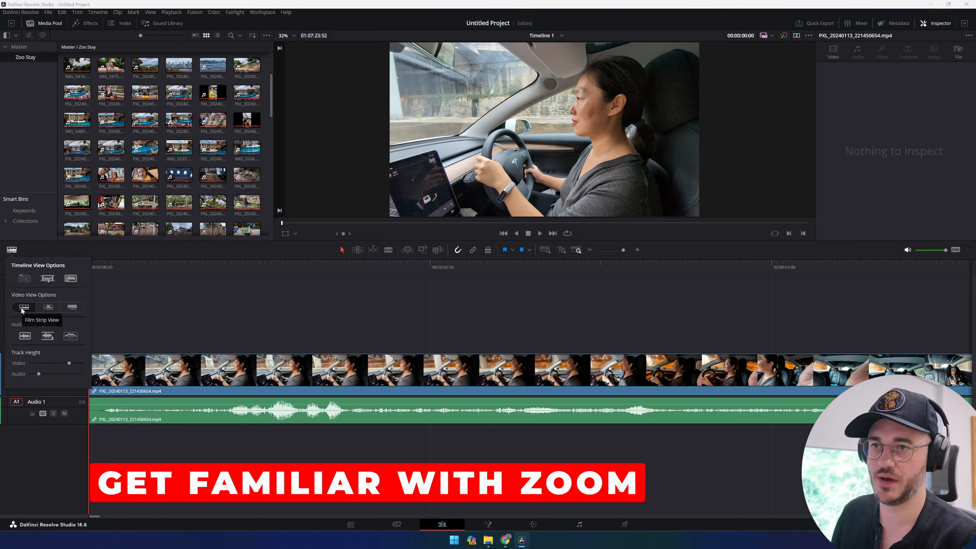
click(49, 308)
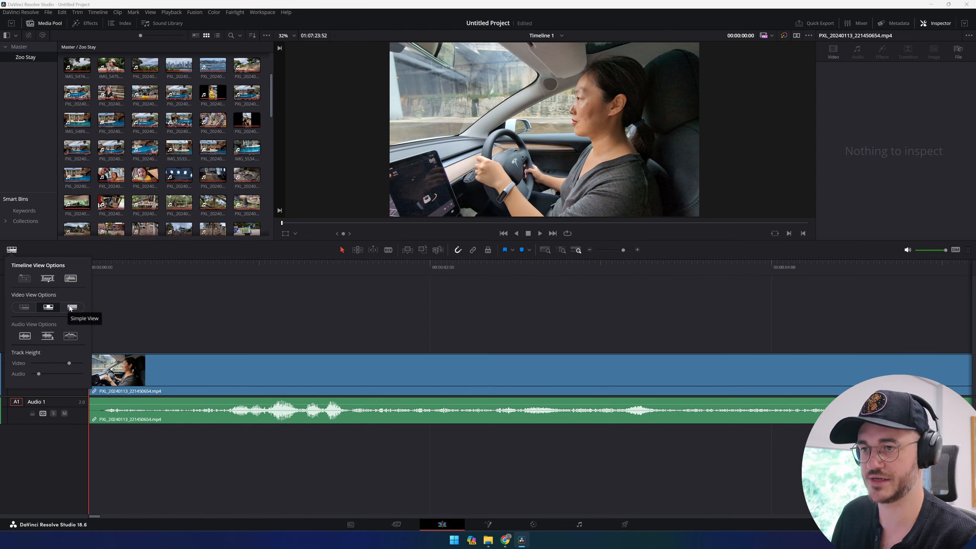
click(70, 307)
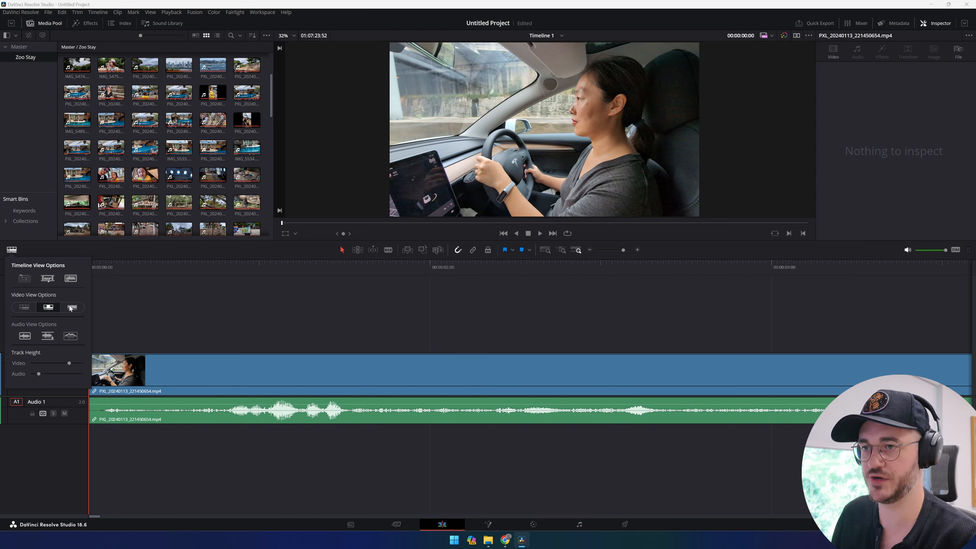
click(24, 308)
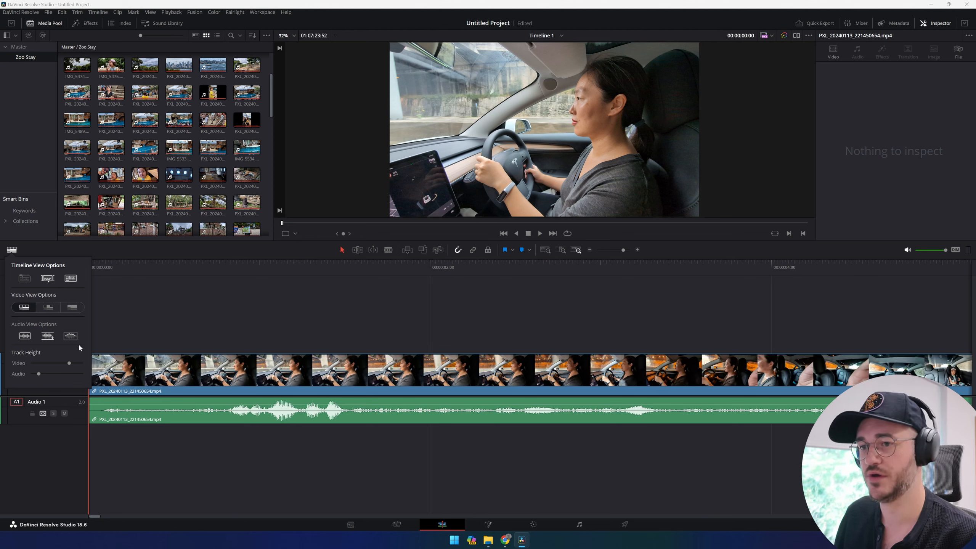
mouse_move(69, 365)
mouse_down()
mouse_move(45, 365)
mouse_move(69, 365)
mouse_move(42, 377)
mouse_move(58, 365)
mouse_up()
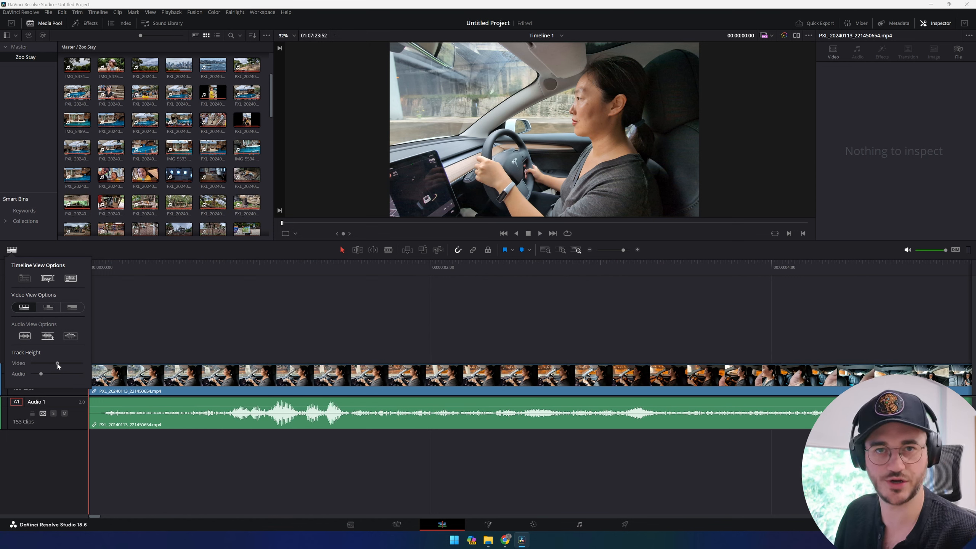
click(123, 267)
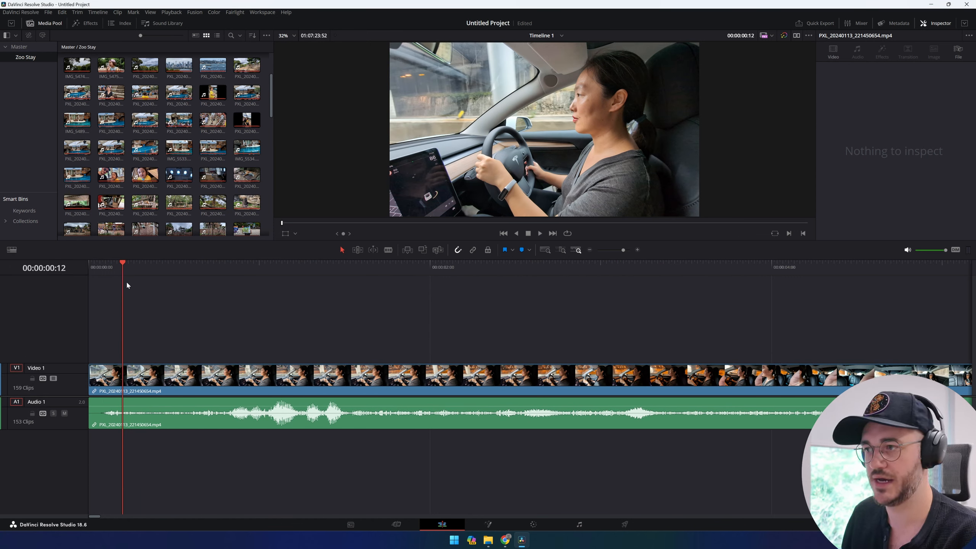
Step: Play the first clip from the timeline start into the second clip, and return the playhead to the start
drag(625, 251, 619, 253)
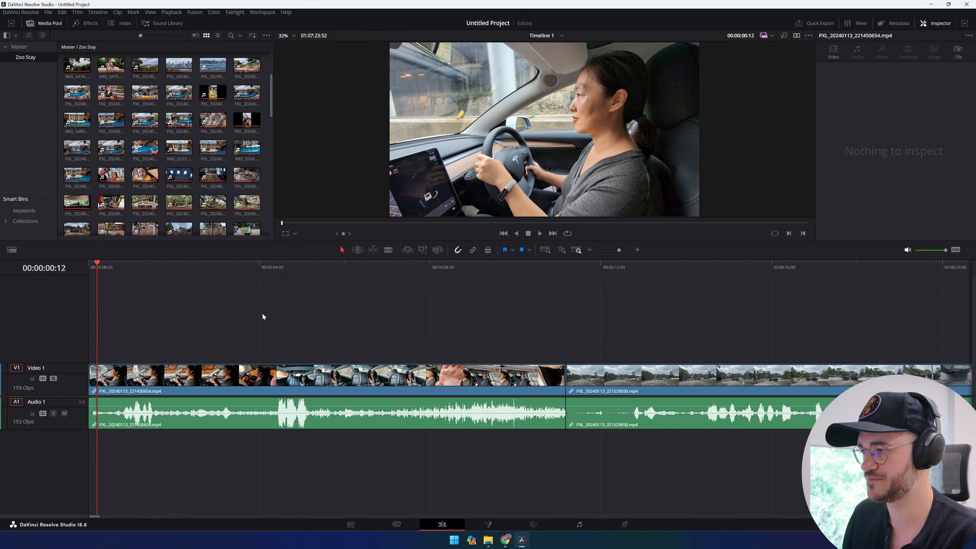
drag(98, 279, 85, 283)
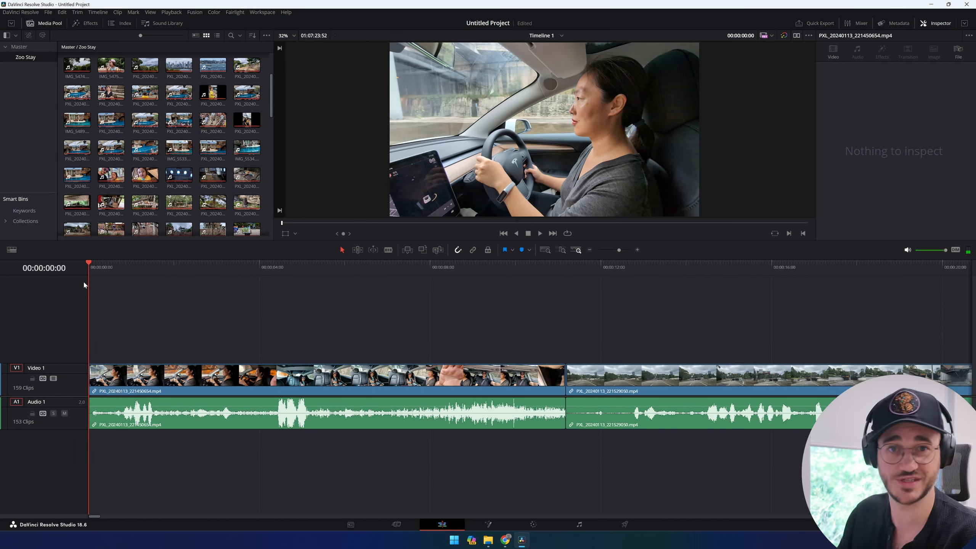
key(space)
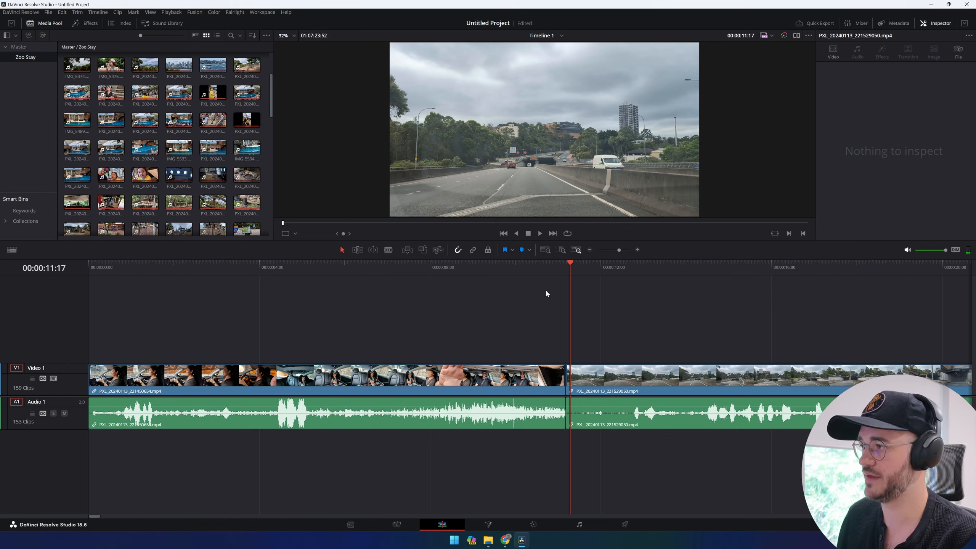
drag(571, 286, 72, 318)
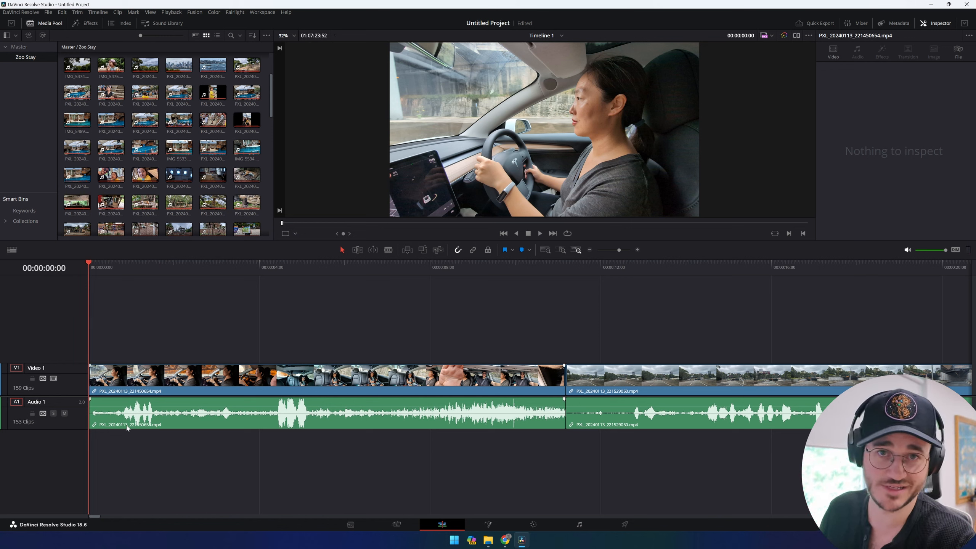
Step: Check the first clip's audio attributes, trying the Mono format and restoring Stereo with Embedded Channels 1 and 2
right_click(180, 426)
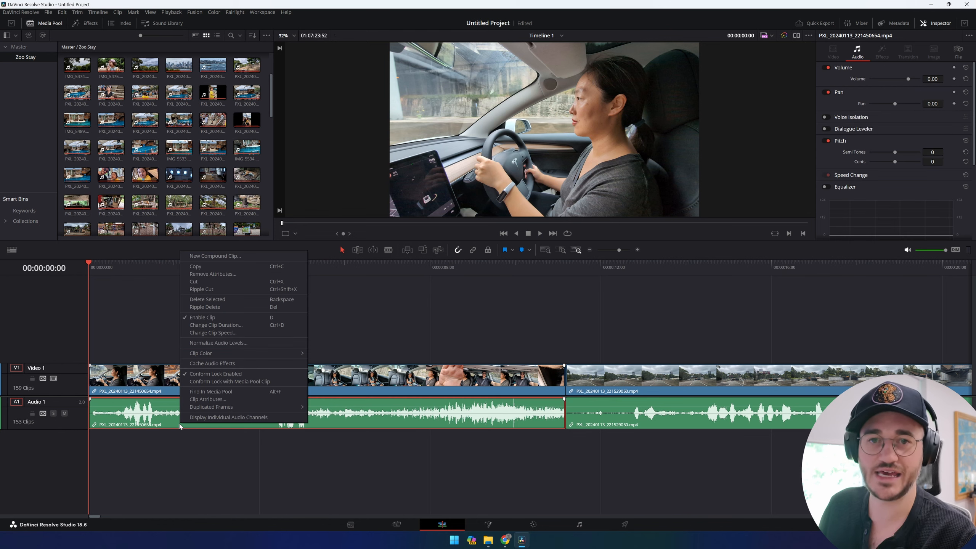
click(208, 400)
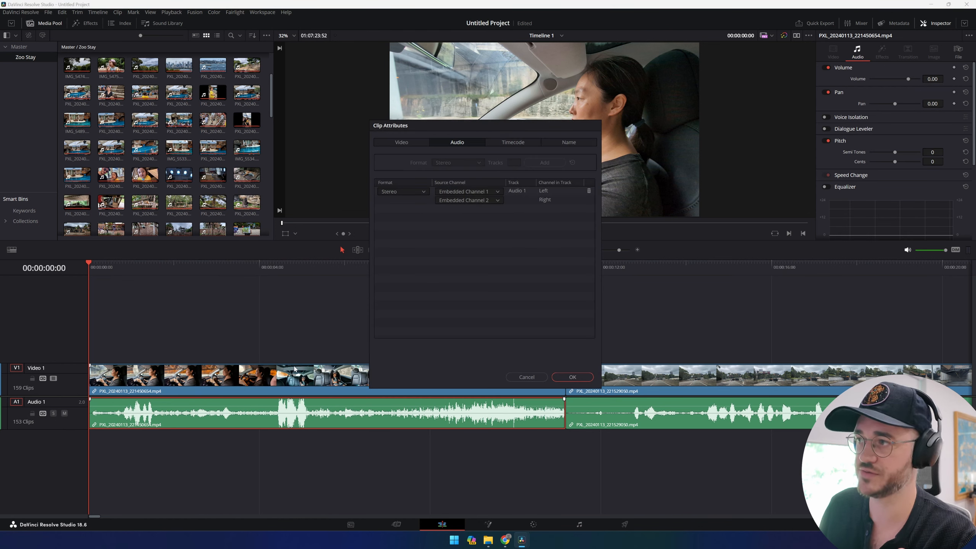
click(411, 193)
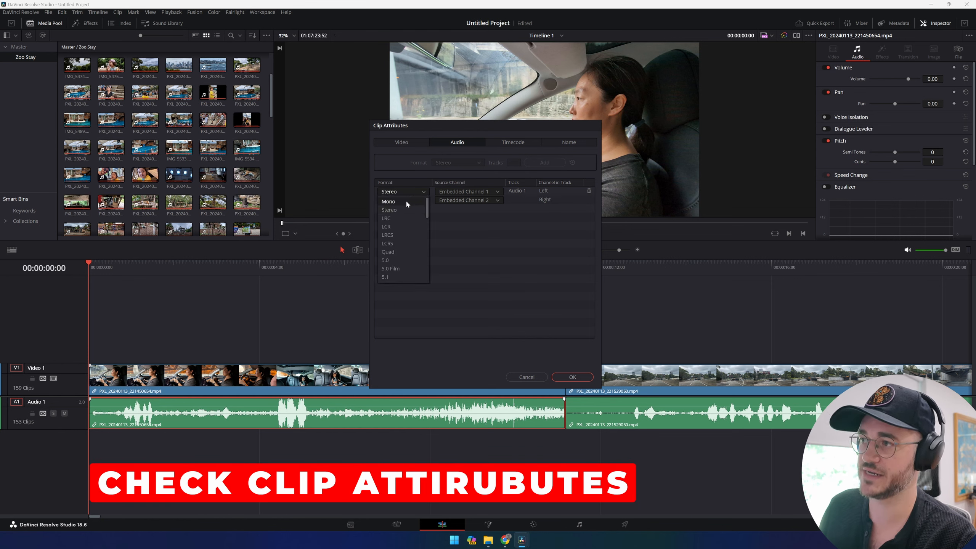
click(406, 202)
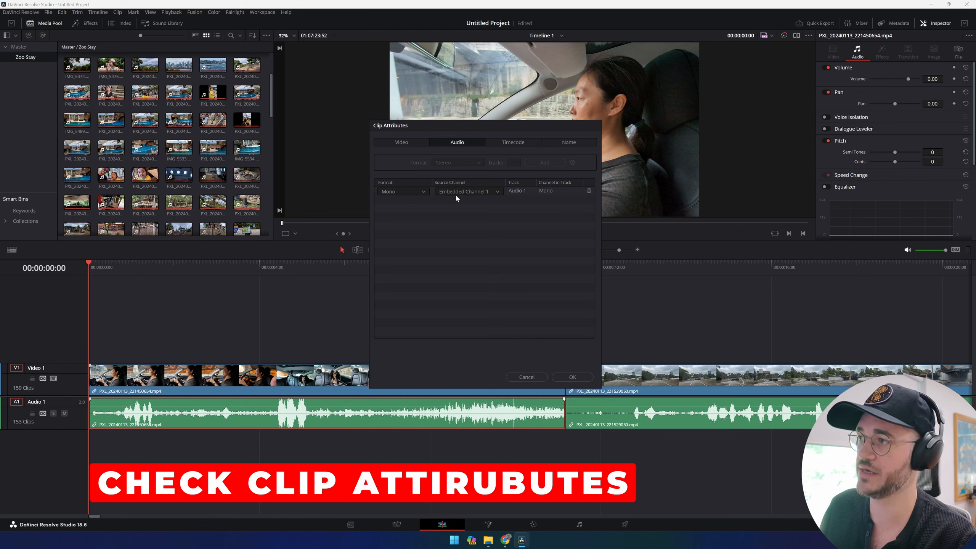
click(400, 192)
click(399, 208)
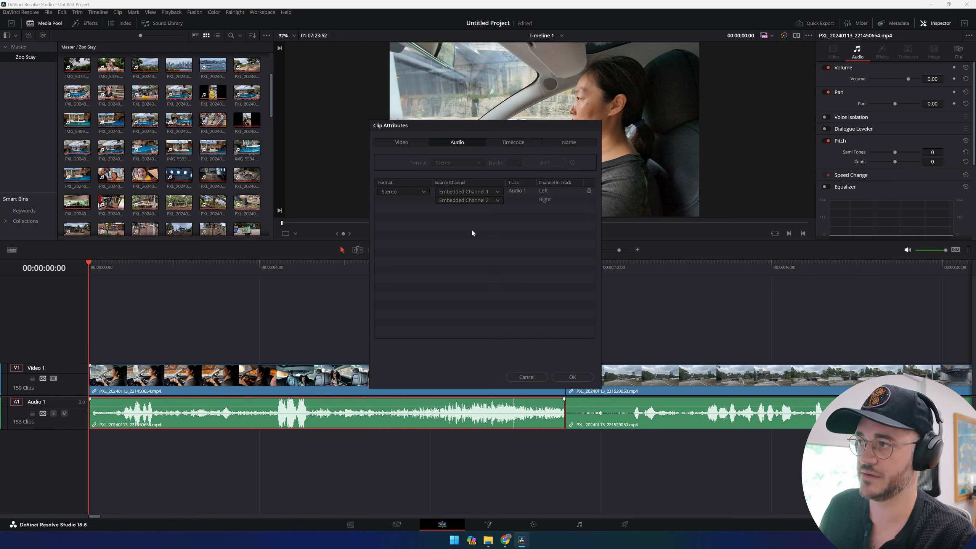
click(477, 202)
click(476, 202)
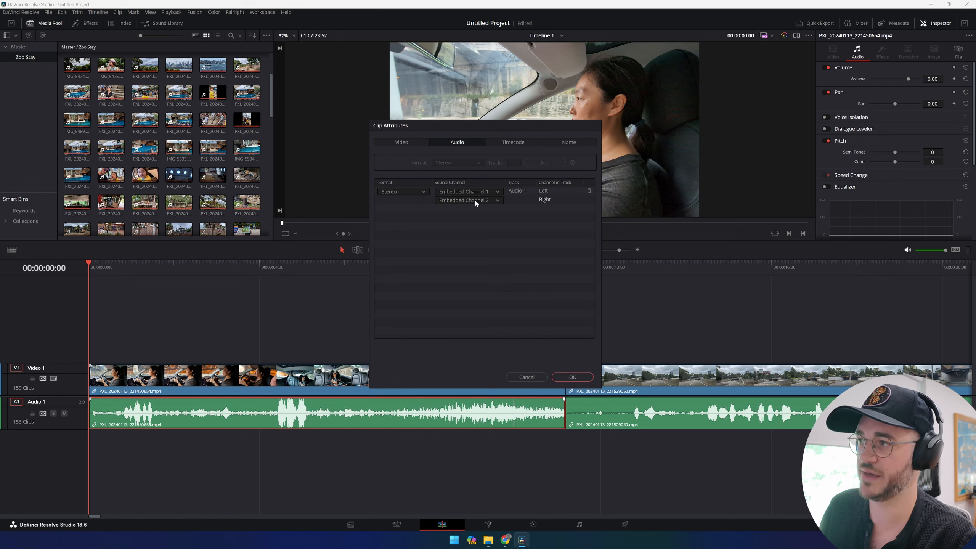
click(562, 376)
Step: Select the first clip's video and audio separately and together, and turn on Linked Selection to select both at once
drag(144, 263, 79, 263)
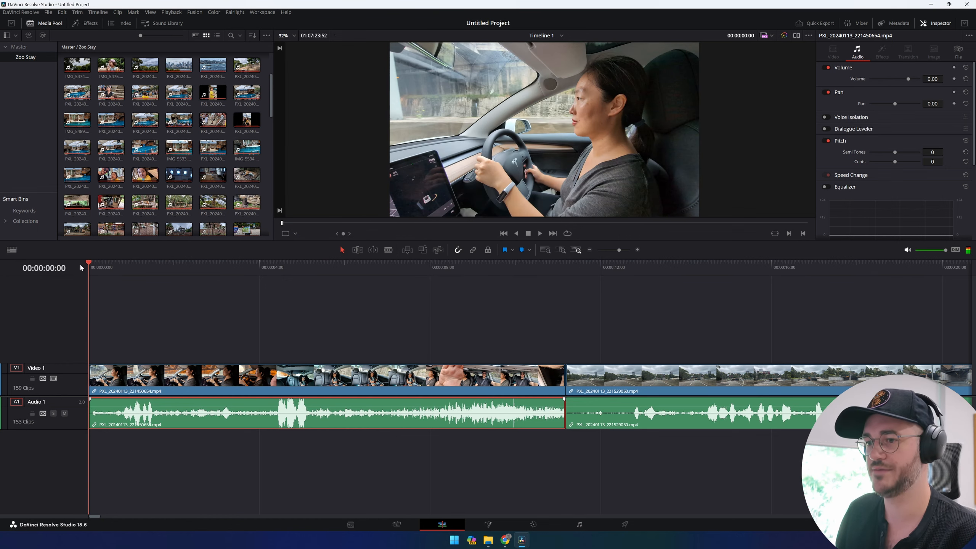
click(143, 385)
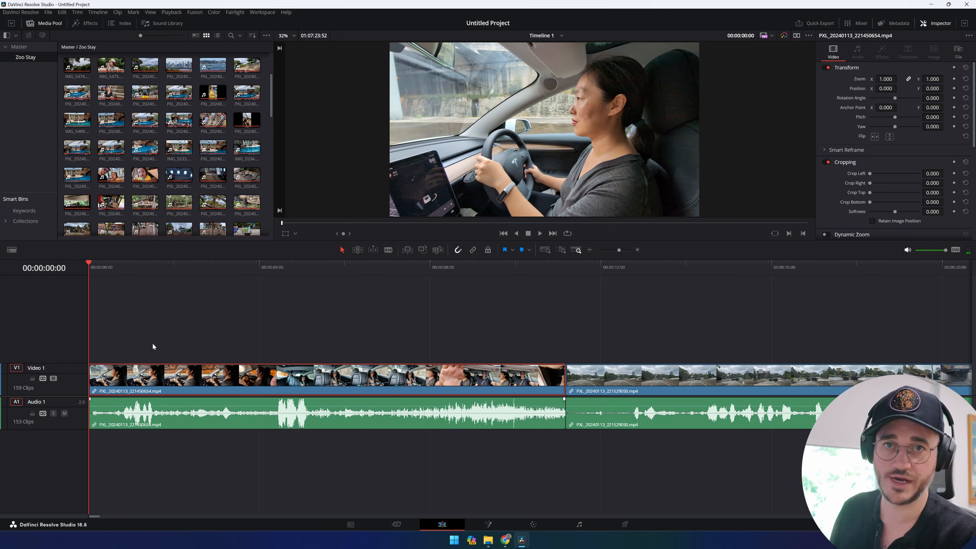
click(159, 417)
click(158, 382)
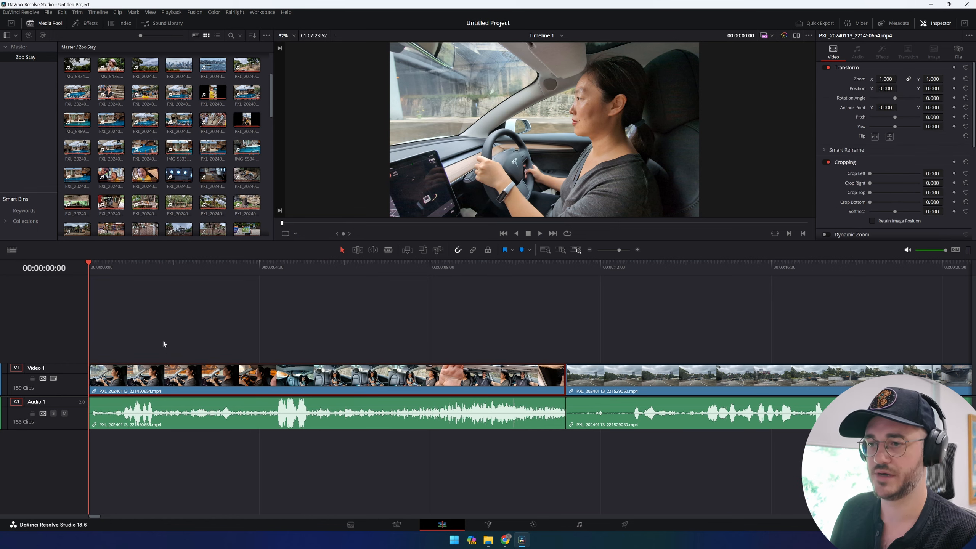
drag(151, 309, 212, 448)
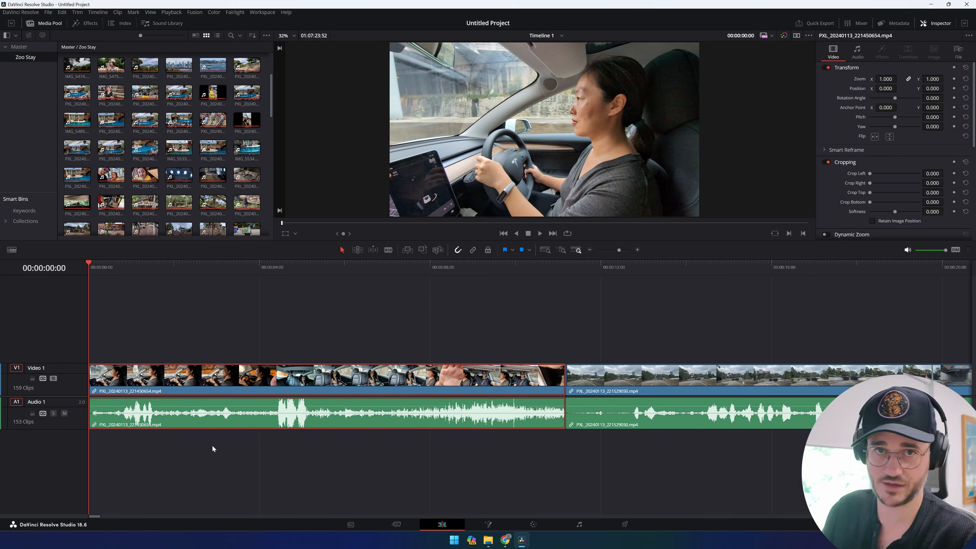
click(204, 354)
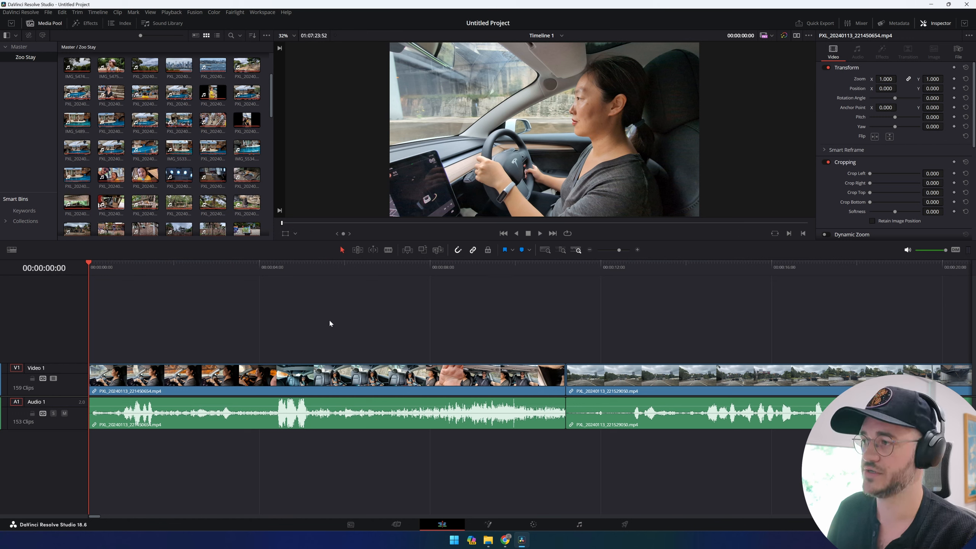
click(472, 251)
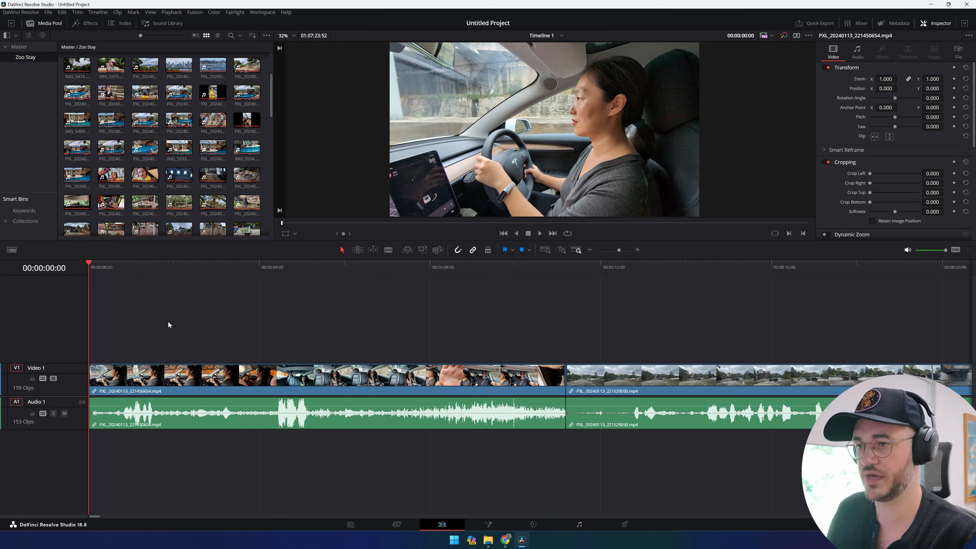
click(143, 384)
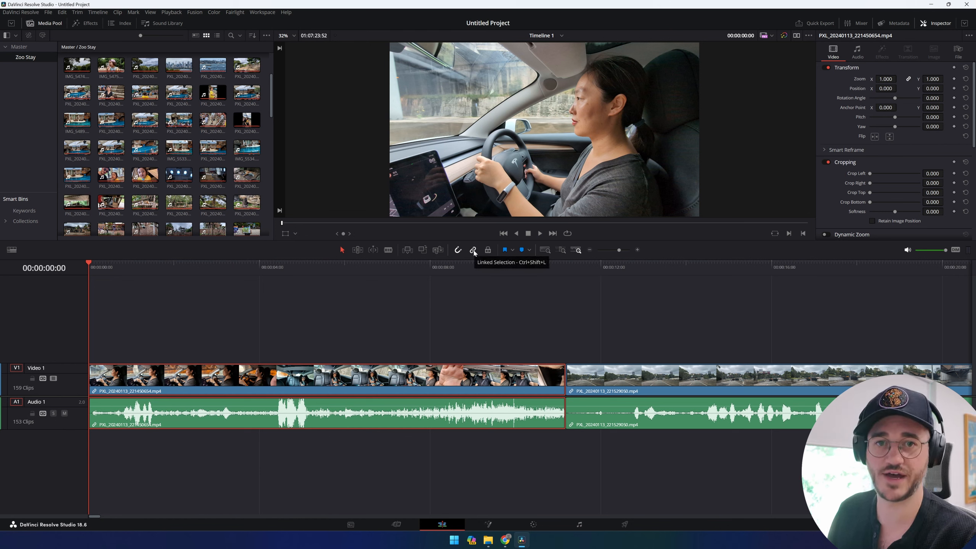
Step: Compare moving the playhead to the cut between the first two clips with Snapping on and off, leaving Snapping on
click(488, 298)
drag(488, 298, 567, 305)
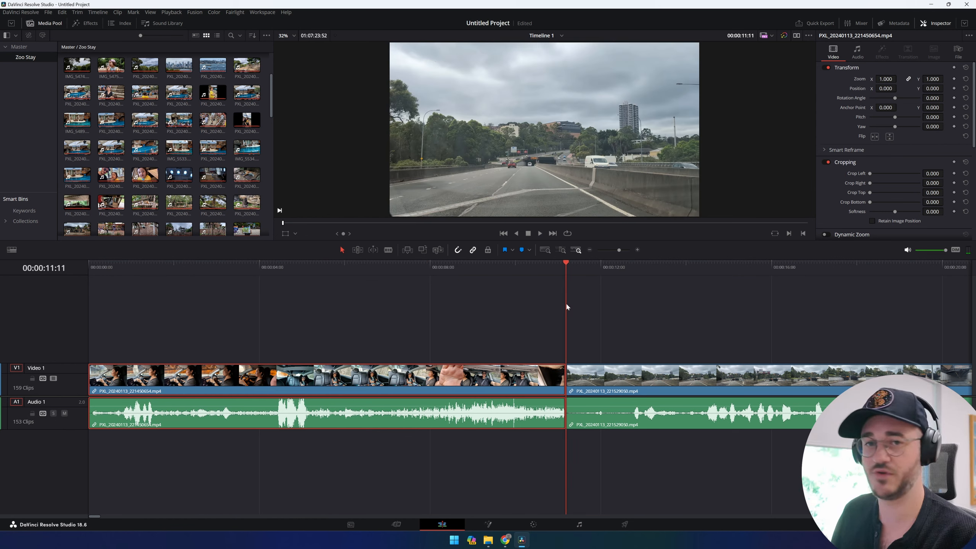
click(458, 251)
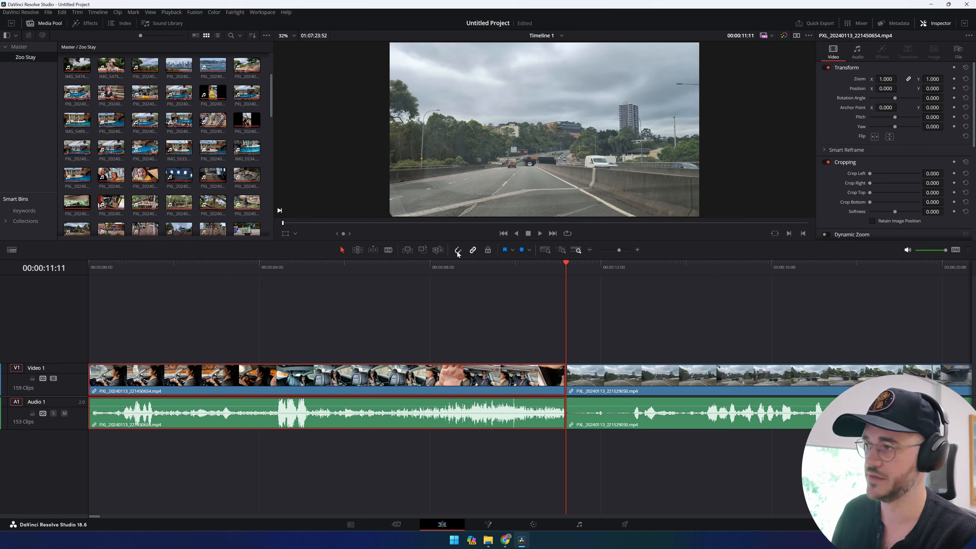
drag(566, 306, 536, 309)
drag(499, 309, 564, 322)
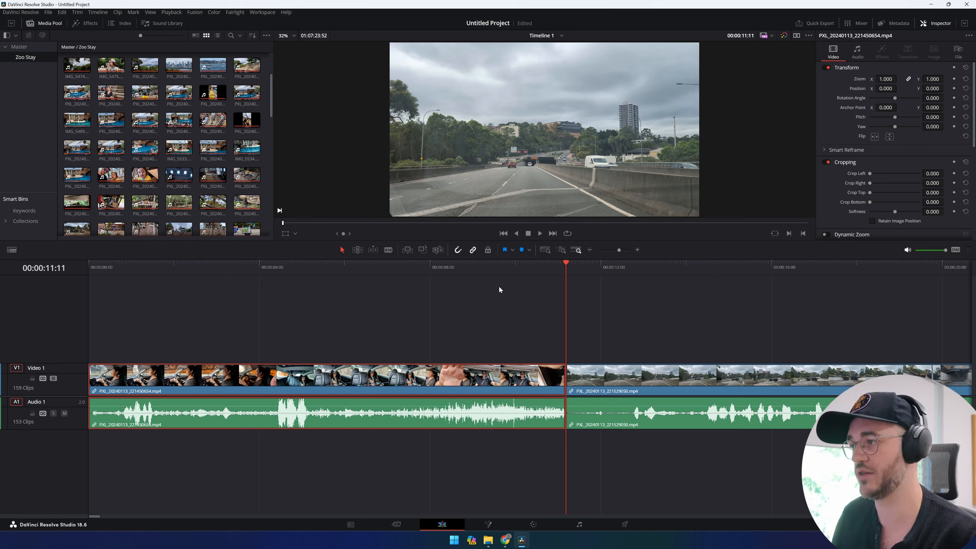
Step: Find the start of the speech in the first clip and split its video and audio at 00:00:00:48 with the Blade
drag(323, 268, 152, 281)
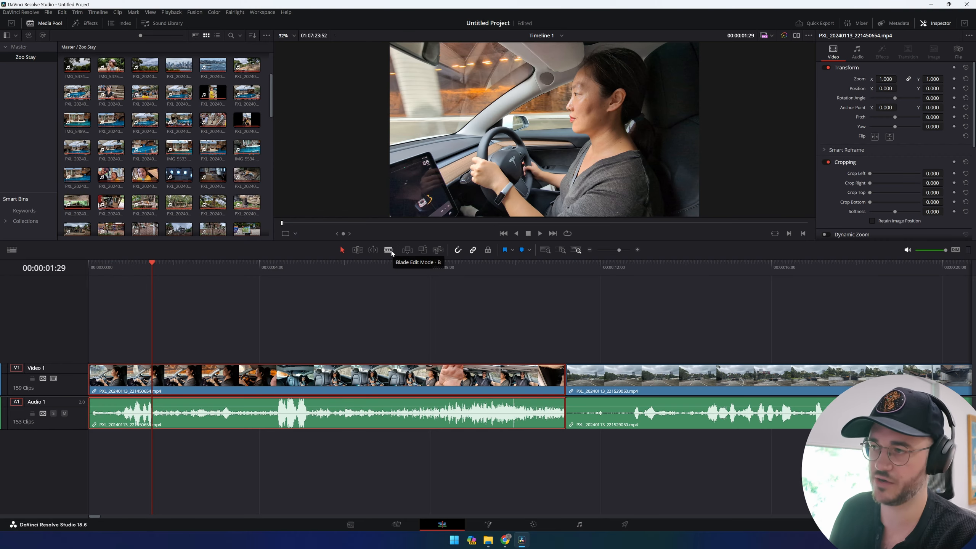
drag(149, 299, 88, 310)
key(space)
key(space)
drag(166, 307, 117, 317)
key(Left)
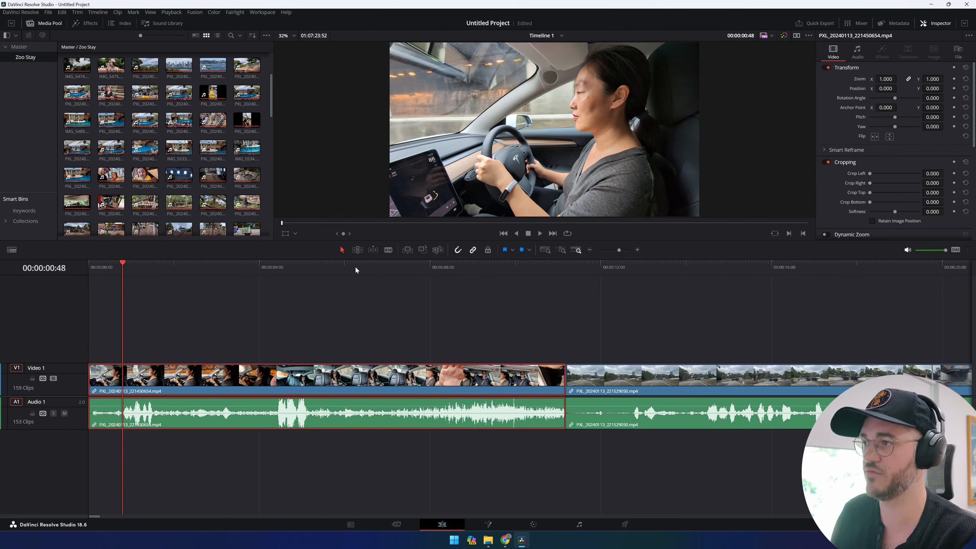
click(389, 250)
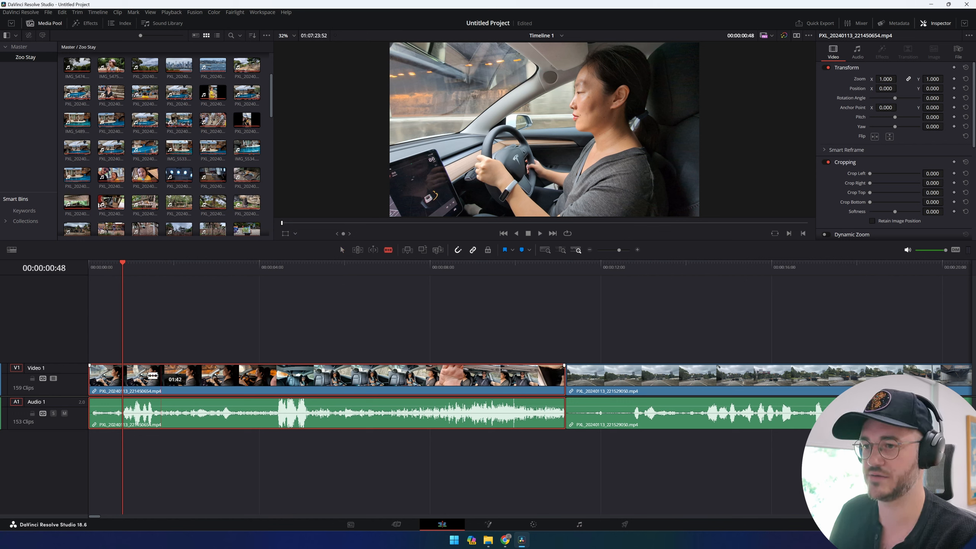
click(129, 379)
Step: Play through the rest of the first clip and split its video and audio at 00:00:04:26 with the Blade
key(space)
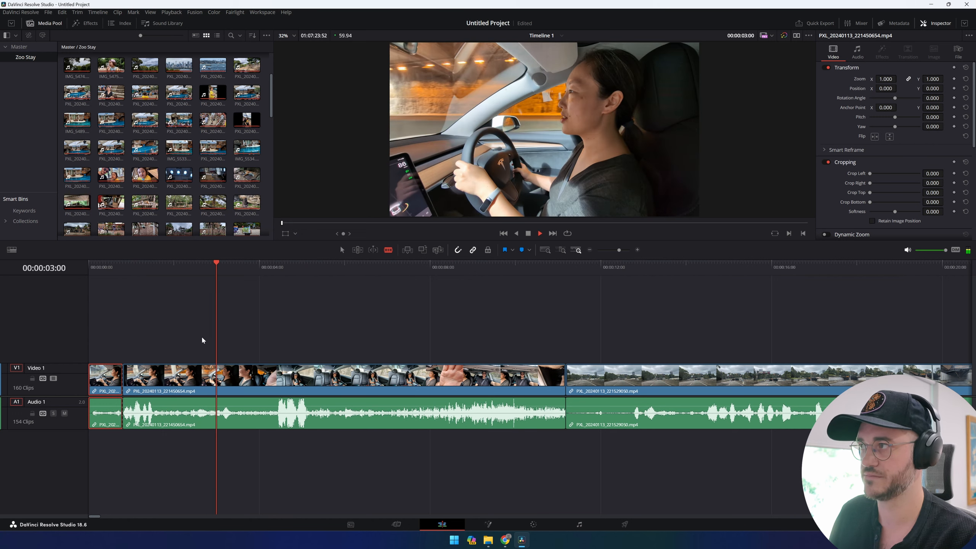
key(space)
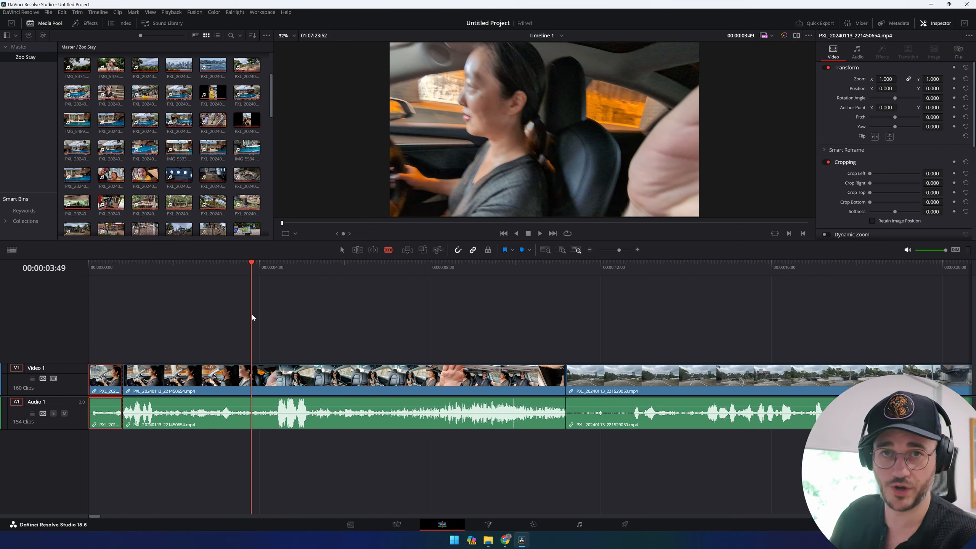
key(space)
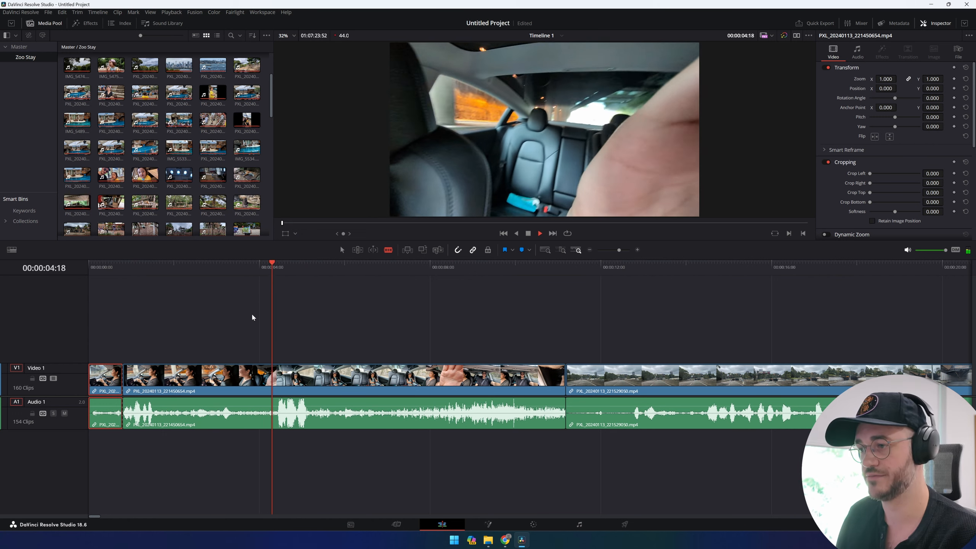
key(space)
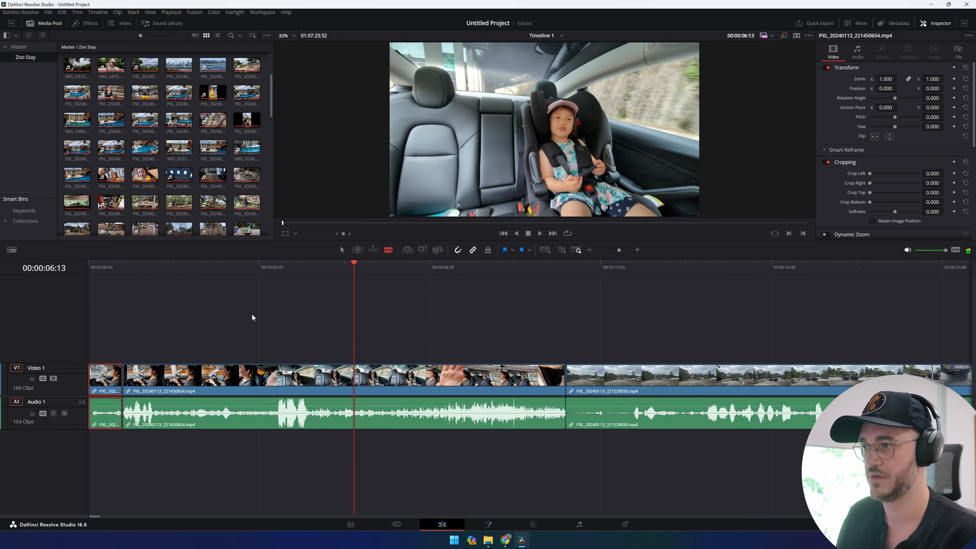
drag(352, 301, 277, 309)
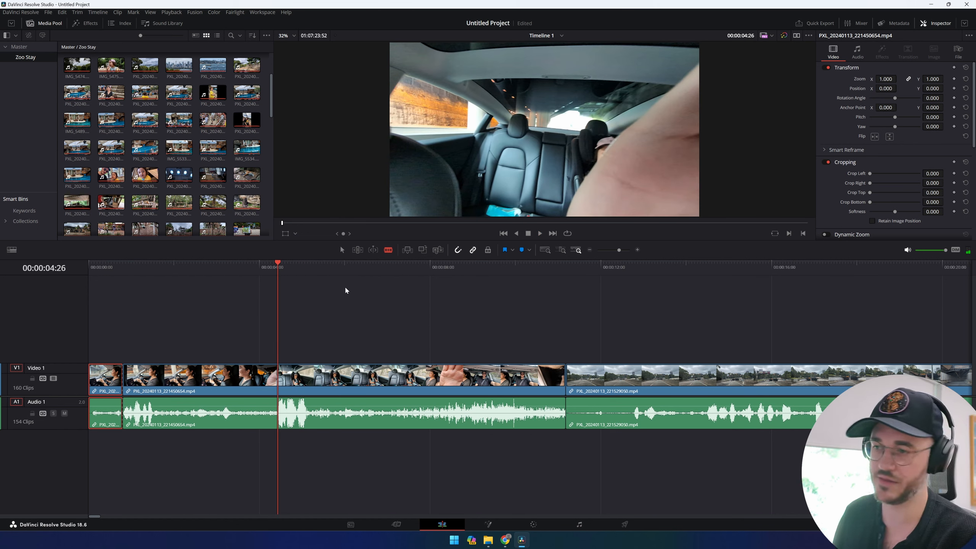
click(283, 376)
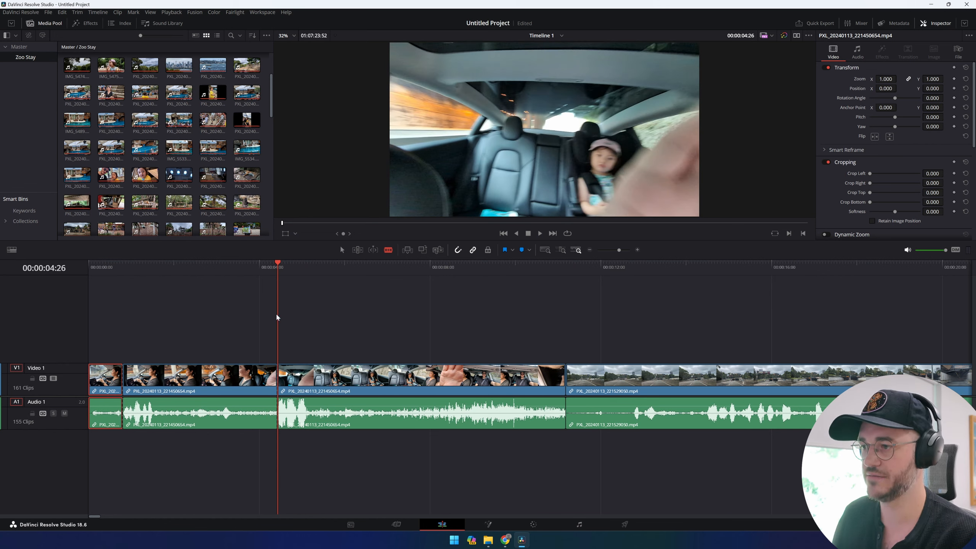
Step: Play the third section, split it at 00:00:05:13 with the Blade, and move the short piece's audio onto a new Audio 2 track
key(space)
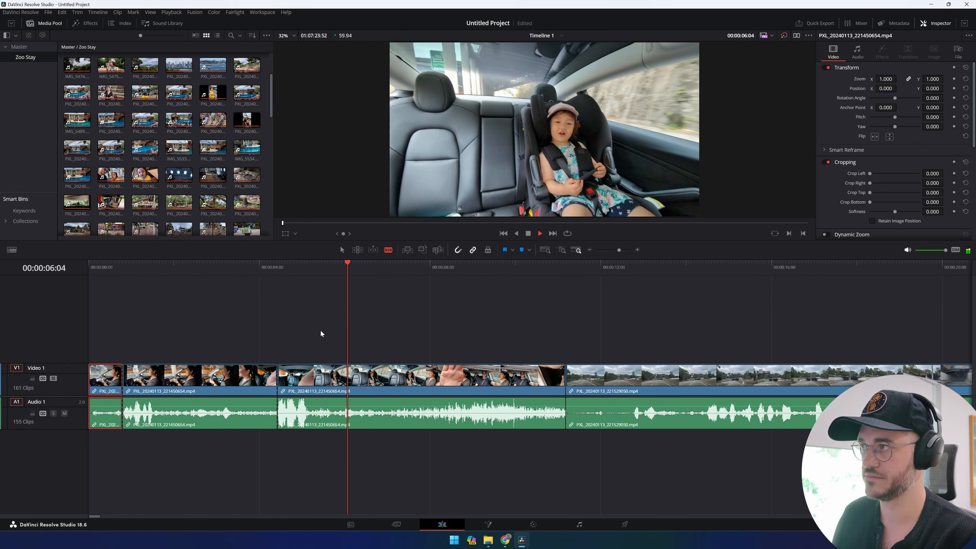
key(space)
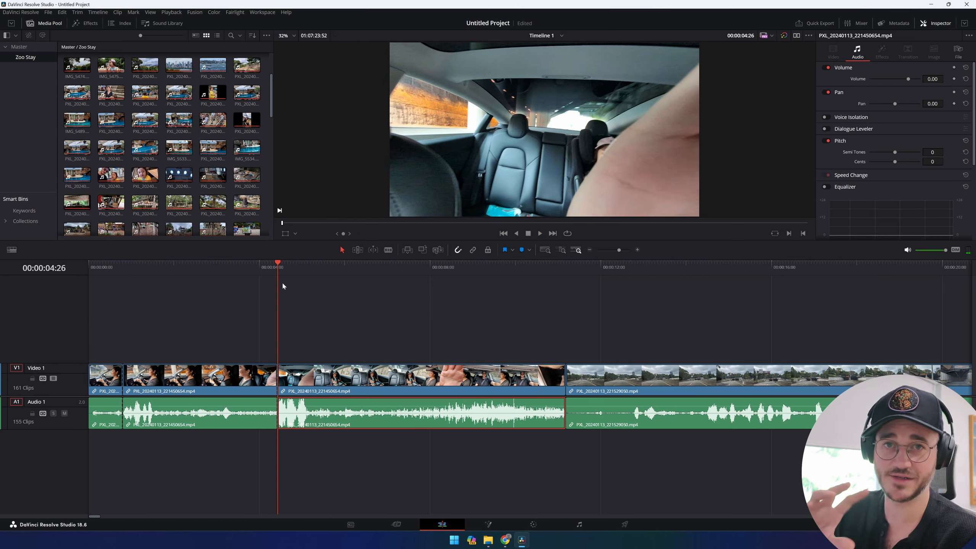
key(space)
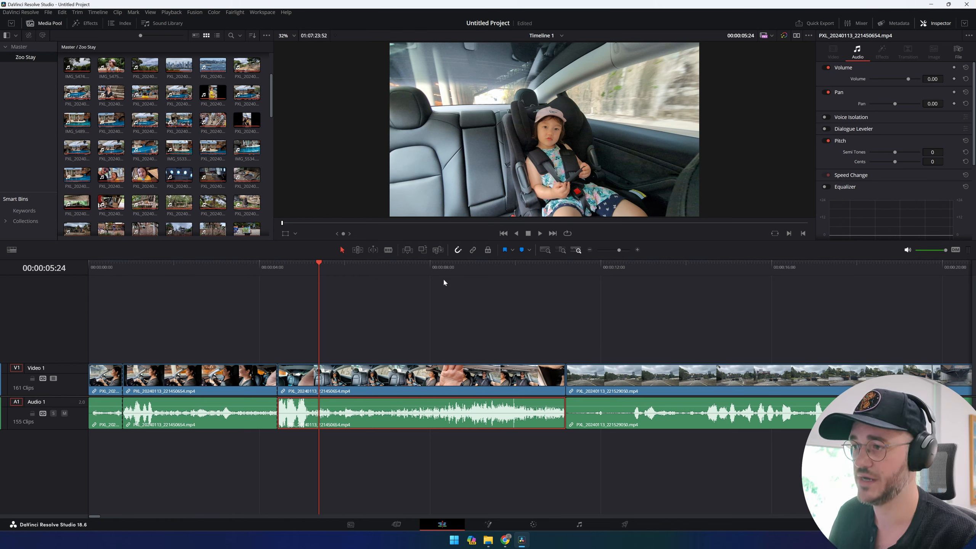
key(b)
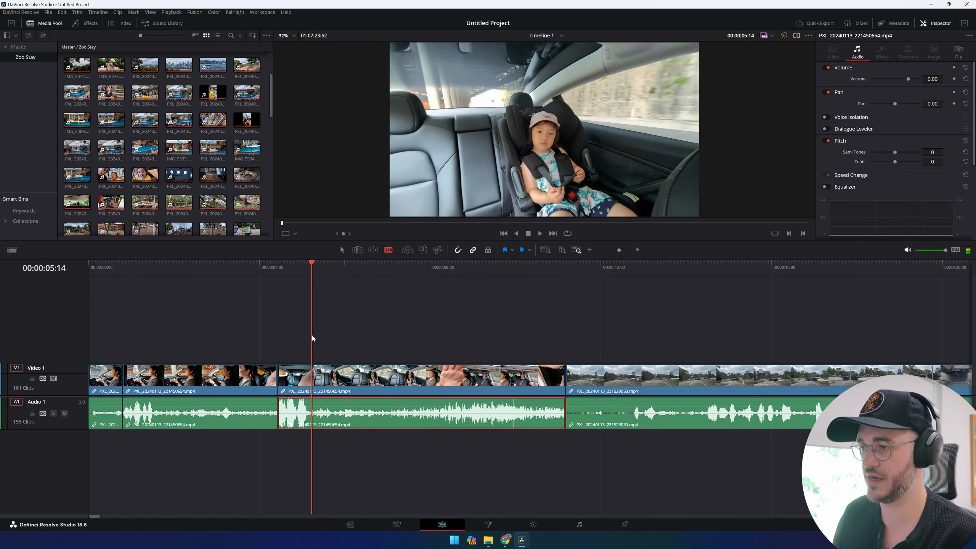
click(313, 385)
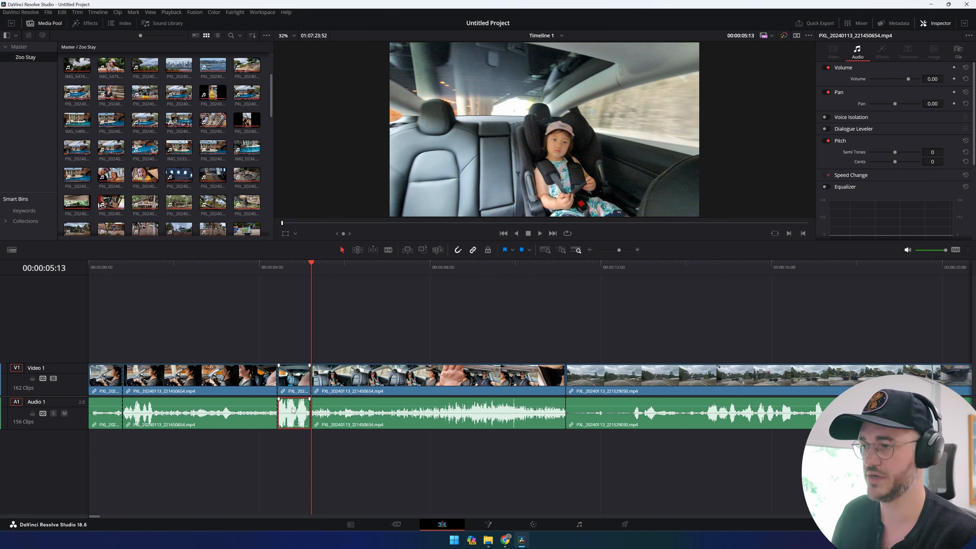
drag(296, 412, 338, 449)
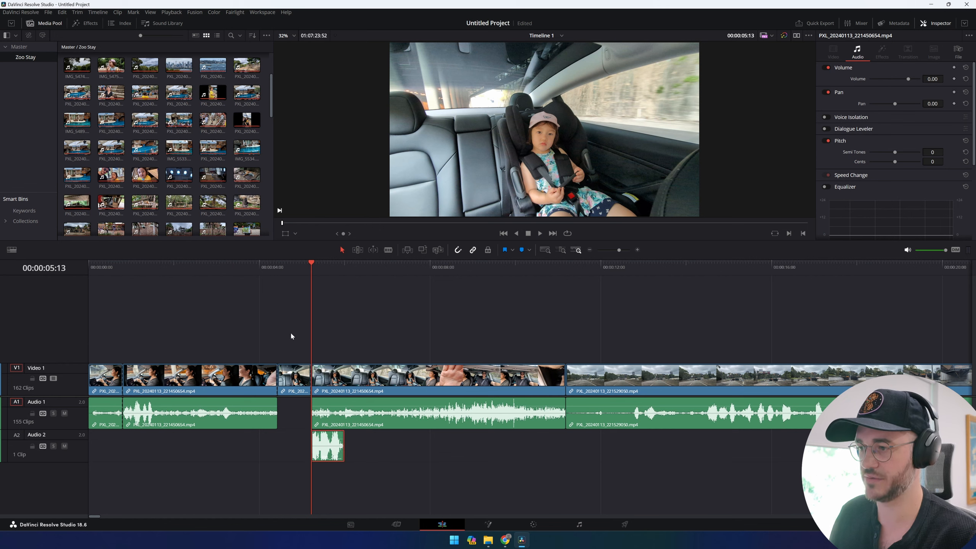
Step: Remove the short video piece at 00:00:04:26 with Delete Selected, view the options for the gap, and undo the deletion
click(278, 305)
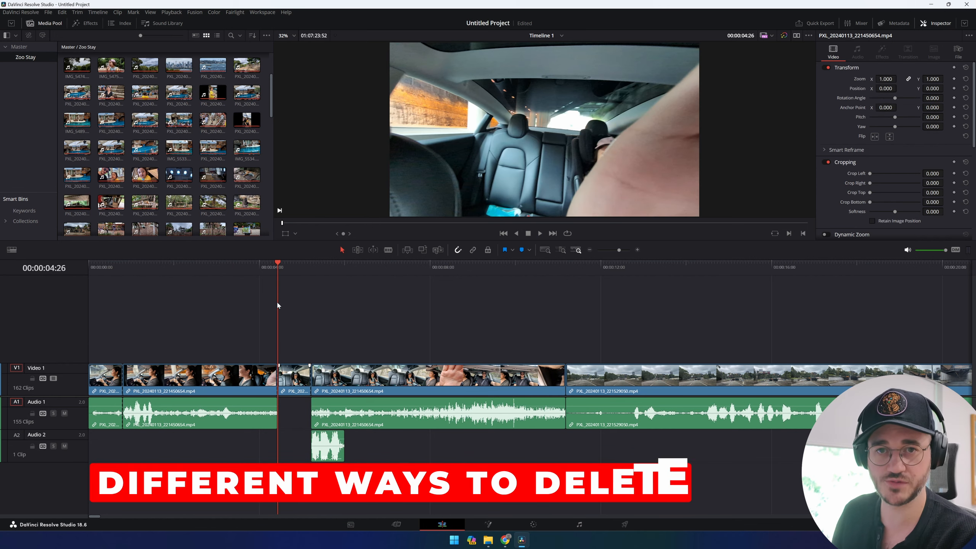
right_click(298, 380)
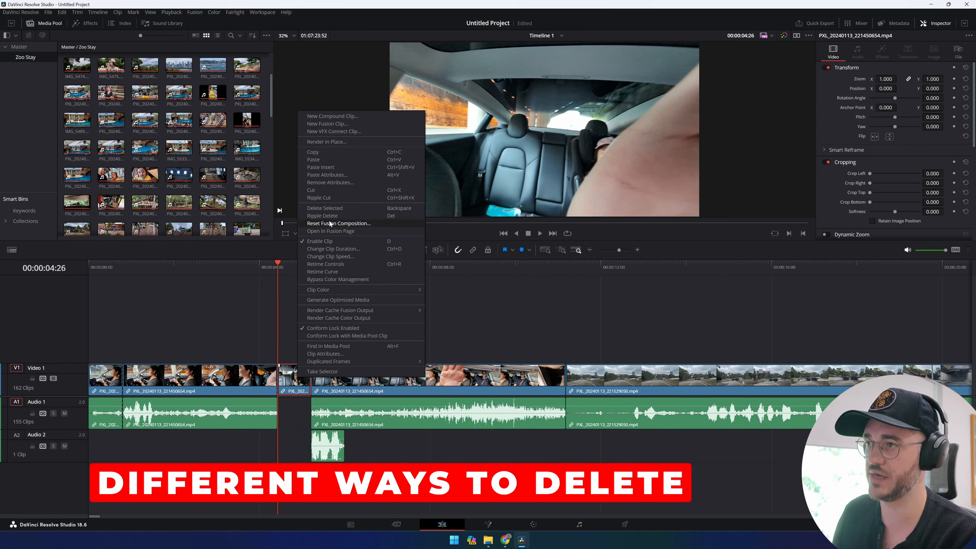
click(325, 209)
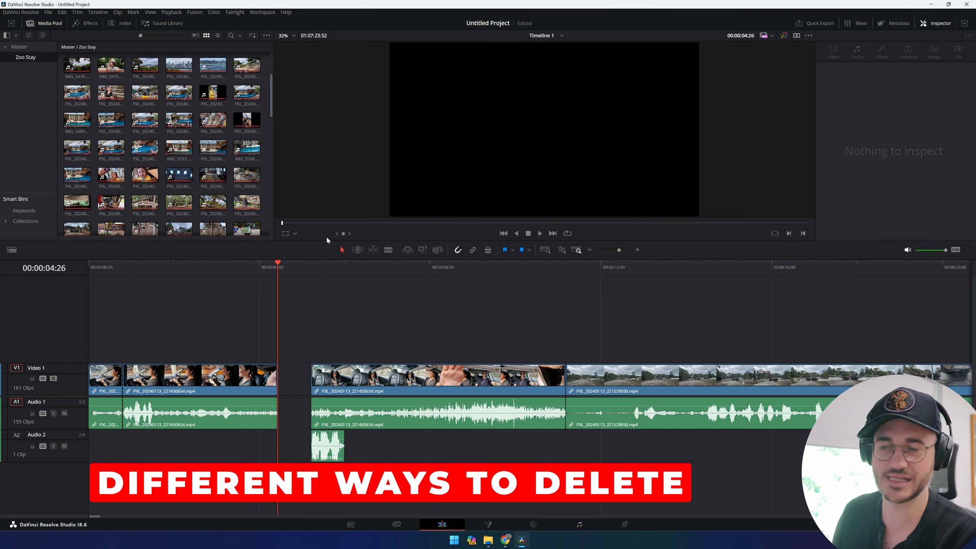
right_click(296, 382)
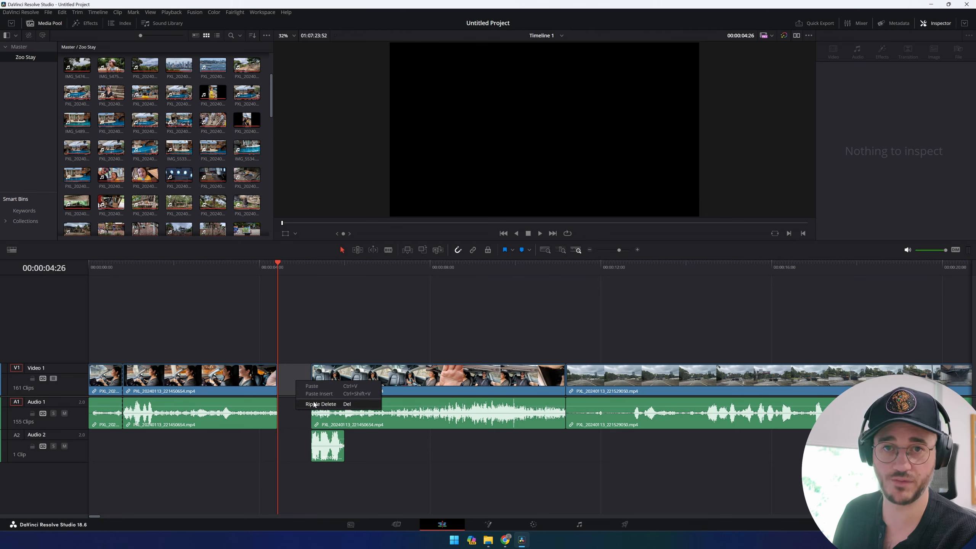
click(301, 336)
key(ctrl+z)
Step: Ripple delete the short video piece at 00:00:04:26 and play the edit across the new cut
right_click(295, 374)
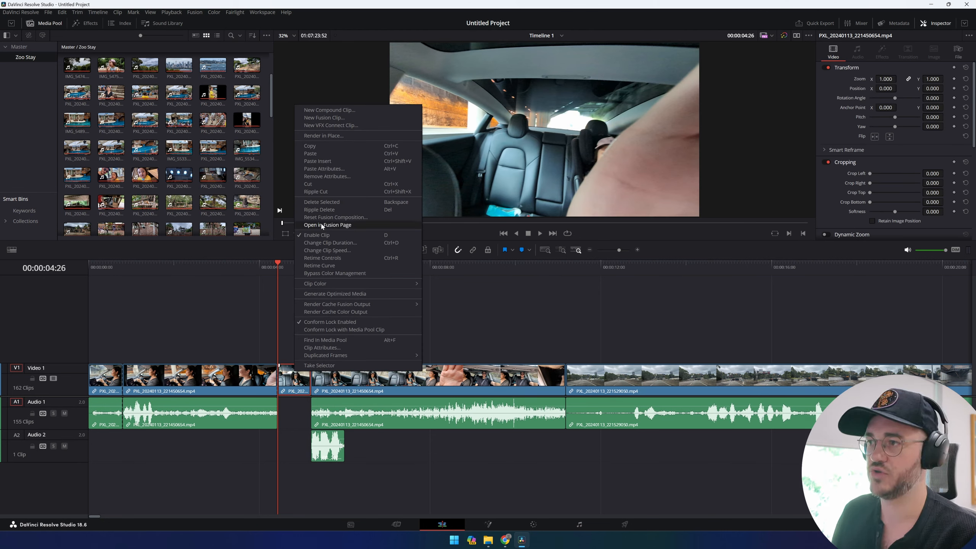
click(330, 211)
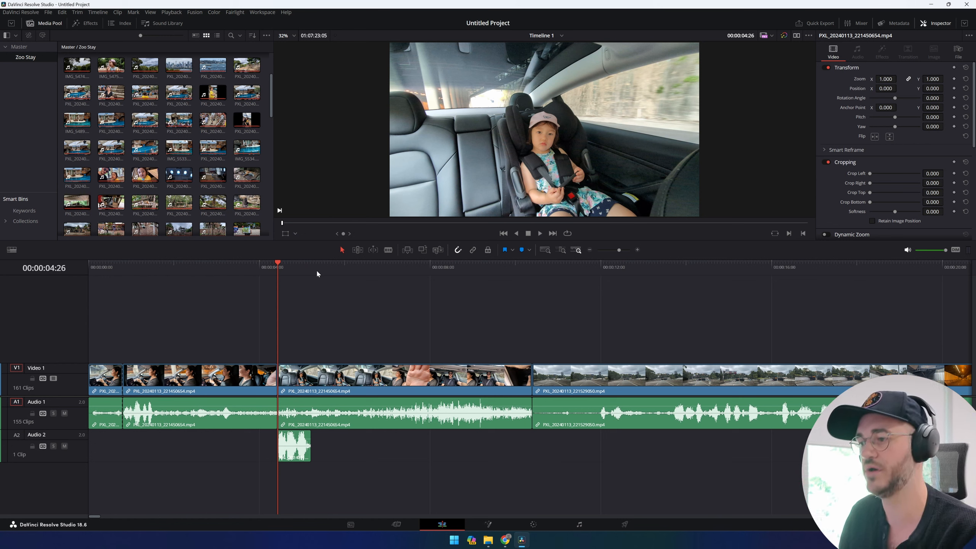
drag(275, 287, 227, 284)
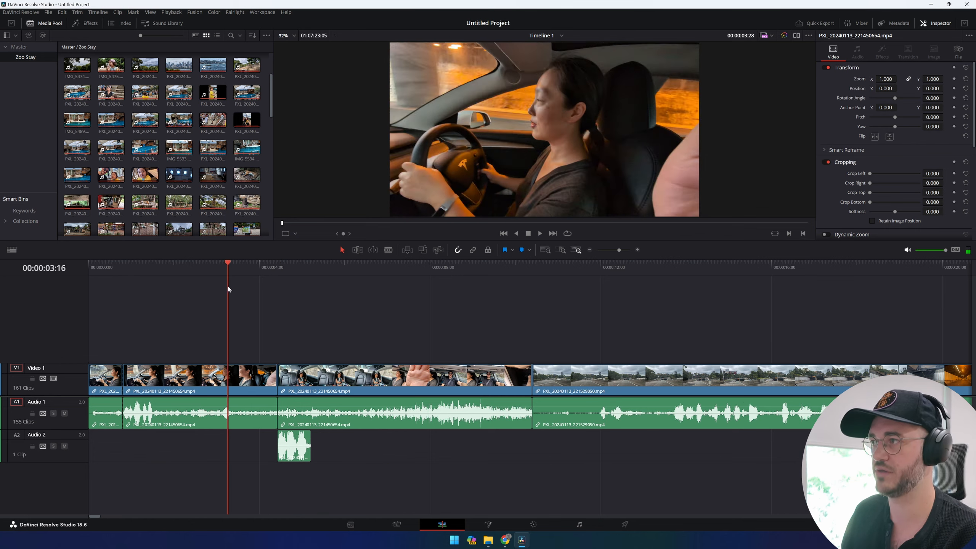
key(space)
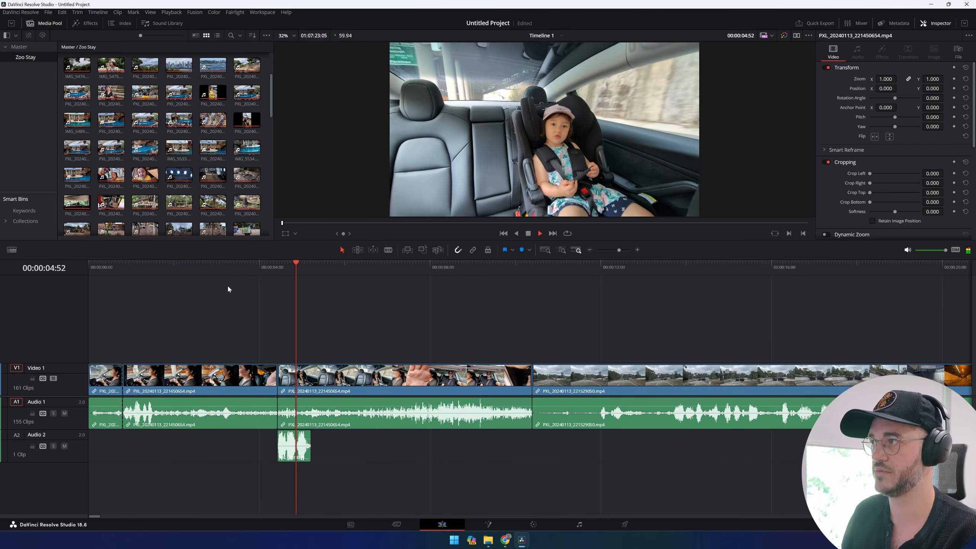
Step: Replay the second section and split its video and audio at 00:00:03:31 with the Blade
click(203, 269)
key(space)
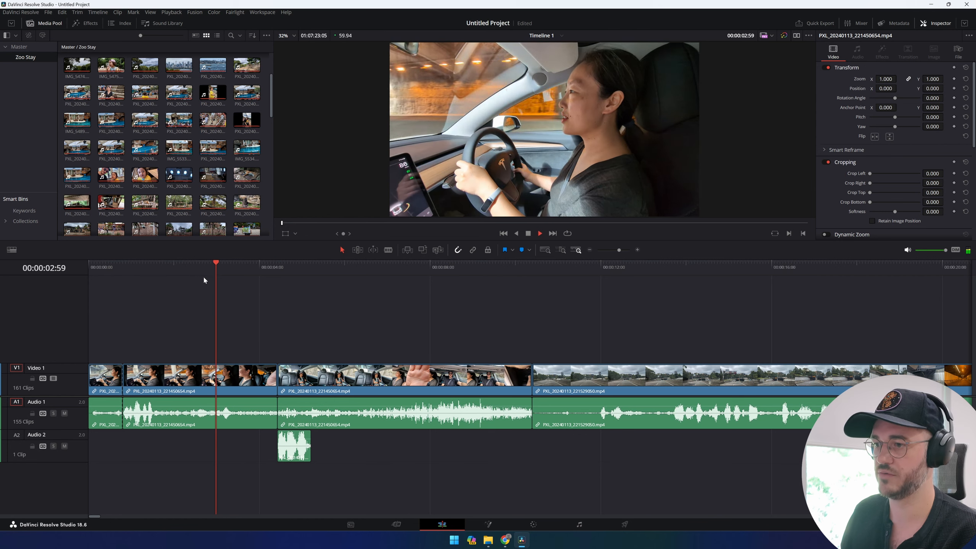
click(389, 250)
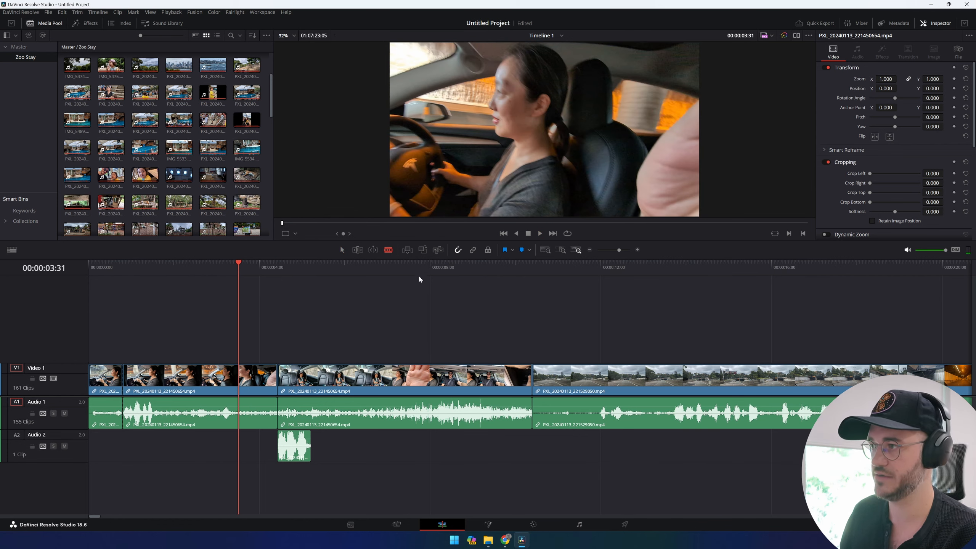
click(239, 379)
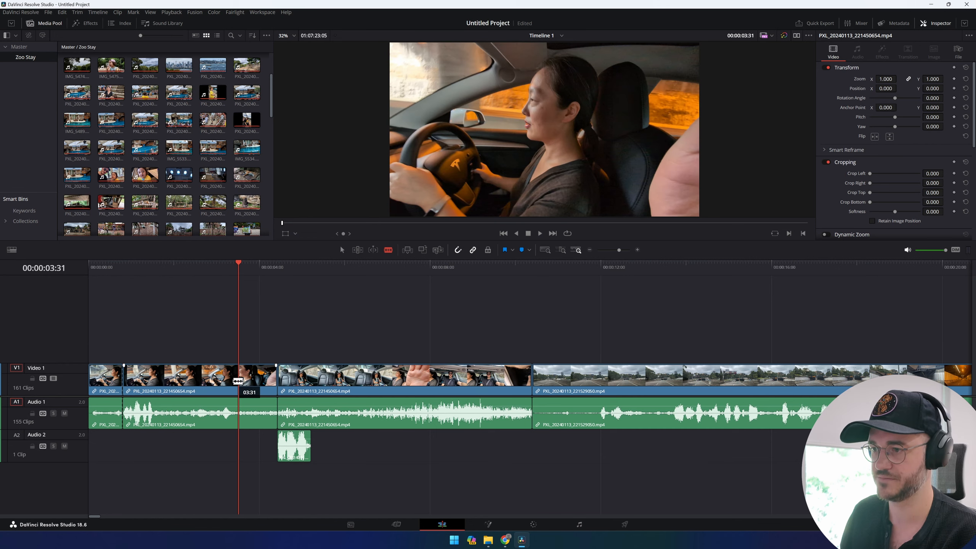
Step: Ripple delete the leftover piece between 00:00:03:31 and the next cut, and save the project
key(a)
click(268, 385)
right_click(267, 386)
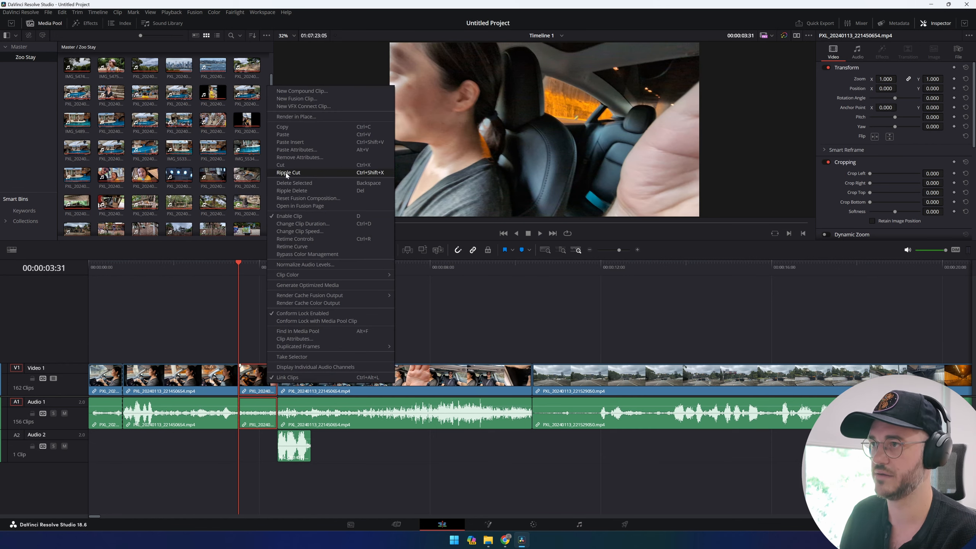
click(311, 188)
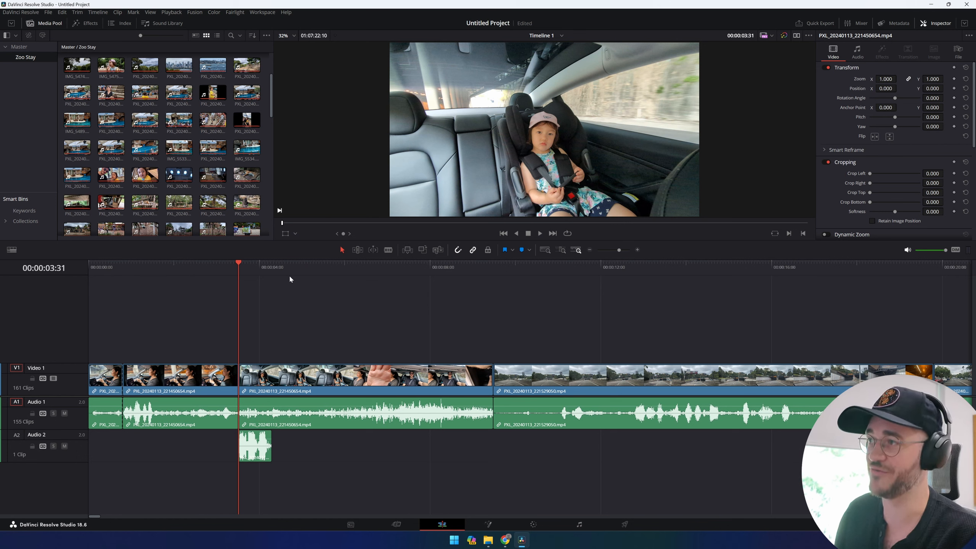
key(ctrl+s)
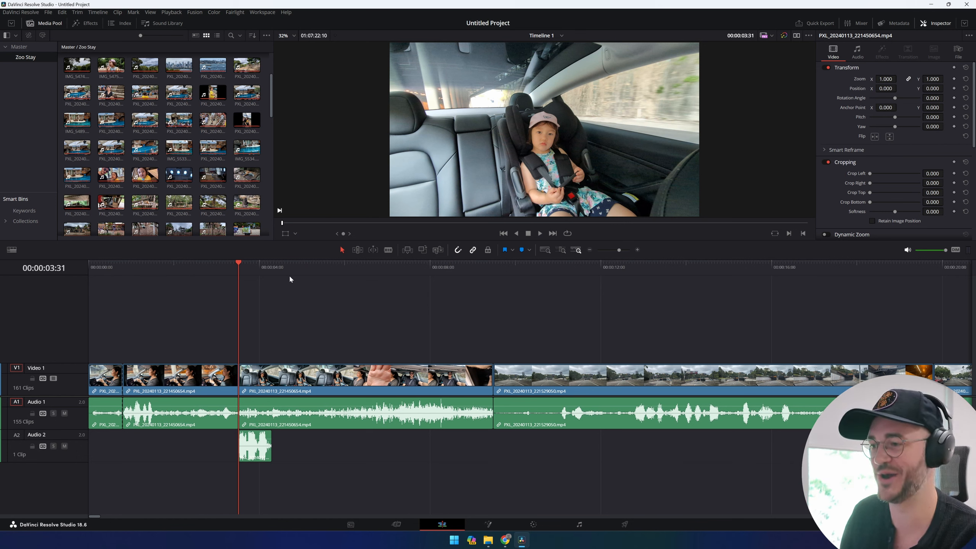
Step: Play the edit and split the third section at 00:00:06:51 and, using Snapping, at the end of the Audio 2 clip (00:00:04:18)
click(186, 267)
key(space)
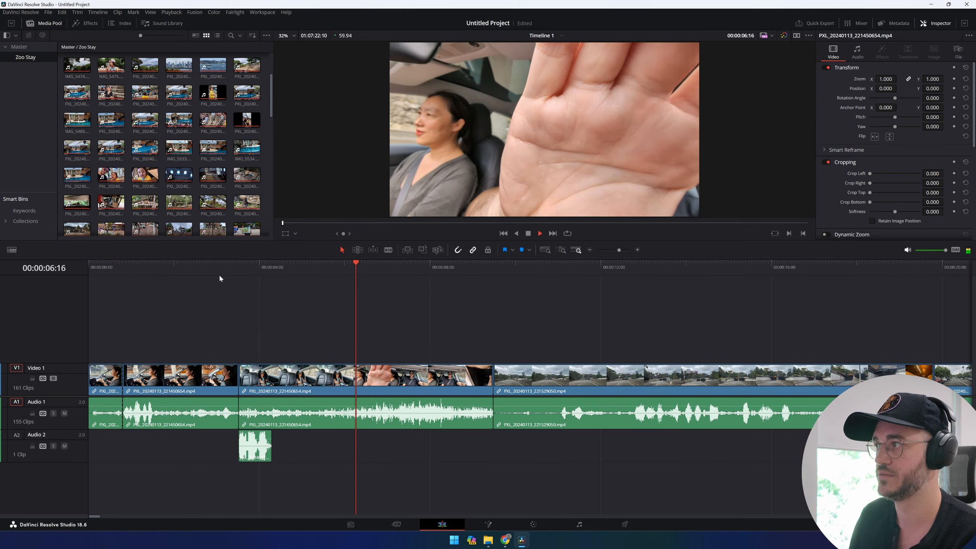
key(space)
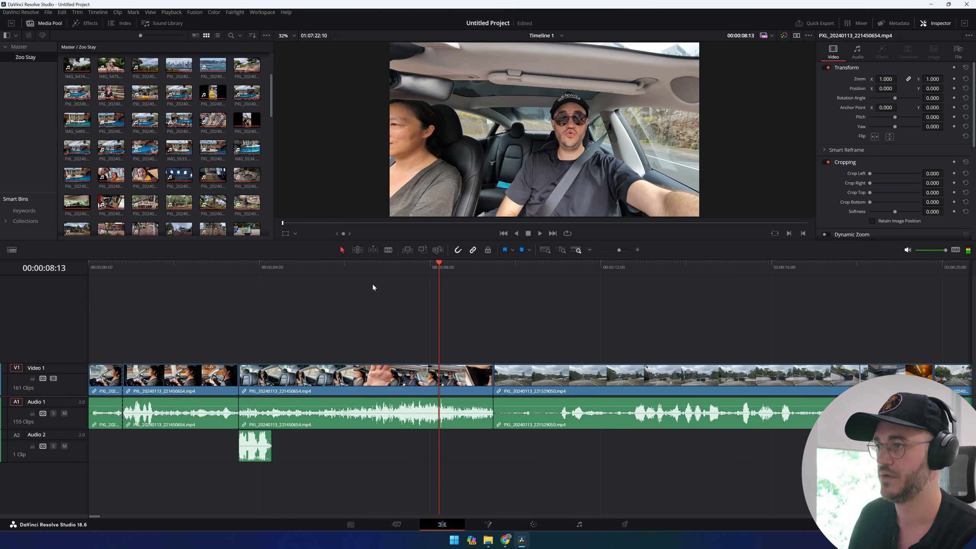
mouse_move(365, 269)
mouse_down()
mouse_move(388, 269)
mouse_move(371, 268)
mouse_move(380, 265)
mouse_up()
click(388, 249)
click(382, 398)
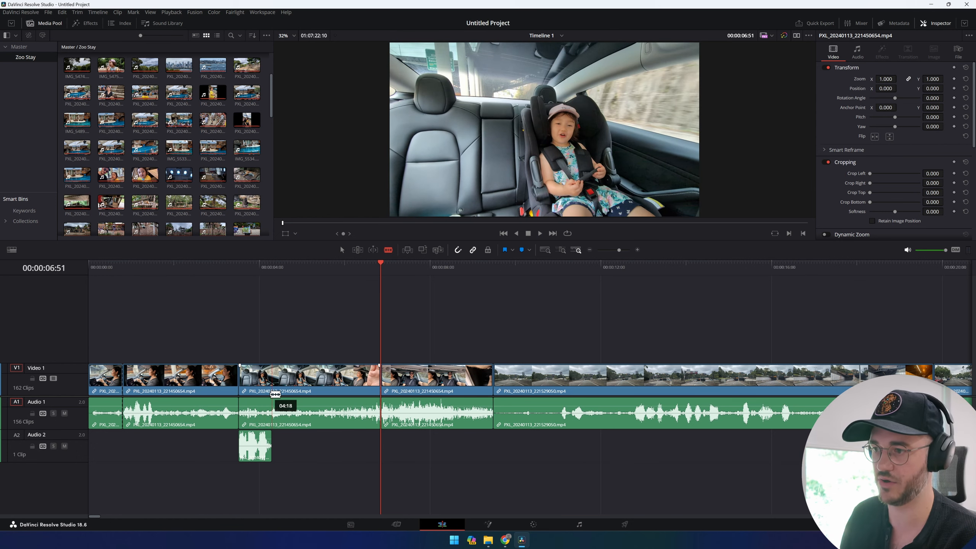
click(460, 250)
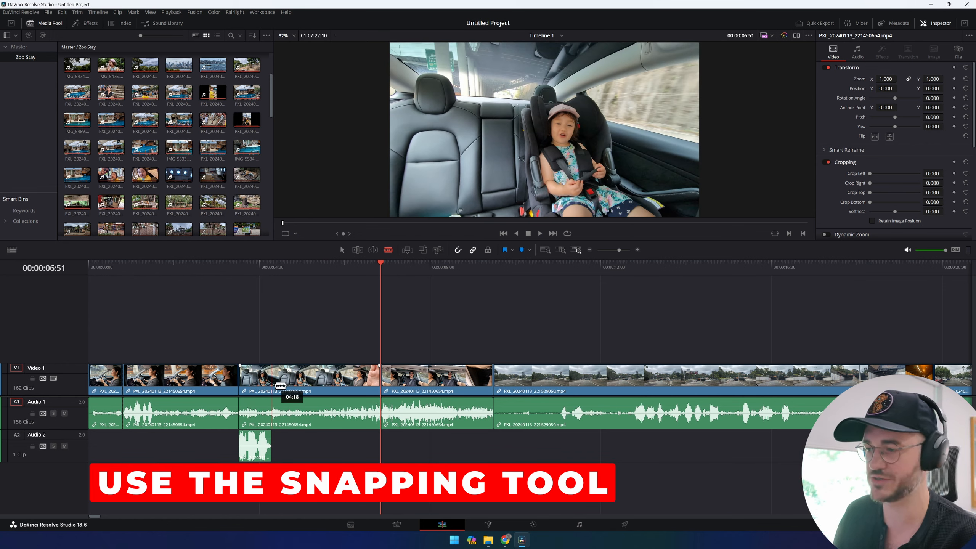
click(272, 385)
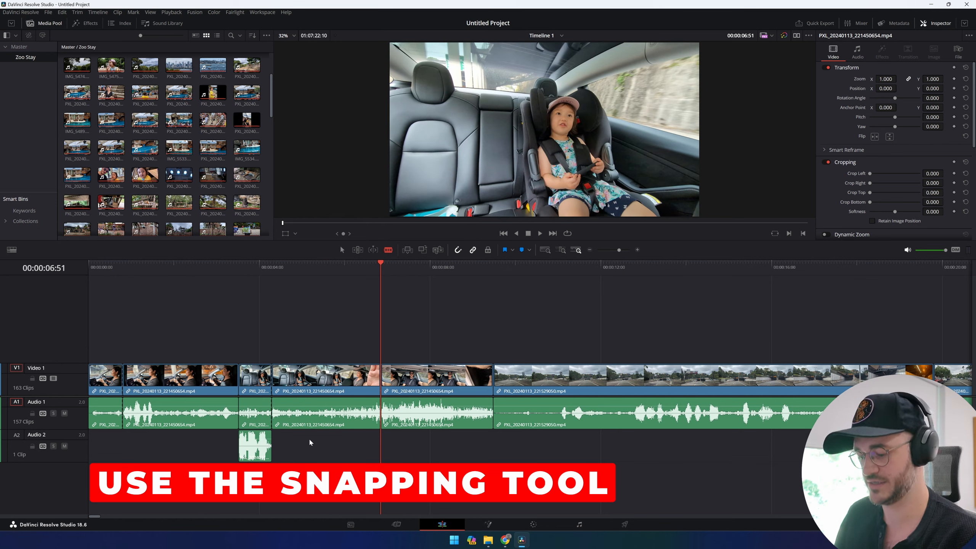
Step: Try ripple deleting the section between 00:00:04:18 and 00:00:06:51, play the edit, and undo the deletion
click(329, 413)
right_click(340, 378)
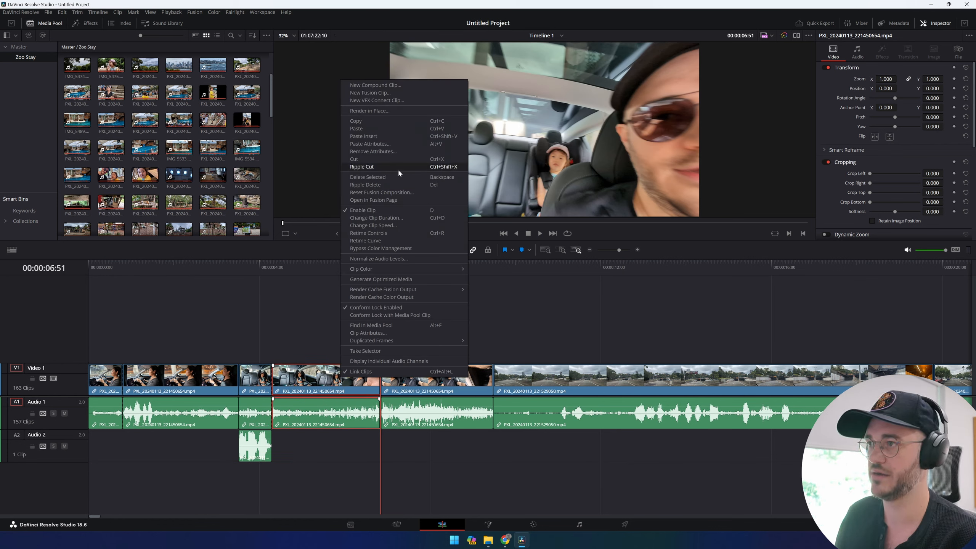
click(398, 184)
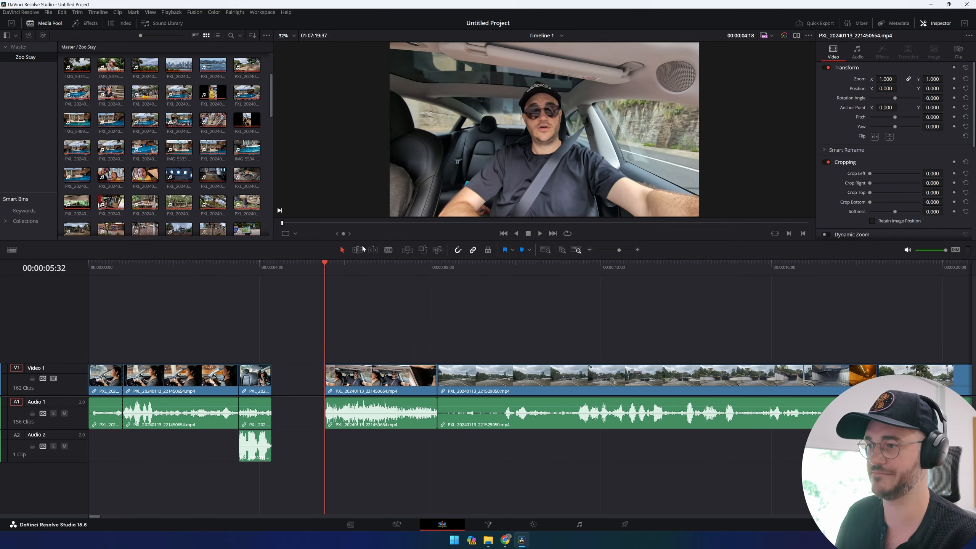
click(228, 292)
key(space)
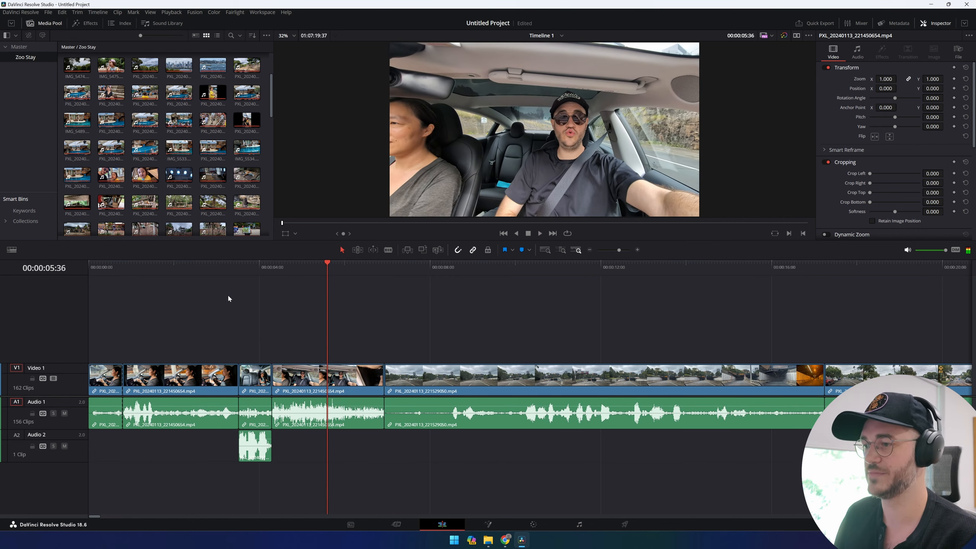
key(ctrl+z)
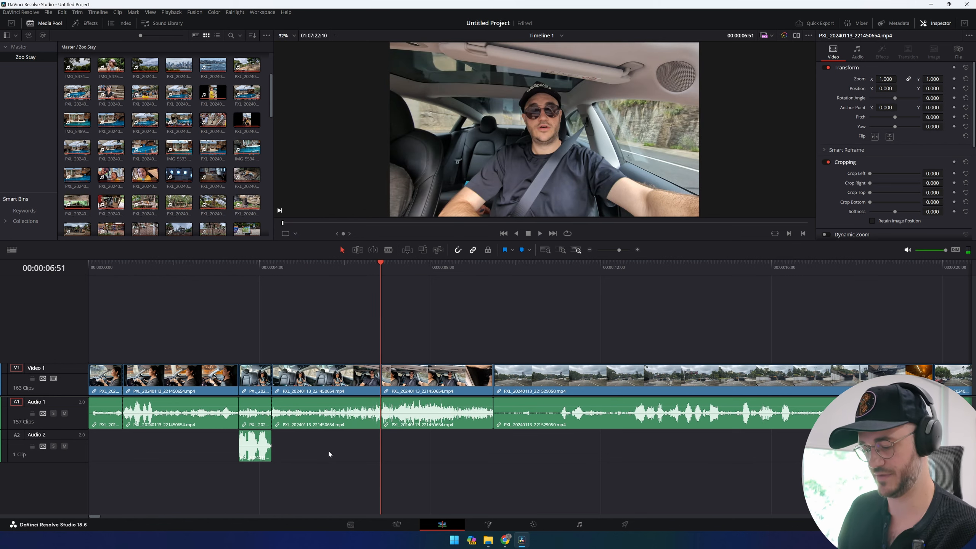
Step: Play on from the cut at 00:00:04:18 and split the section's video and audio at 00:00:05:11
key(b)
click(260, 310)
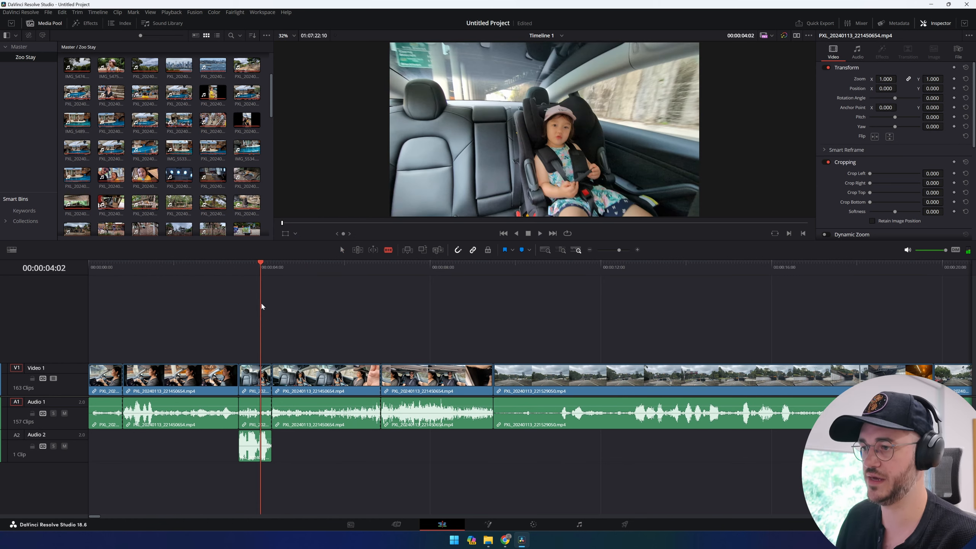
drag(261, 306, 269, 304)
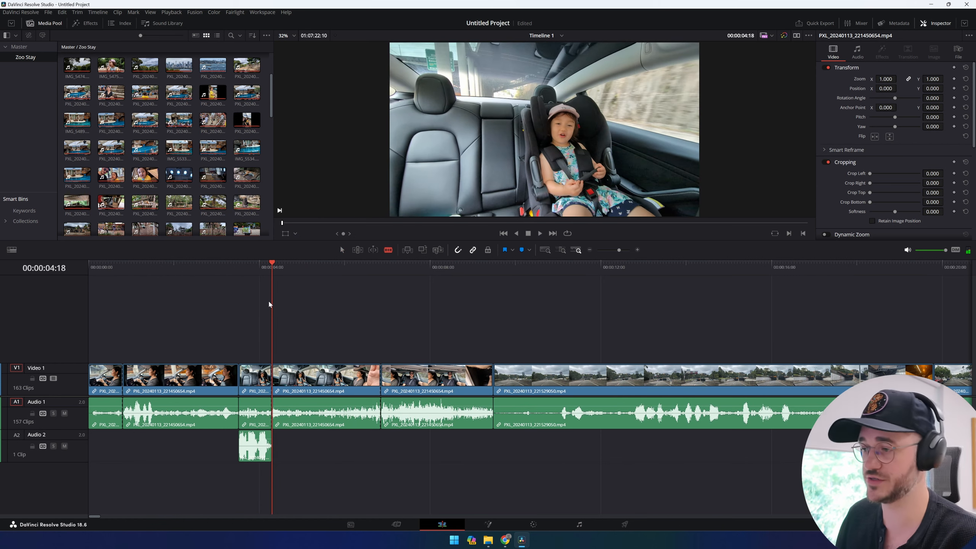
key(space)
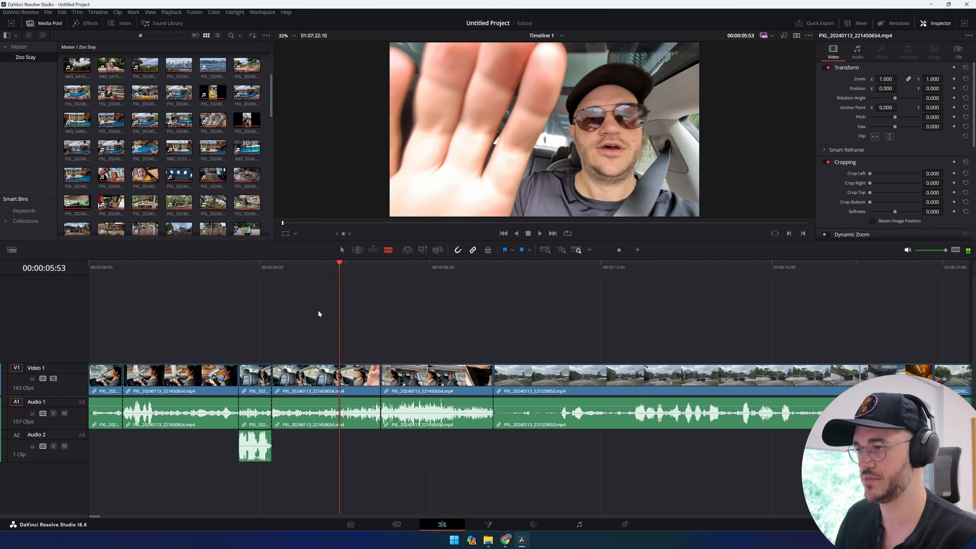
drag(339, 312, 309, 310)
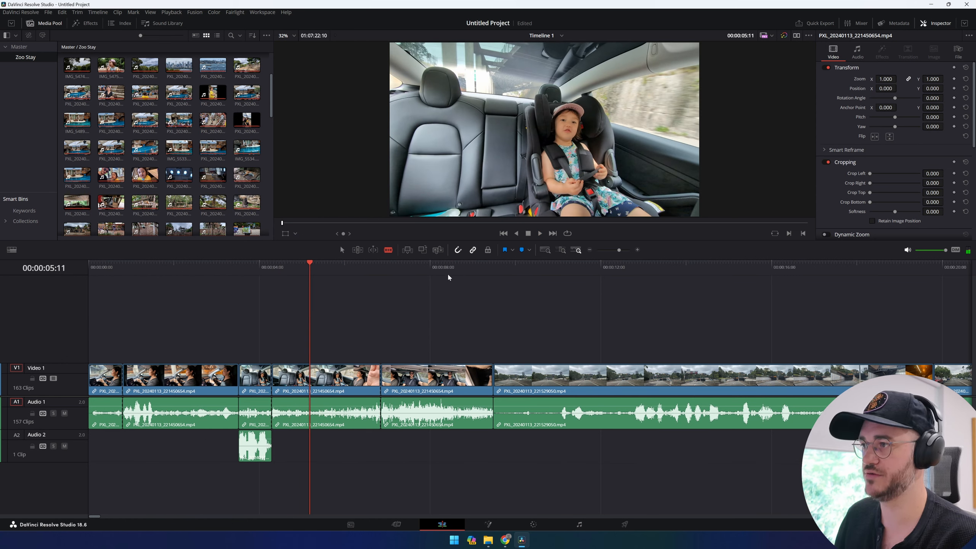
key(ctrl+b)
Step: Ripple delete the section between 00:00:05:11 and the cut at 00:00:06:51
click(343, 250)
click(345, 378)
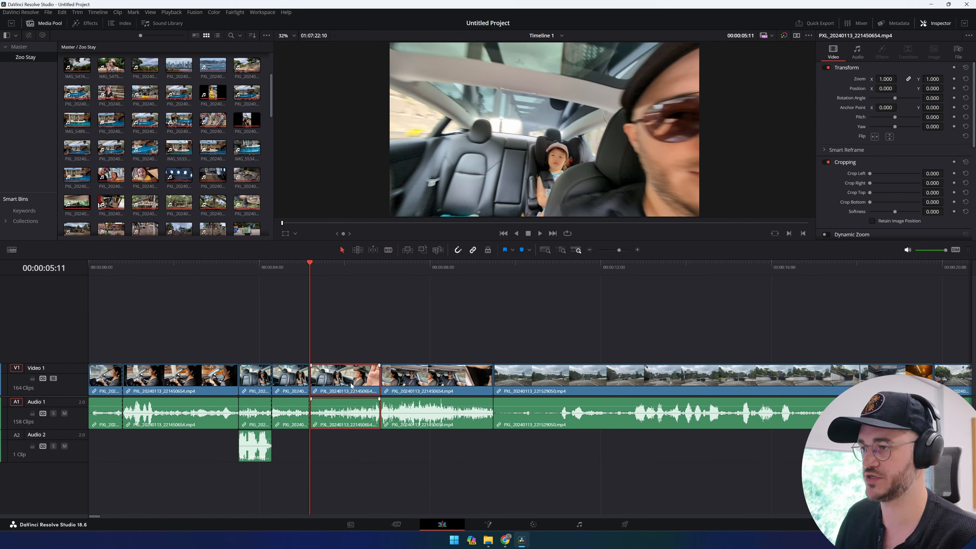
right_click(351, 379)
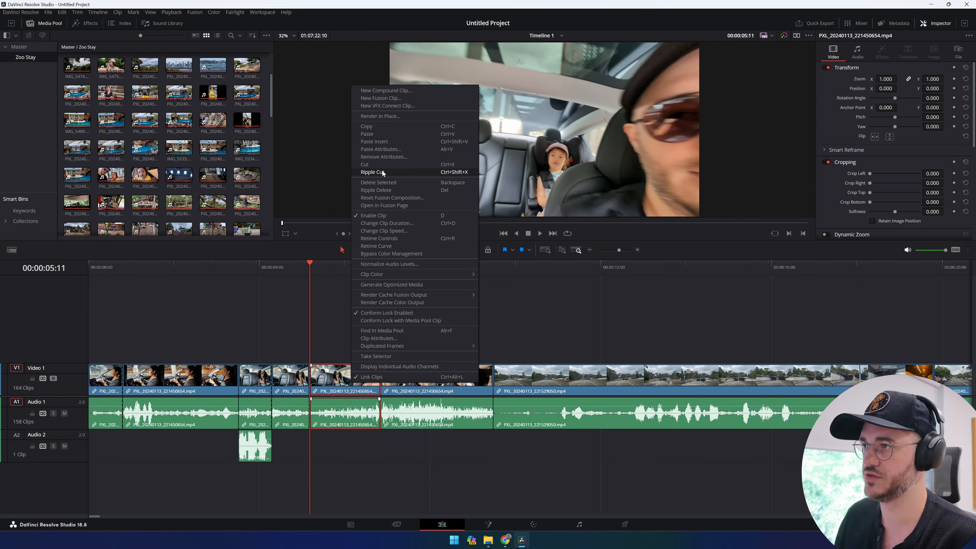
key(Delete)
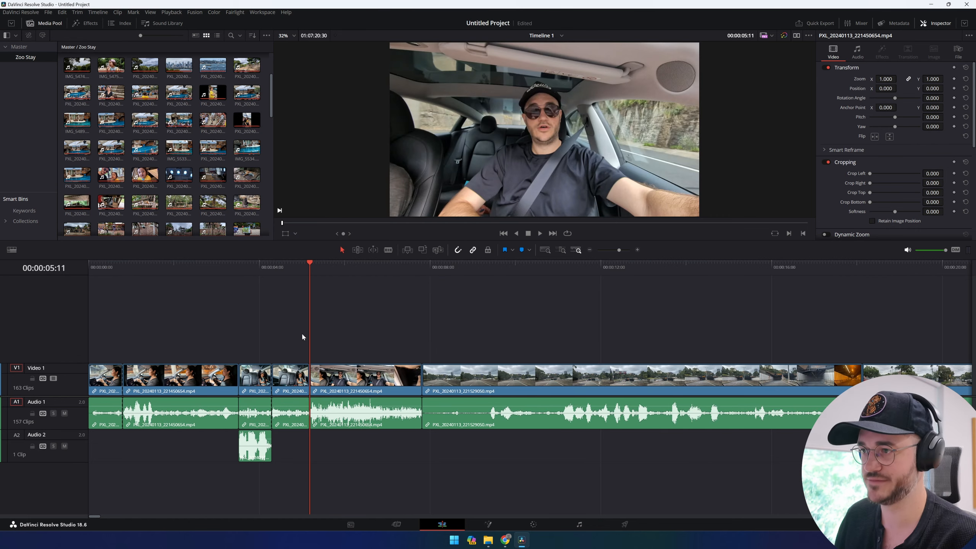
Step: Play the edit, split the last car section at 00:00:06:48 and ripple delete the piece after the split
drag(308, 291, 164, 290)
key(space)
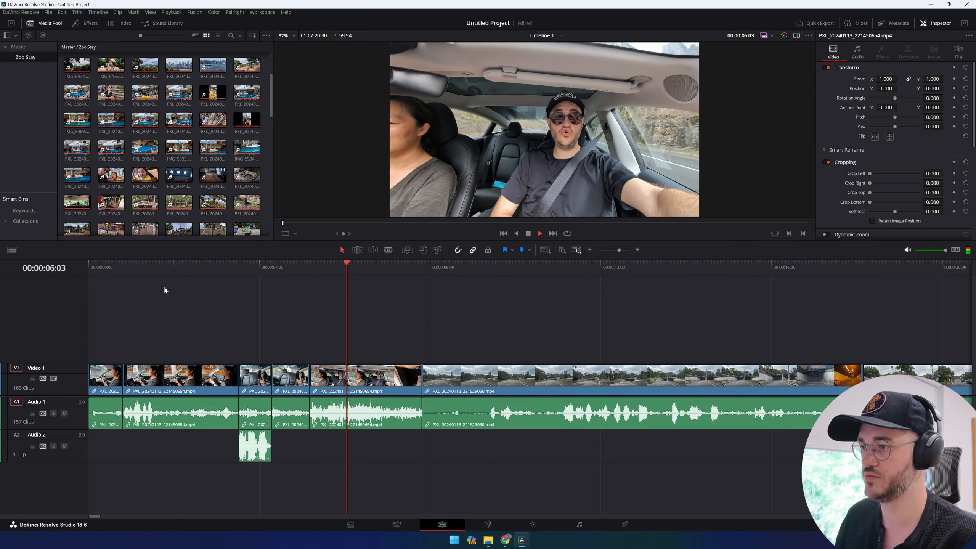
key(space)
key(b)
click(379, 375)
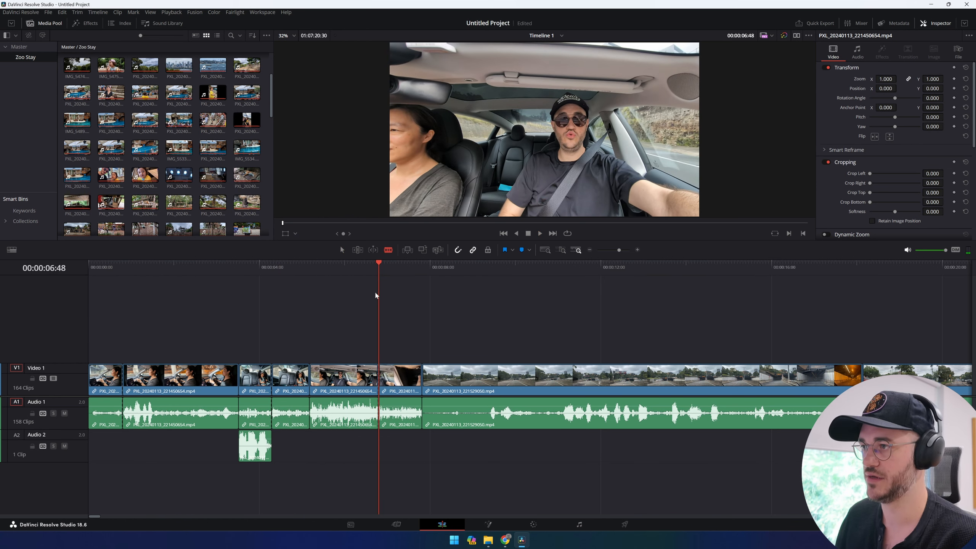
right_click(398, 394)
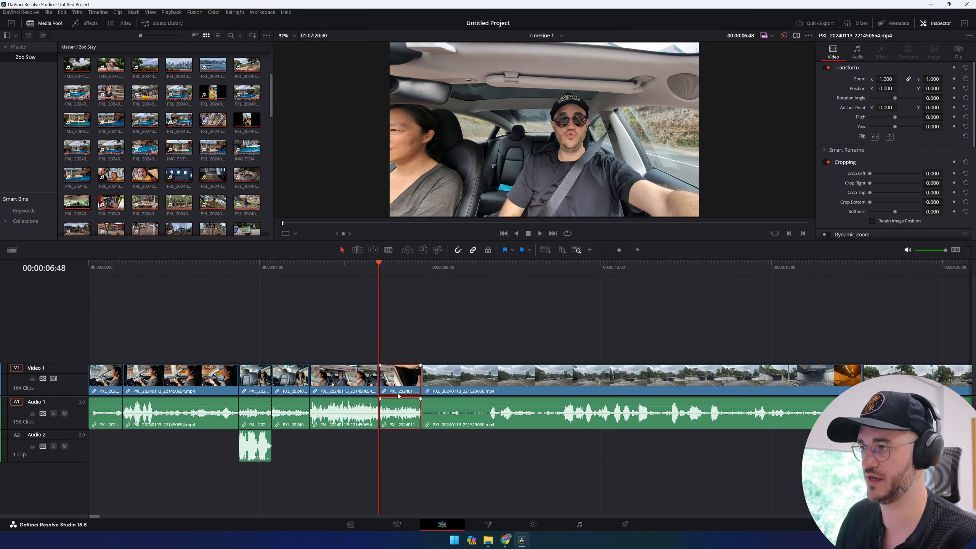
click(444, 205)
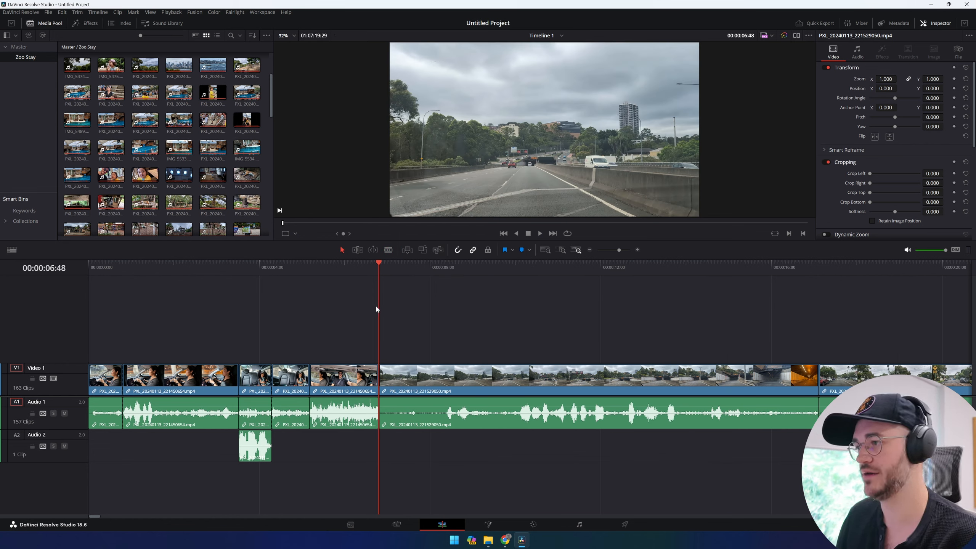
Step: Play the edit from the start and ripple delete the short first clip
key(Home)
key(space)
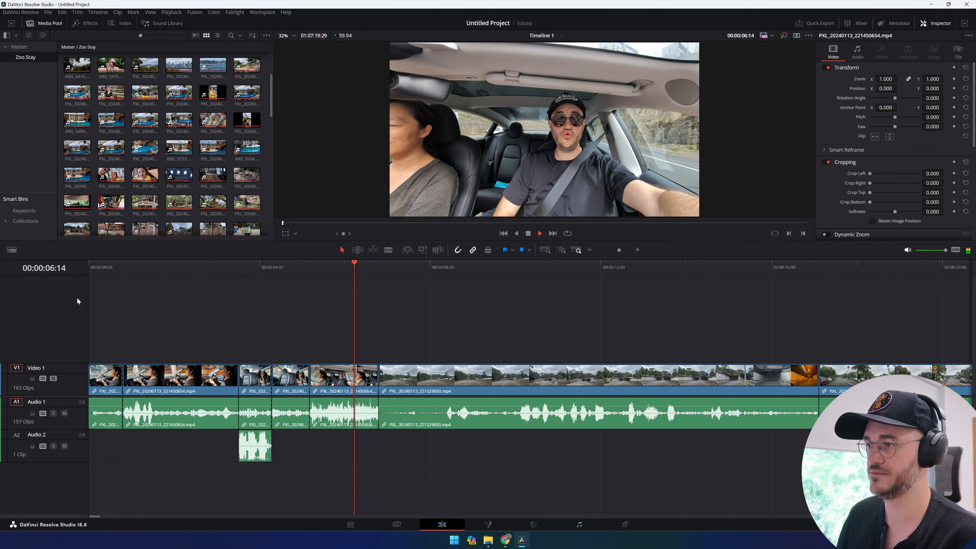
key(space)
click(110, 383)
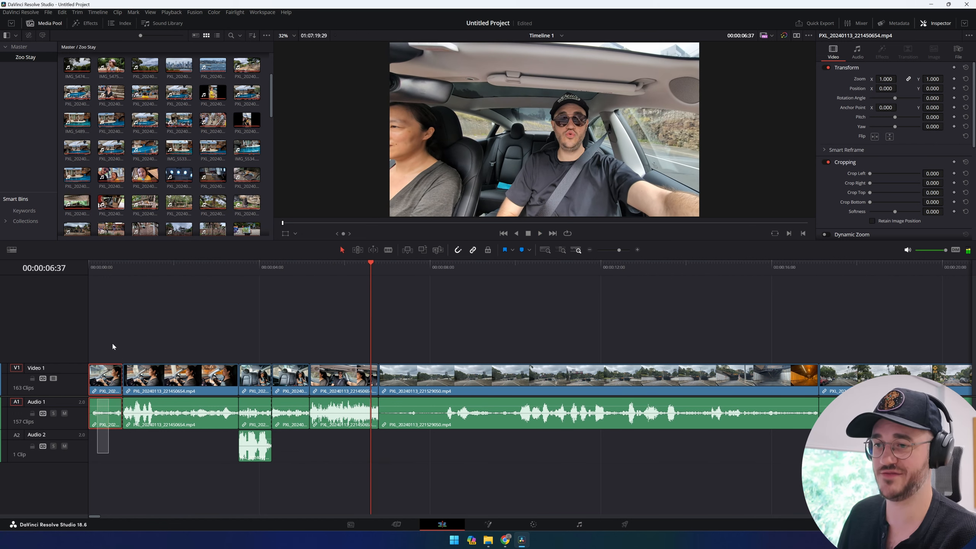
right_click(110, 382)
click(158, 186)
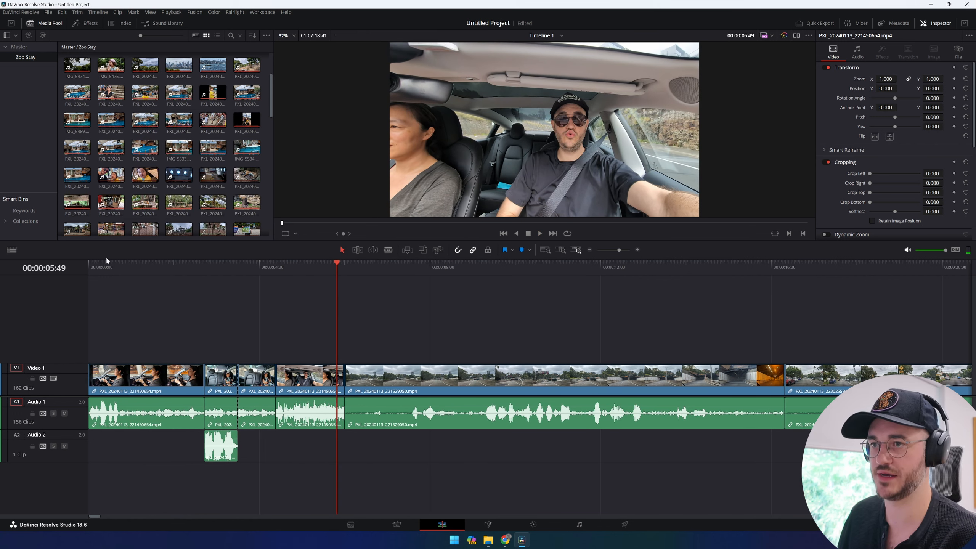
Step: Play the shortened edit from the beginning and select all of its car clips, including the Audio 2 clip
click(106, 261)
key(space)
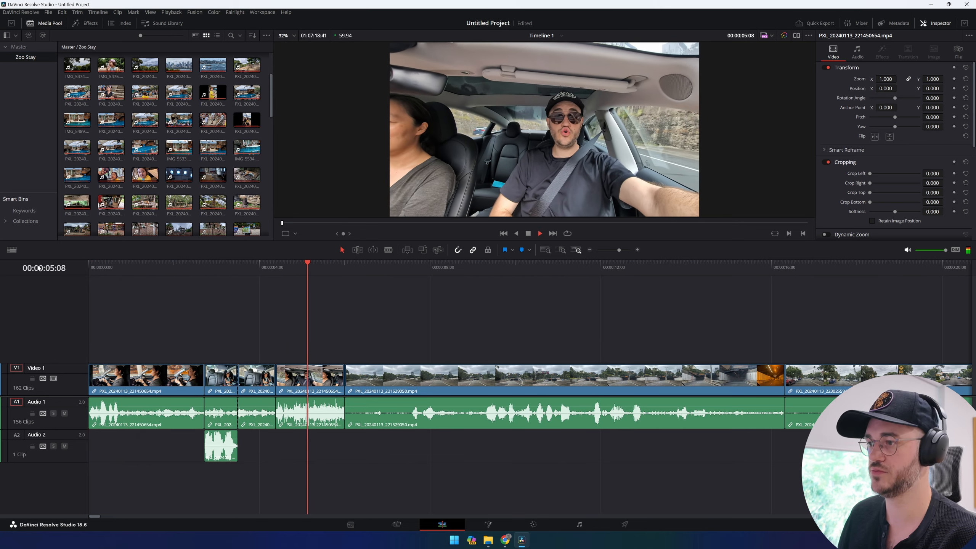
key(space)
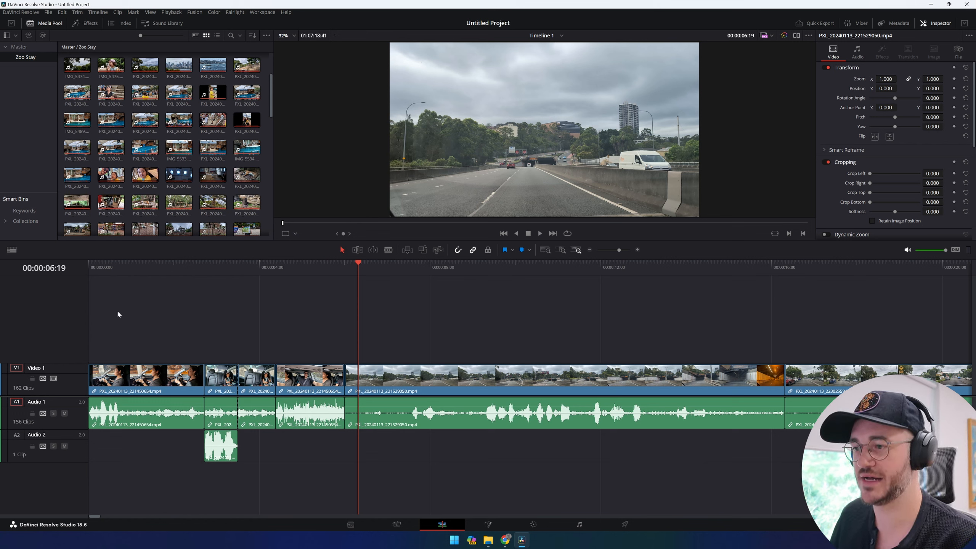
drag(117, 310, 319, 463)
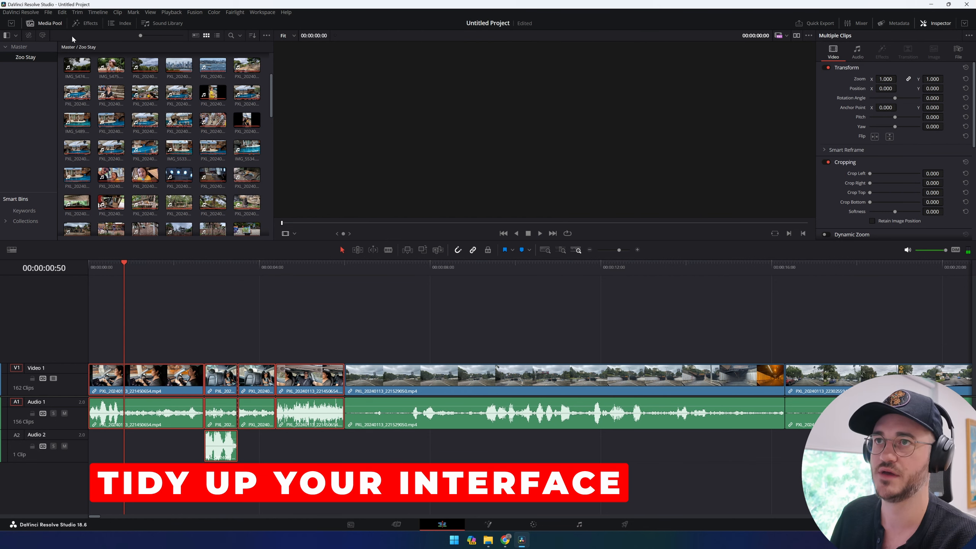
Step: Try the Media Pool's visibility and full-height display, hide its bin list, and leave the Media Pool hidden
click(50, 23)
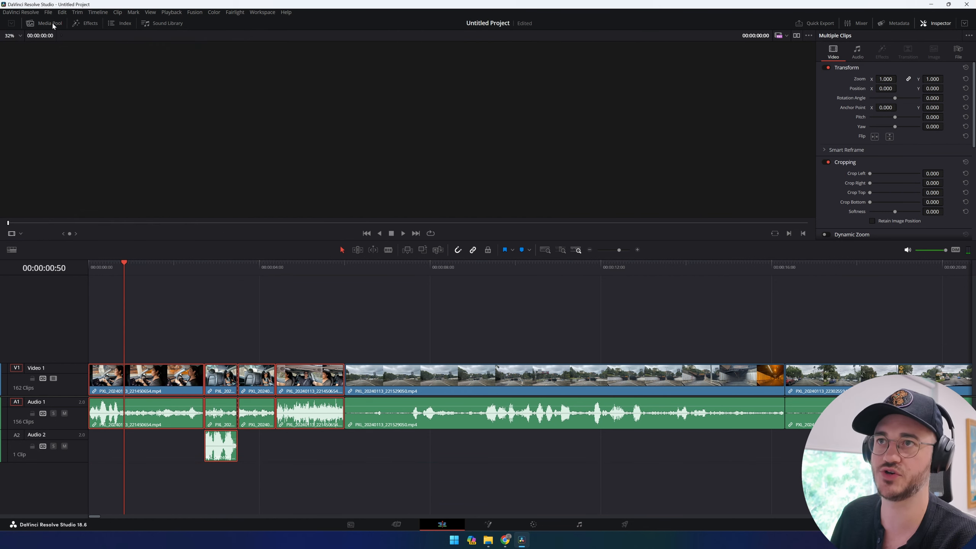
click(44, 25)
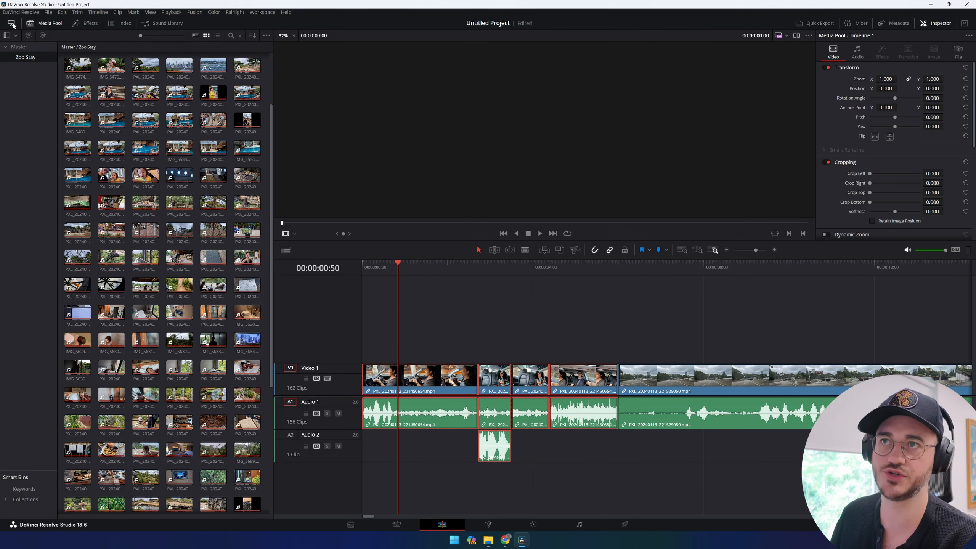
click(12, 24)
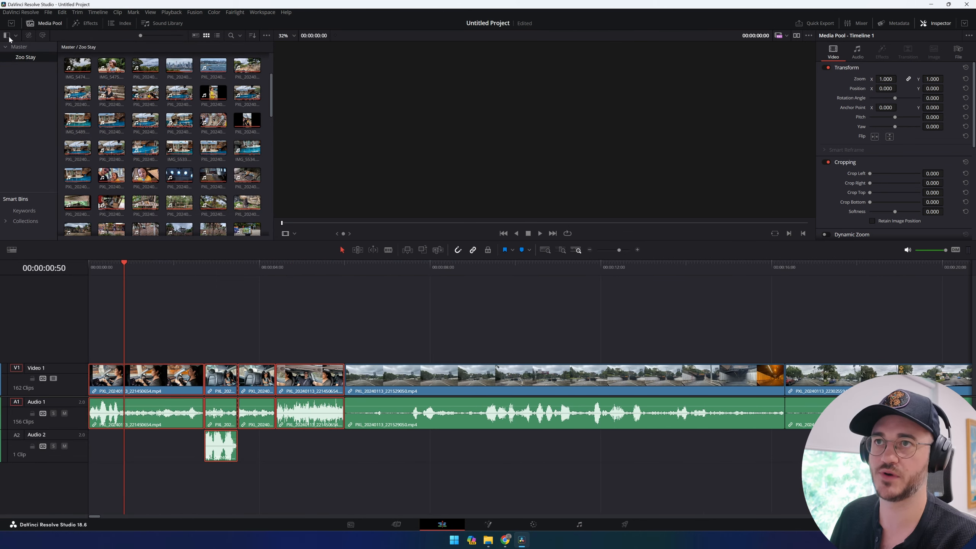
click(7, 35)
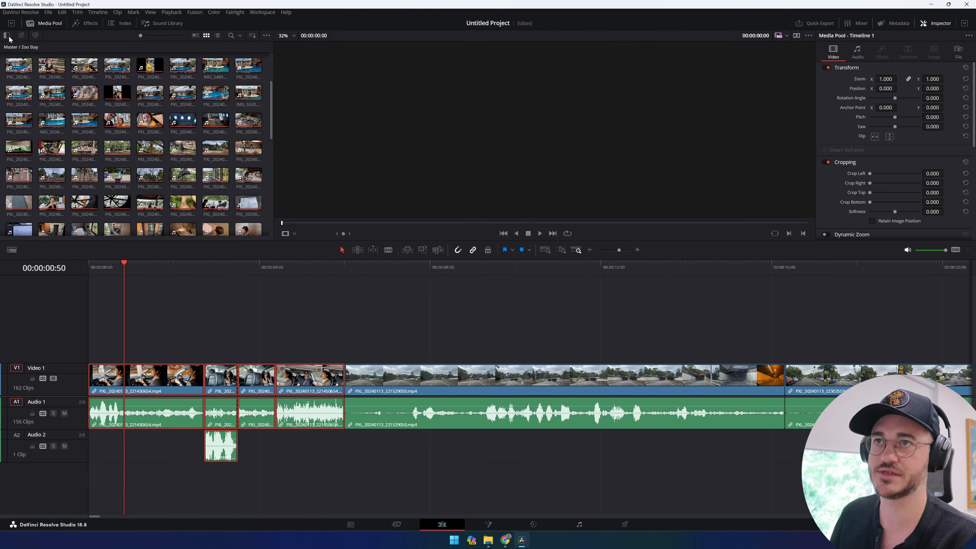
click(57, 25)
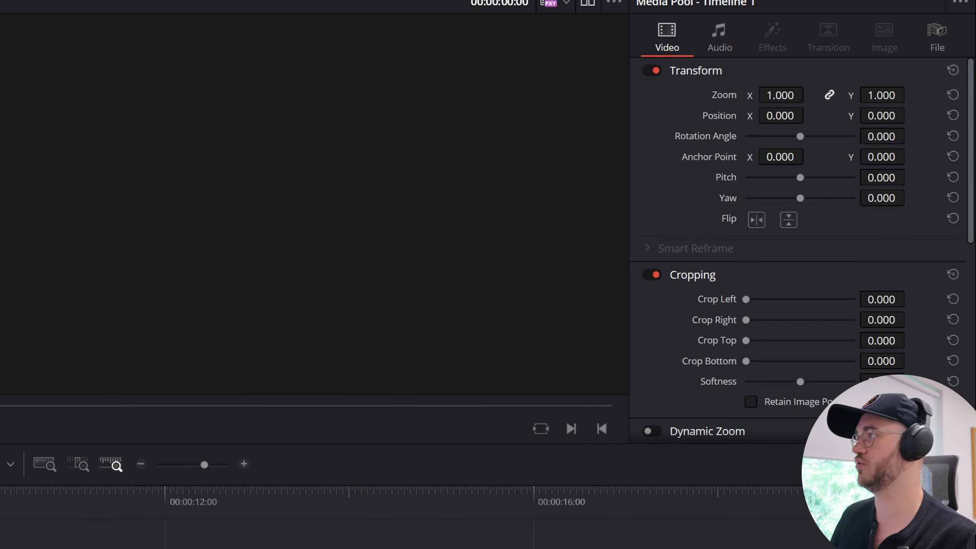
Step: Go through the first three car clips on the timeline and examine their video settings in the Inspector
click(1, 544)
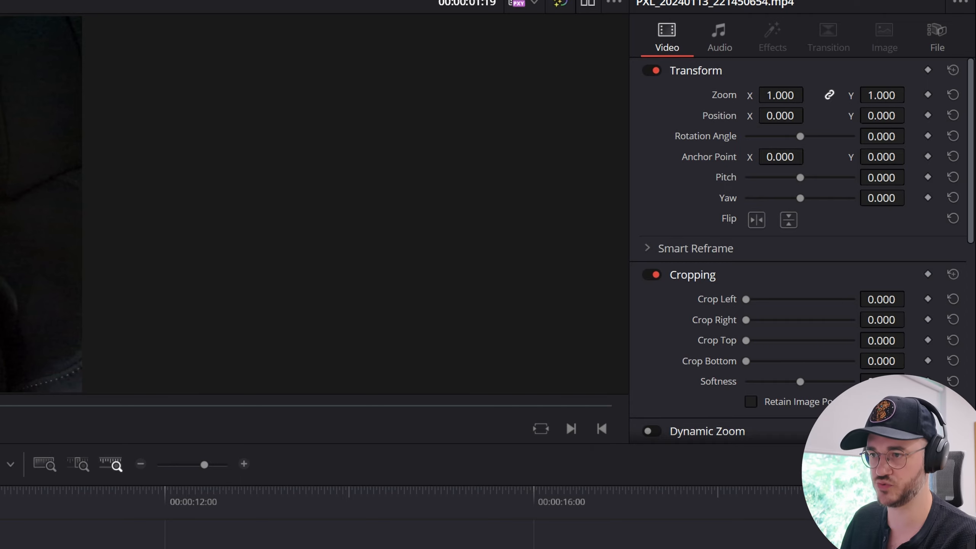
click(223, 265)
click(219, 373)
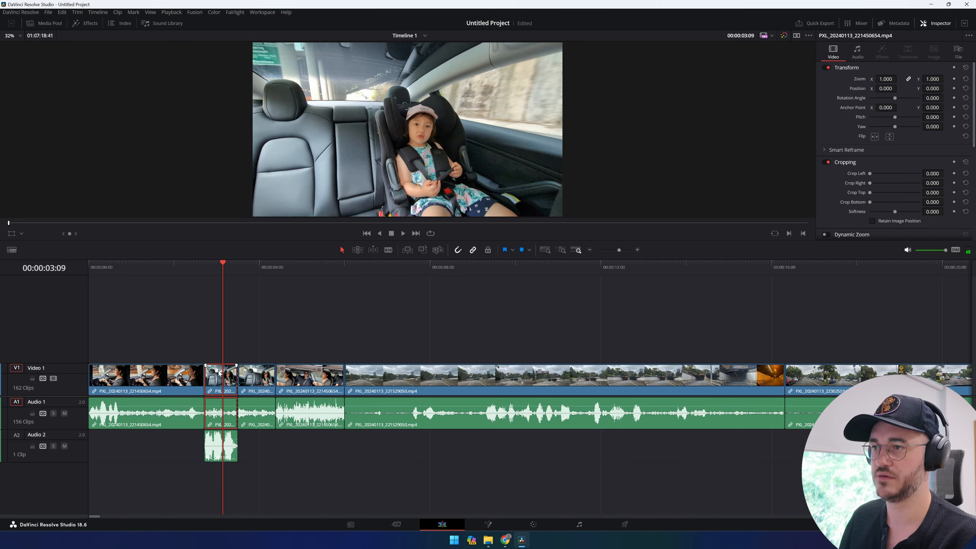
click(264, 265)
click(249, 380)
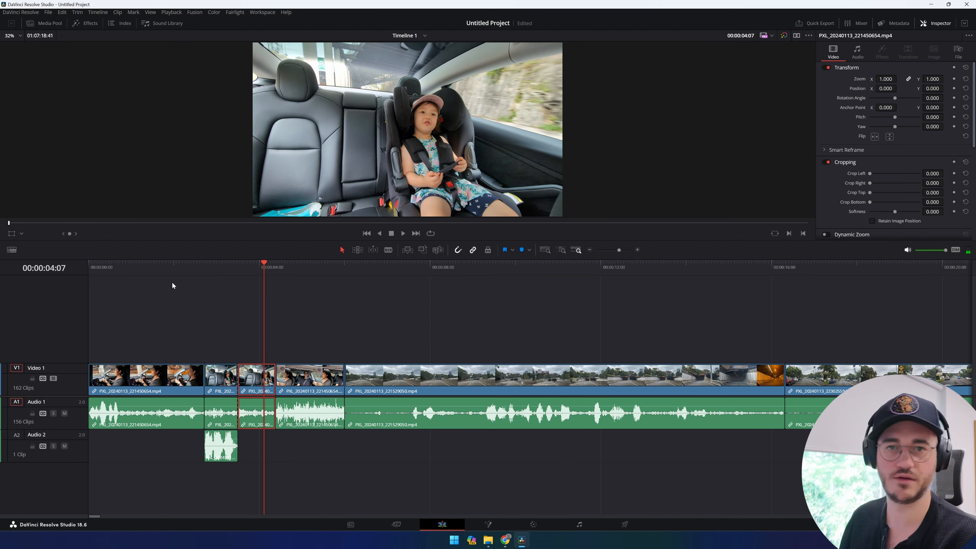
drag(156, 266, 124, 266)
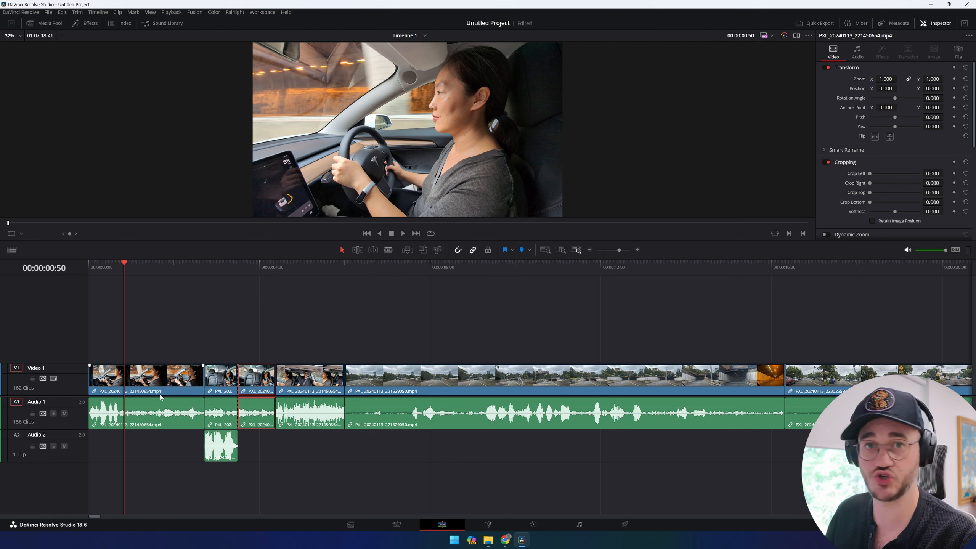
Step: Show the first clip's audio settings in the Inspector and play the clip from the start to hear its original sound
click(155, 413)
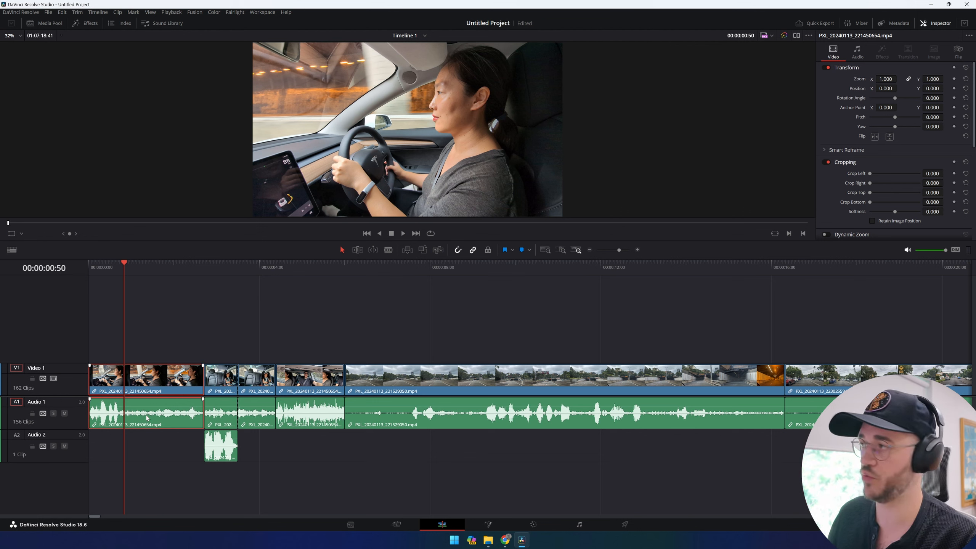
click(857, 55)
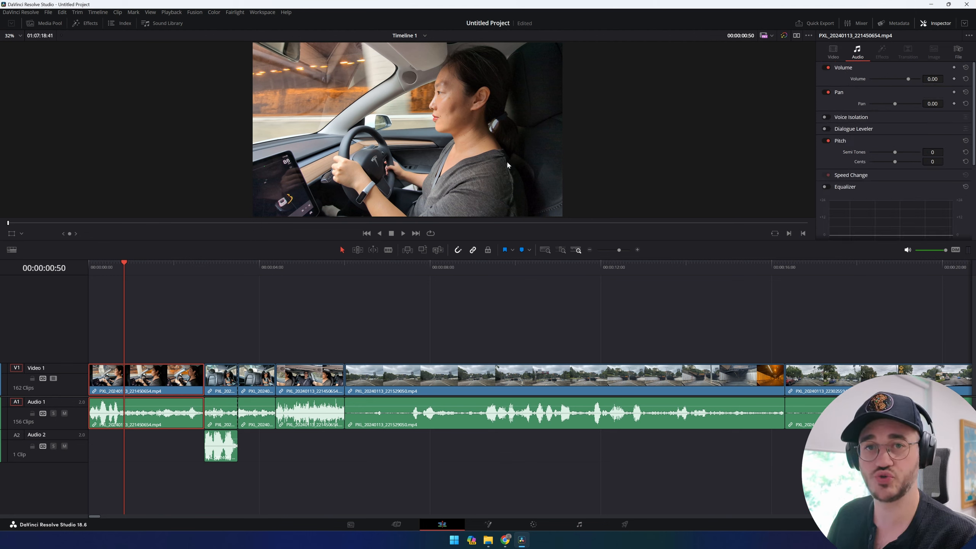
key(Home)
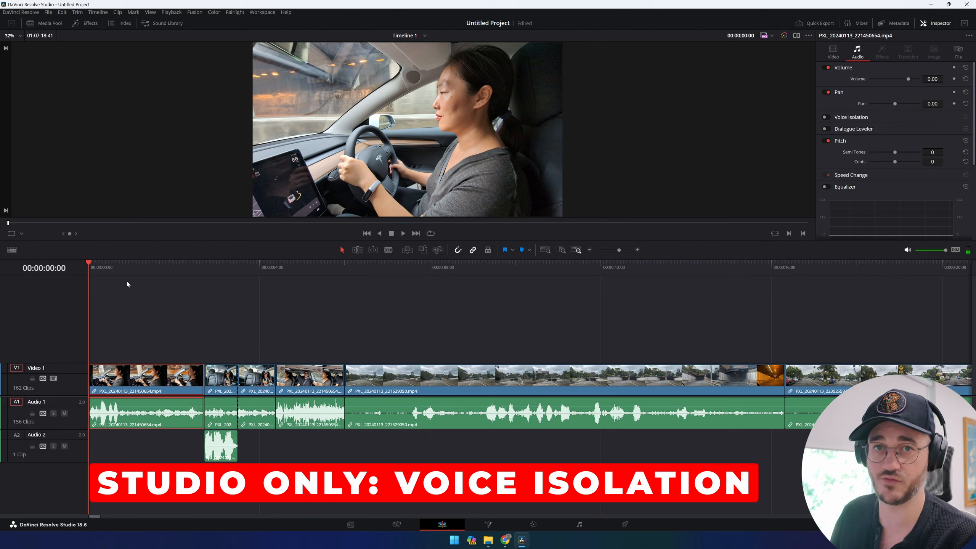
key(space)
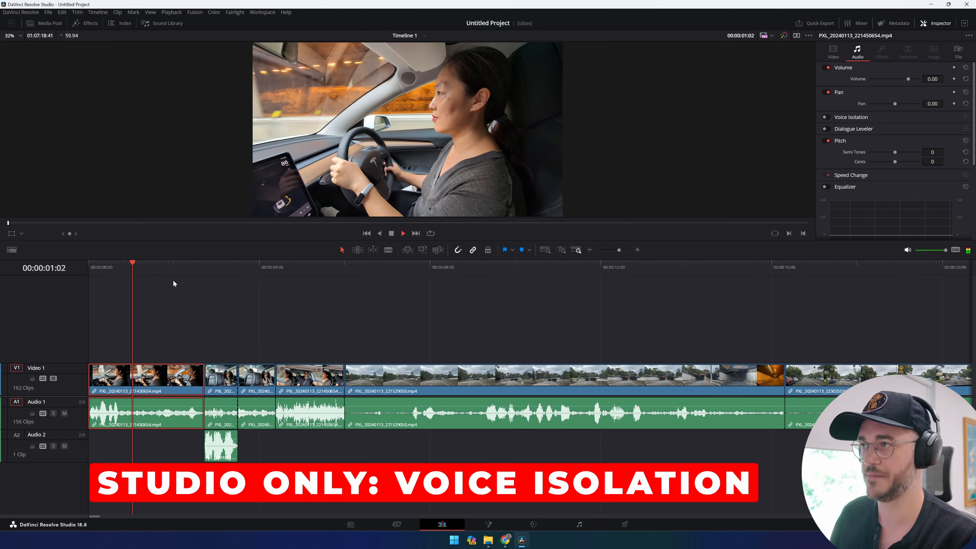
key(space)
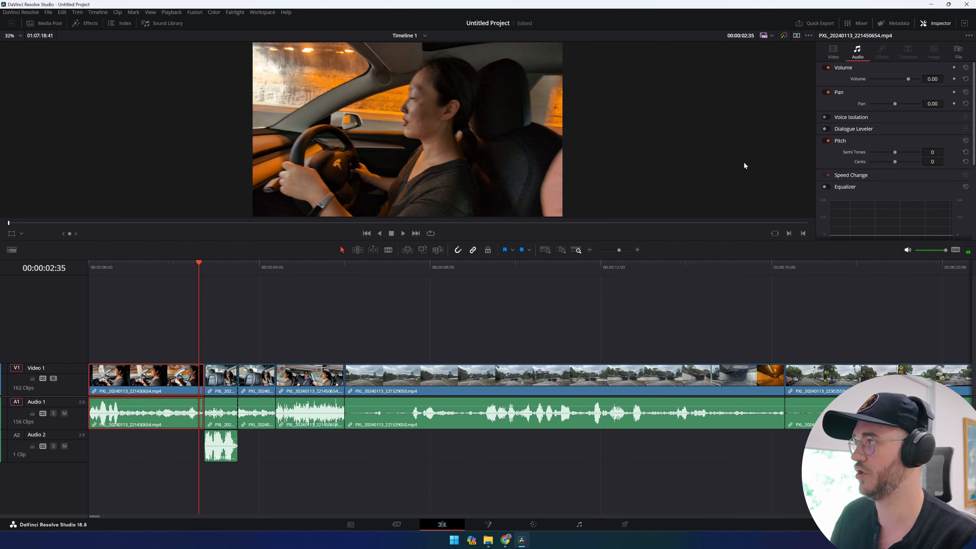
Step: Enable Voice Isolation on the first clip and play it from the start
click(827, 118)
drag(152, 264, 55, 273)
key(space)
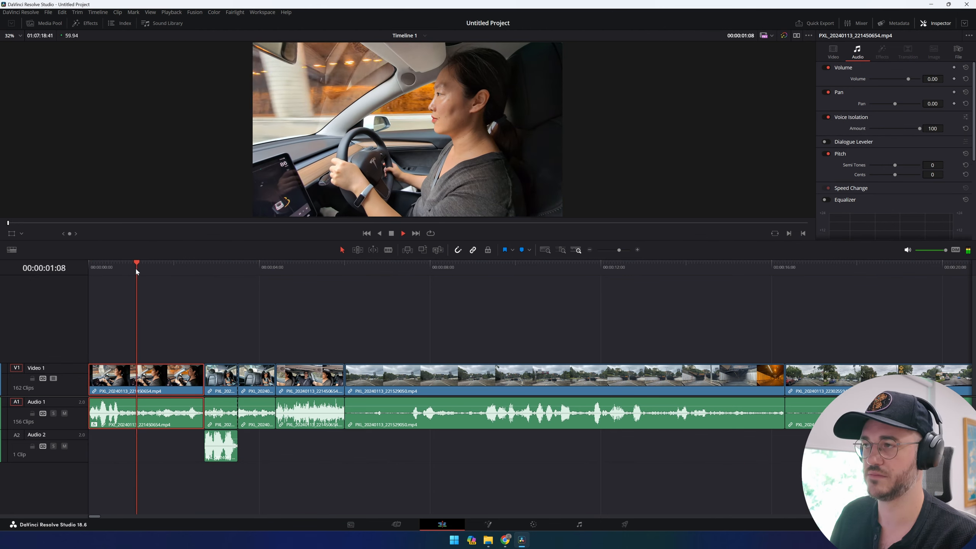
key(space)
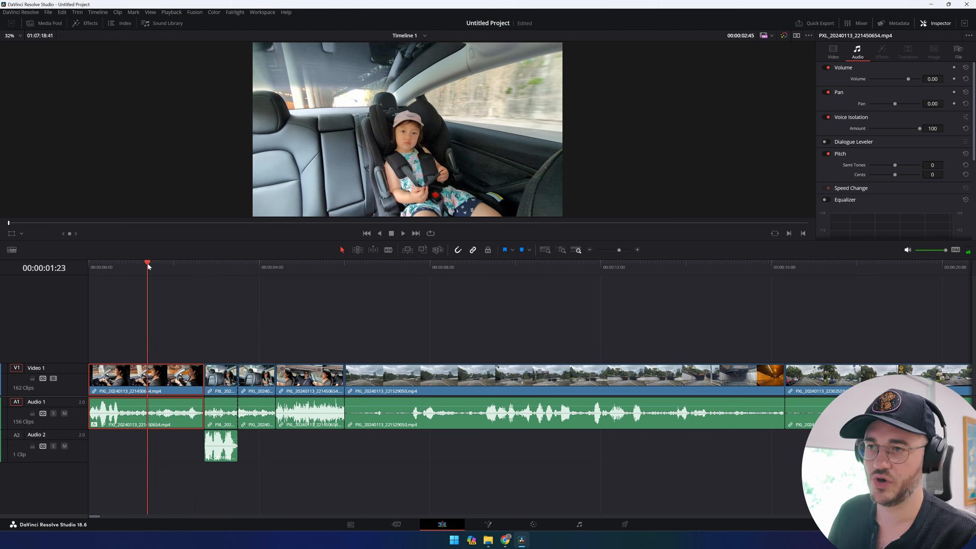
Step: Compare the first clip's sound by playing it from the start with Voice Isolation disabled and then re-enabled
drag(147, 264, 71, 265)
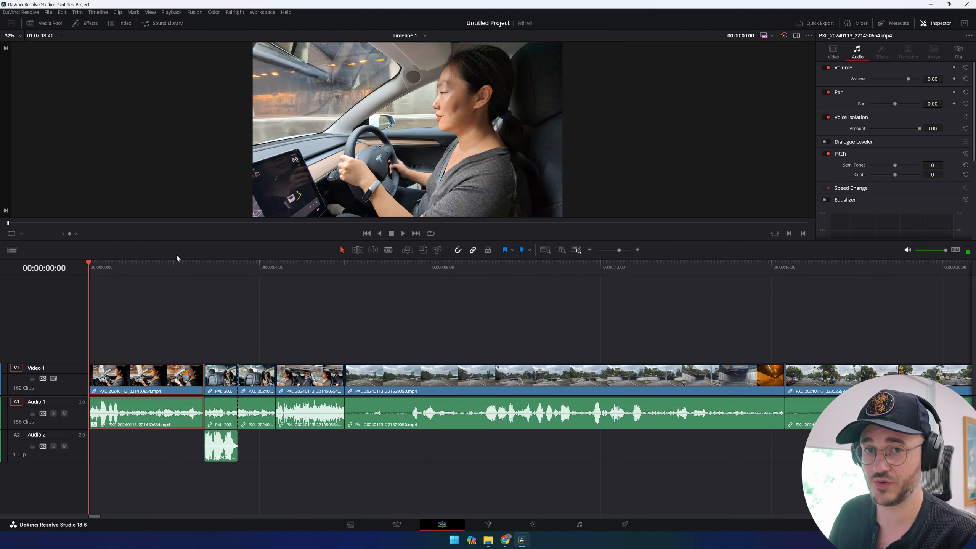
click(828, 117)
key(space)
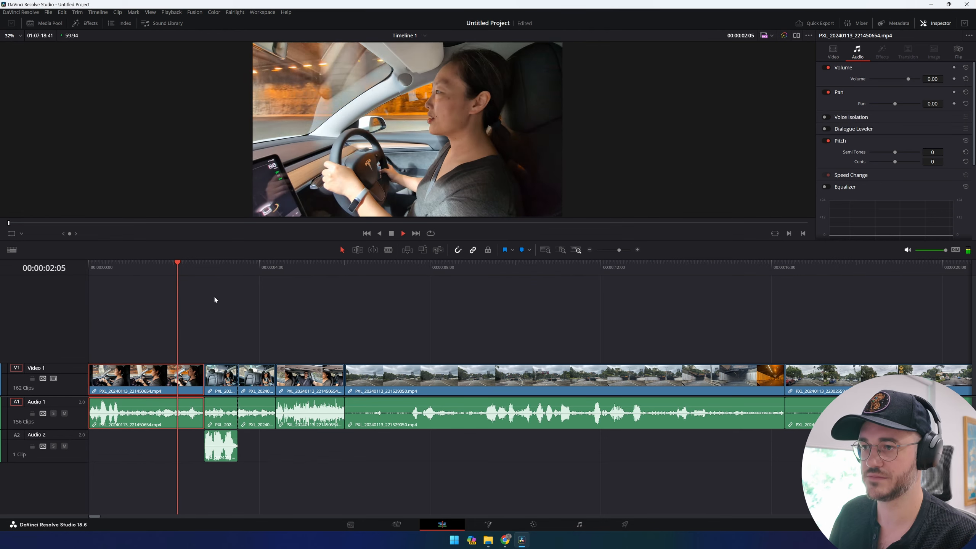
drag(196, 302, 59, 313)
click(828, 117)
key(space)
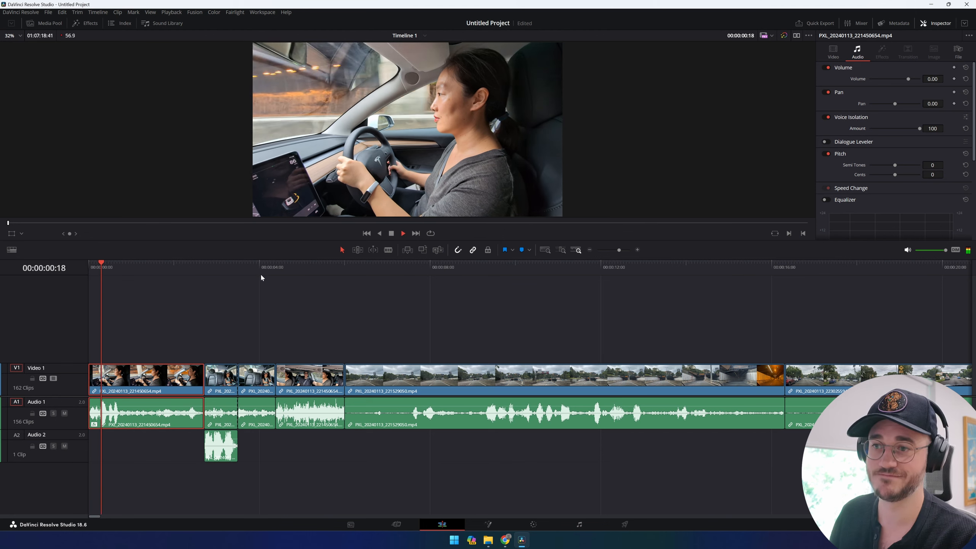
key(space)
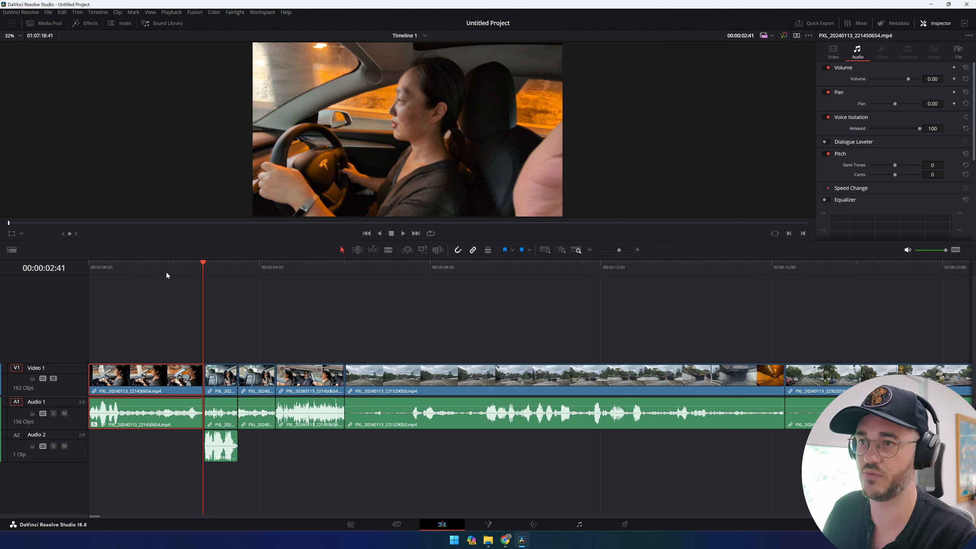
Step: Move the playhead past the car clips to 00:00:08:01 in the road clip
drag(154, 265, 131, 265)
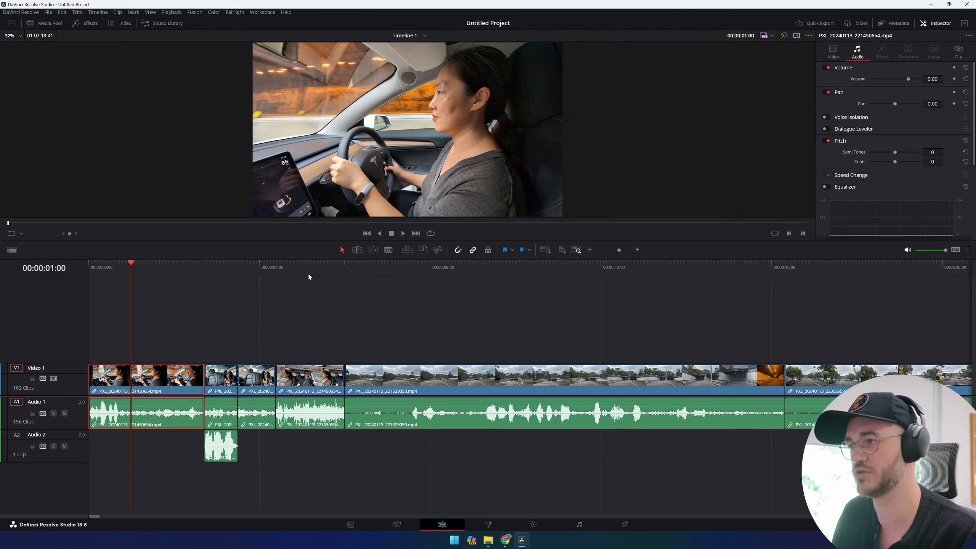
click(330, 264)
click(431, 270)
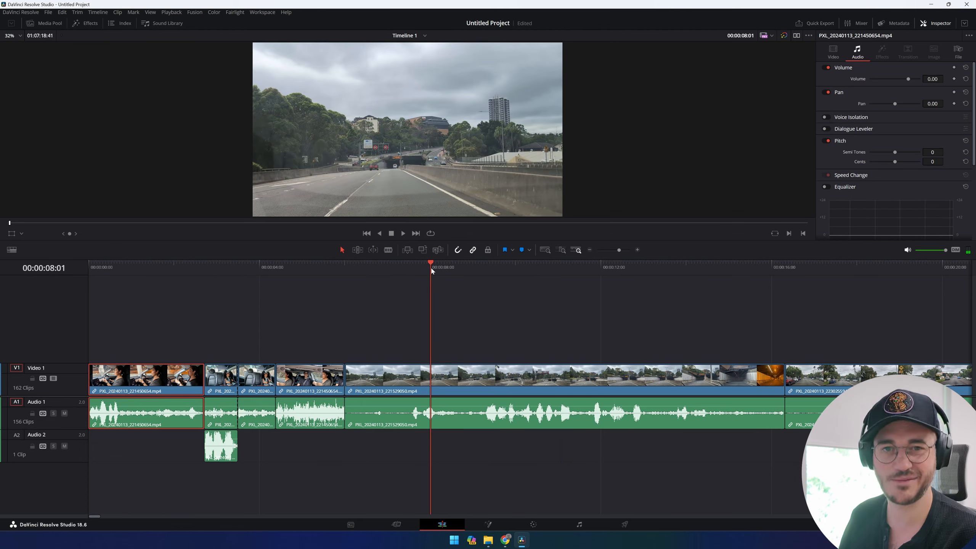
Step: Play the road clip from 00:00:08:01 to hear its original sound
key(space)
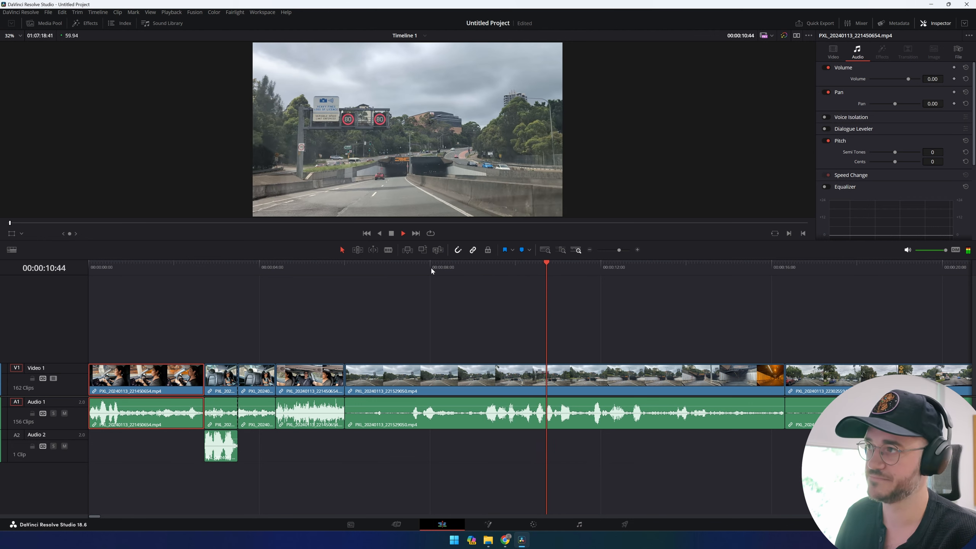
key(space)
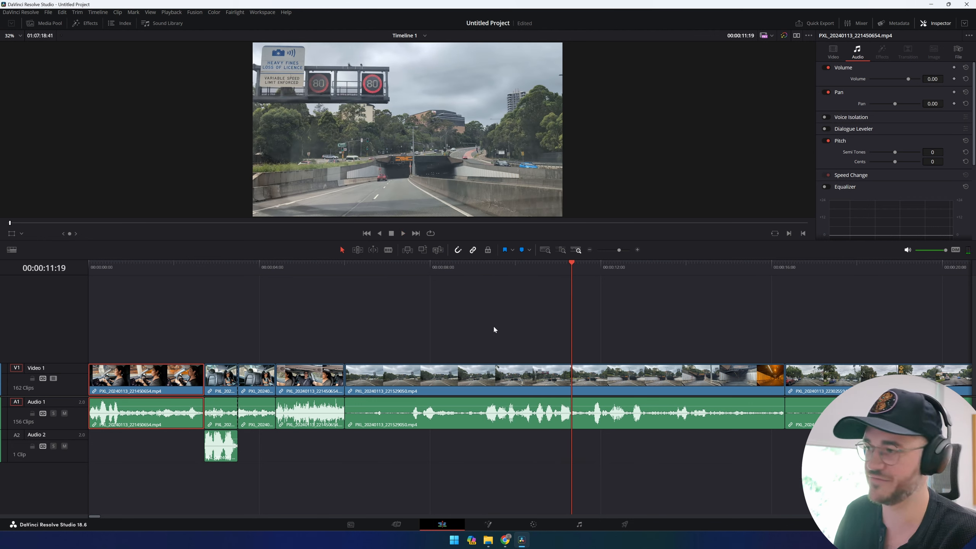
Step: Turn off linked selection and select only the audio part of the road clip
click(503, 381)
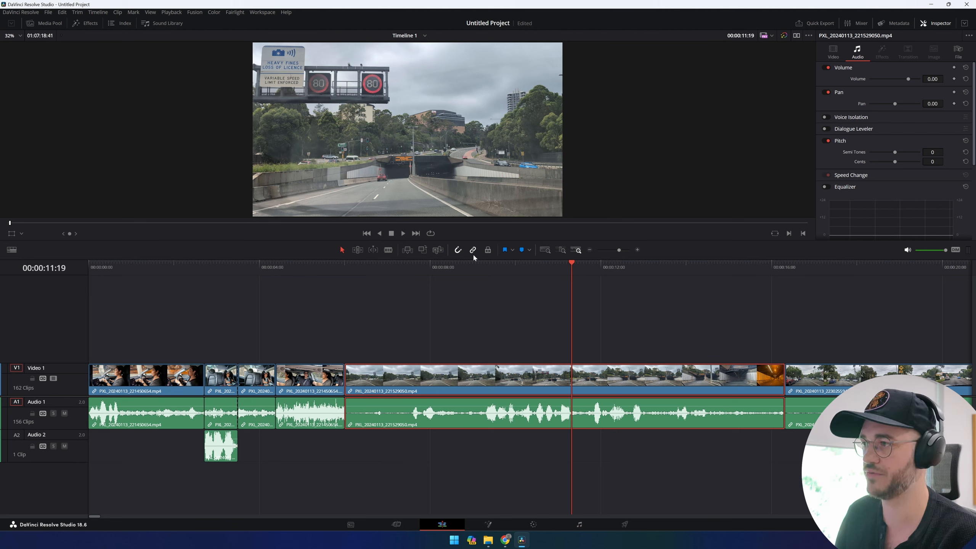
click(485, 342)
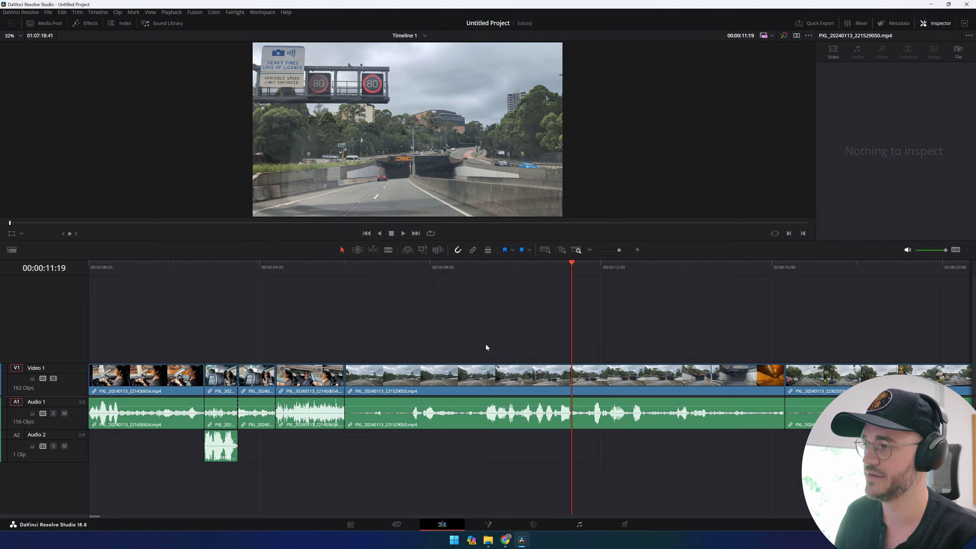
click(490, 371)
click(497, 413)
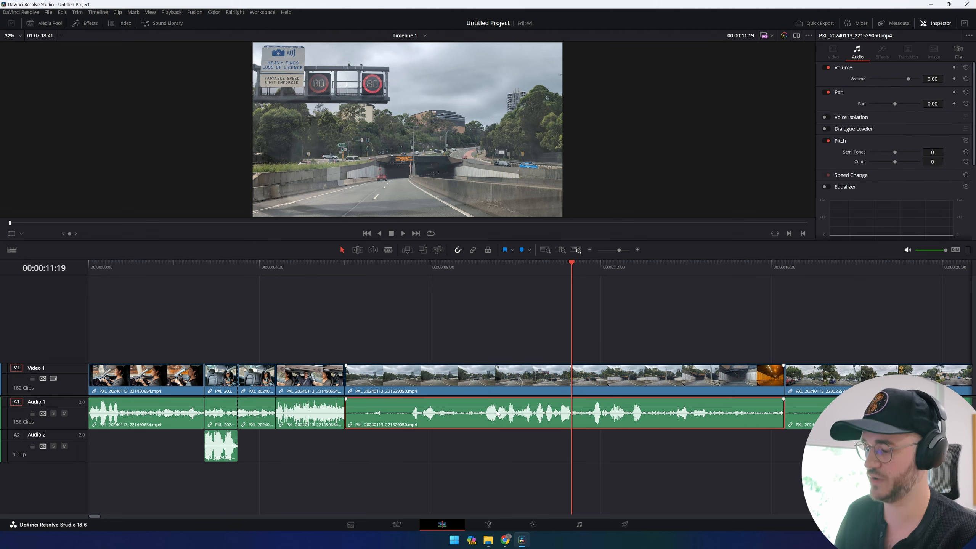
Step: Try deleting only the road clip's audio without closing the gap, and undo the deletion
right_click(535, 415)
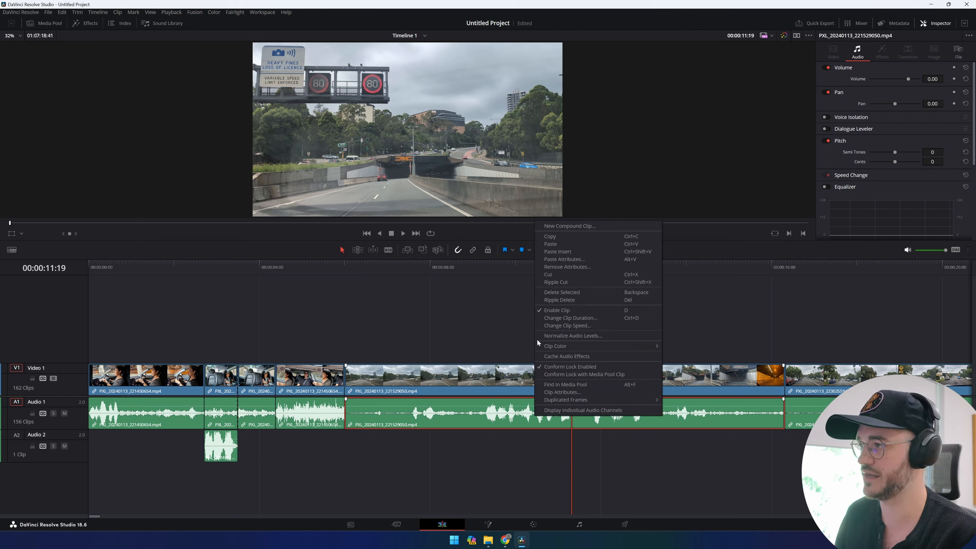
click(561, 292)
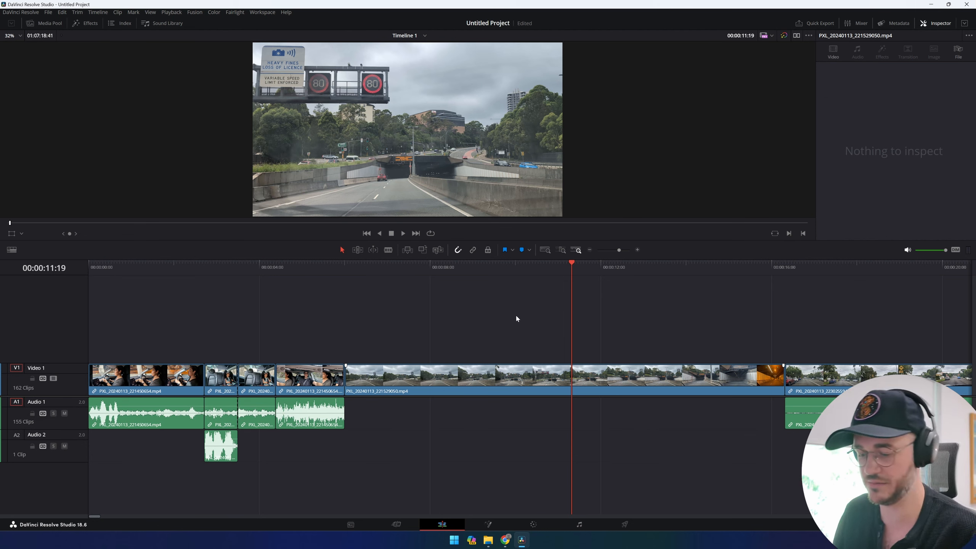
key(ctrl+z)
Step: Try a ripple cut on the road clip's audio alone, and undo it
click(524, 392)
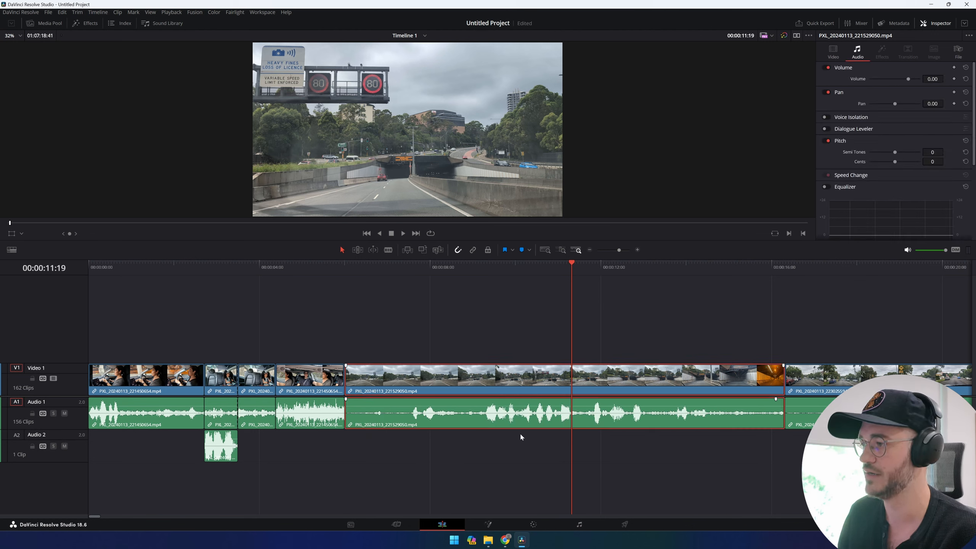
right_click(513, 415)
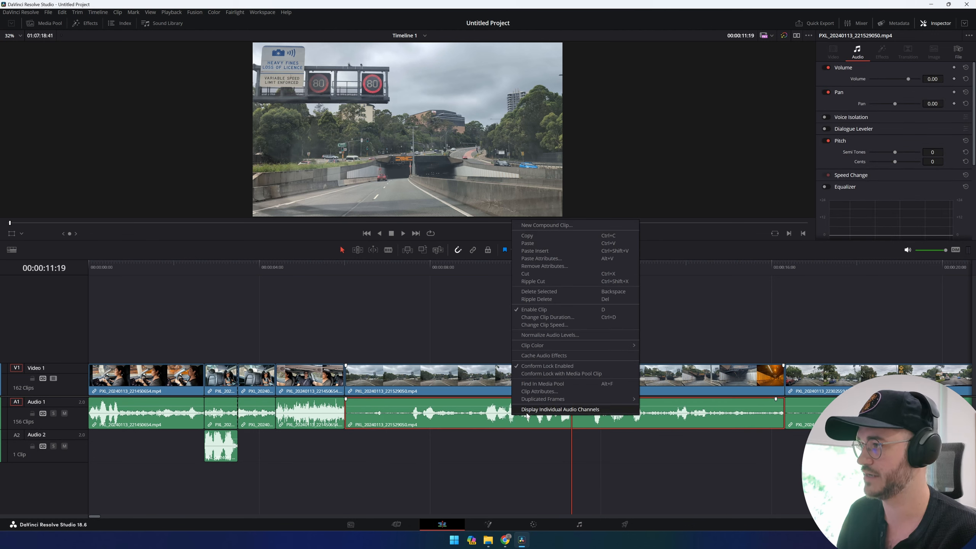
click(551, 284)
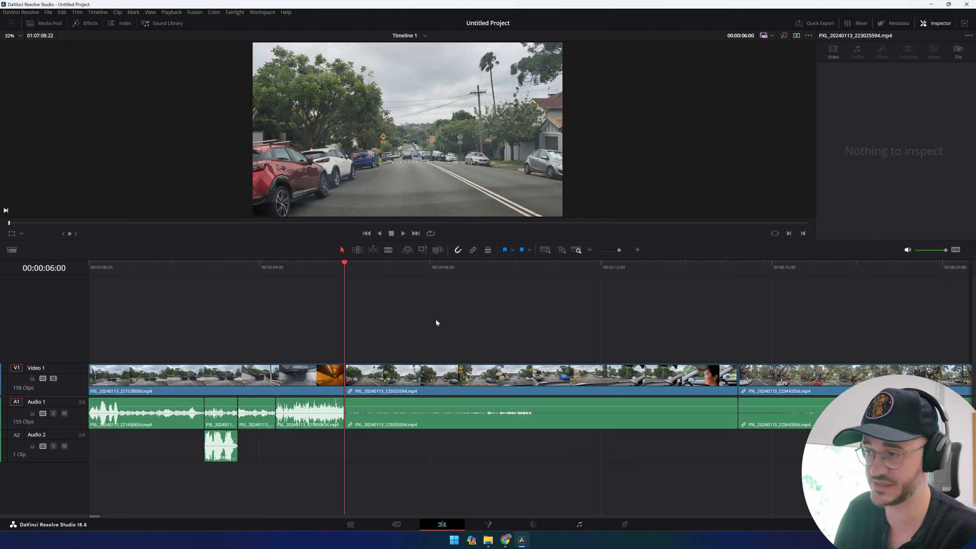
key(ctrl+z)
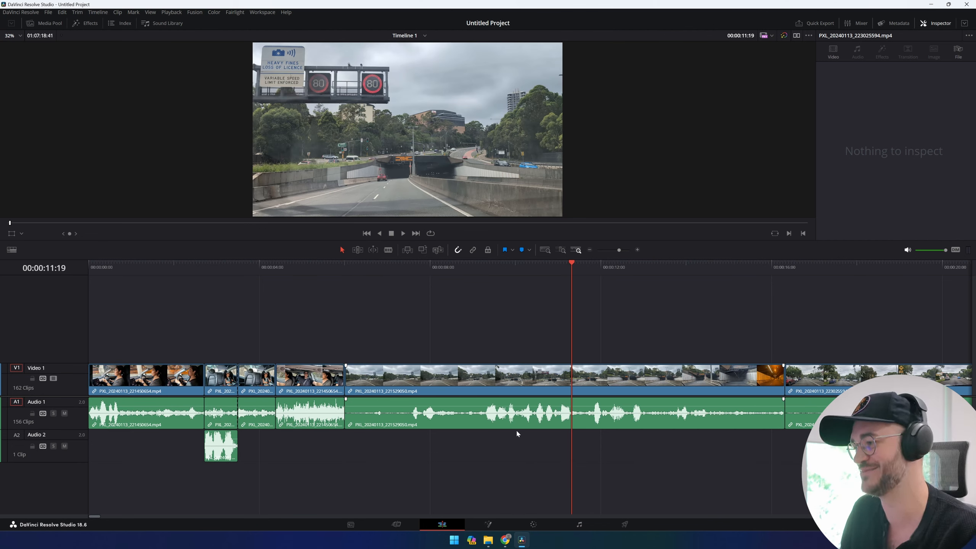
click(48, 13)
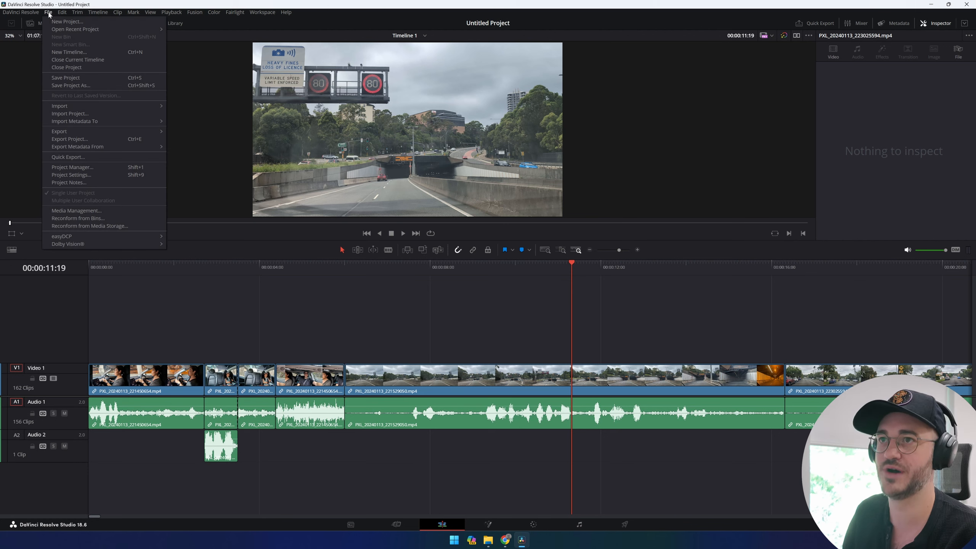
mouse_move(63, 13)
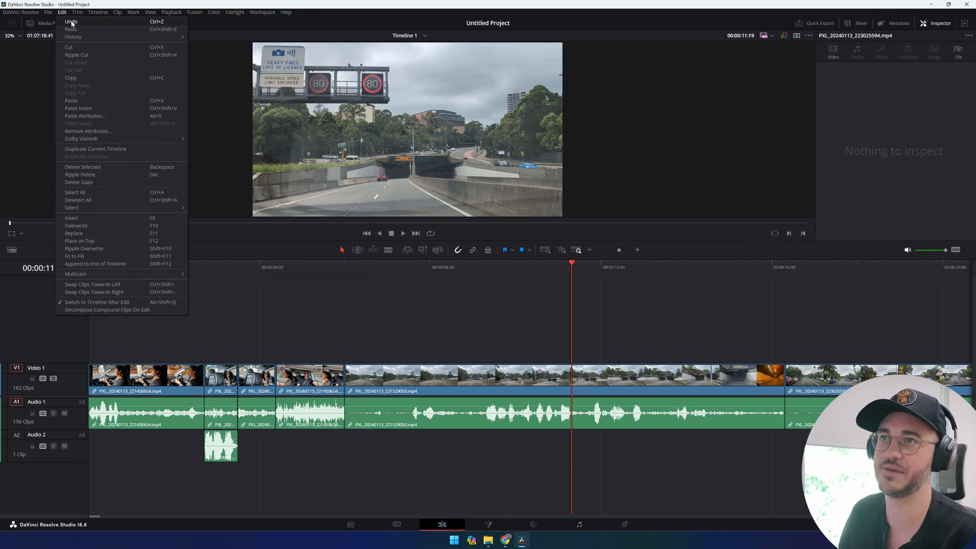
key(Escape)
Step: Delete only the road clip's audio, keeping its video and the gap on the audio track
click(500, 421)
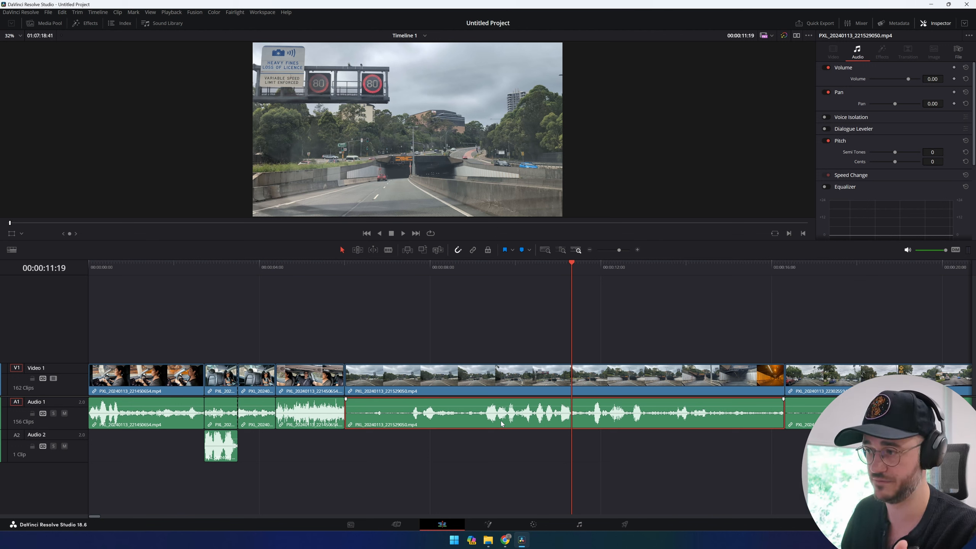
right_click(488, 421)
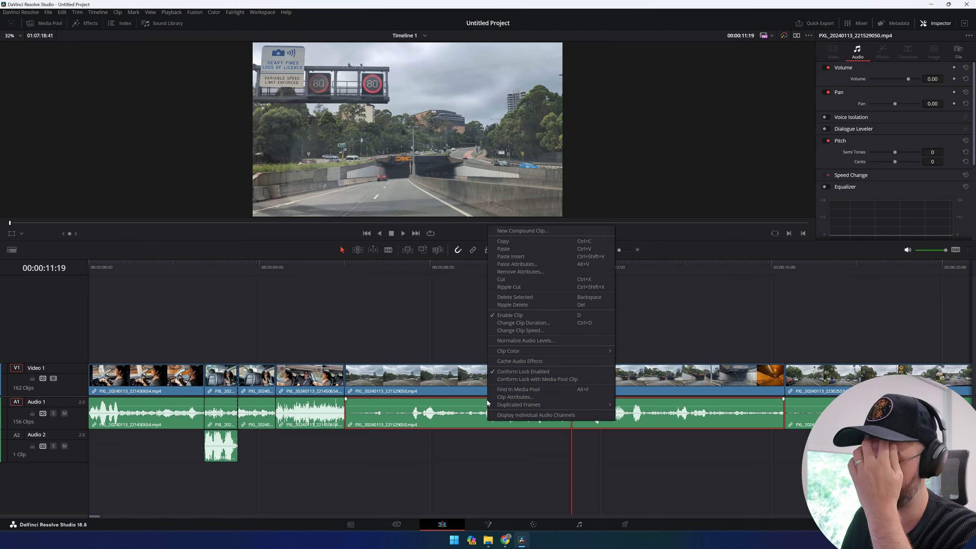
click(535, 295)
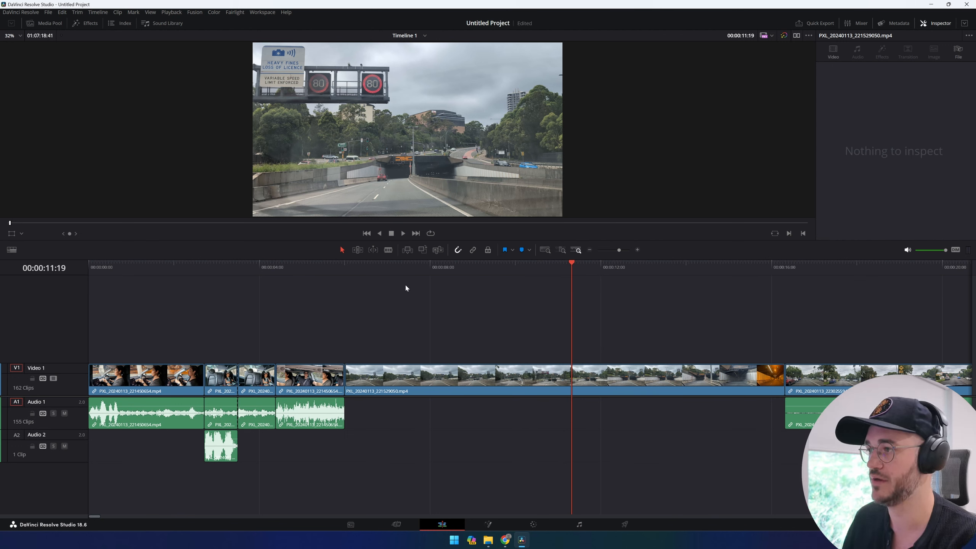
Step: Play the road clip from near its beginning to check it without audio
click(392, 268)
key(space)
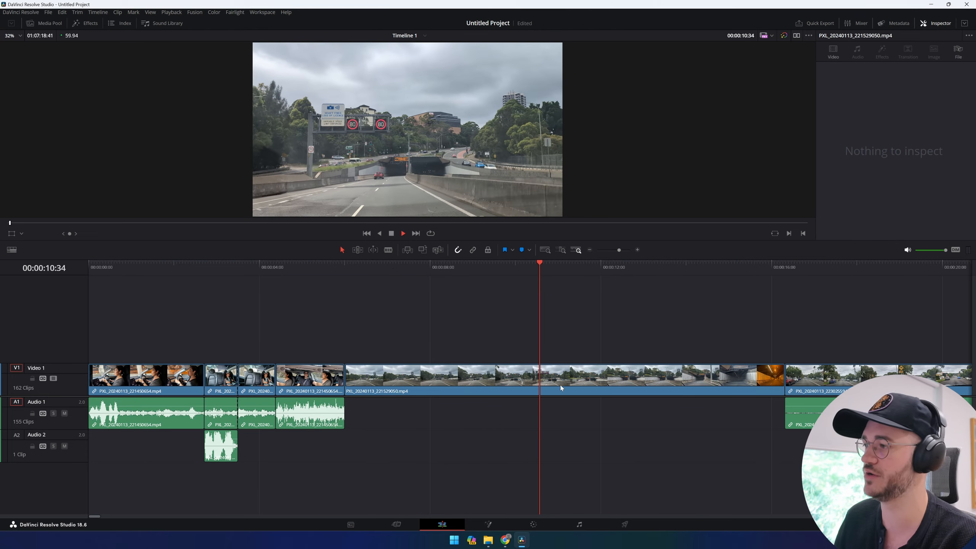
key(space)
Step: Trim the road clip's start to about 00:00:07:14 and shorten its end by about 1.7 seconds
click(518, 384)
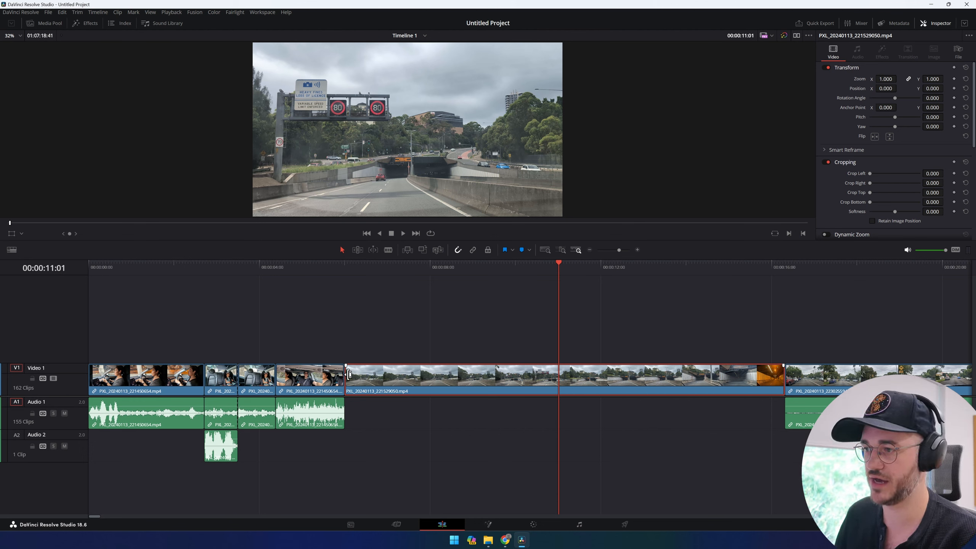
drag(381, 263, 349, 270)
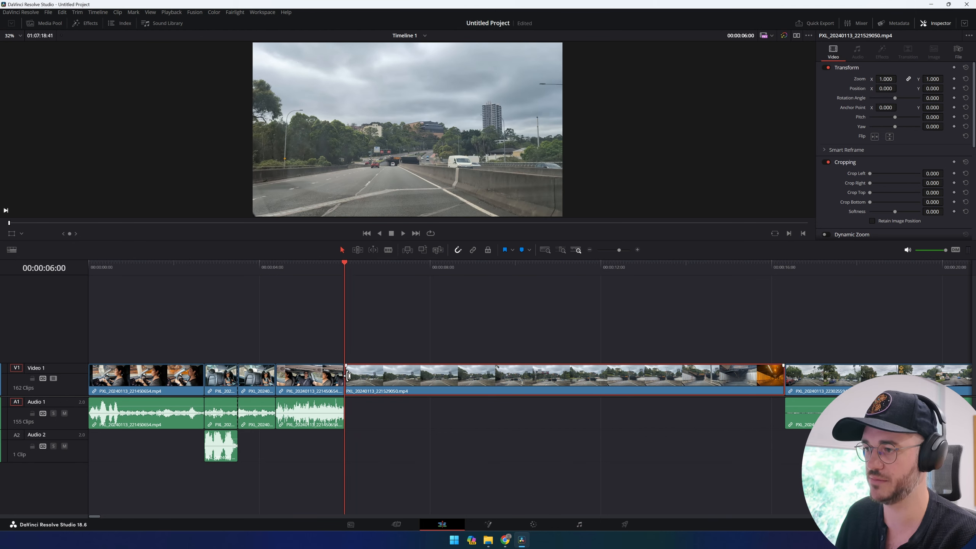
drag(349, 375, 399, 374)
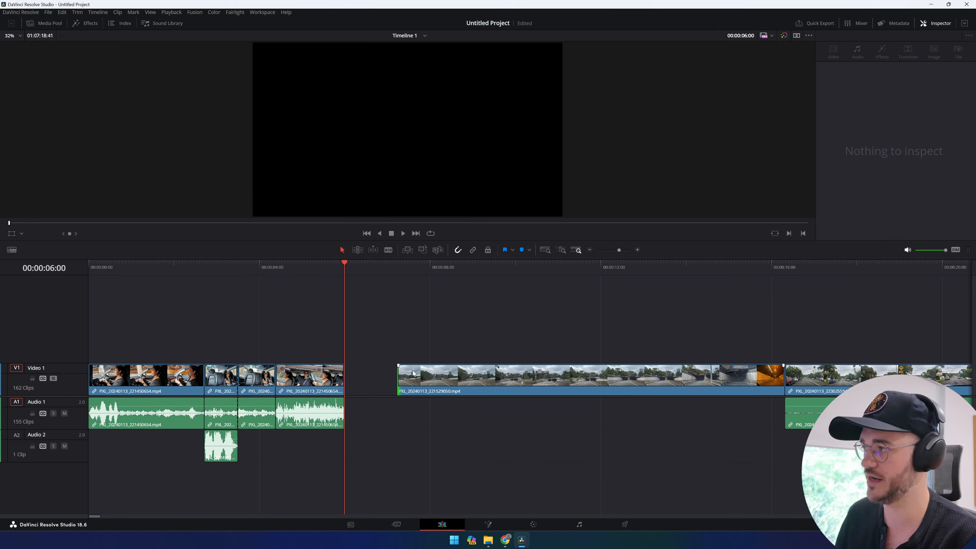
drag(687, 268, 784, 276)
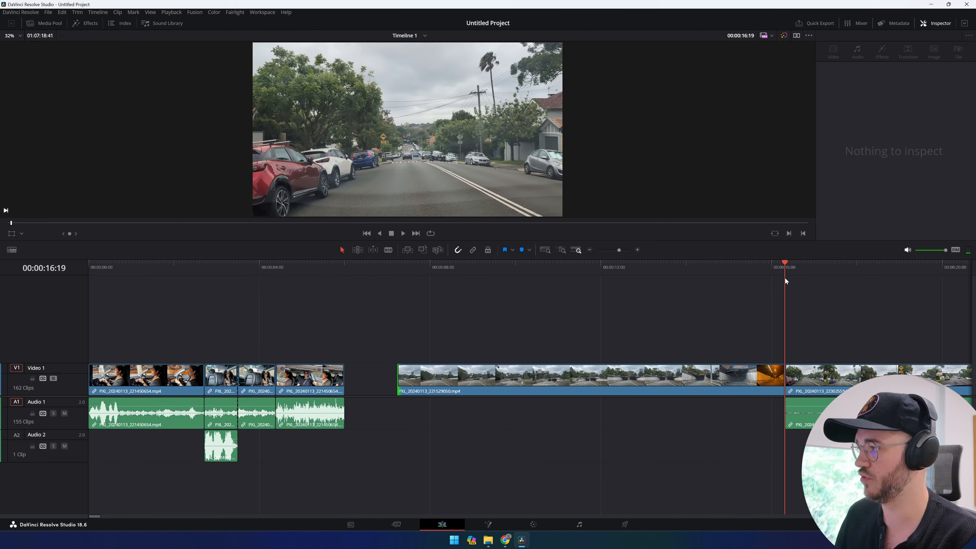
drag(781, 380, 704, 379)
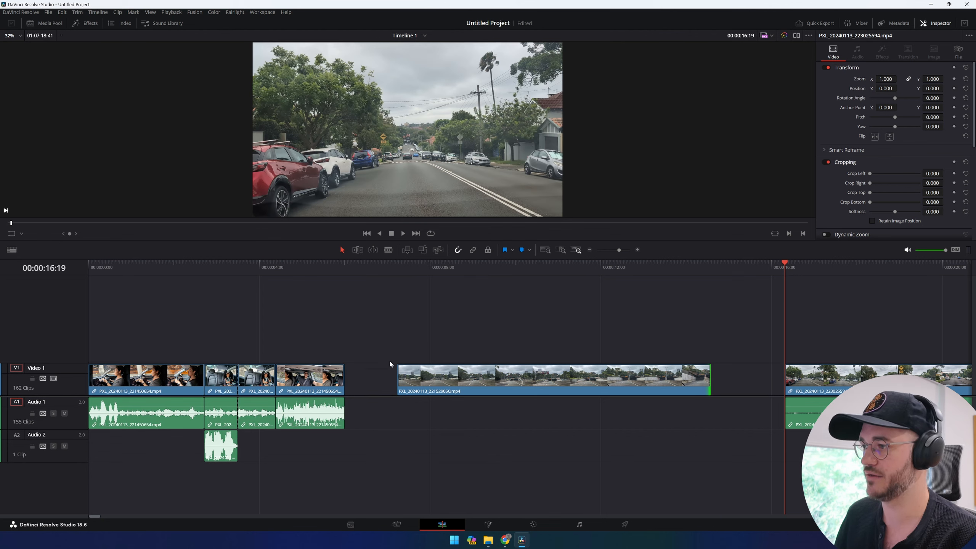
Step: Try to ripple delete the gap before the road clip with linked selection off, and undo it
drag(406, 272, 372, 276)
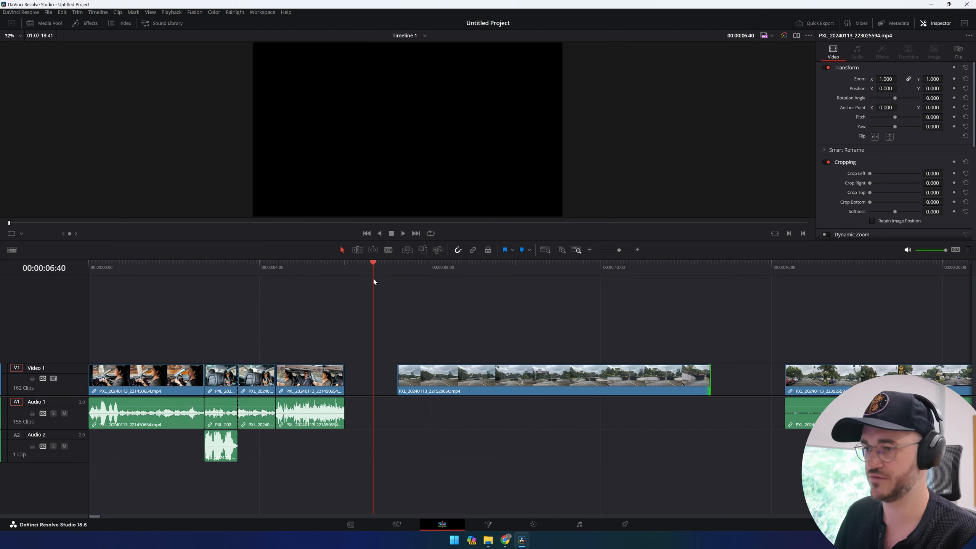
click(363, 379)
right_click(363, 379)
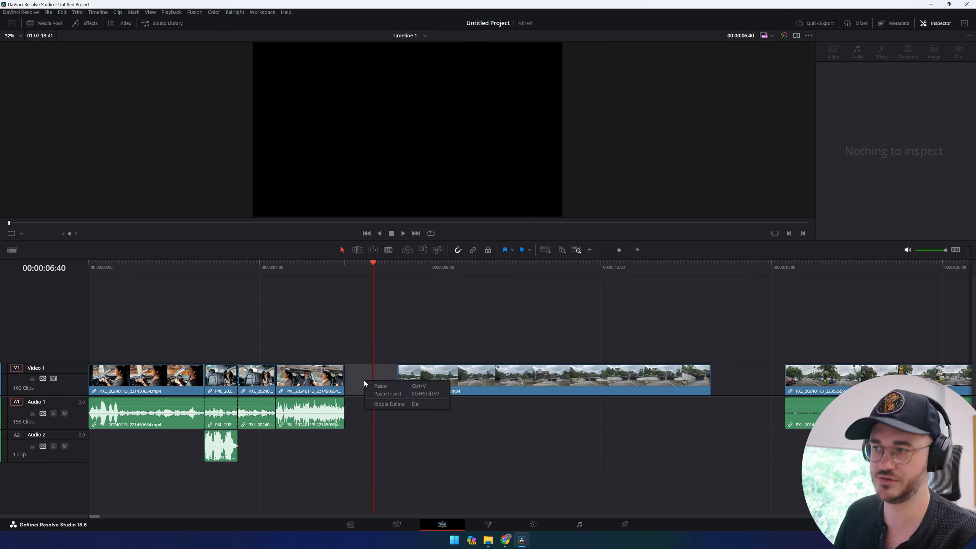
click(387, 403)
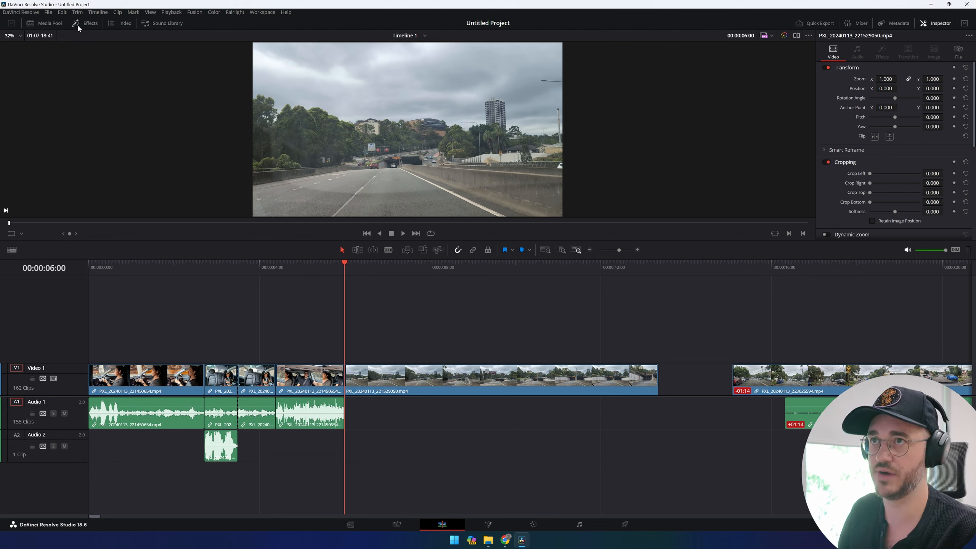
click(62, 12)
click(78, 21)
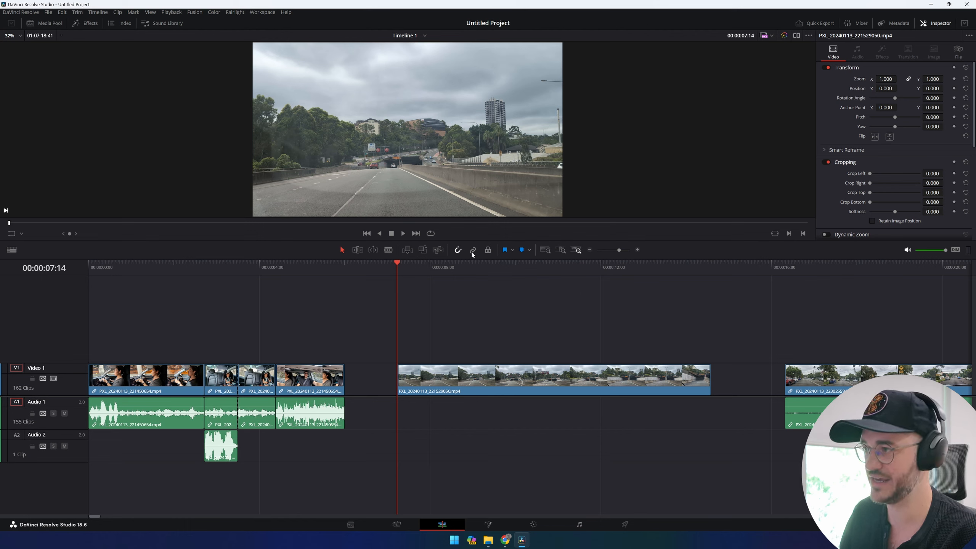
Step: Turn linked selection back on and ripple delete the gaps before and after the road clip
mouse_move(793, 274)
mouse_down()
mouse_move(811, 271)
mouse_move(794, 271)
mouse_up()
right_click(372, 378)
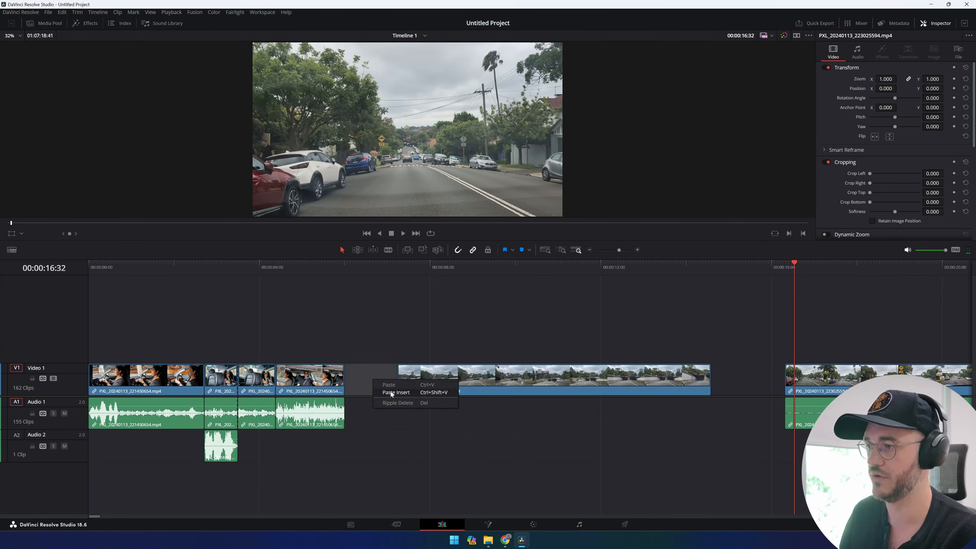
click(392, 395)
right_click(674, 379)
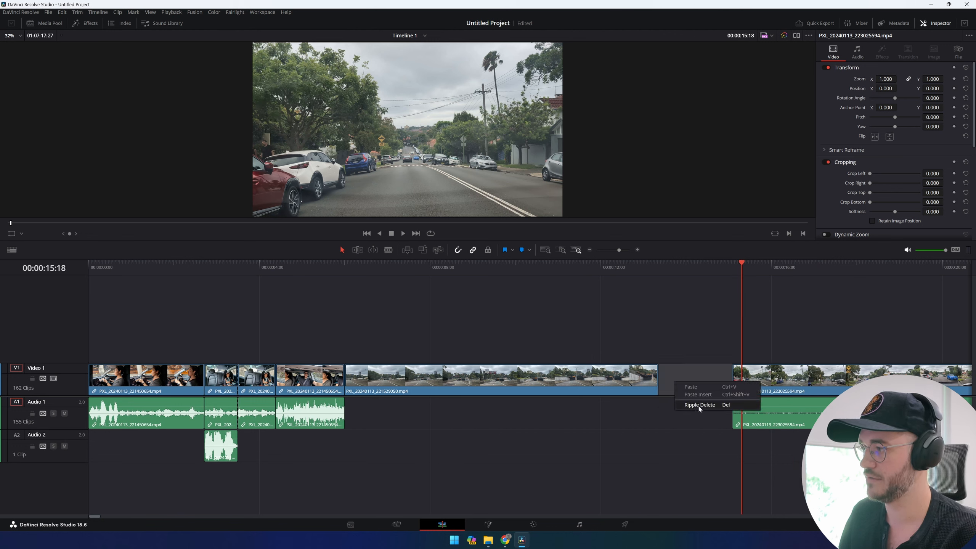
click(699, 408)
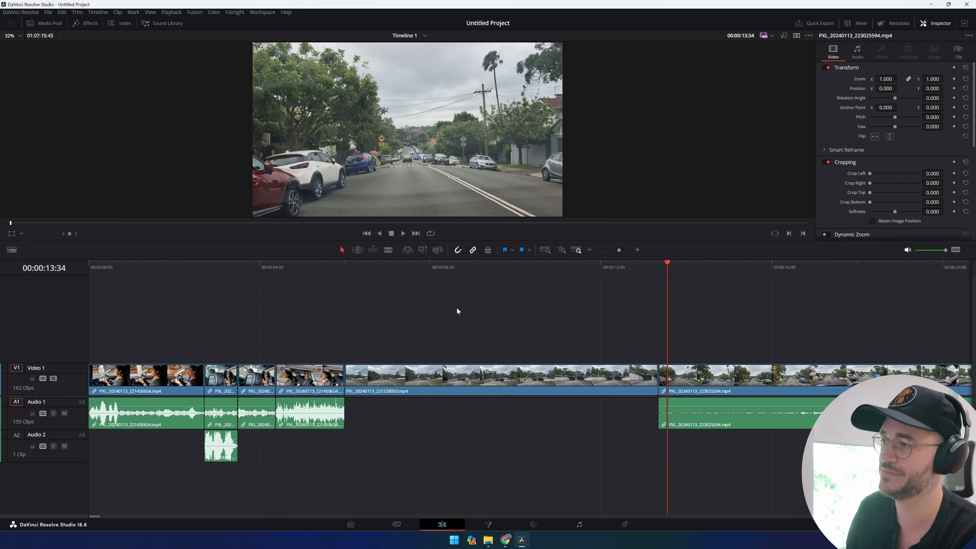
Step: Play the trimmed road clip from 00:00:07:33 to review its pace
click(411, 264)
key(space)
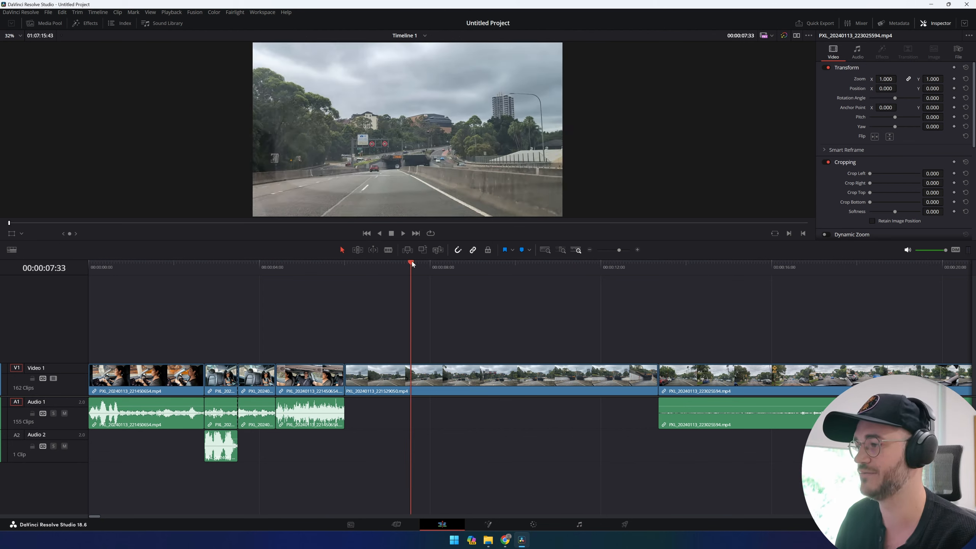
key(space)
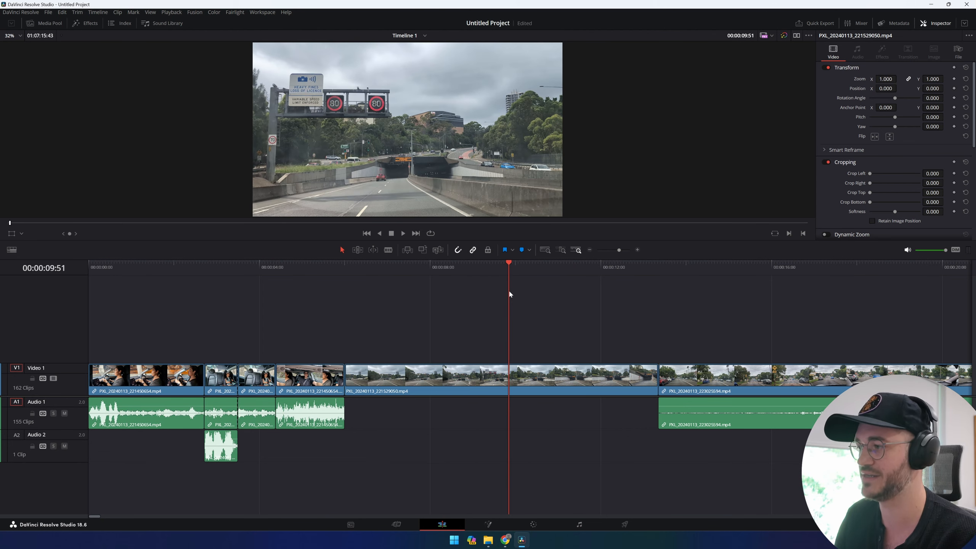
Step: Change the road clip's speed to 1000% without rippling the timeline, and play it from just before its start
right_click(484, 377)
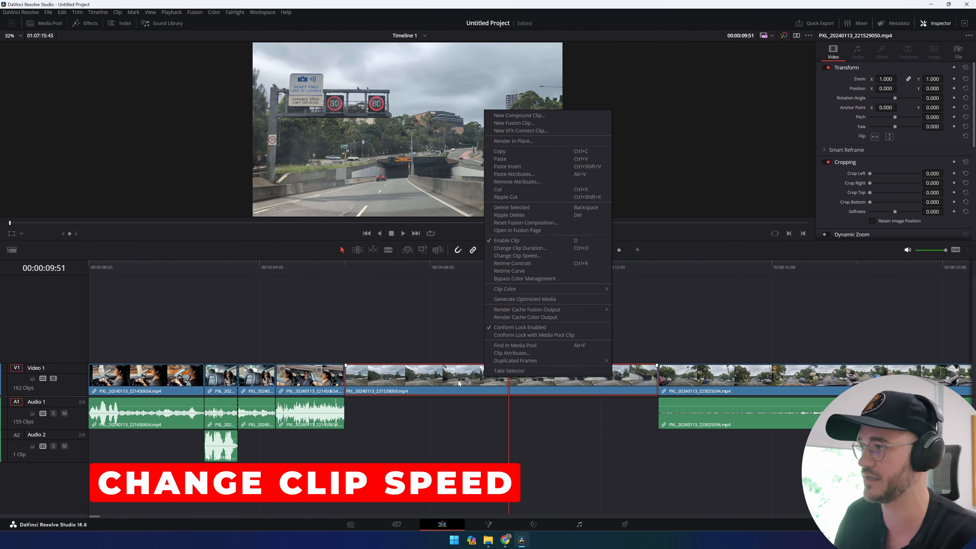
click(532, 255)
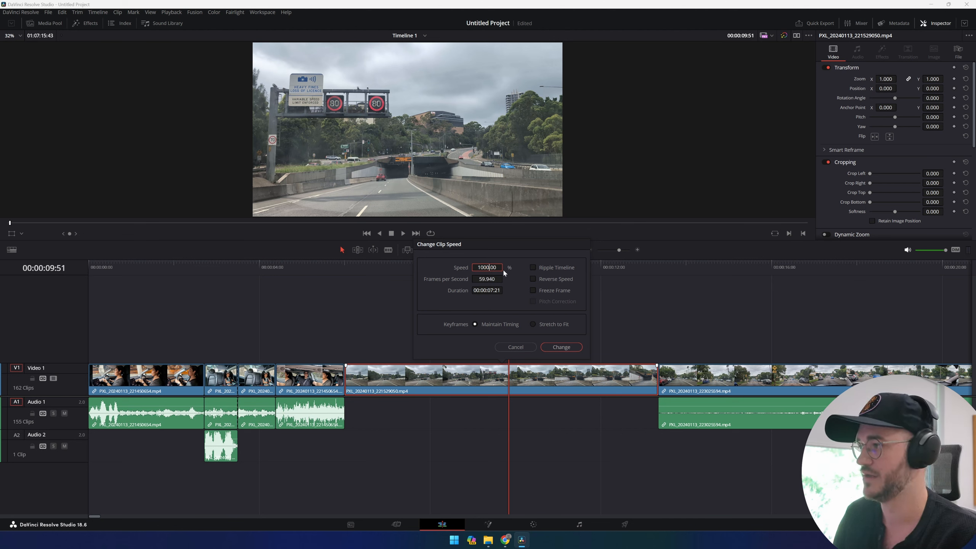
click(562, 347)
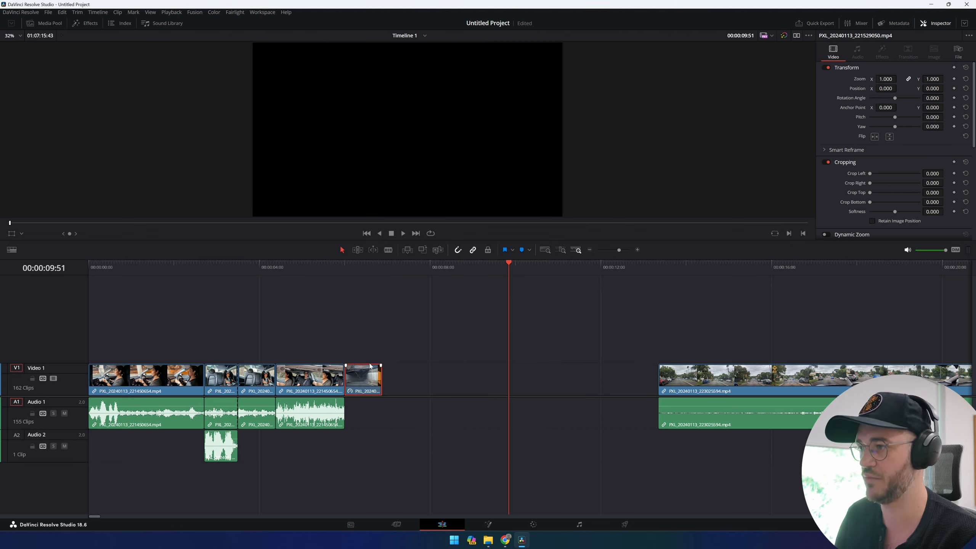
click(340, 266)
key(space)
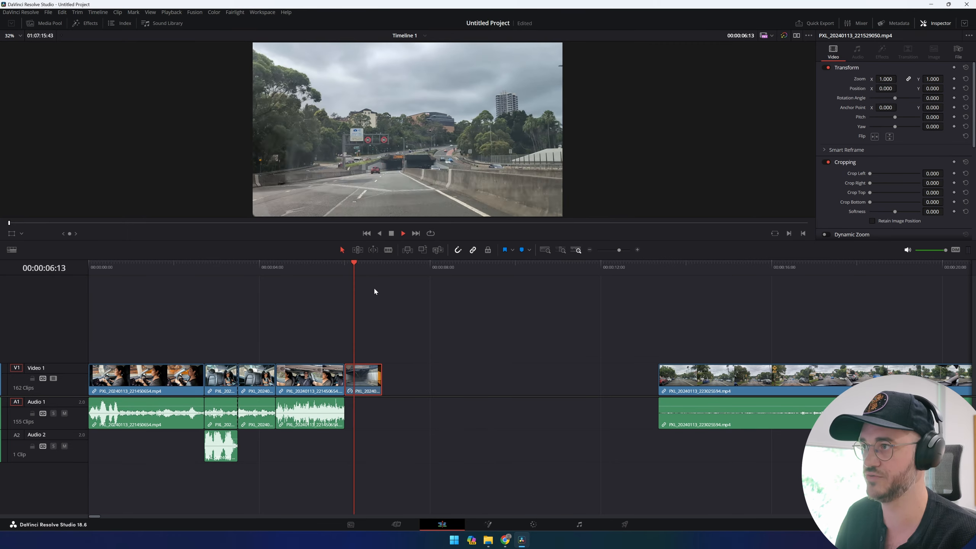
Step: Replay the sped-up road clip from just before its start and ripple delete the gap after it
click(500, 376)
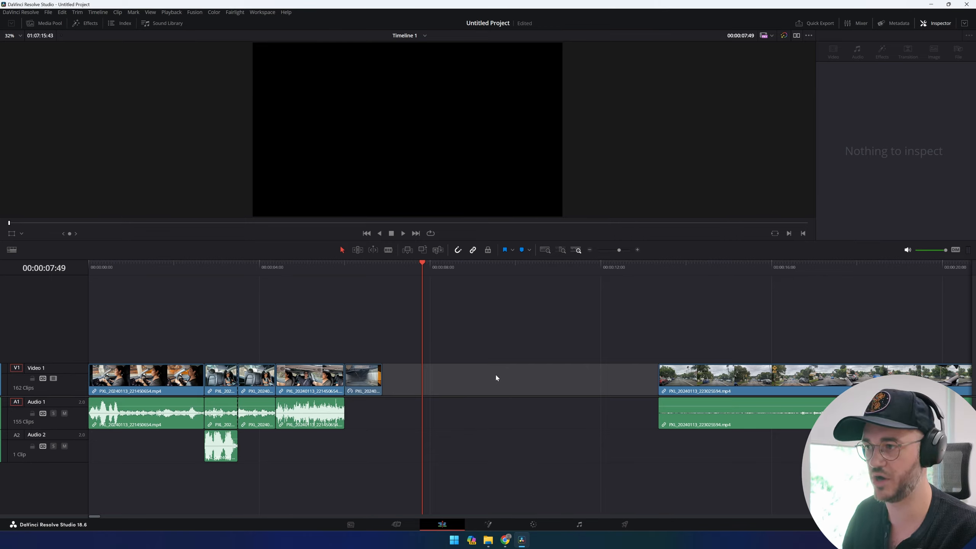
click(325, 266)
key(space)
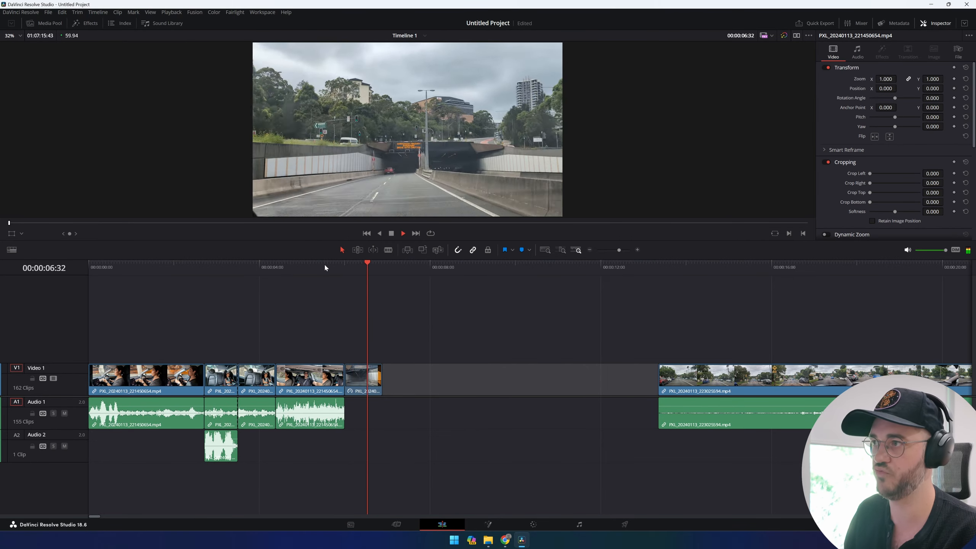
key(space)
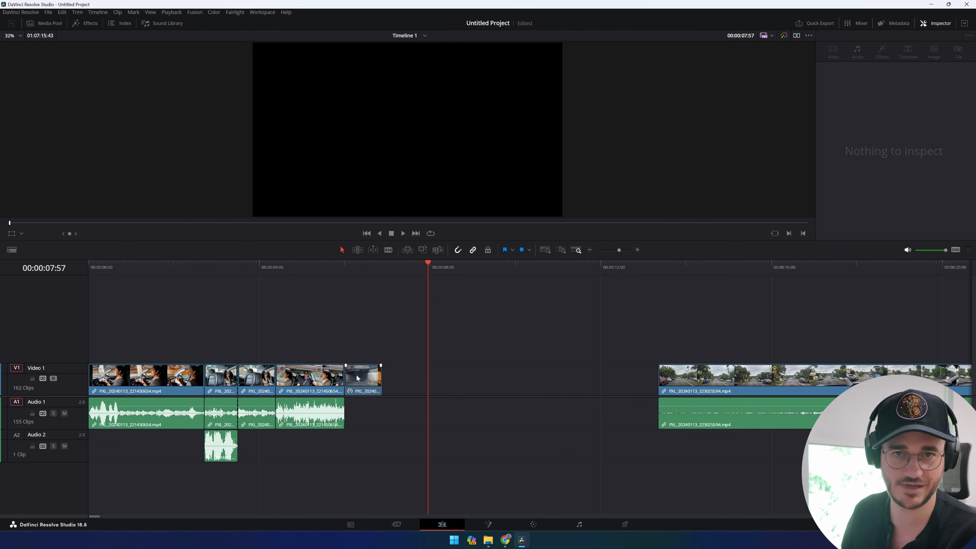
right_click(455, 381)
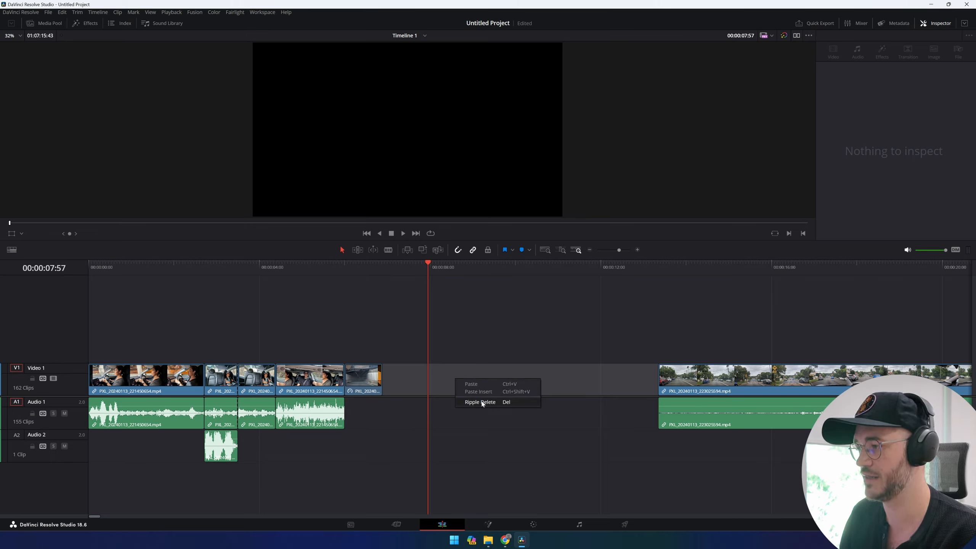
click(480, 402)
Step: Dim the monitoring audio and play the seal show clip PXL_20240114_000132634.mp4 from 00:03:47:29
drag(394, 275, 510, 270)
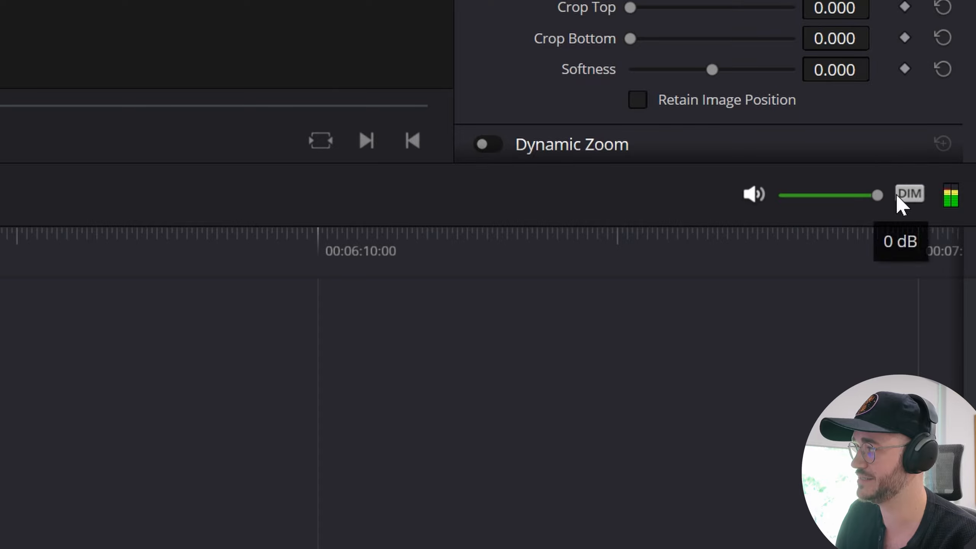
click(954, 251)
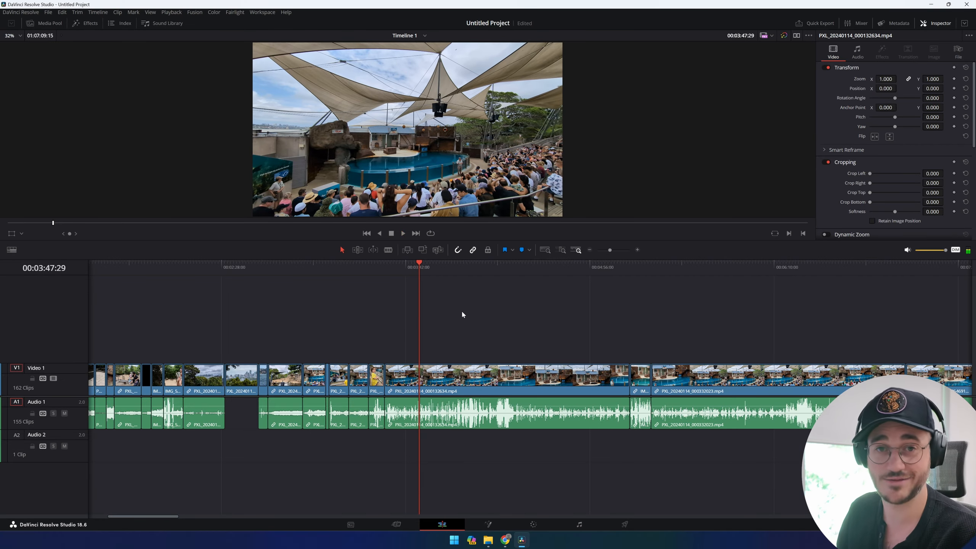
key(space)
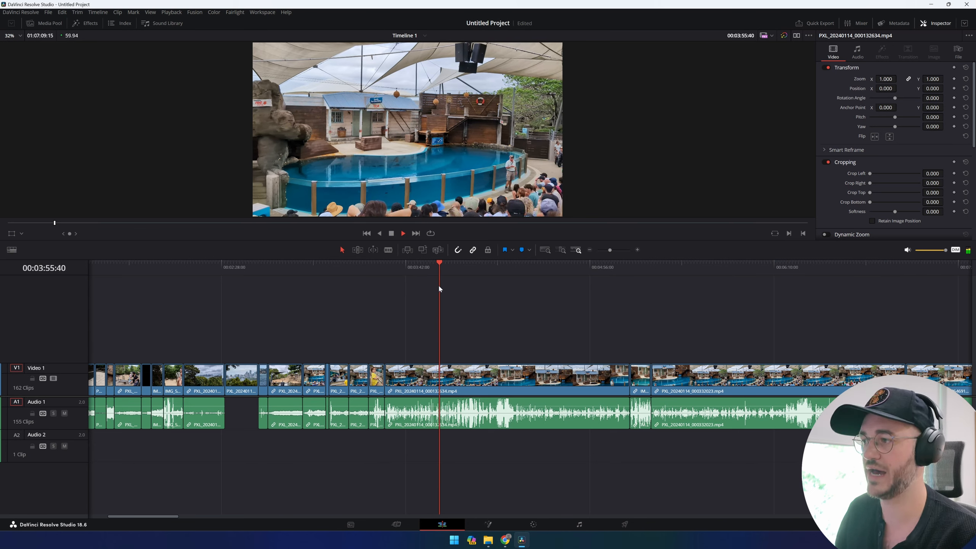
mouse_move(439, 284)
mouse_down()
mouse_move(458, 286)
mouse_move(441, 286)
mouse_up()
key(space)
key(space)
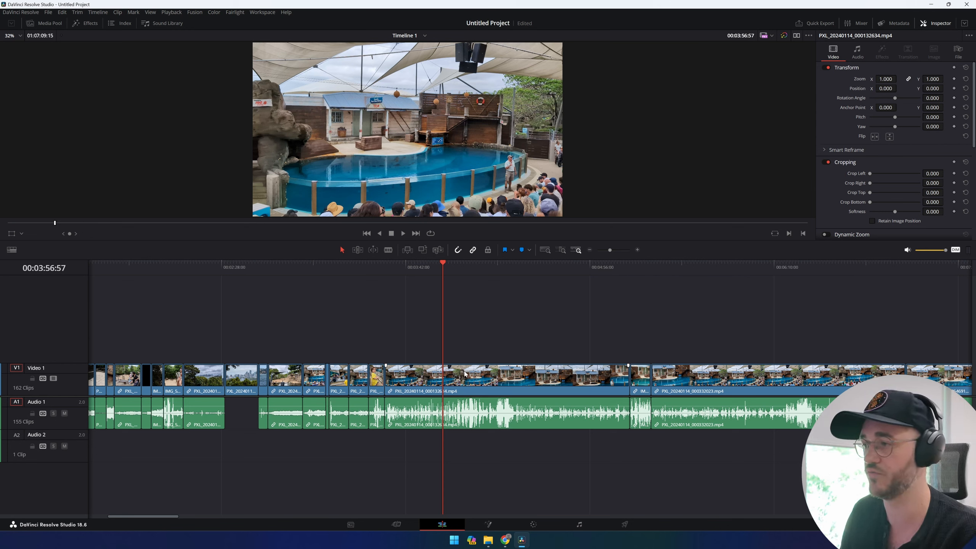
Step: Find the seal show clip PXL_20240114_000132634.mp4 in the media pool and generate proxy media for it
click(426, 264)
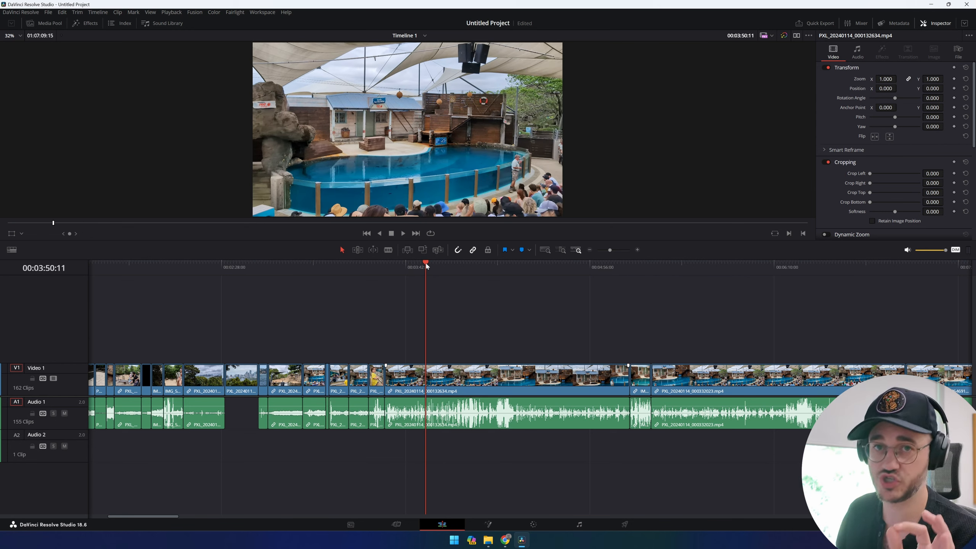
right_click(466, 406)
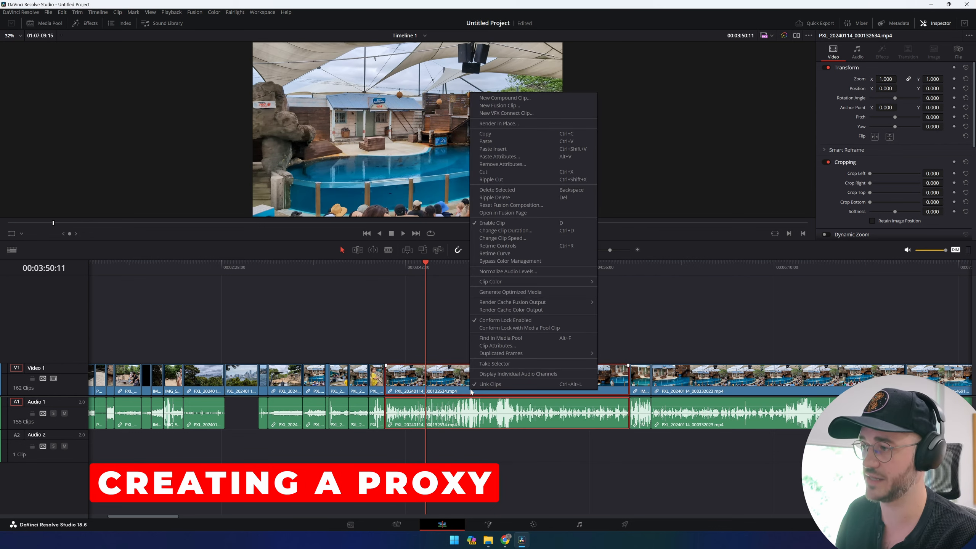
click(507, 338)
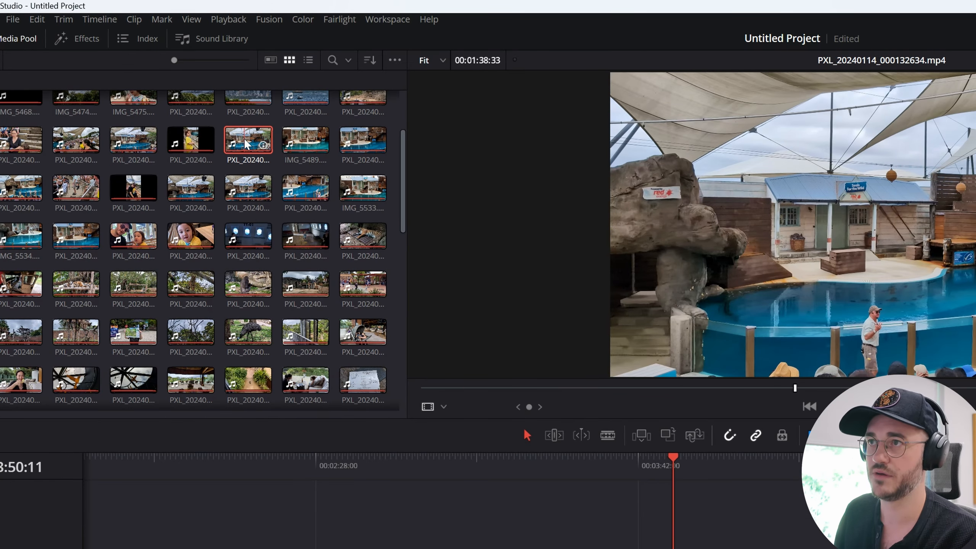
right_click(244, 143)
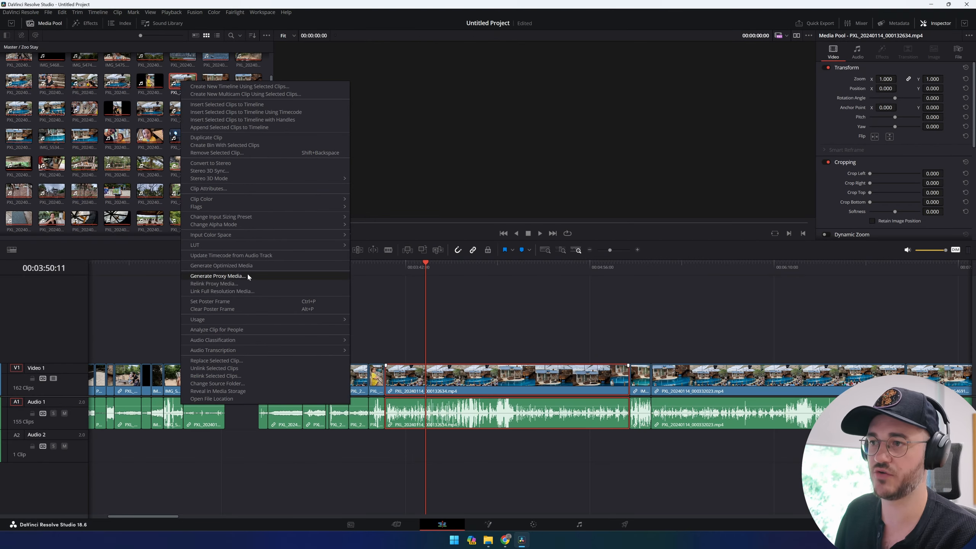
click(247, 276)
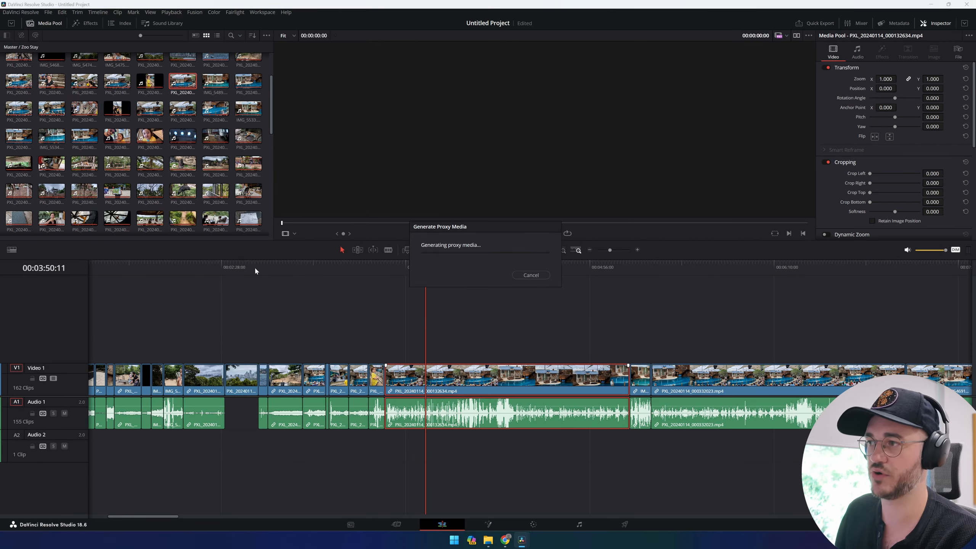
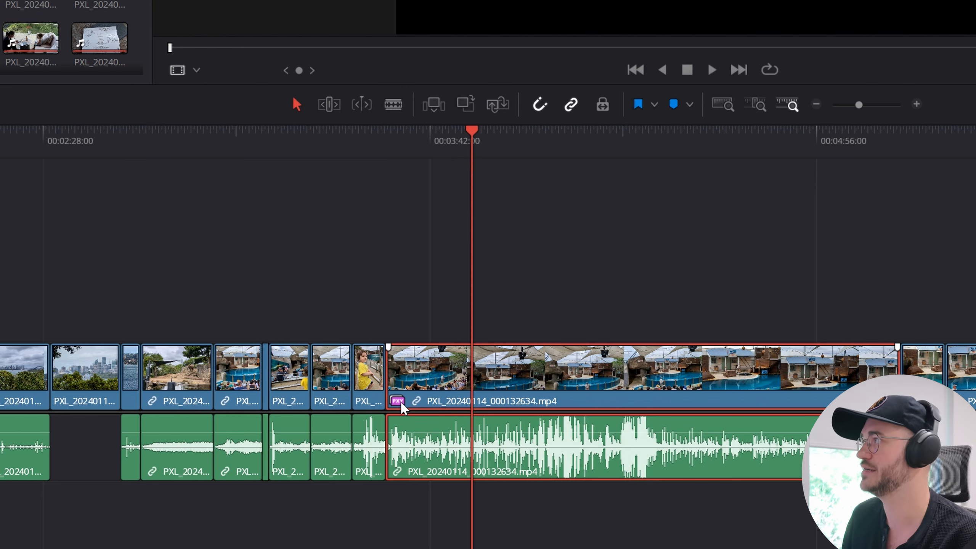
Step: Show the viewer's proxy handling options and play the proxied seal show clip from its start
click(658, 47)
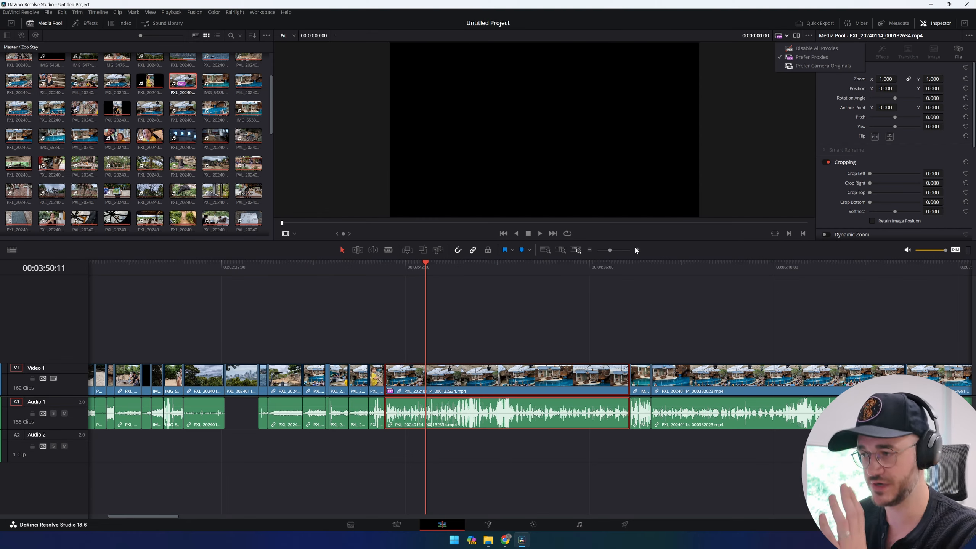
drag(426, 274, 385, 279)
key(space)
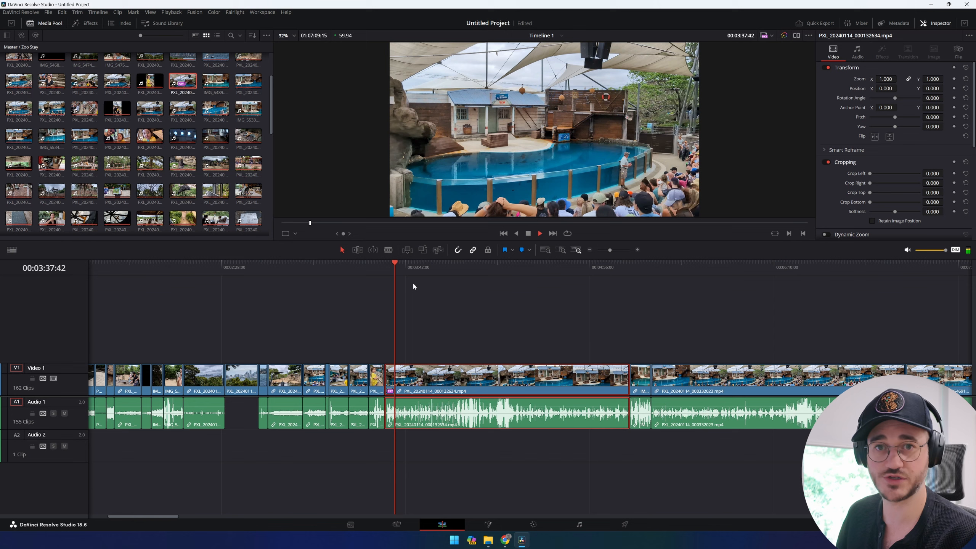
key(space)
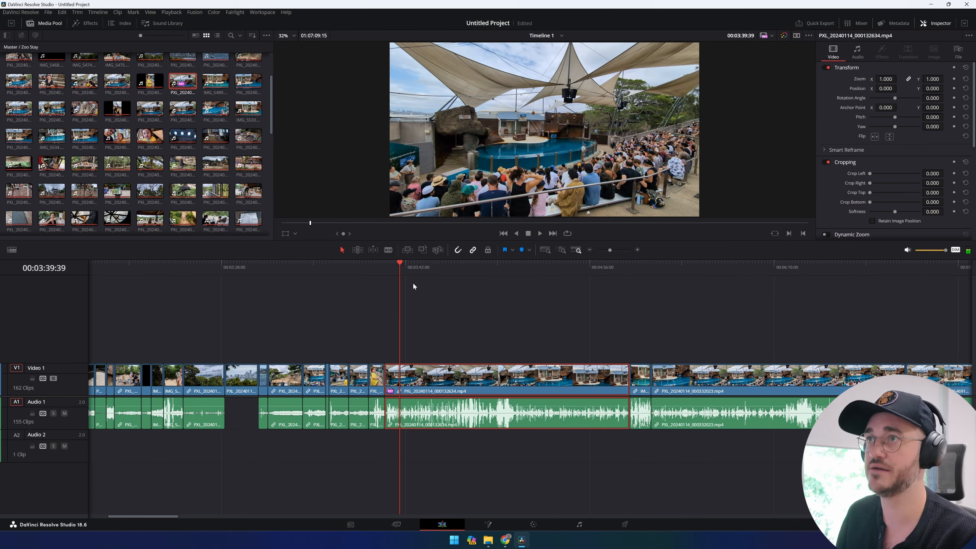
Step: Set the timeline proxy resolution to Quarter and play the seal show clip to check the playback
click(171, 12)
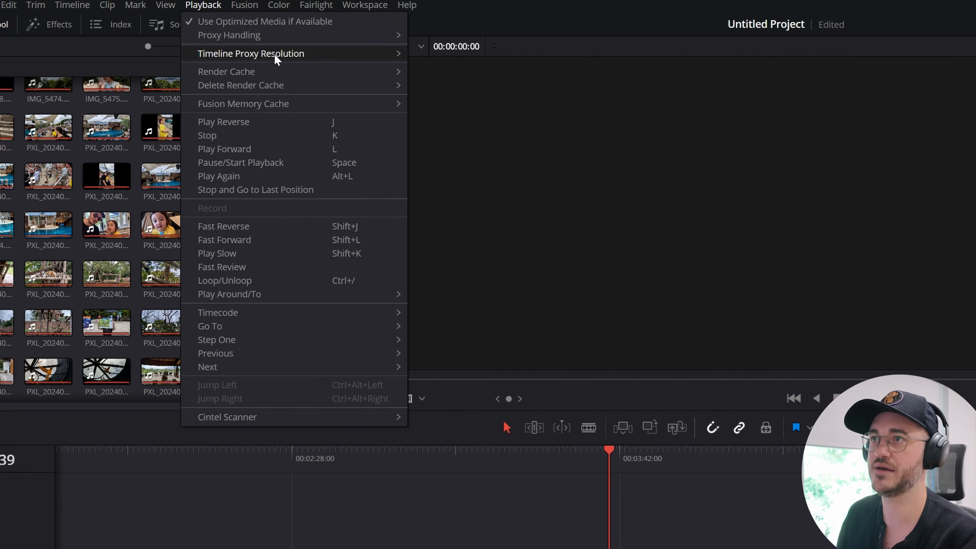
mouse_move(219, 39)
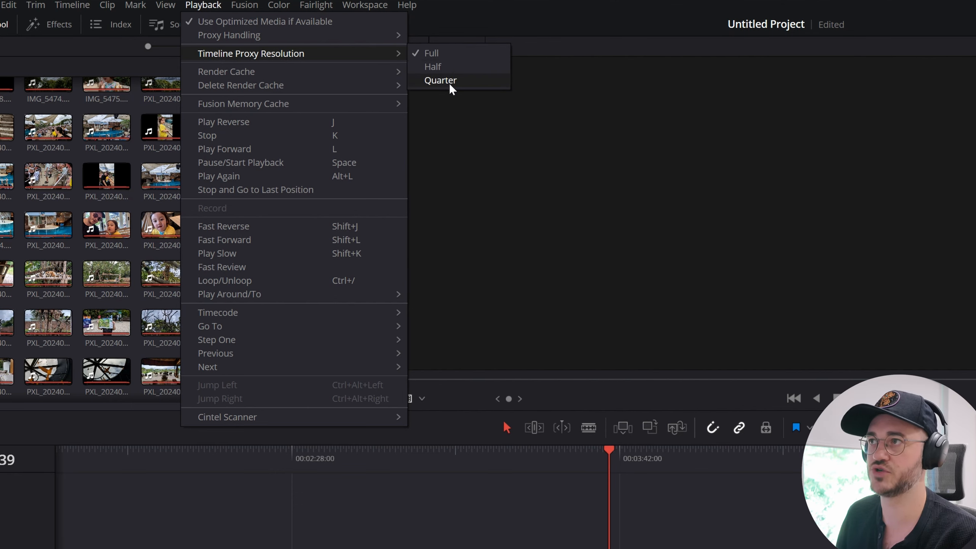
click(449, 81)
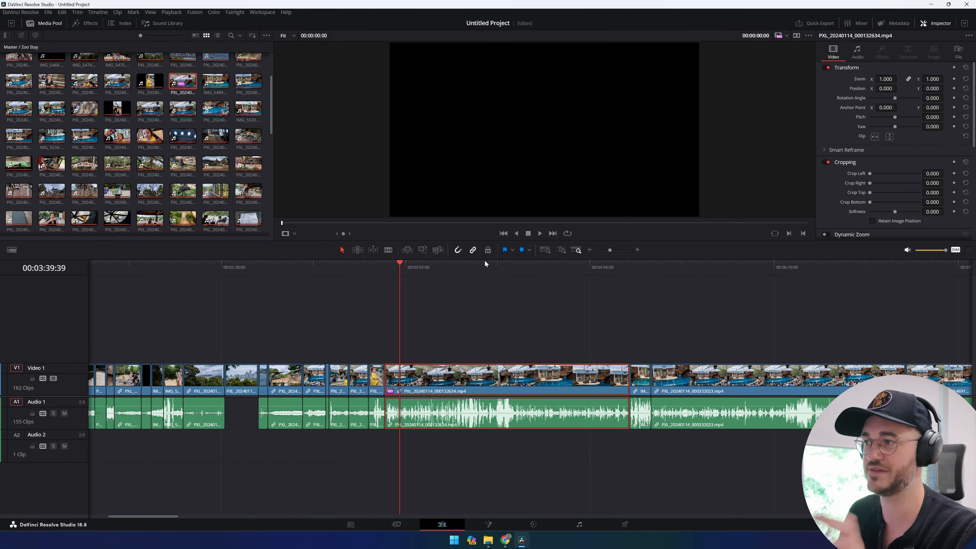
click(421, 264)
key(space)
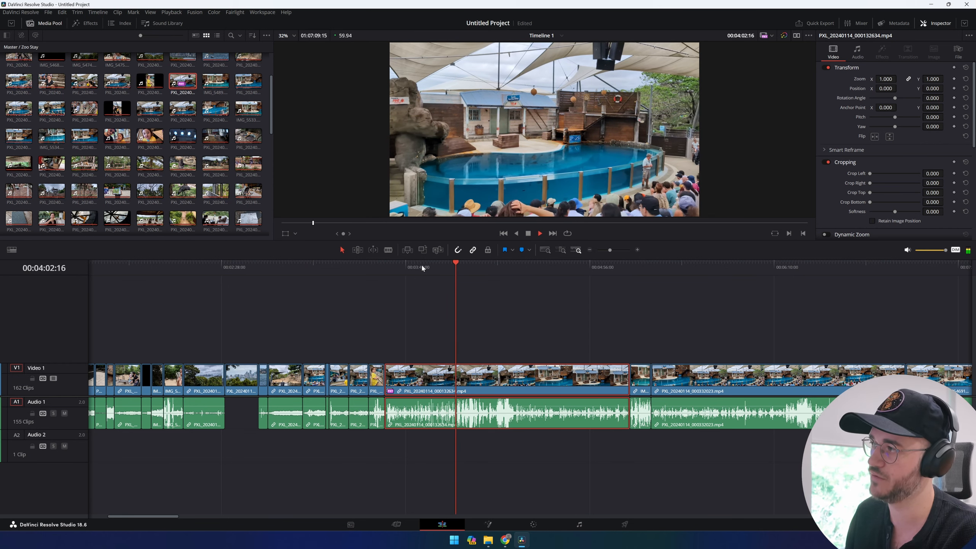
click(399, 268)
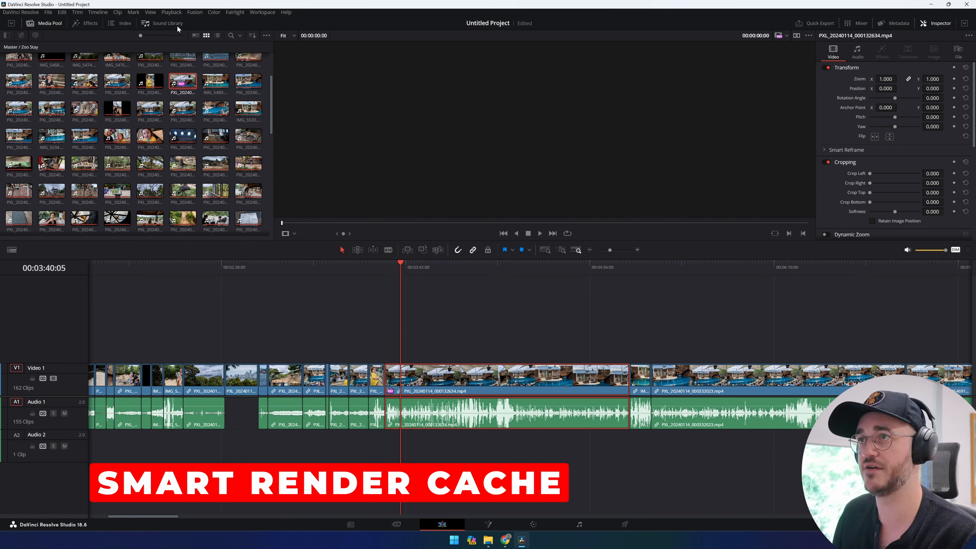
Step: Set the playback render cache to Smart
click(176, 13)
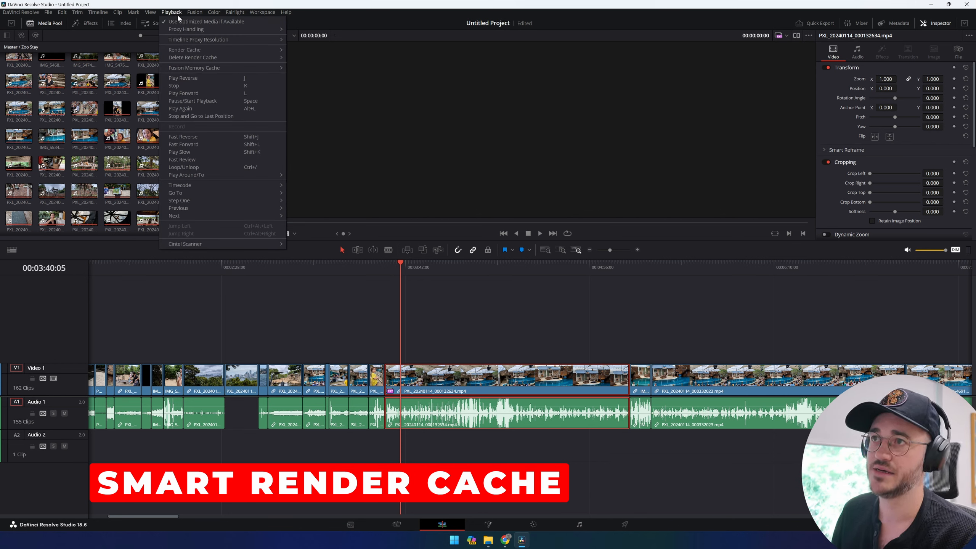
mouse_move(203, 49)
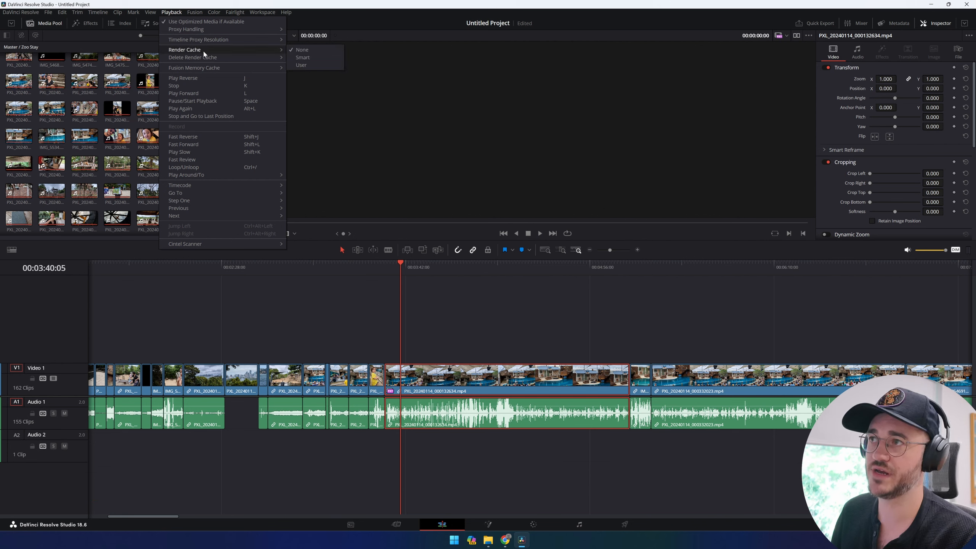
click(307, 58)
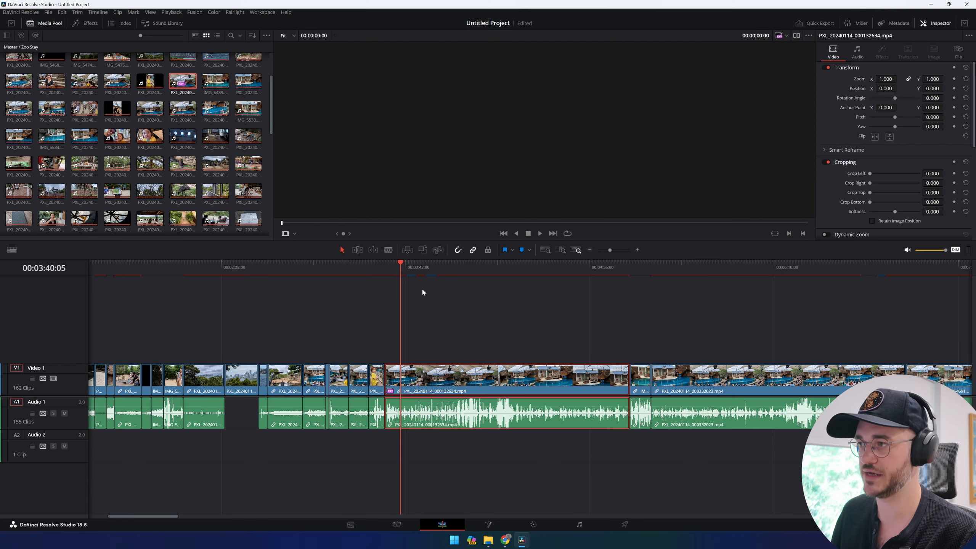
Step: Play the seal show clip from several points to review playback with the smart render cache
click(456, 265)
key(space)
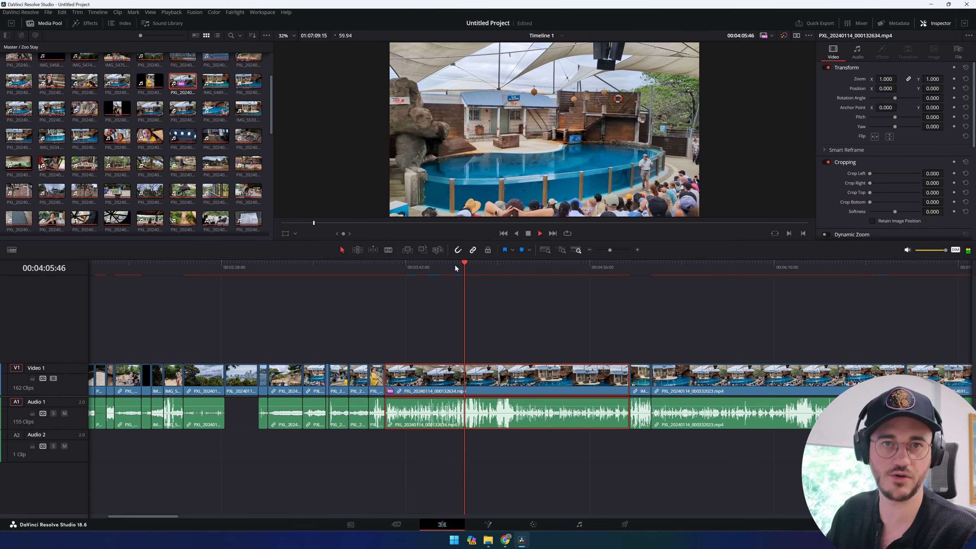
click(482, 266)
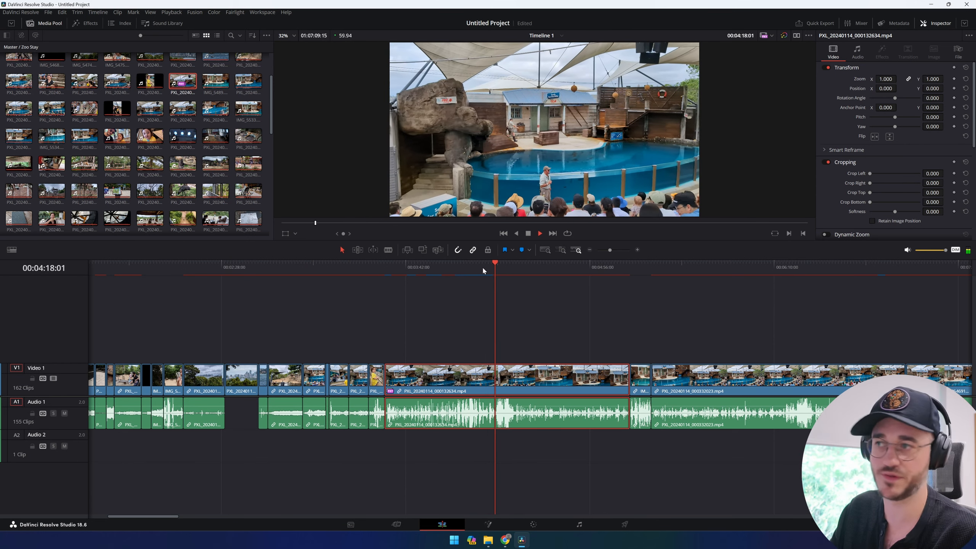
click(459, 263)
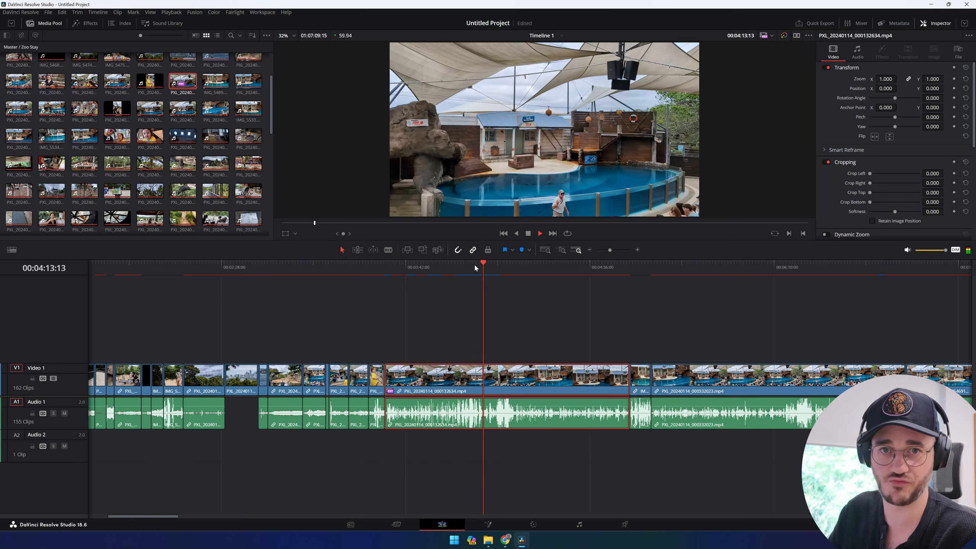
key(space)
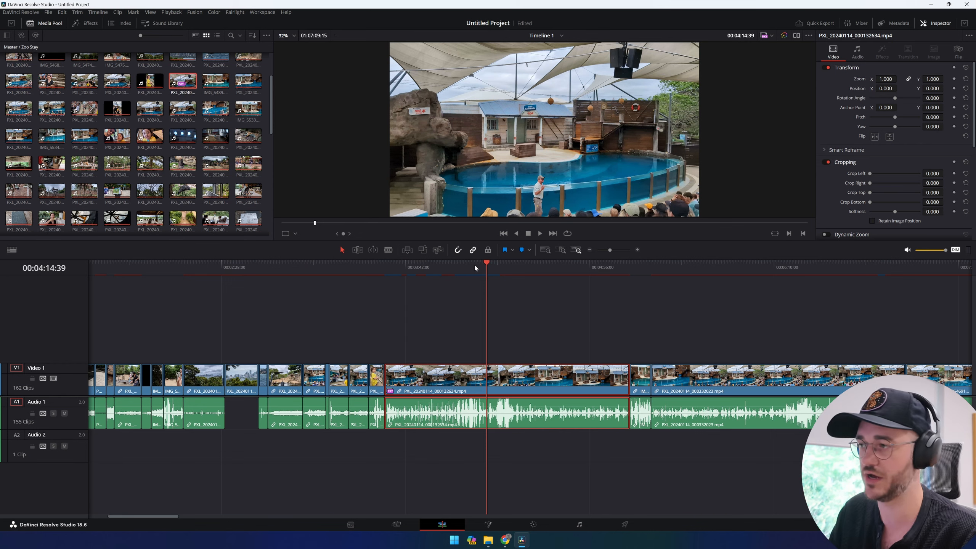
Step: Play the seal show clip from 00:03:47:44 and lower the monitoring volume to about halfway
click(418, 285)
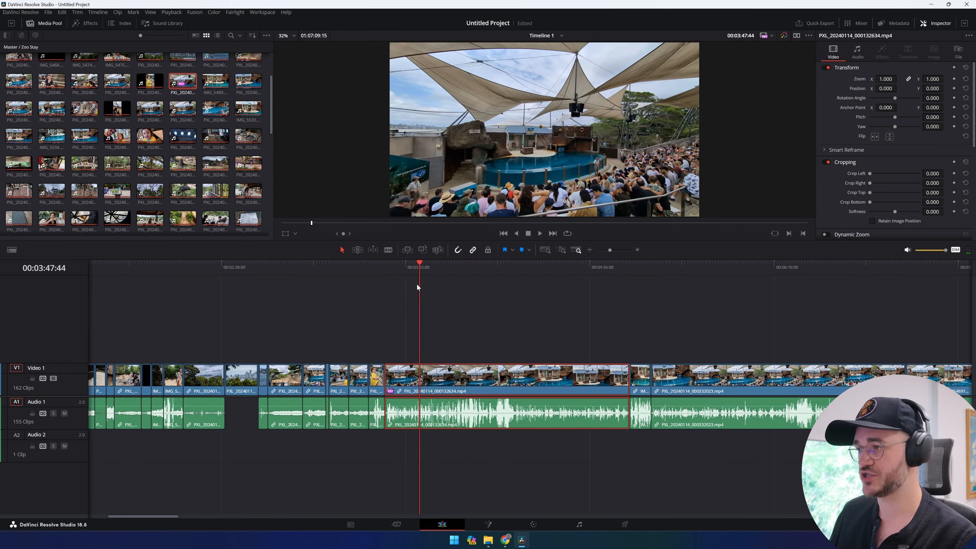
key(space)
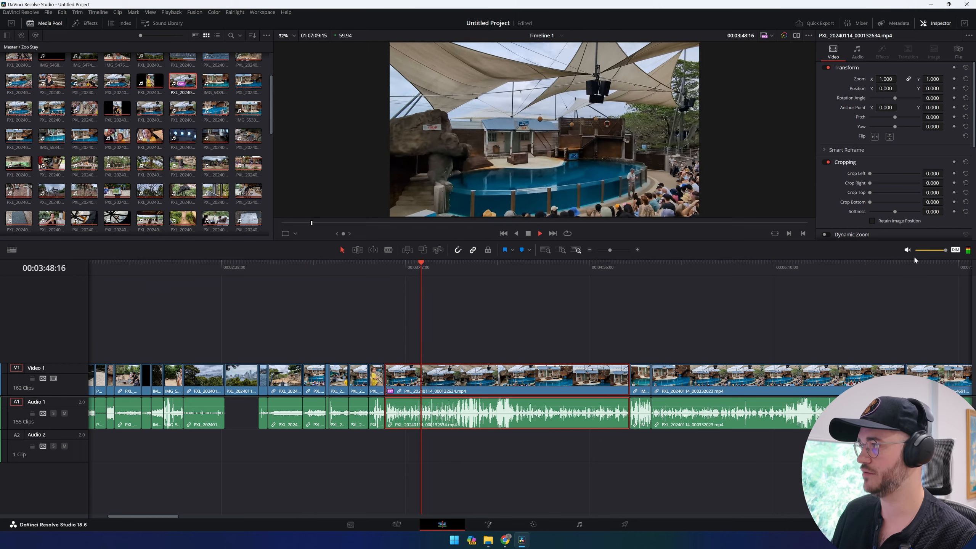
click(936, 250)
drag(934, 252, 928, 252)
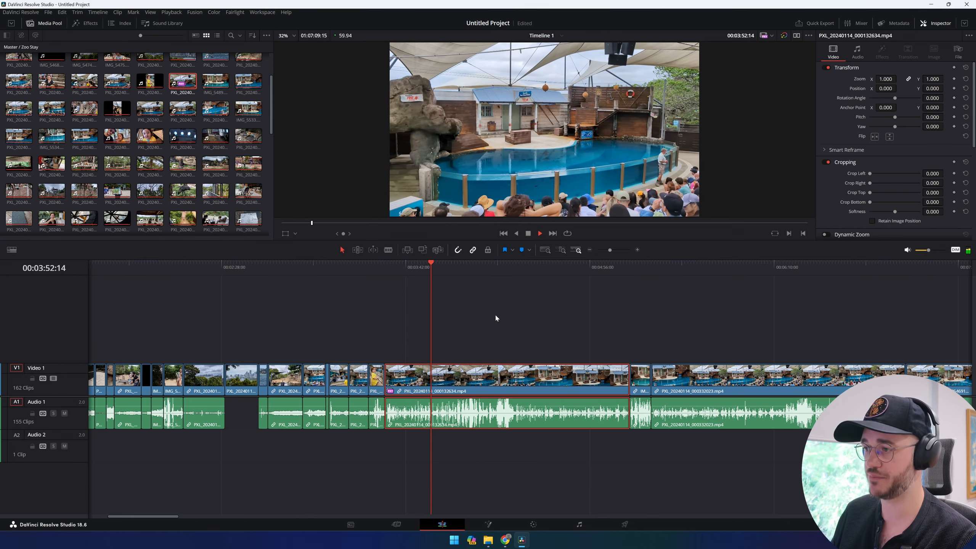
key(space)
Step: Play the short clip after the seal show clip from 00:05:16:44
drag(622, 262, 641, 265)
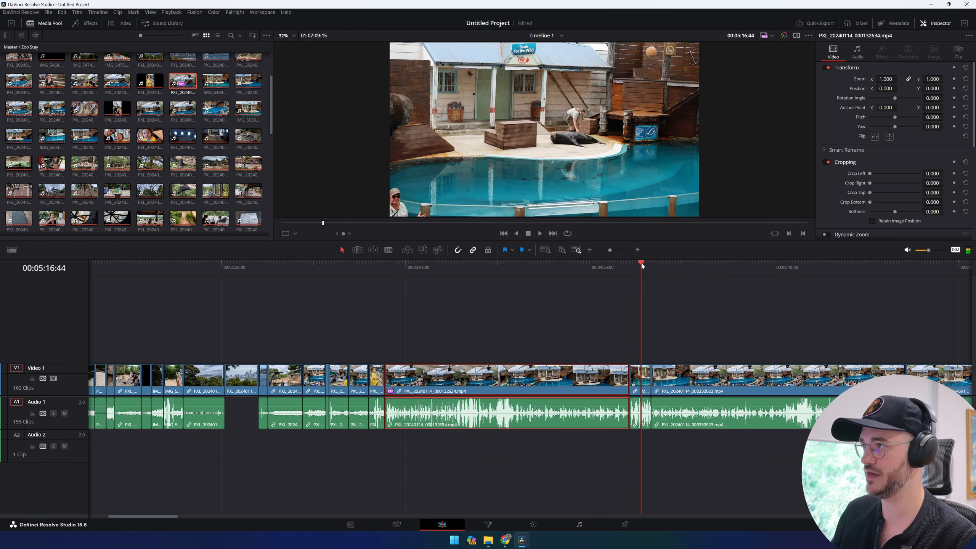
key(space)
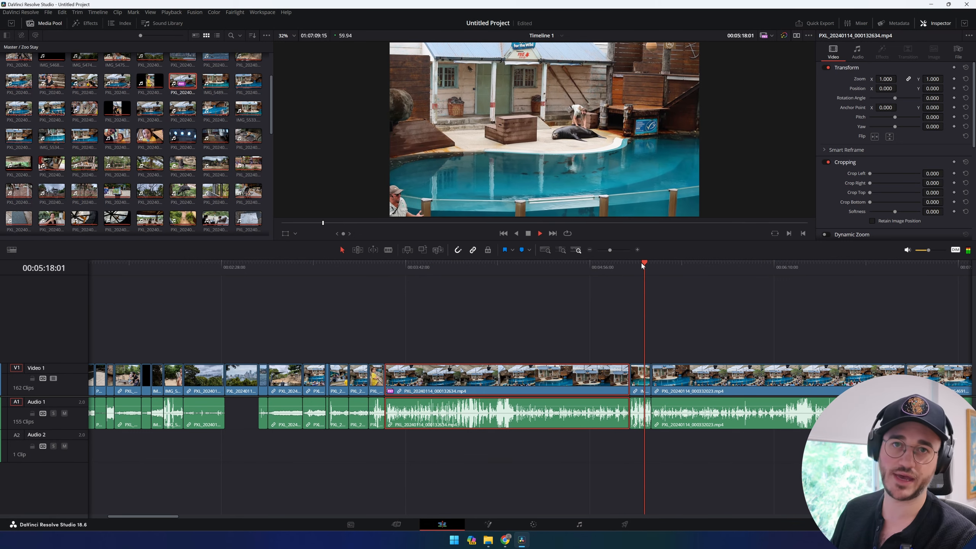
key(space)
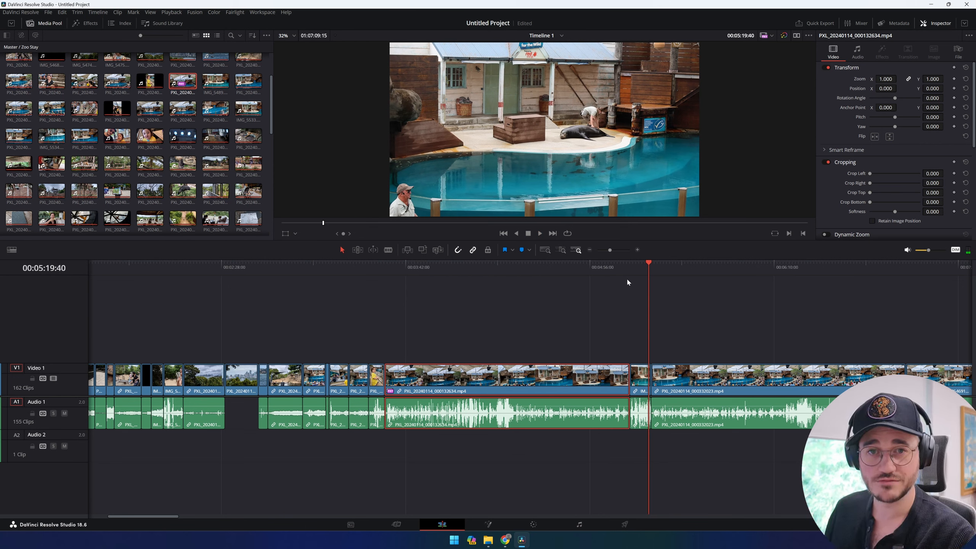
Step: Unlink the short IMG_5489.MP4 clip after the seal show clip and delete only its audio
drag(570, 266, 599, 267)
click(640, 373)
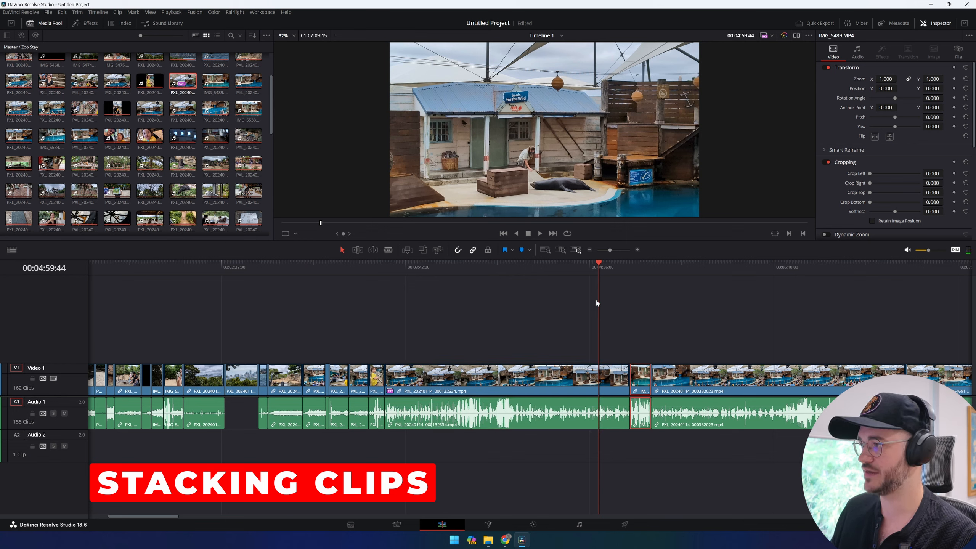
drag(599, 300, 646, 330)
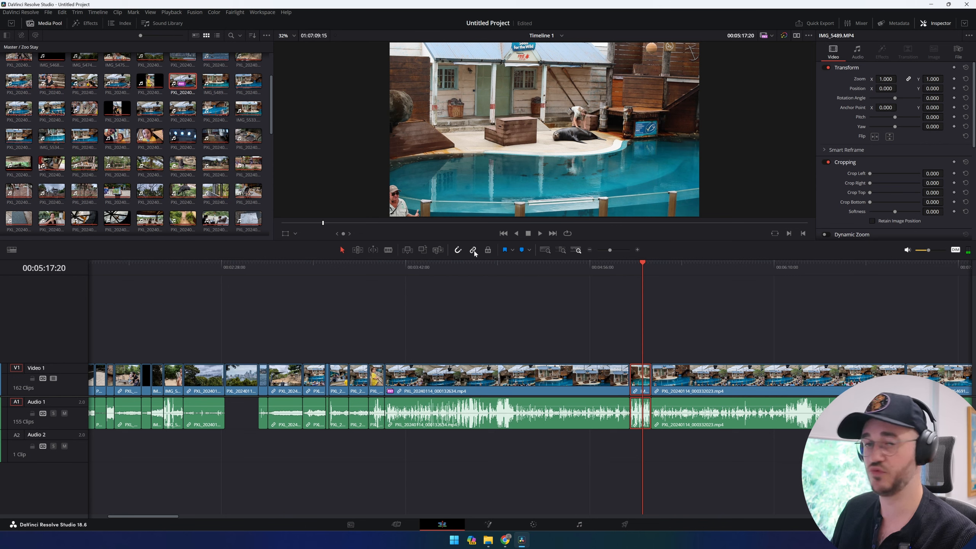
click(640, 416)
right_click(639, 417)
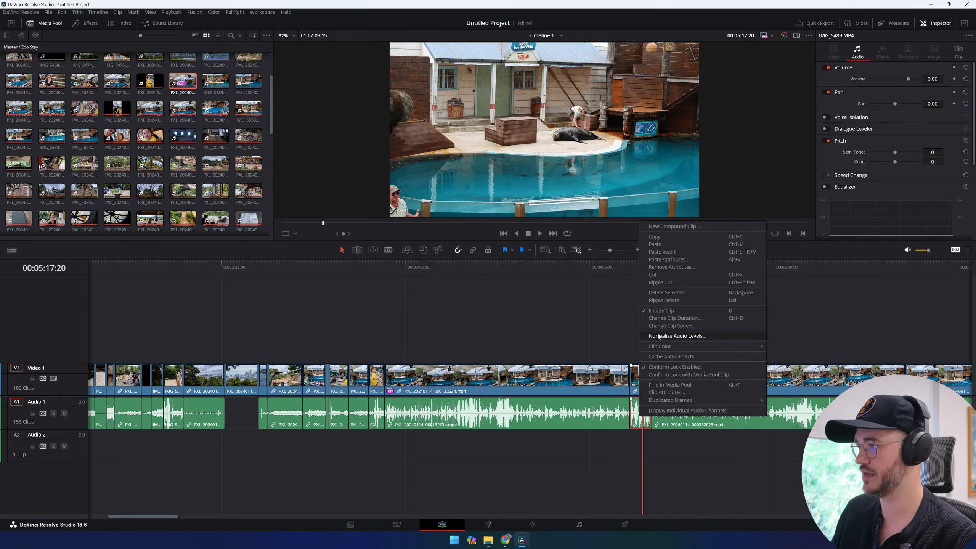
click(666, 293)
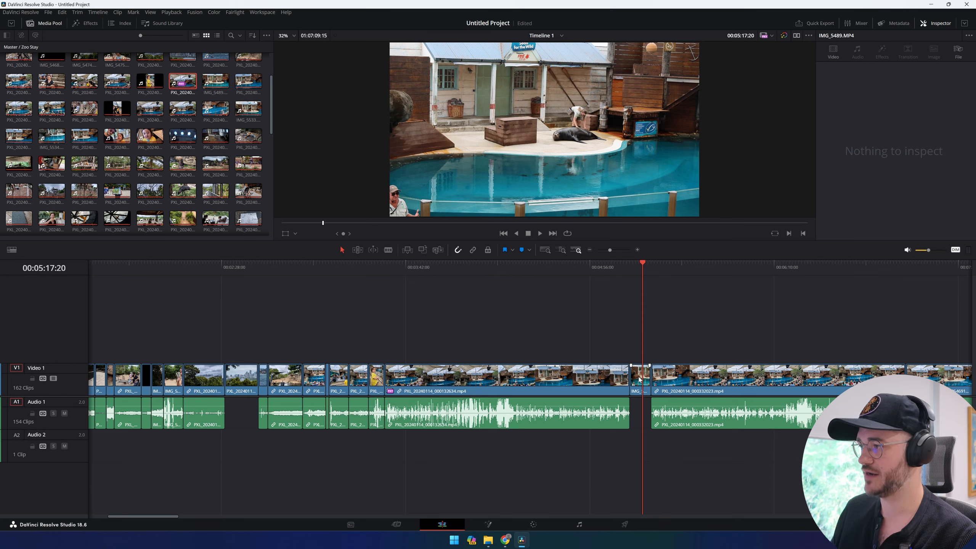
Step: Stack the IMG_5489.MP4 video on a new Video 2 track above the PXL_20240114_000132634.mp4 clip and play across the overlap
drag(639, 379, 434, 329)
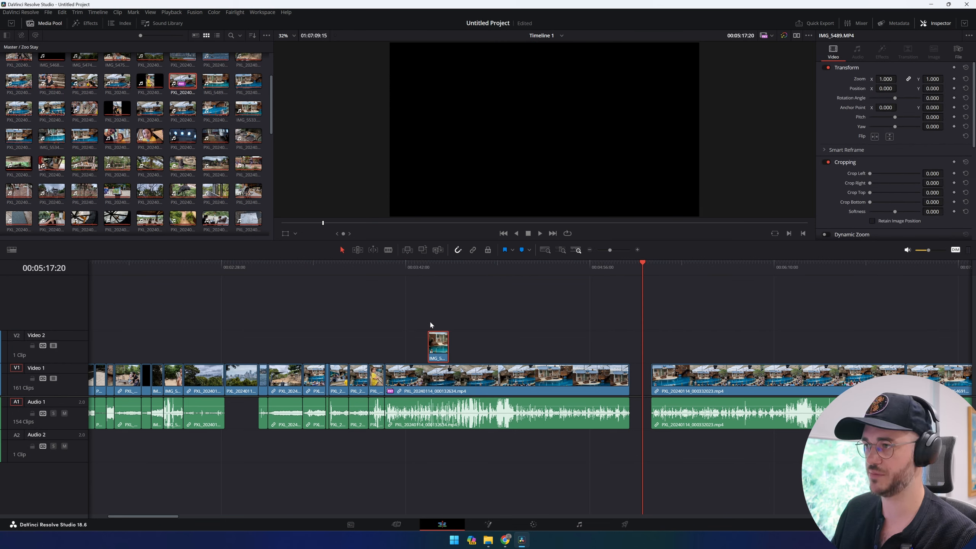
click(418, 266)
key(space)
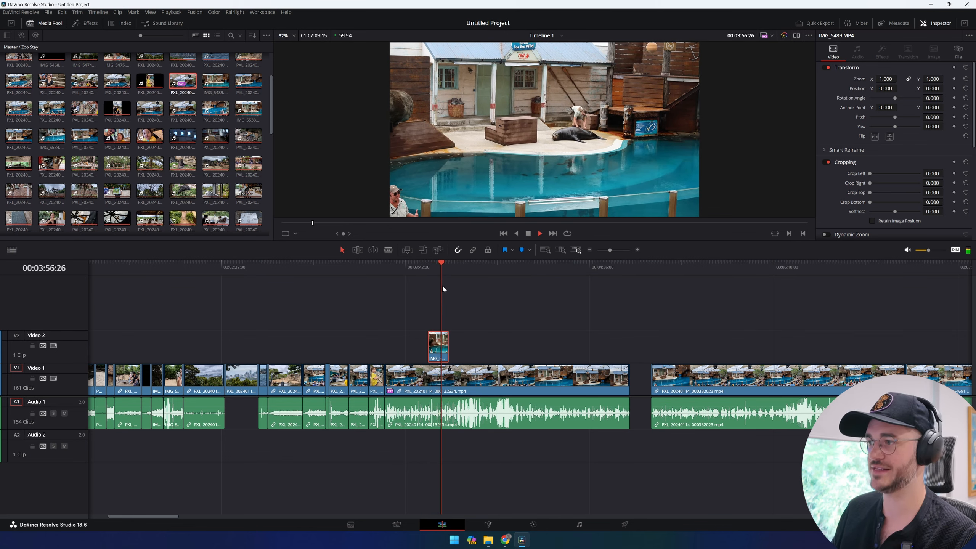
key(space)
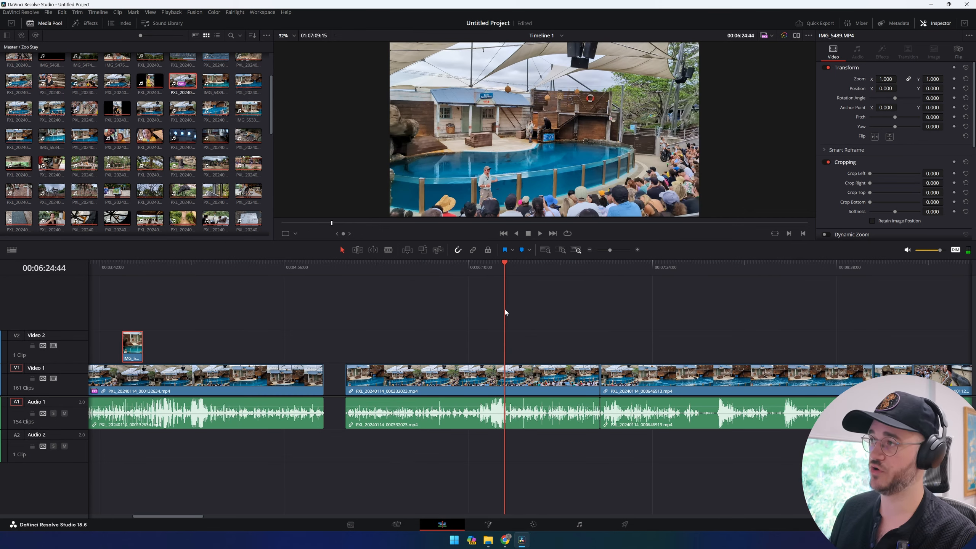
Step: Play the PXL_20240114_000332023.mp4 clip from 00:06:24:44 and cut its video at 00:06:26:25
key(space)
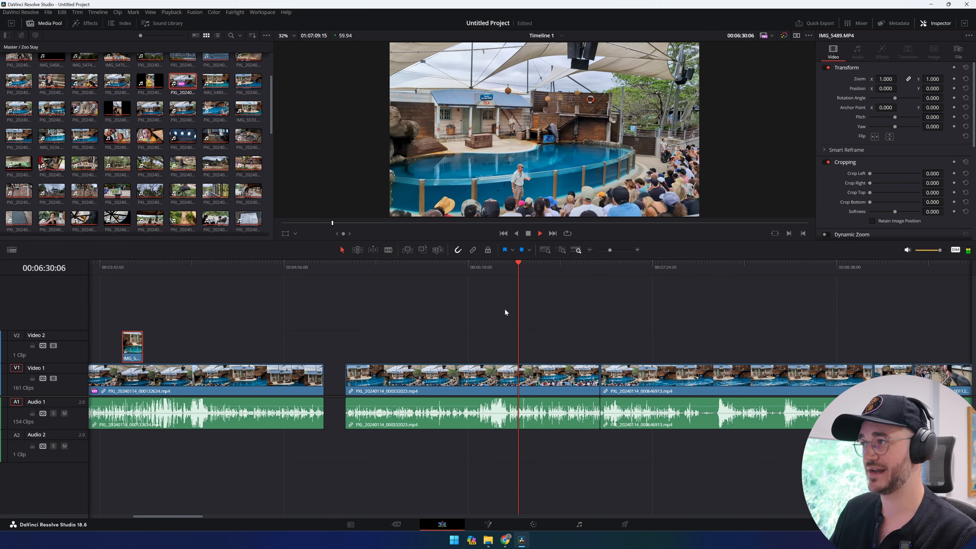
key(space)
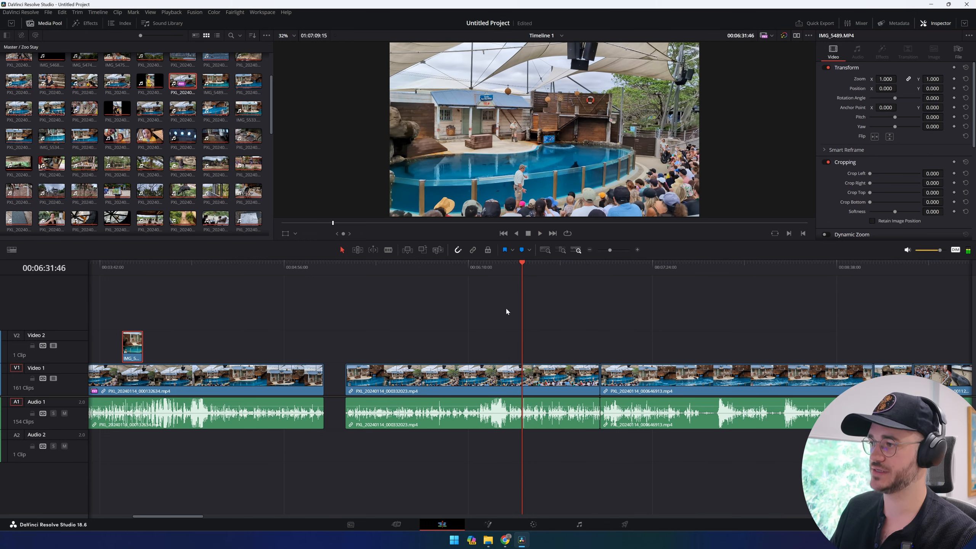
drag(521, 299, 508, 301)
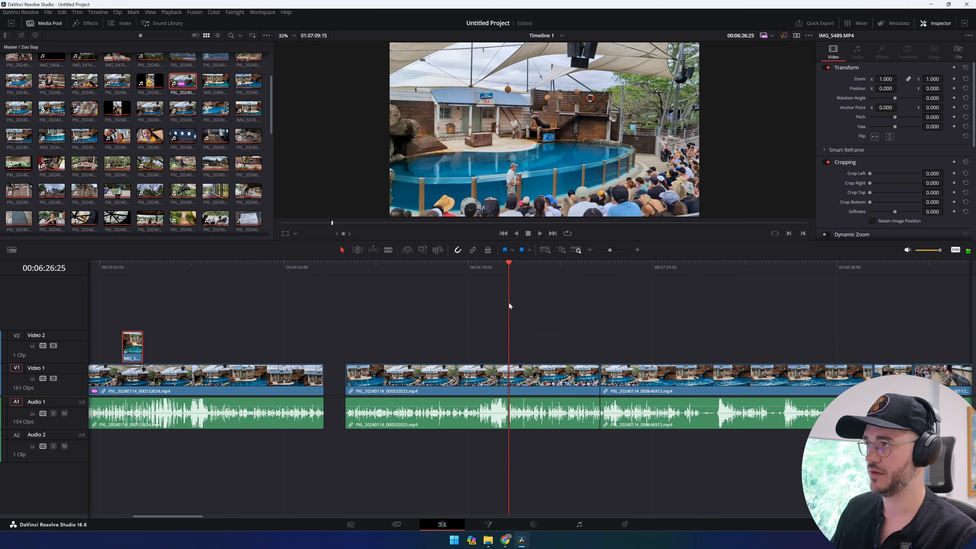
click(389, 250)
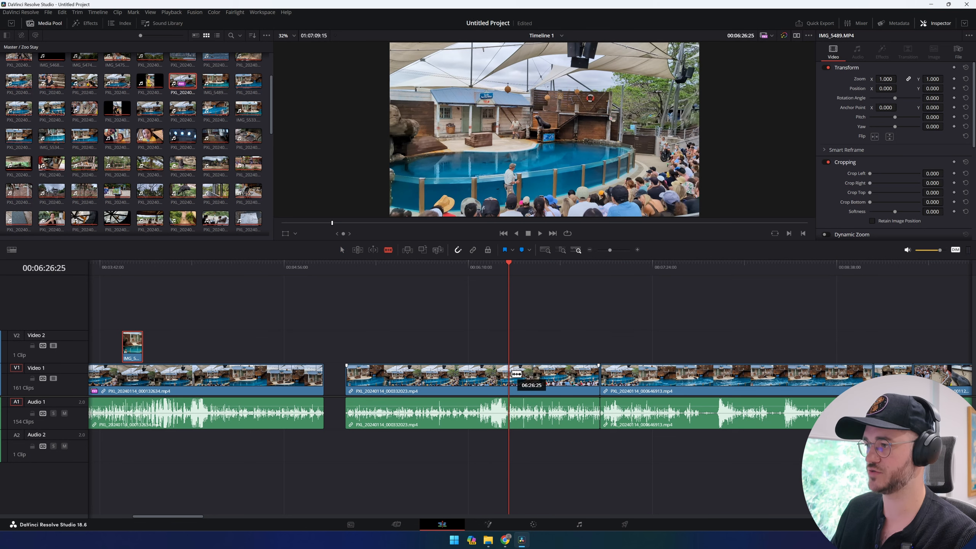
click(513, 376)
Step: Cut the clip's video again at 00:06:35:18 and cut its audio at 00:06:26:25 and 00:06:35:18
click(546, 327)
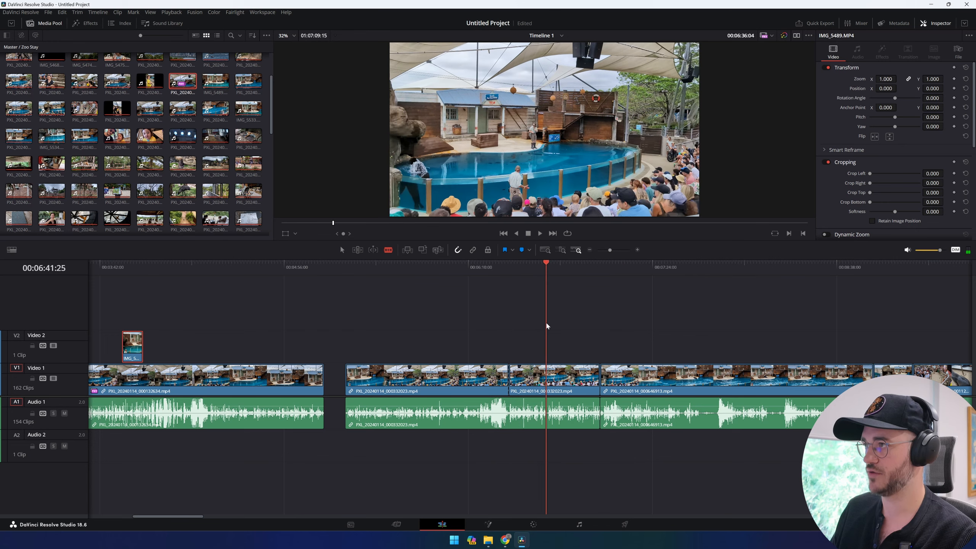
mouse_move(547, 326)
mouse_down()
mouse_move(520, 327)
mouse_move(531, 327)
mouse_up()
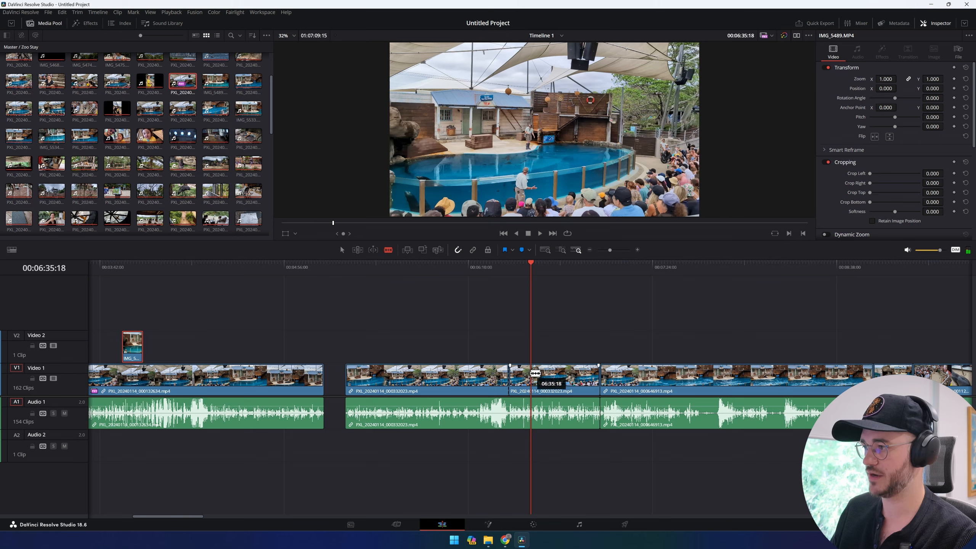
click(534, 376)
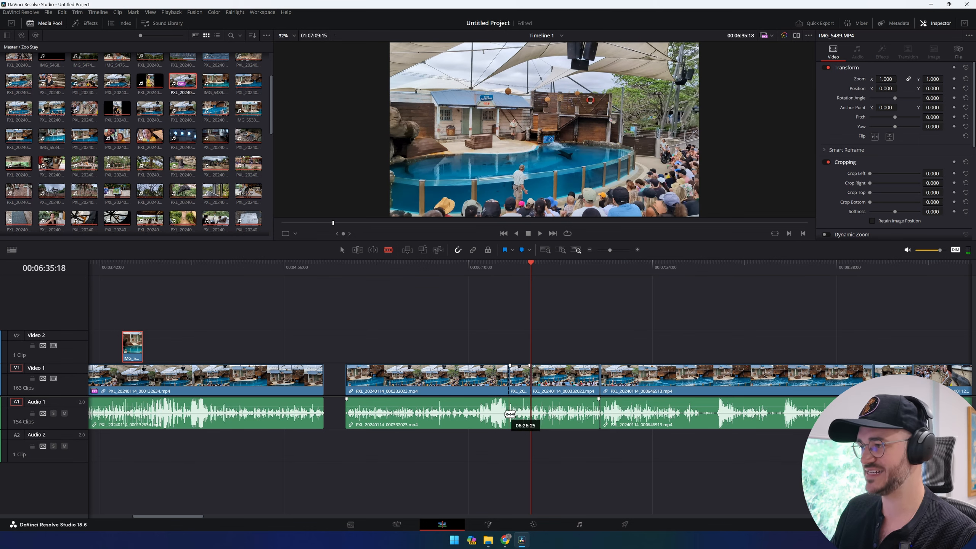
click(532, 419)
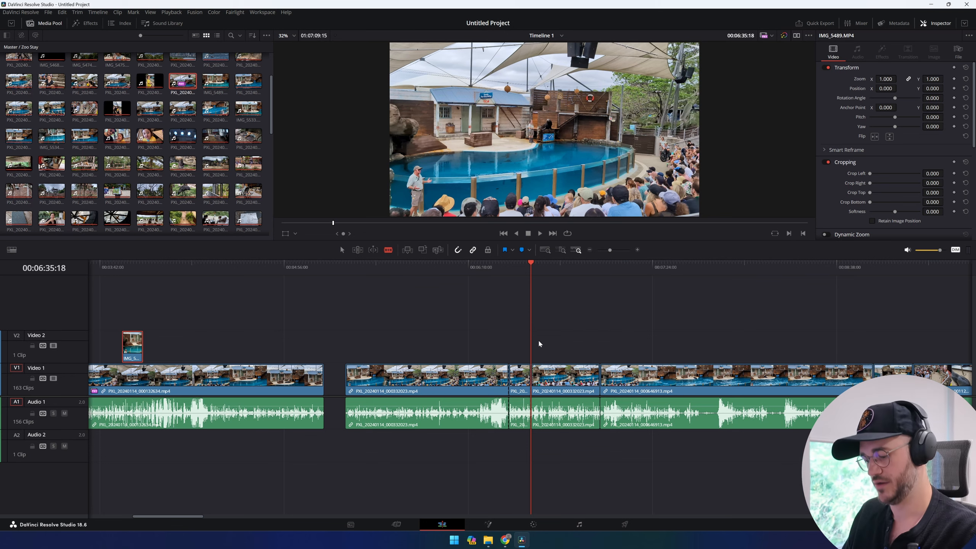
Step: Select the short video section between the two cuts and set its zoom to 2.270
key(a)
click(523, 377)
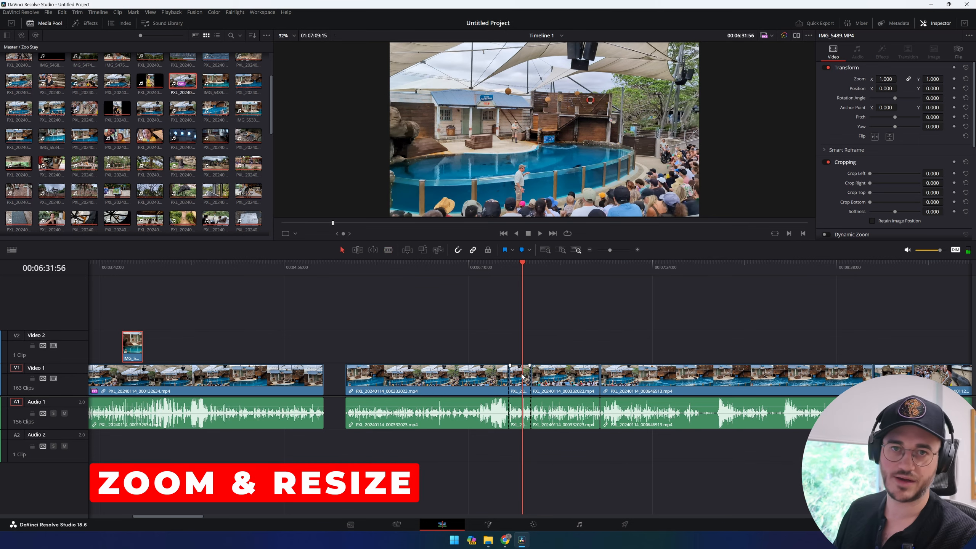
drag(610, 250, 617, 255)
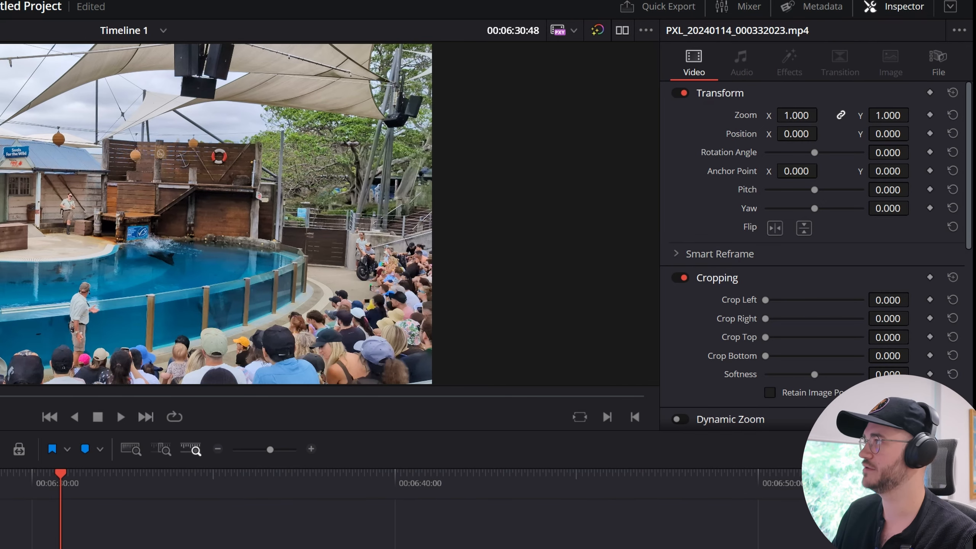
click(902, 7)
click(902, 7)
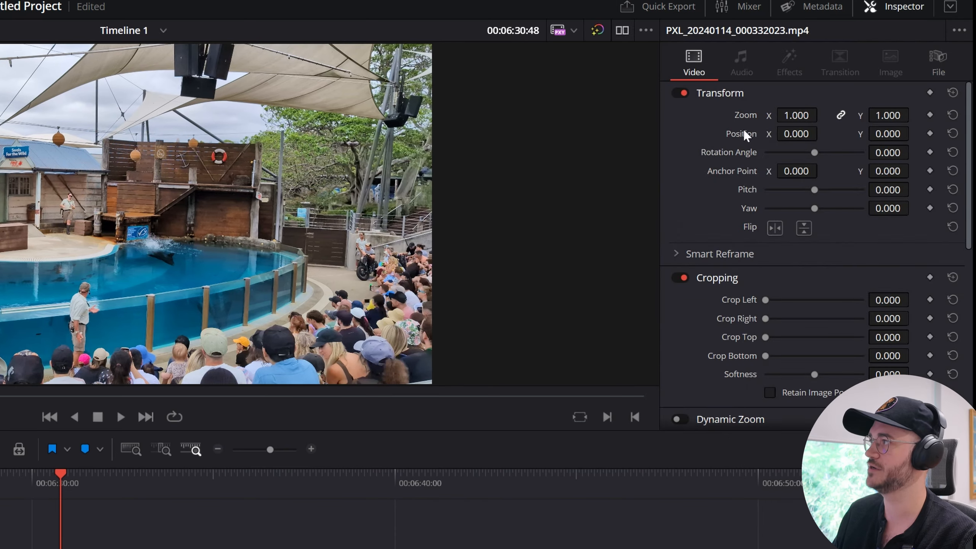
drag(795, 116, 821, 114)
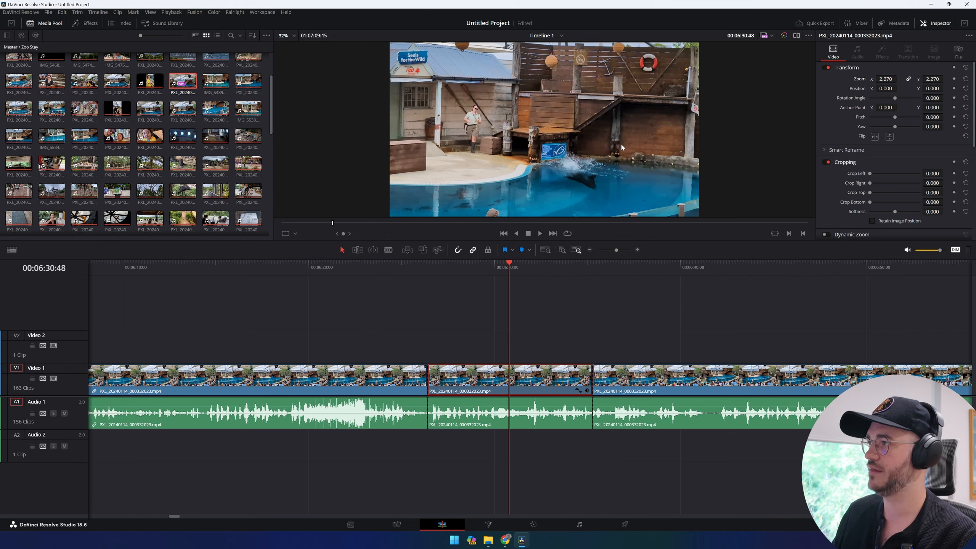
Step: Set the section's position to X -478 and Y 322, and play it from near its start
drag(892, 88, 708, 89)
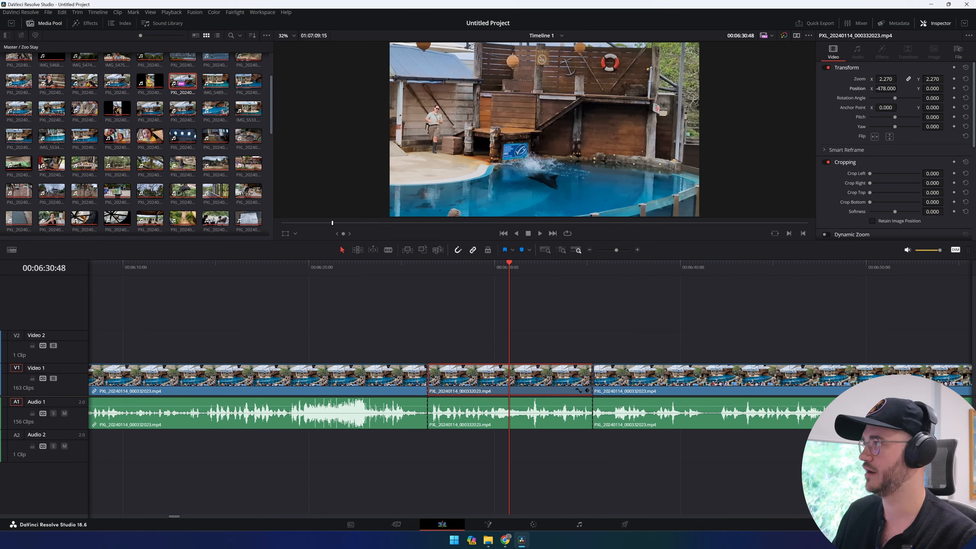
drag(933, 89, 975, 89)
drag(507, 295, 434, 294)
key(space)
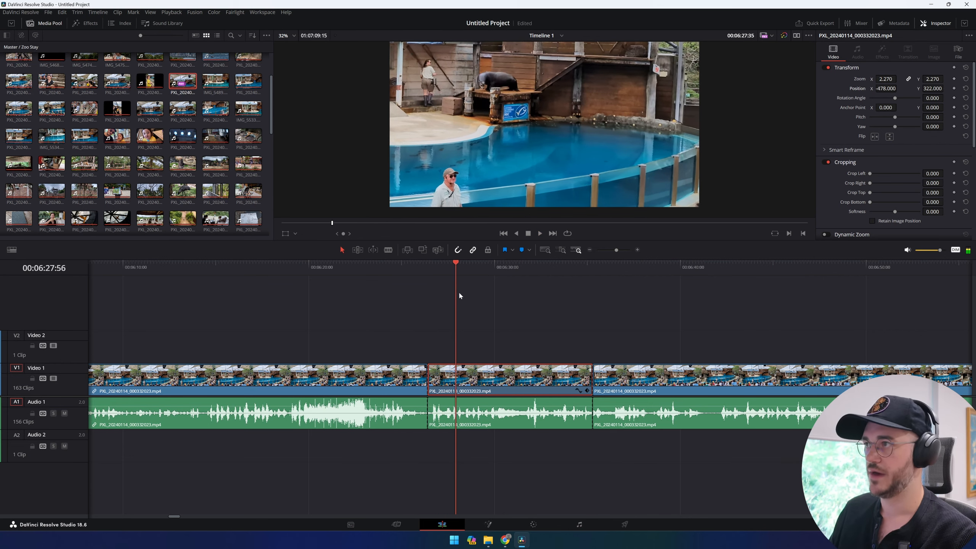
key(space)
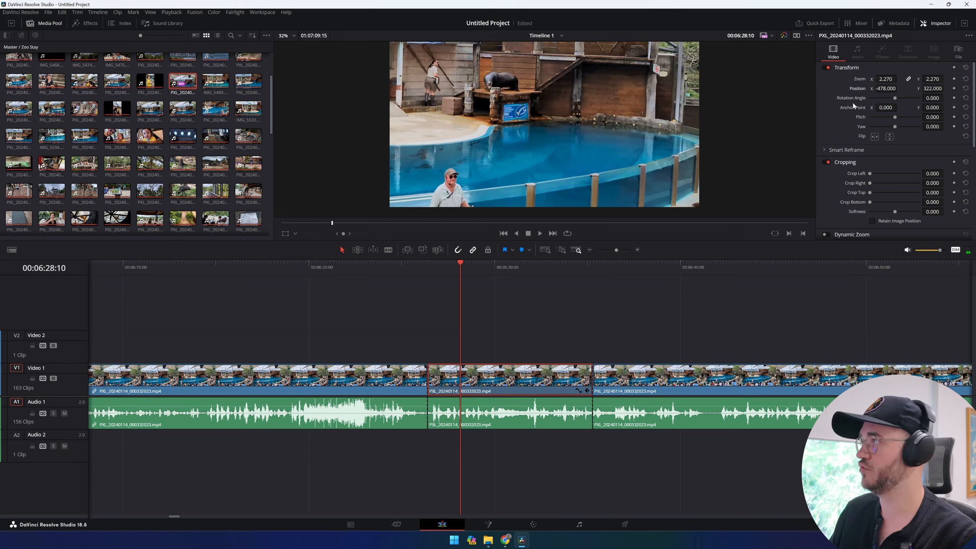
Step: Reset the section's zoom and position, and reframe it with the viewer transform handles to zoom 2.139, position X -42.538, Y -122.888
click(965, 80)
click(966, 89)
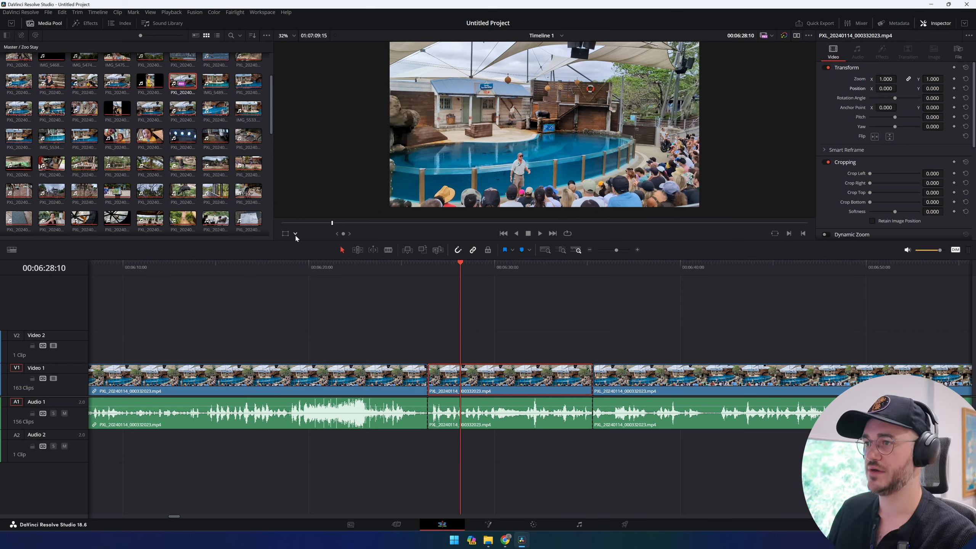
click(285, 233)
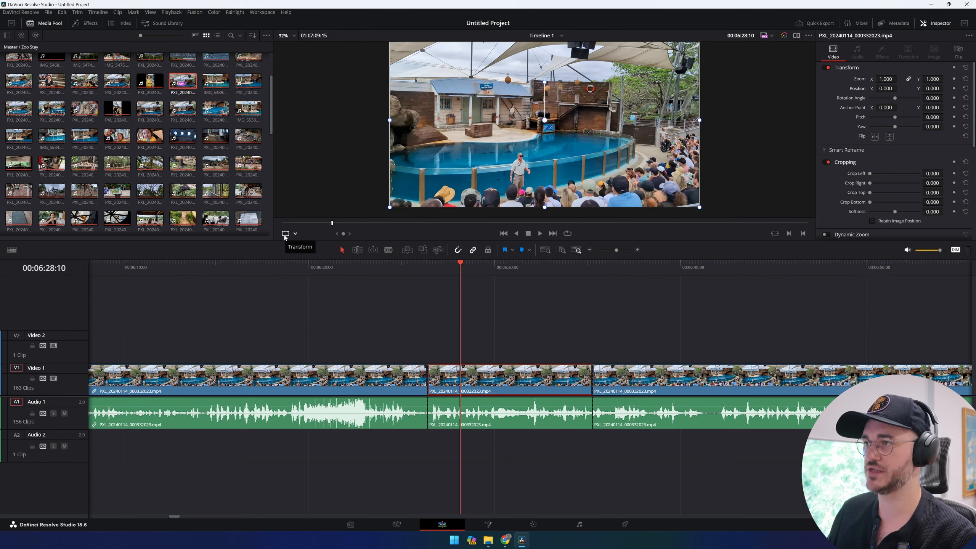
drag(390, 207, 69, 288)
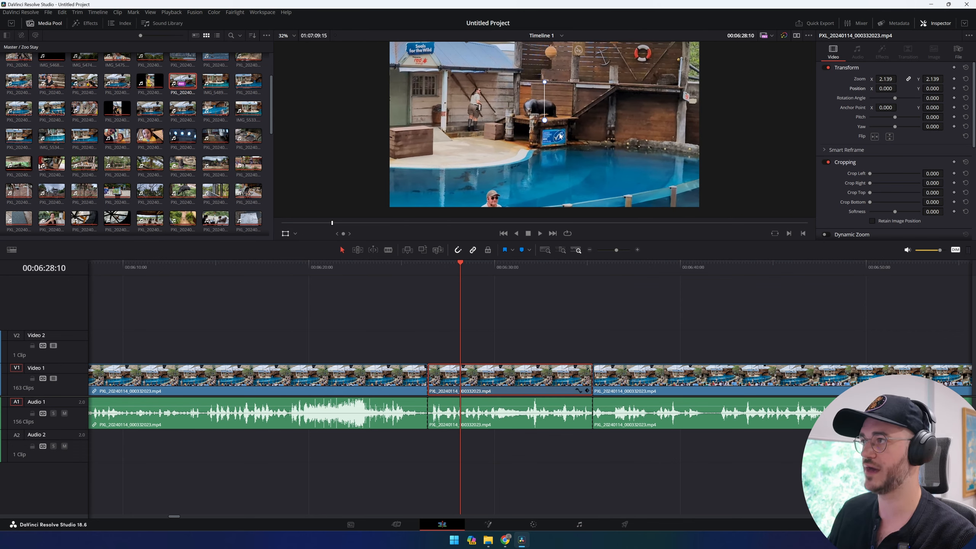
mouse_move(579, 116)
mouse_down()
mouse_move(523, 132)
mouse_move(585, 117)
mouse_move(576, 121)
mouse_up()
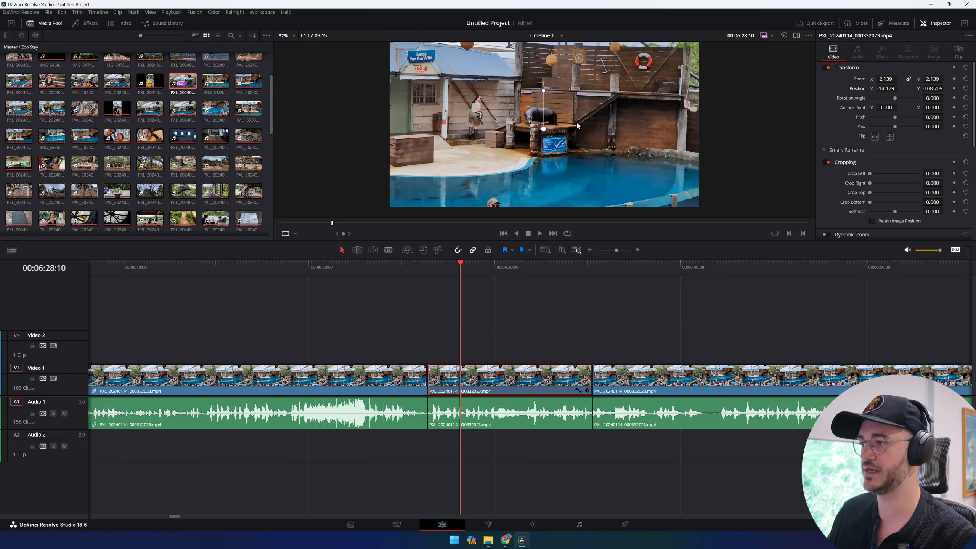
key(space)
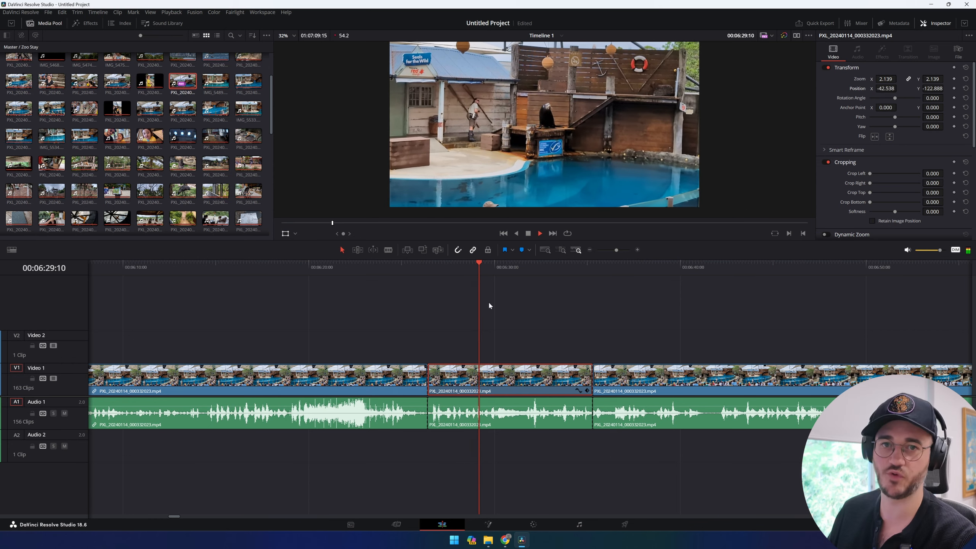
Step: Set the section's zoom to 2.760 at 00:06:27:05 and expand the Smart Reframe options
click(440, 295)
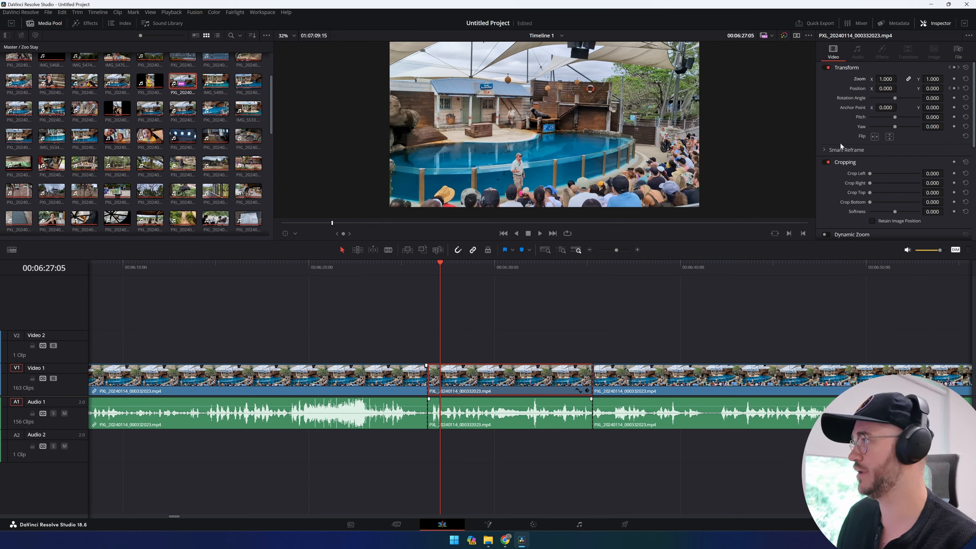
mouse_move(885, 78)
mouse_down()
mouse_move(941, 96)
mouse_move(918, 89)
mouse_up()
click(825, 150)
click(825, 150)
Step: Smart Reframe the section using a Reference Point box placed around the seal
click(900, 161)
click(899, 173)
drag(540, 106, 565, 126)
drag(566, 92, 560, 92)
drag(561, 127, 556, 122)
click(890, 171)
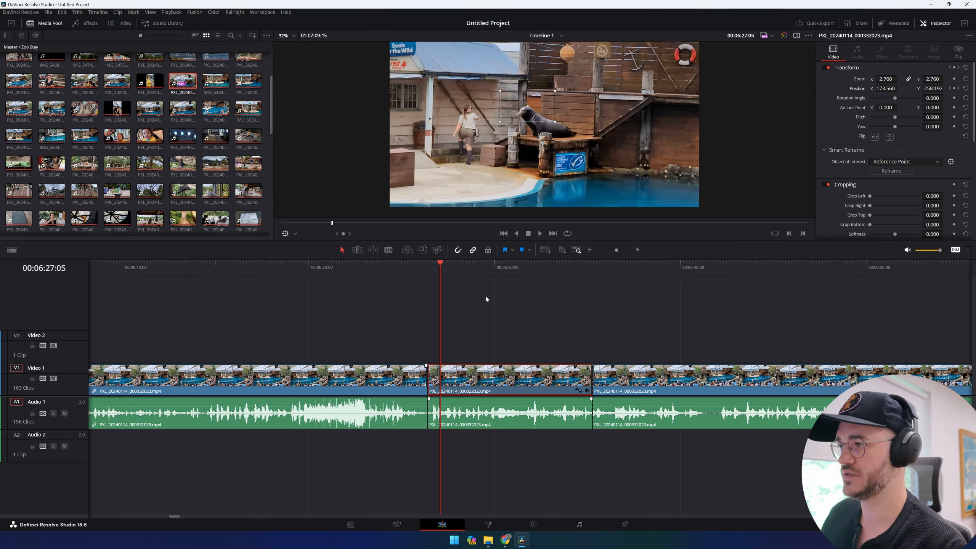
Step: Play the smart-reframed section from its start to review how the framing follows the subject
drag(439, 289, 432, 292)
key(space)
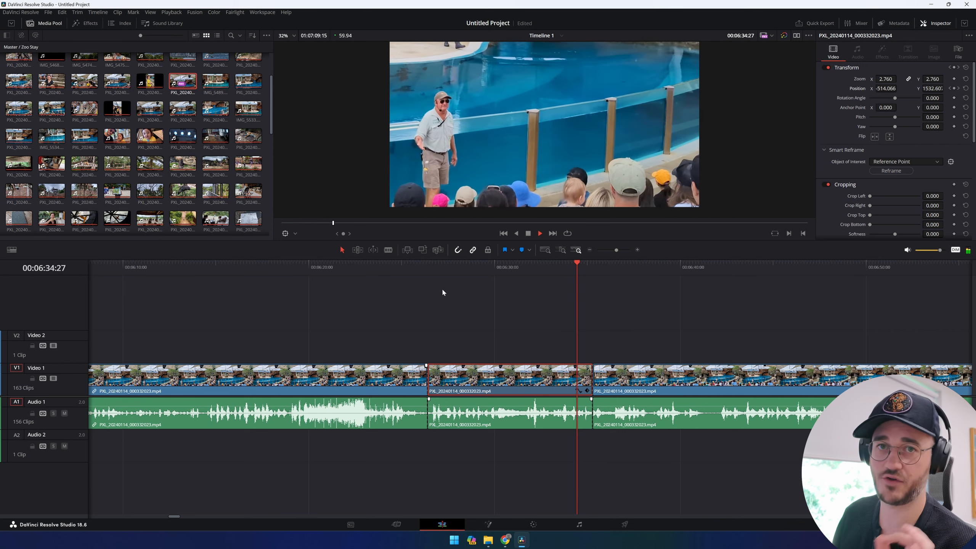
key(space)
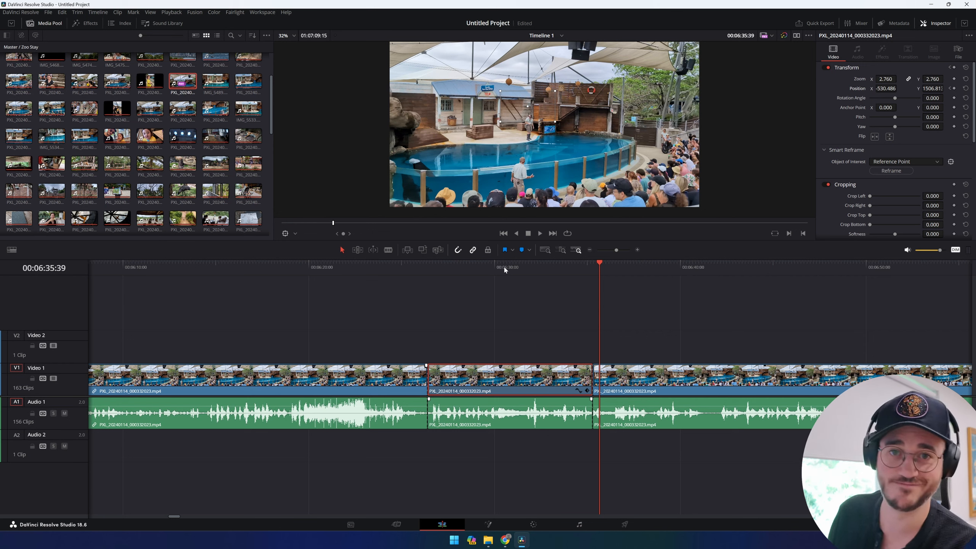
click(462, 265)
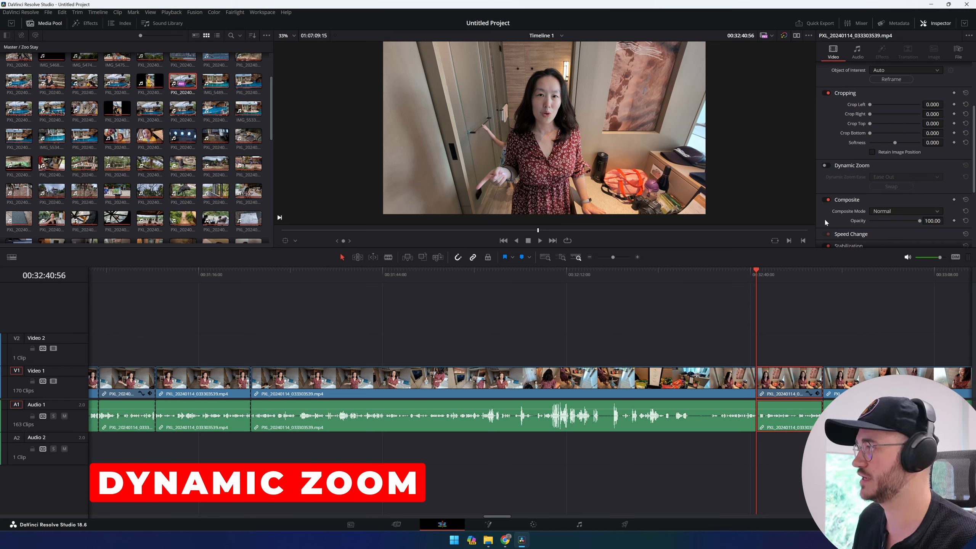
Step: Enable Dynamic Zoom on the short PXL_20240114_033303539.mp4 clip at 00:32:40:56, play it and return to its start
click(825, 166)
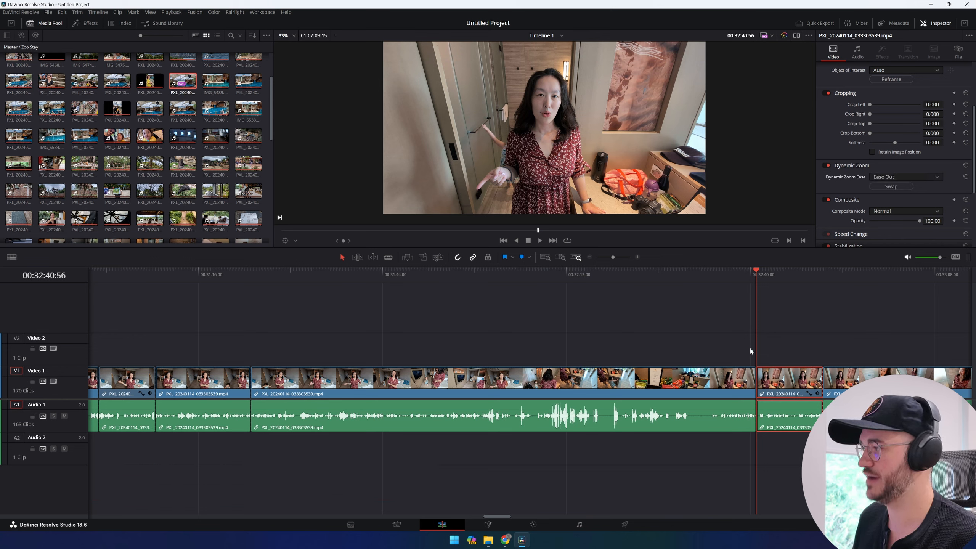
key(space)
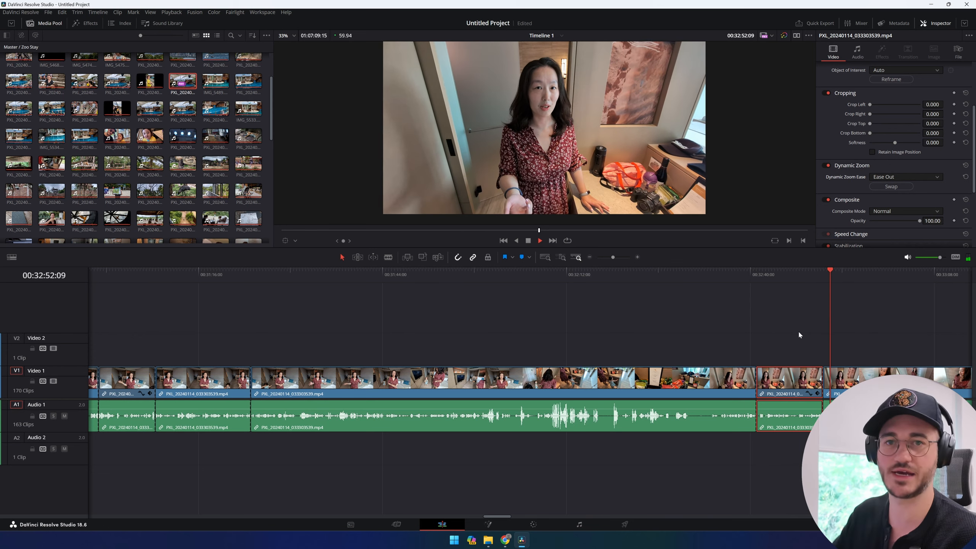
drag(770, 274, 756, 280)
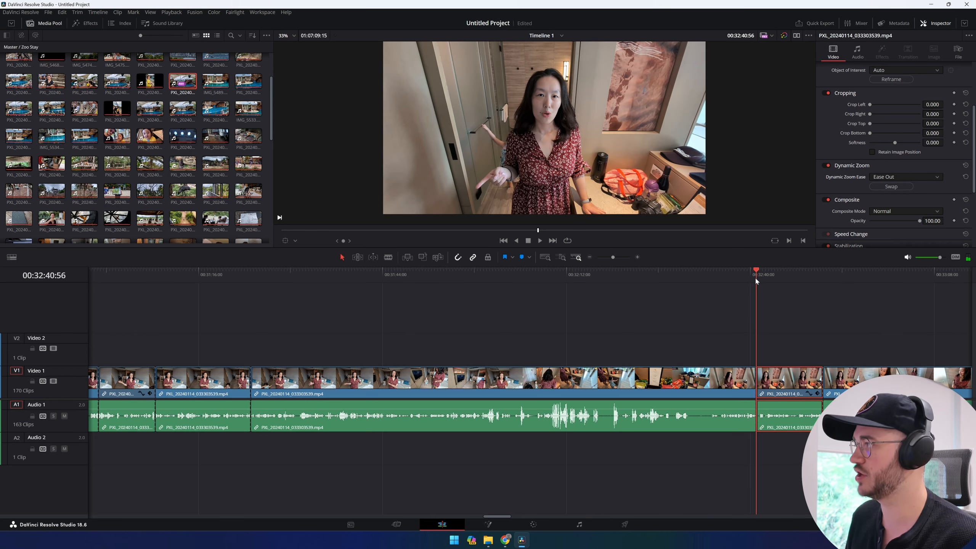
Step: Swap the clip's Dynamic Zoom direction with Ease In easing and play the zoom from the clip's start
click(891, 187)
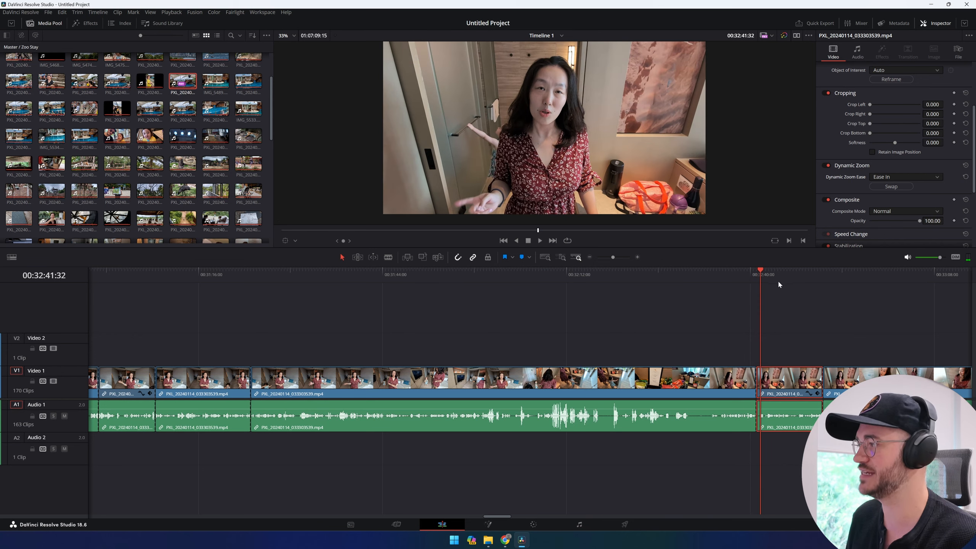
click(757, 308)
key(space)
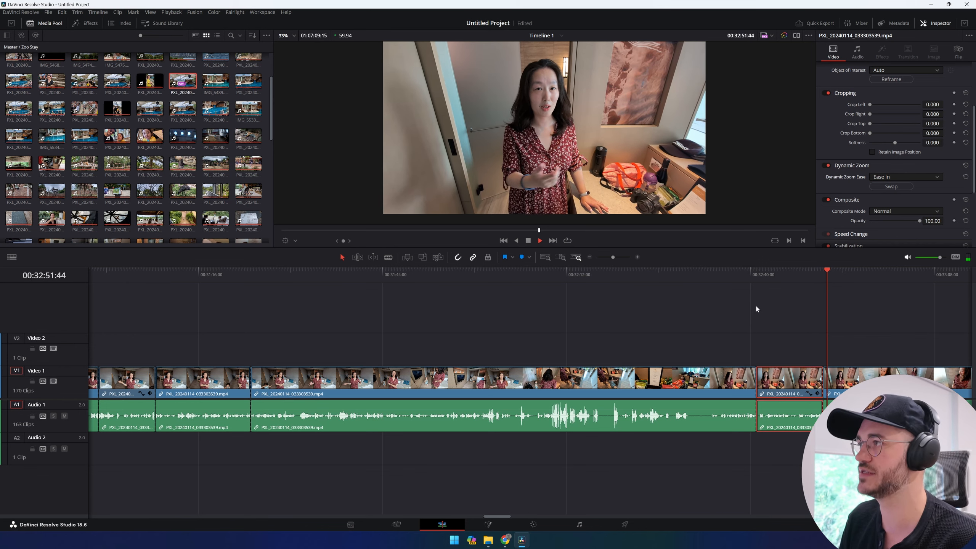
key(space)
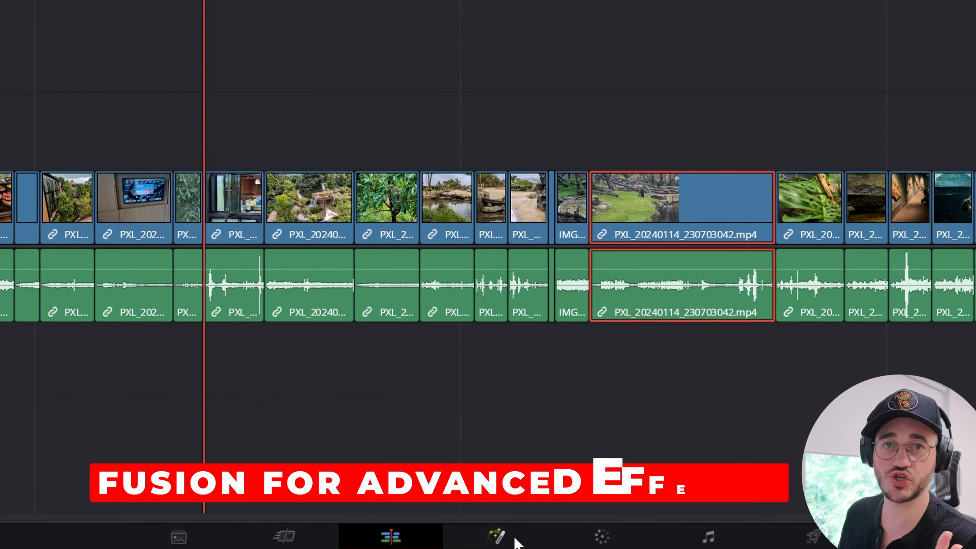
Step: Show the Effects library in place of the Media Pool and reduce it to half height above the timeline
click(514, 539)
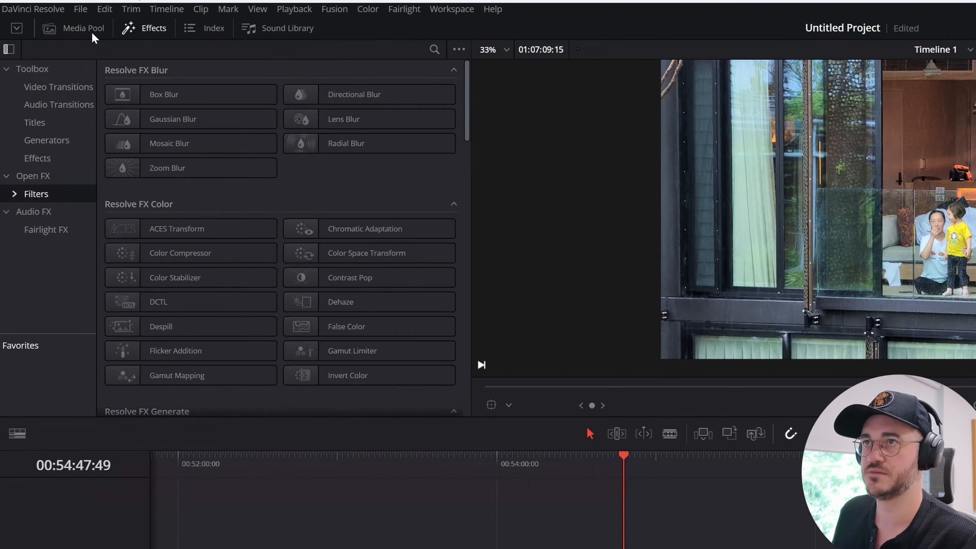
click(88, 34)
click(150, 31)
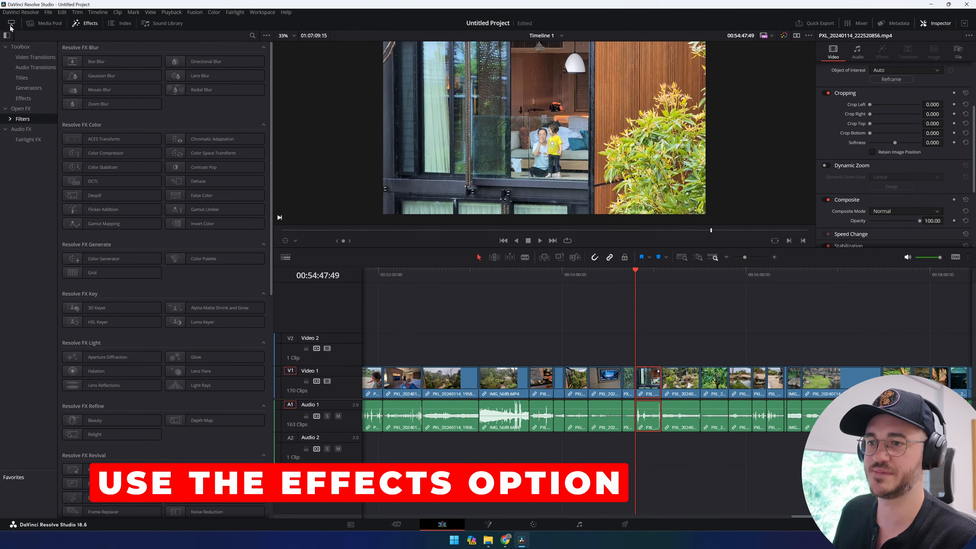
click(11, 24)
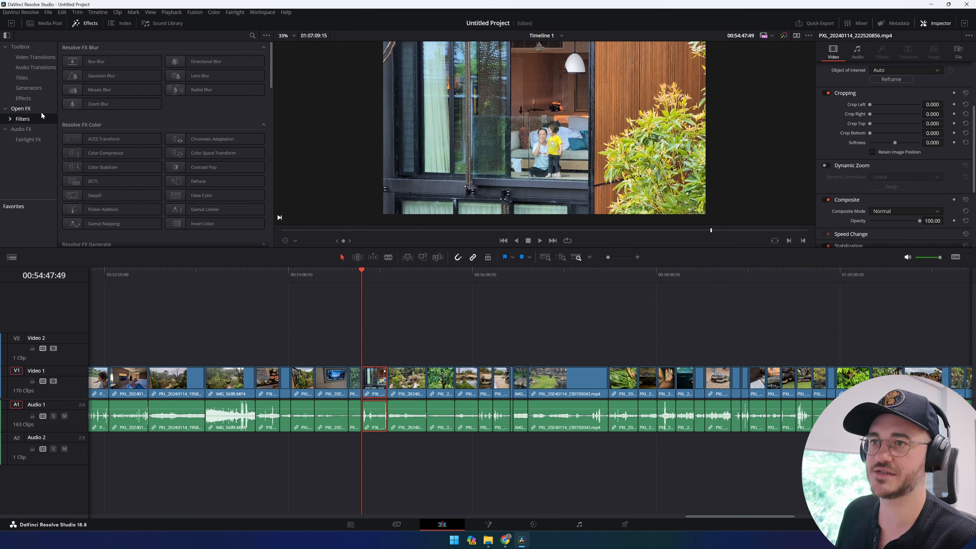
Step: Examine the Open FX filters and preview Camera Shake, Scanlines and Vignette on the selected clip
scroll(215, 110, down, 3)
scroll(165, 131, down, 15)
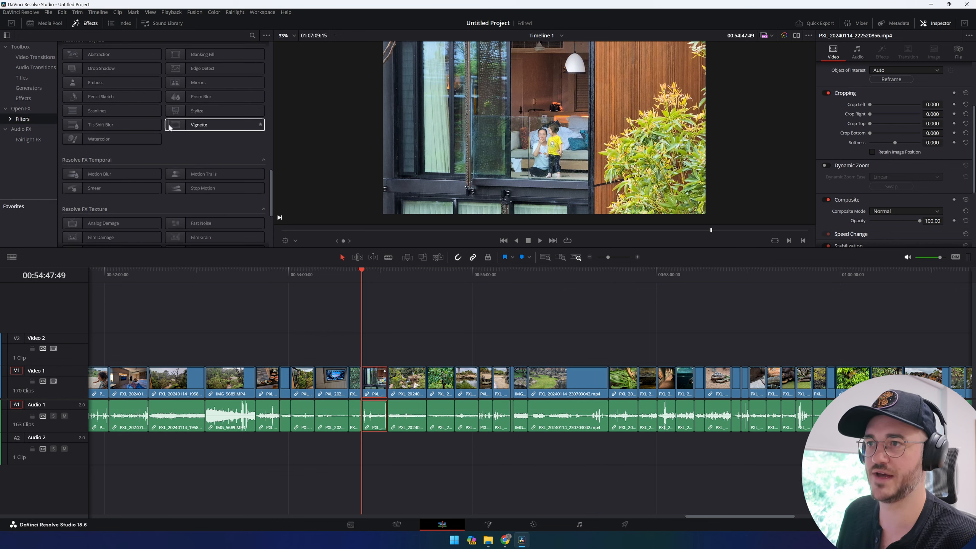
scroll(169, 128, down, 4)
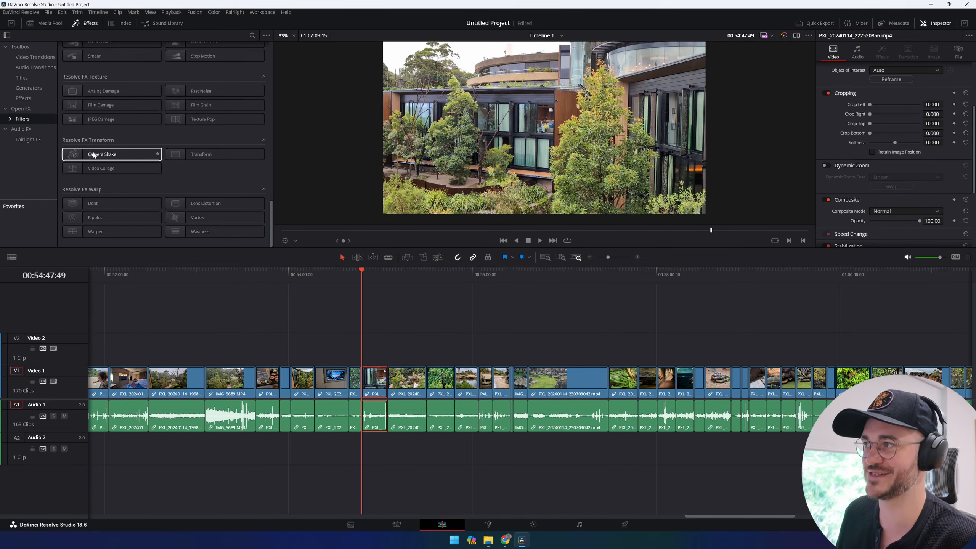
scroll(119, 153, up, 4)
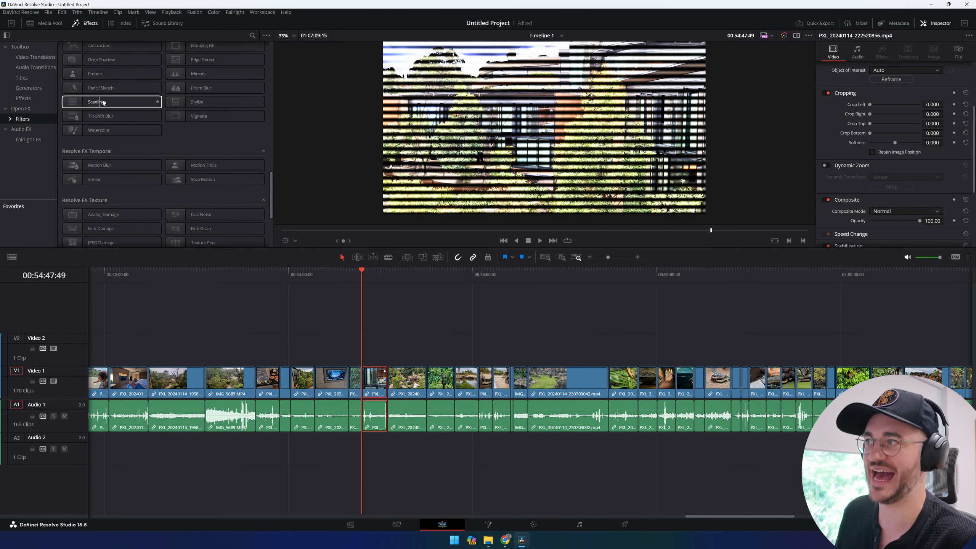
scroll(190, 139, up, 1)
click(190, 138)
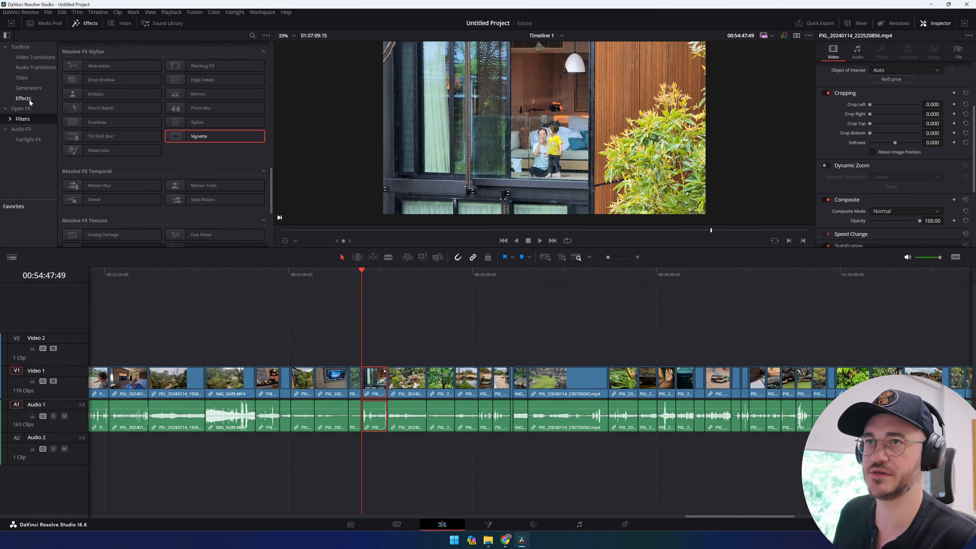
Step: Apply the Binoculars Fusion effect to PXL_20240114_222520856.mp4, play the clip and return to its start
click(51, 100)
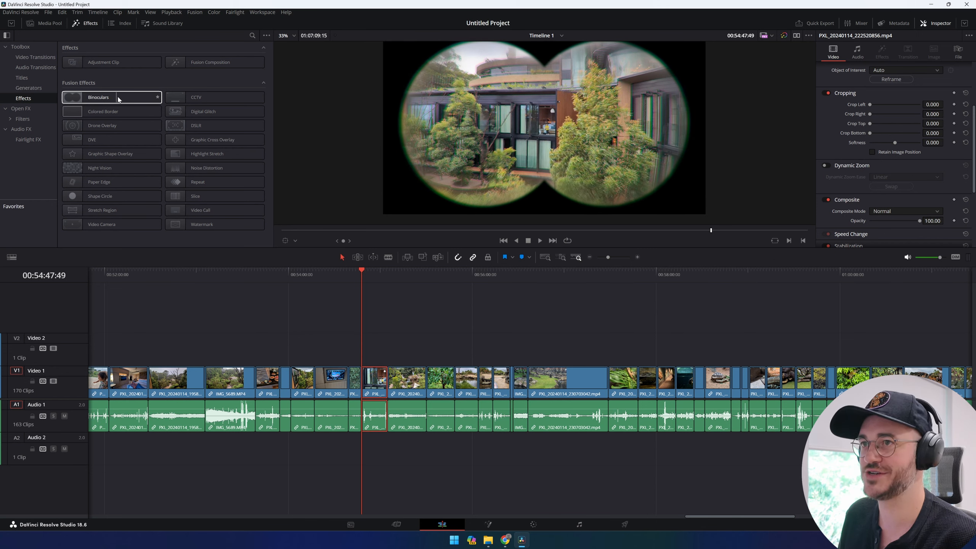
click(88, 99)
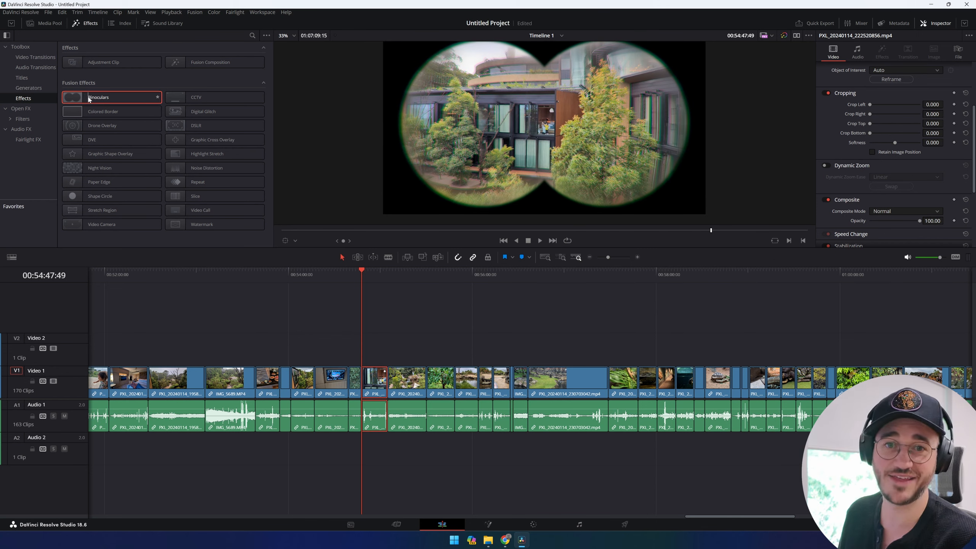
drag(88, 99, 376, 384)
key(space)
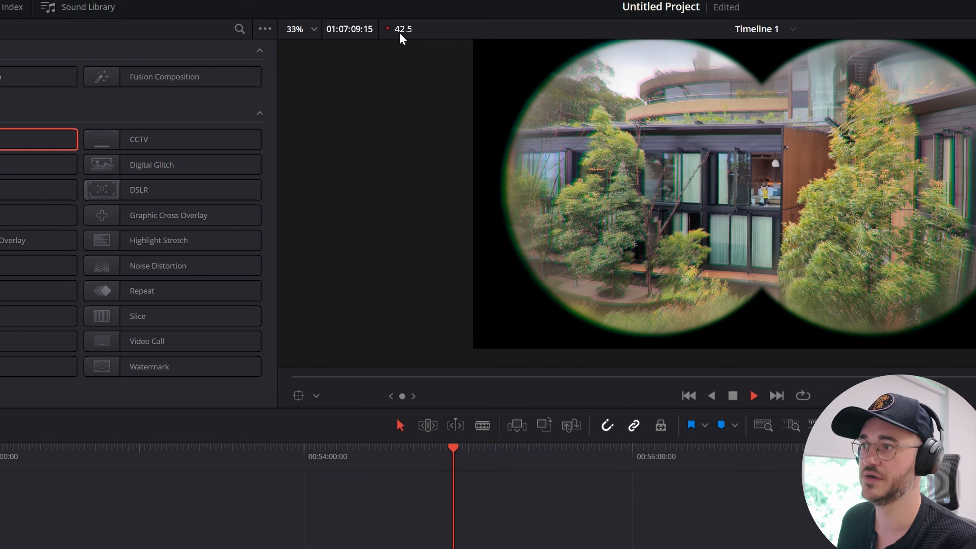
key(space)
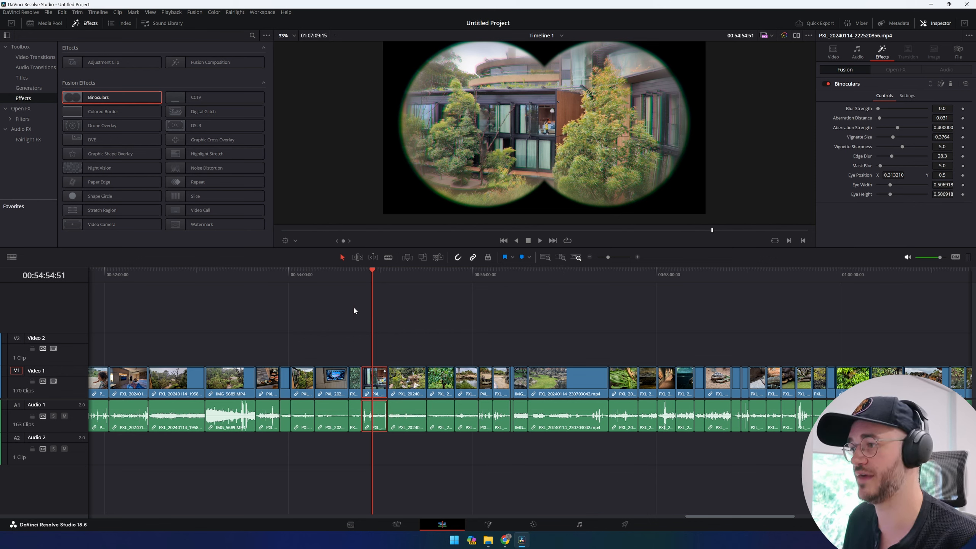
drag(372, 304, 363, 308)
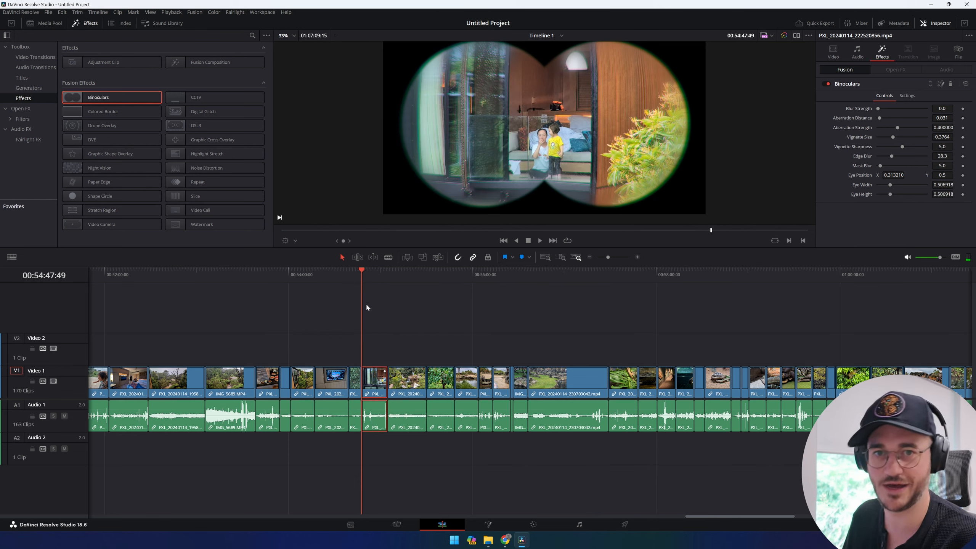
Step: Enable the Render Cache for playback of the slow effect
click(172, 12)
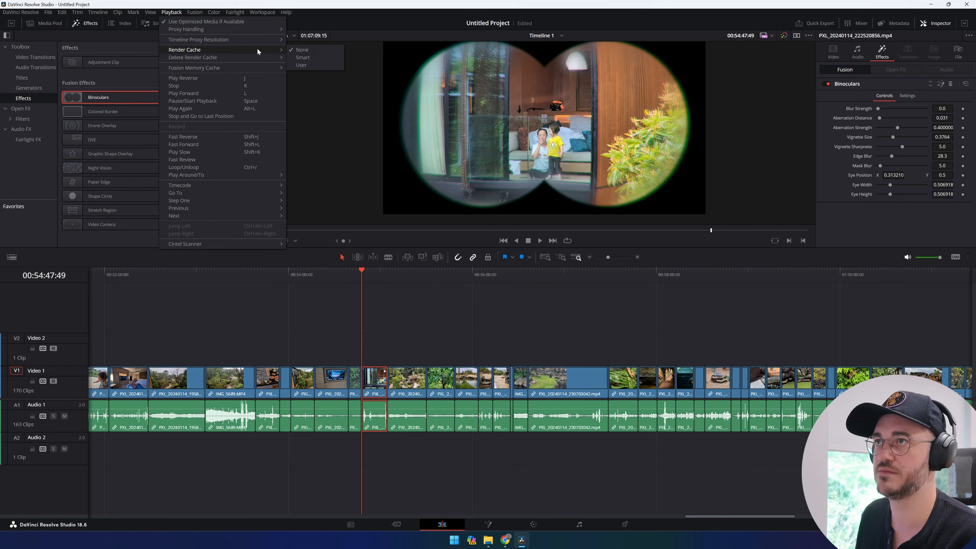
click(334, 290)
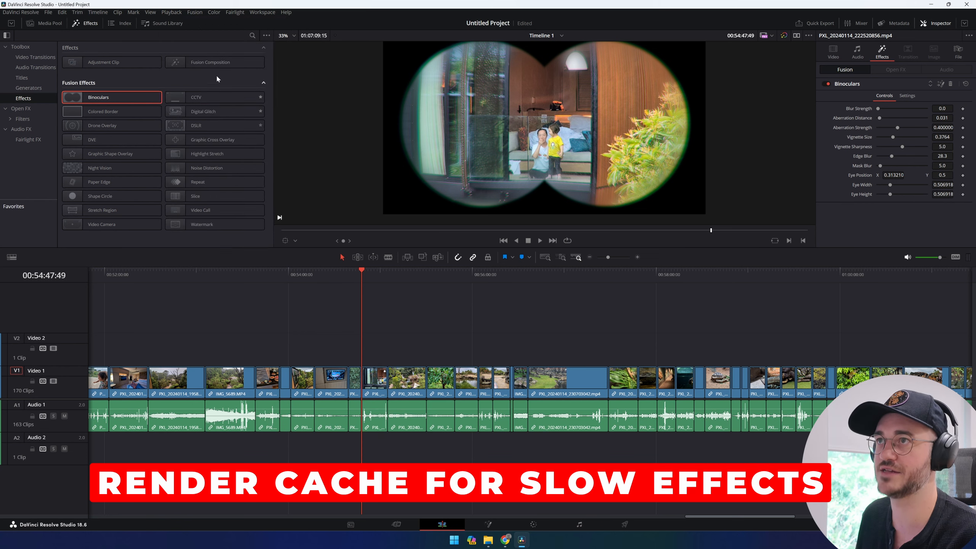
click(171, 12)
click(317, 62)
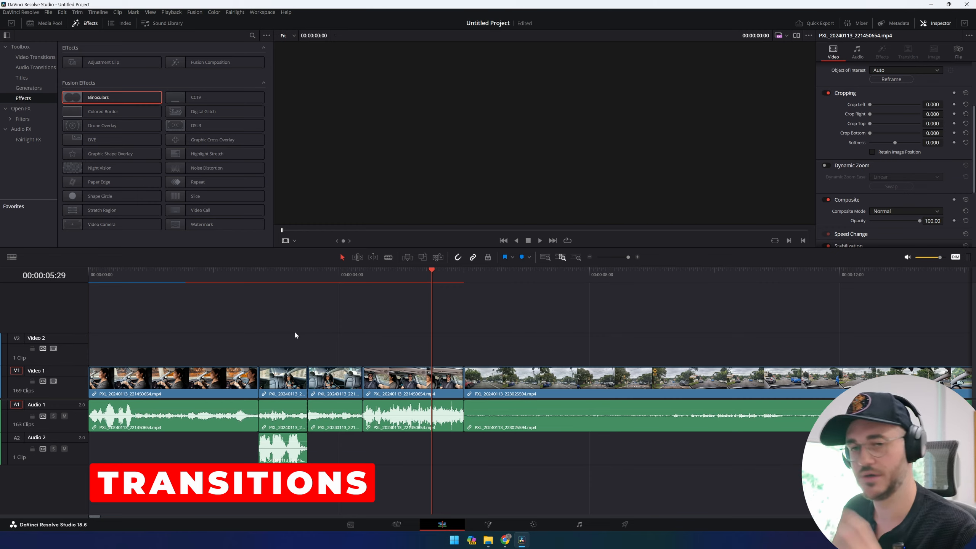
Step: Show the Video Transitions and place the playhead at 00:00:05:50, just before the cut from the car interior to the street view
key(space)
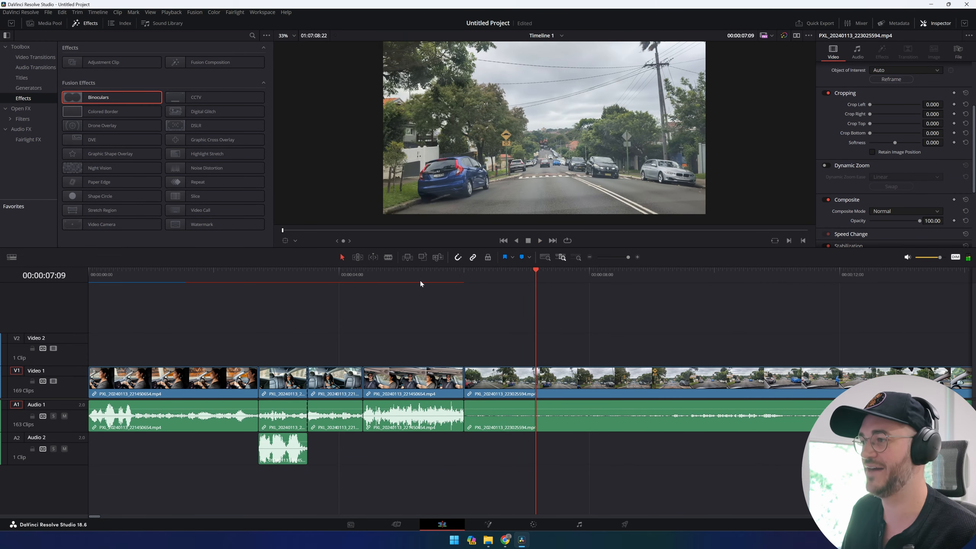
click(422, 273)
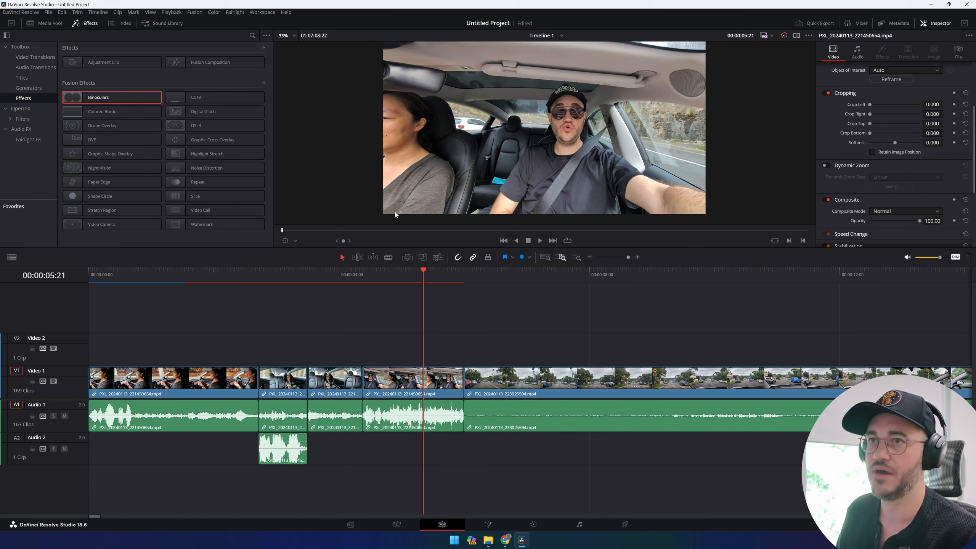
click(31, 57)
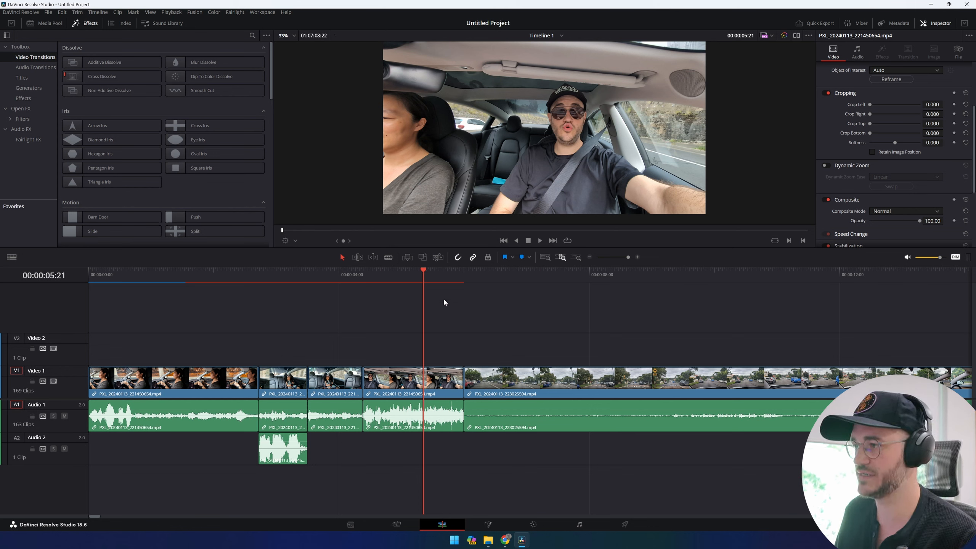
drag(424, 303, 454, 304)
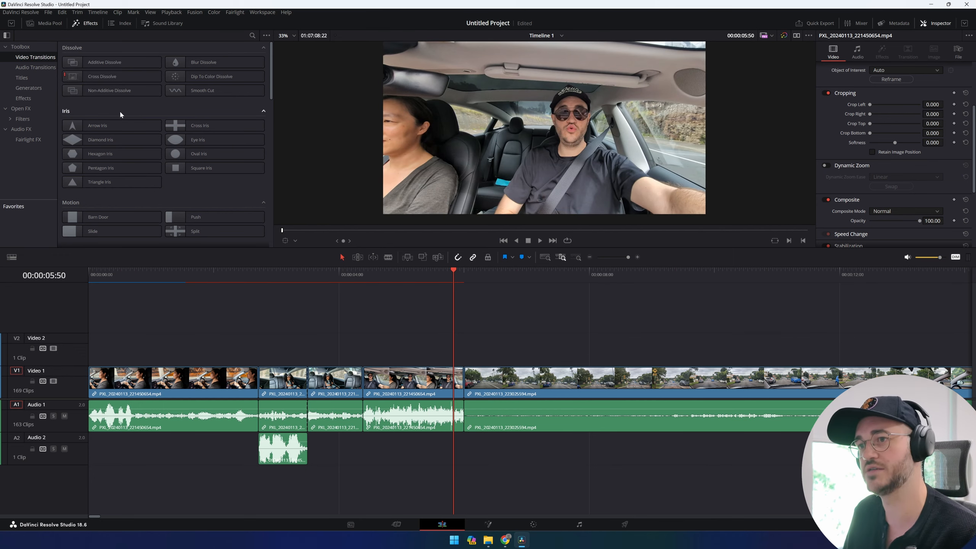
Step: Examine the available video transitions and preview Mosaic, Pan Left and Burn Away at the cut
scroll(119, 110, down, 3)
scroll(154, 146, down, 5)
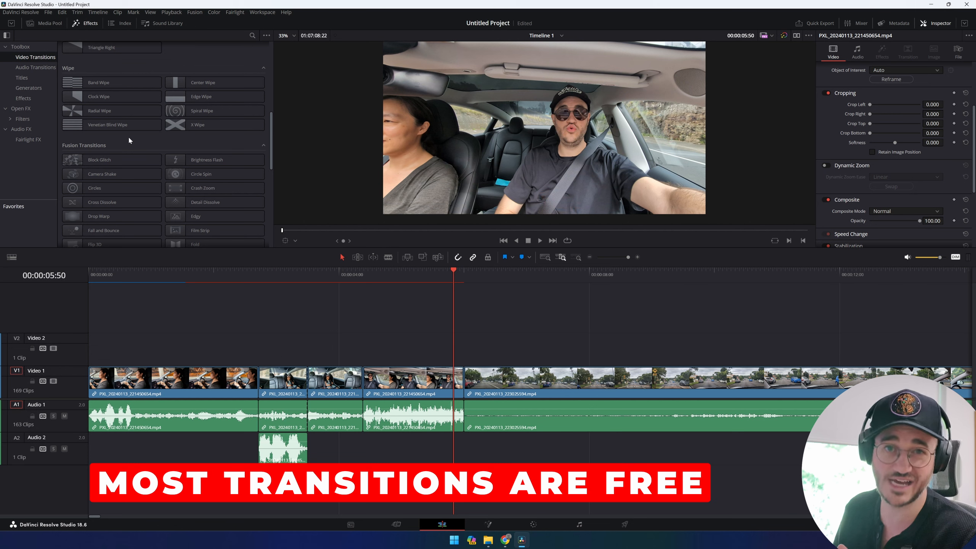
scroll(129, 140, down, 3)
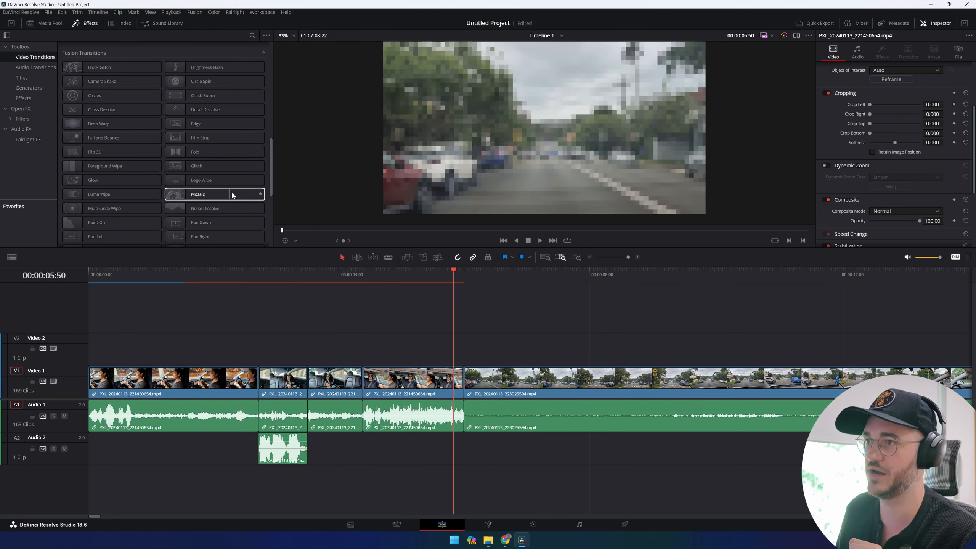
scroll(194, 191, down, 2)
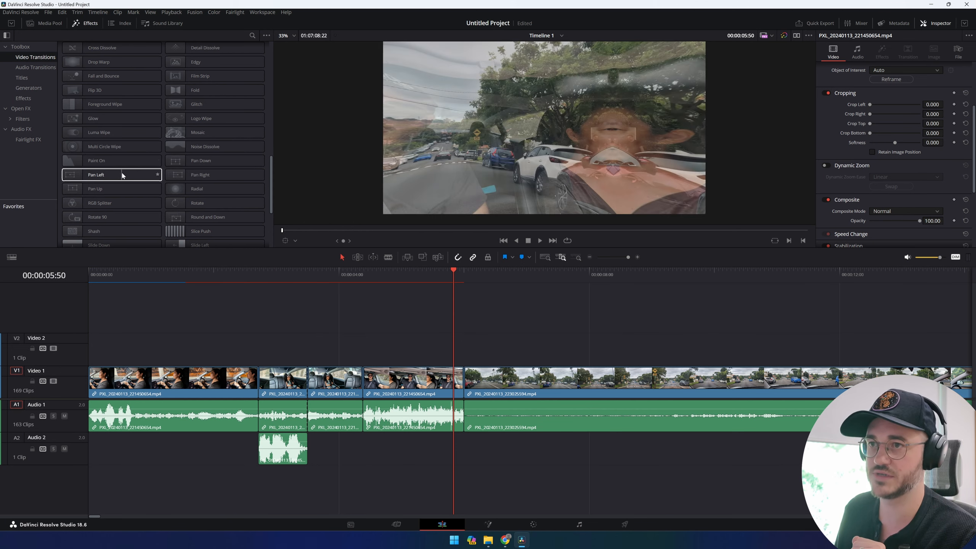
scroll(123, 175, down, 1)
scroll(156, 151, down, 3)
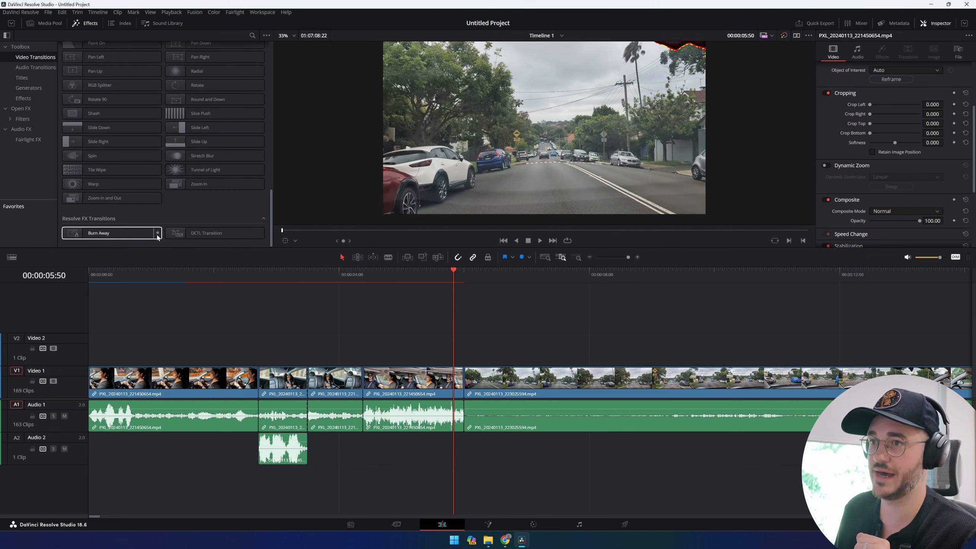
Step: Add the Burn Away transition at the cut between the car interior and street clips and play through it
mouse_move(88, 223)
mouse_down()
mouse_move(404, 374)
mouse_move(474, 384)
mouse_move(251, 265)
mouse_move(88, 226)
mouse_move(88, 236)
mouse_up()
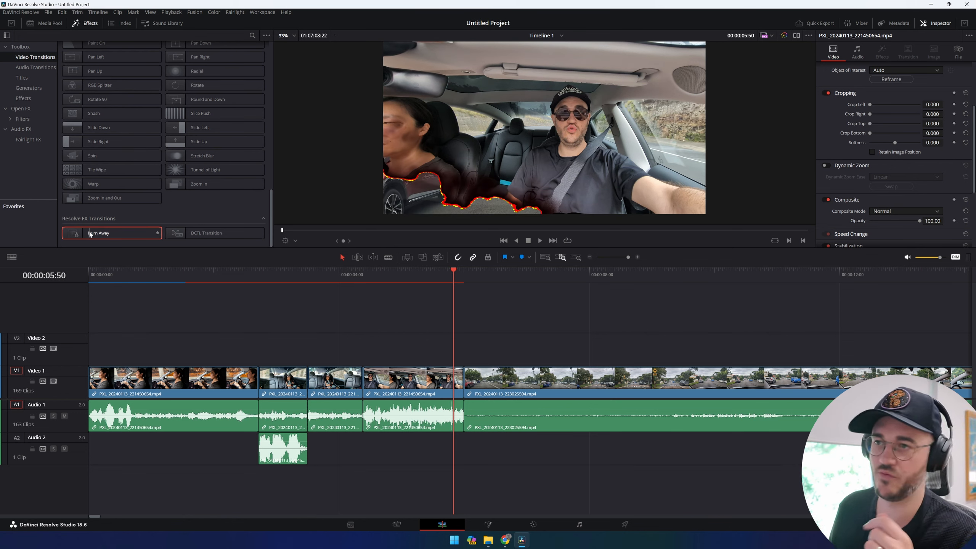
mouse_move(109, 236)
mouse_down()
mouse_move(441, 385)
mouse_move(463, 387)
mouse_up()
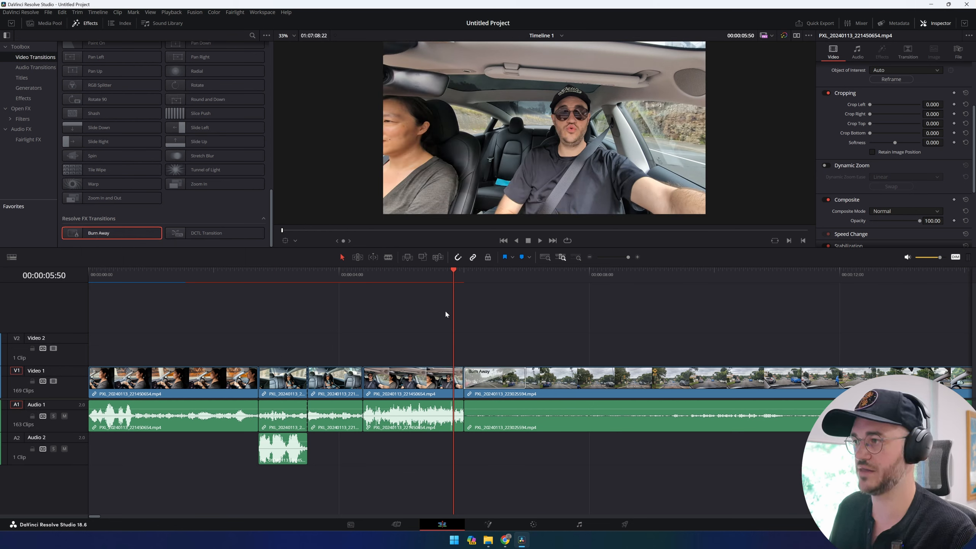
click(438, 272)
key(space)
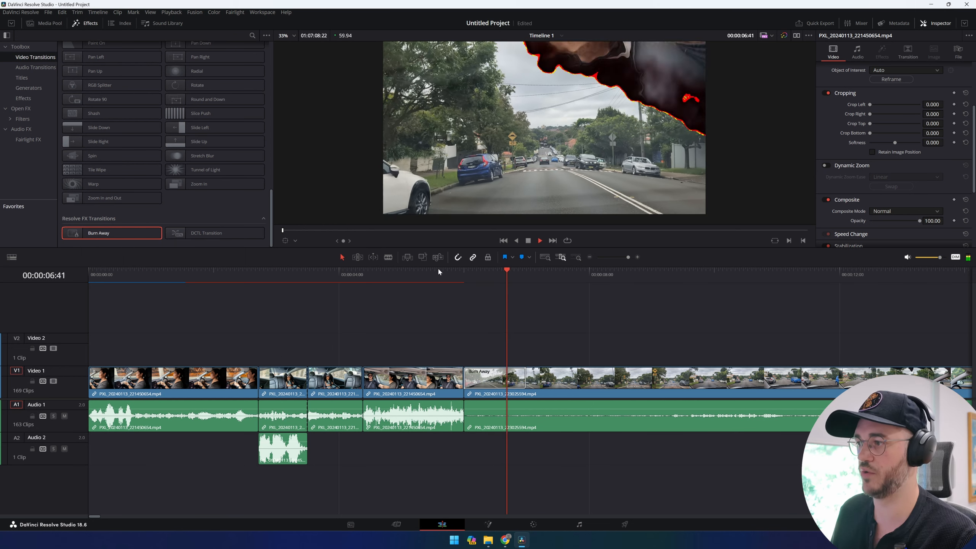
key(space)
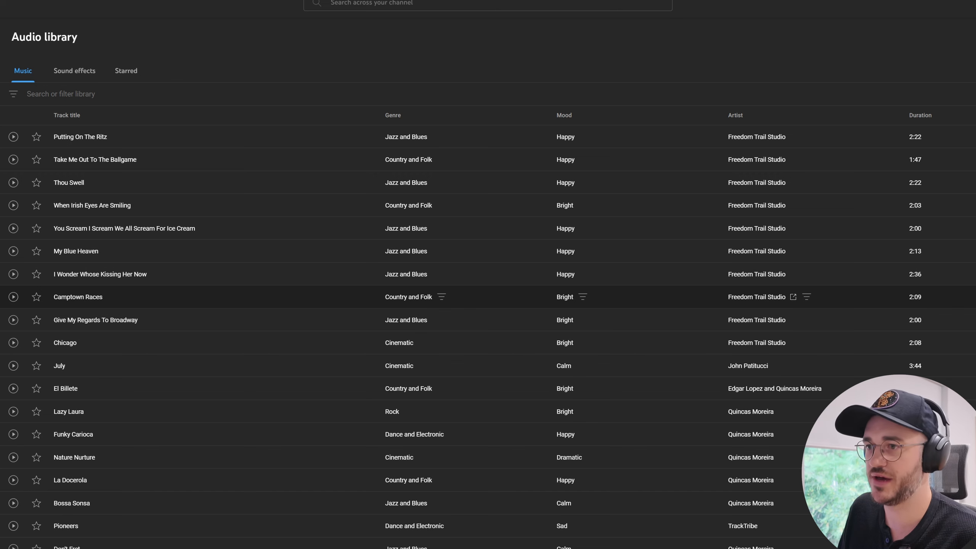
Step: Preview the track Camptown Races in the YouTube Audio library and stop its playback
click(13, 296)
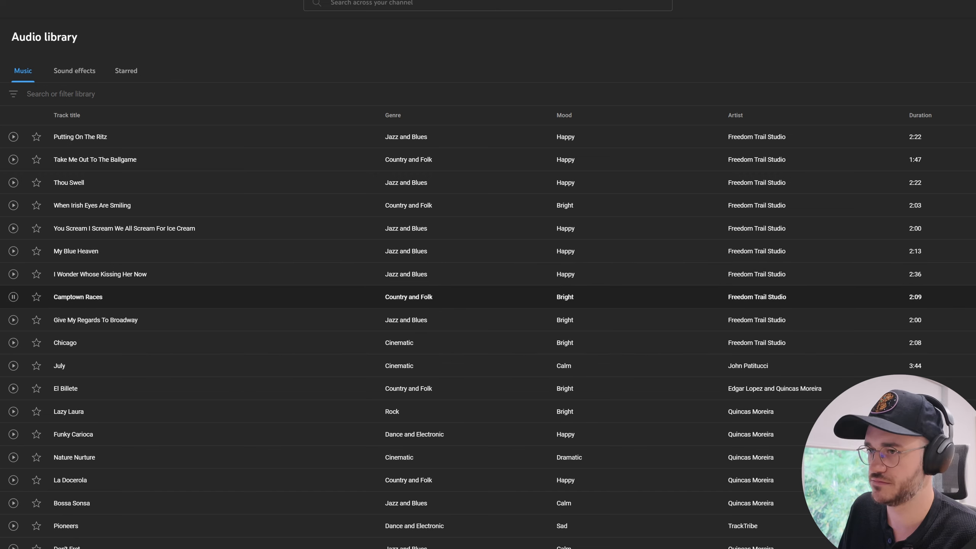
click(13, 297)
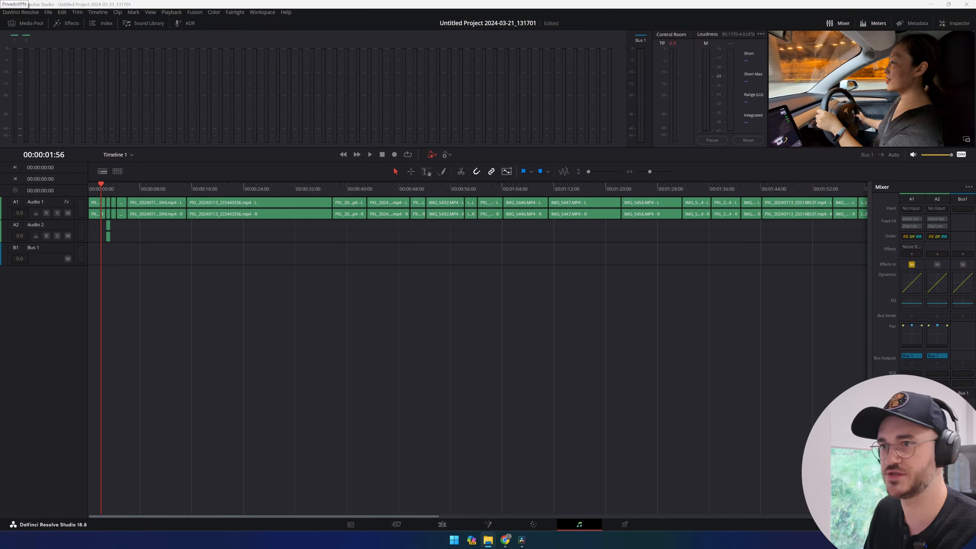
Step: Place Camptown Races on a new Audio 3 track from the timeline's start in Fairlight, listen to it and return to 00:00:01:59
drag(440, 253, 89, 253)
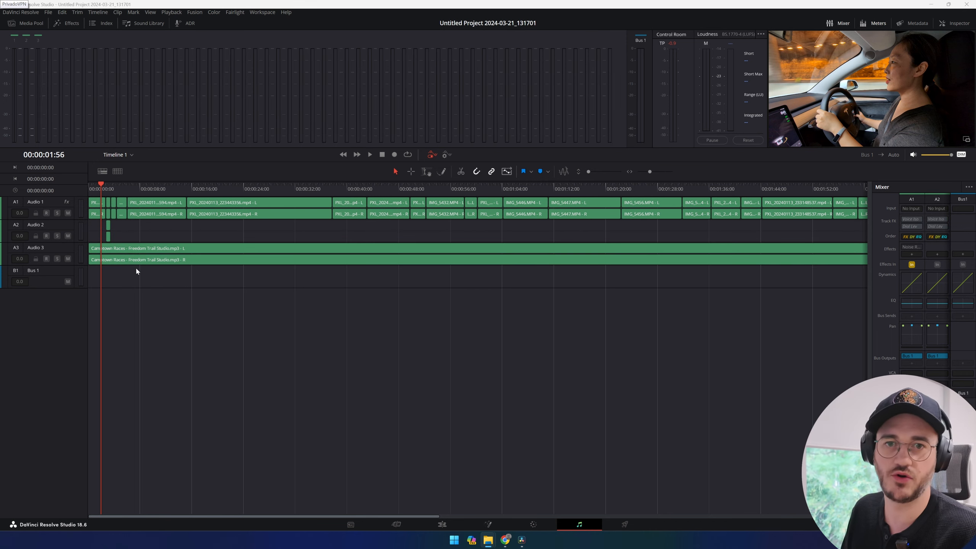
key(space)
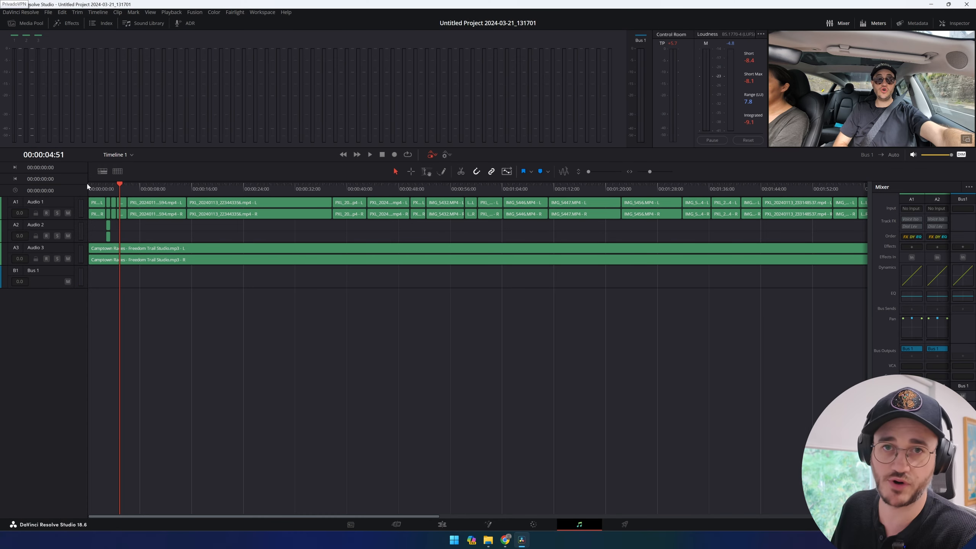
click(102, 188)
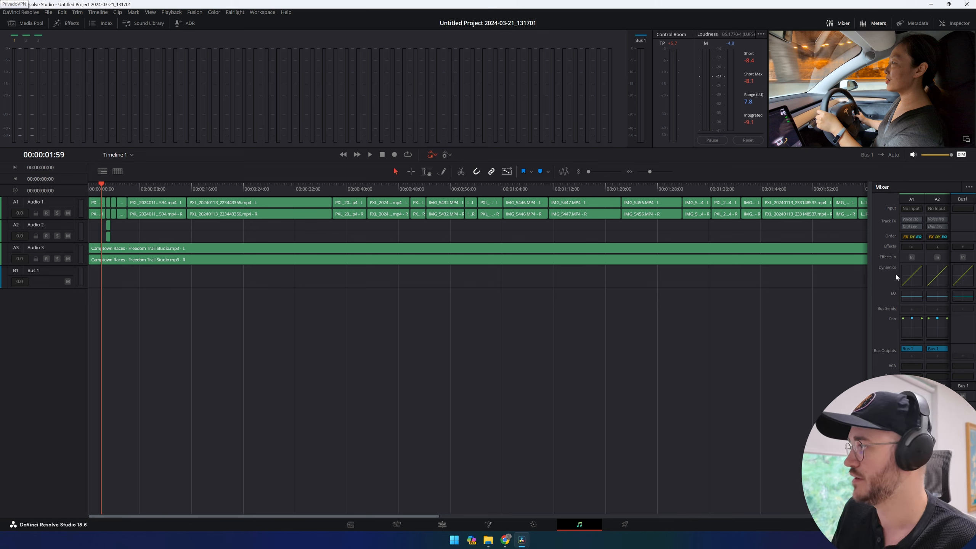
Step: Add the Noise Reduction effect to the Audio 1 track and close its settings with the manual defaults
double_click(909, 274)
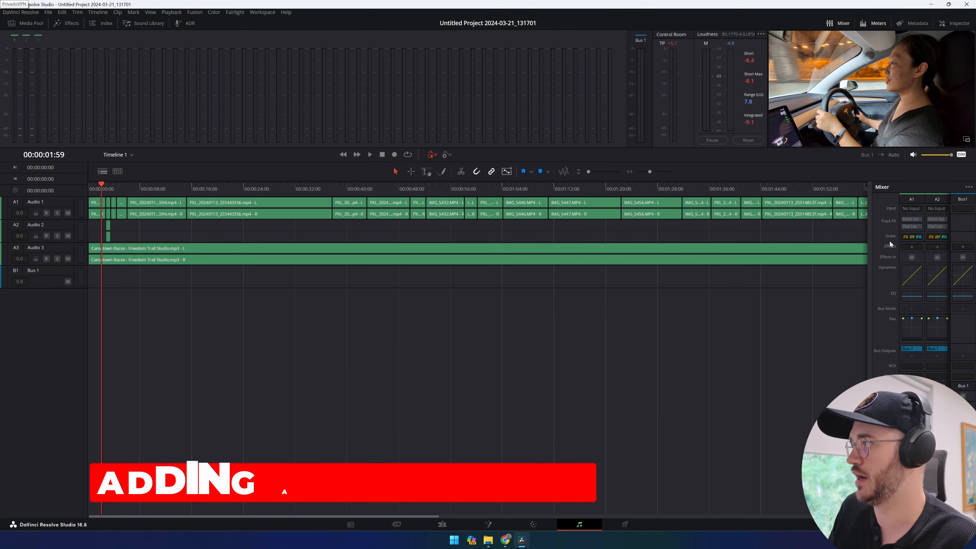
click(911, 247)
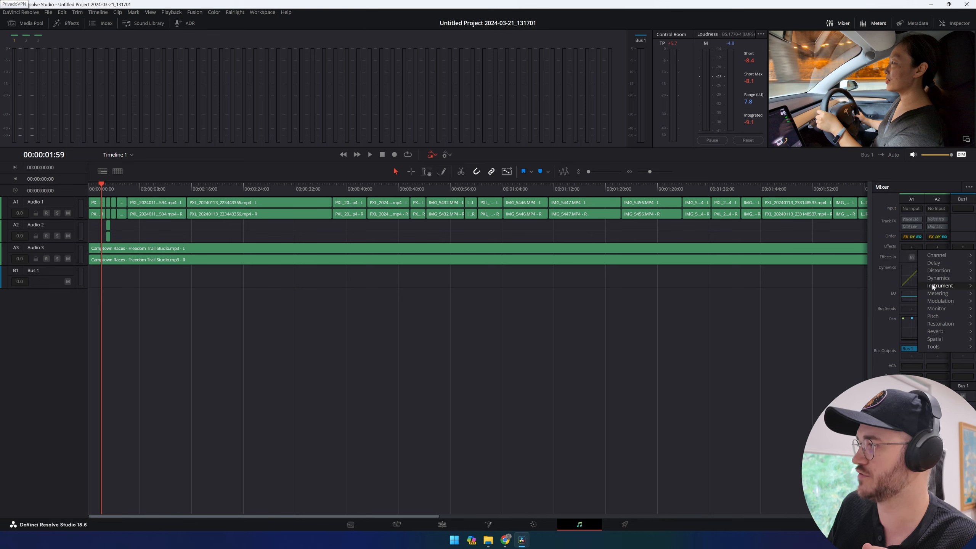
mouse_move(939, 325)
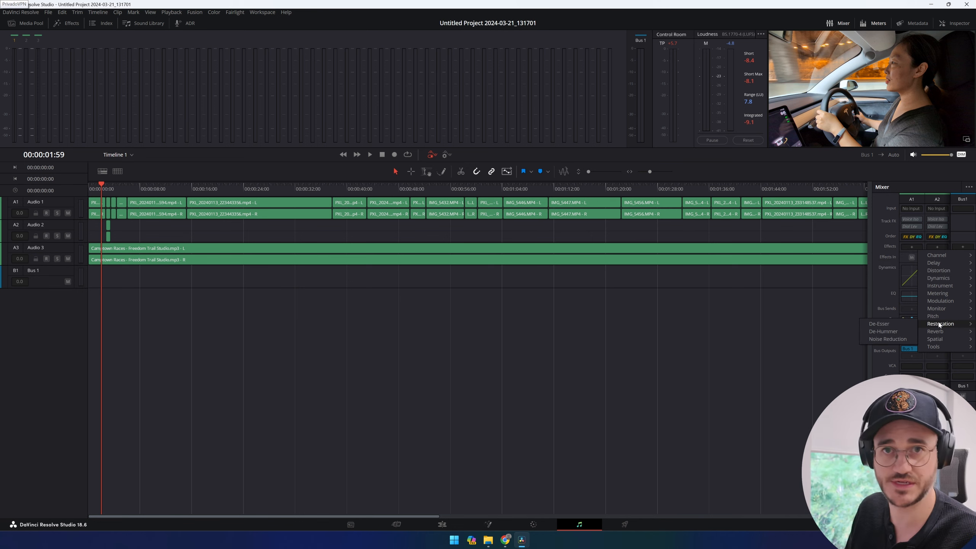
click(894, 339)
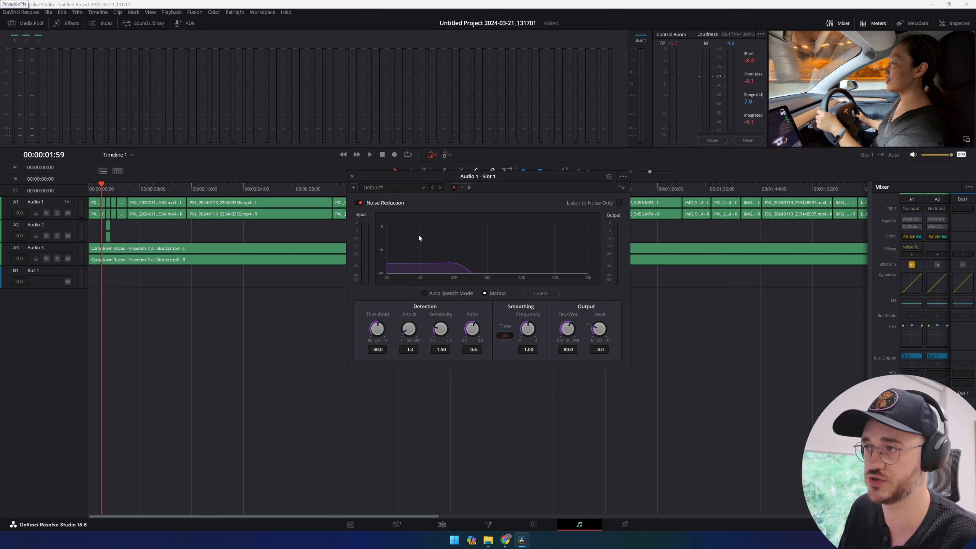
click(352, 177)
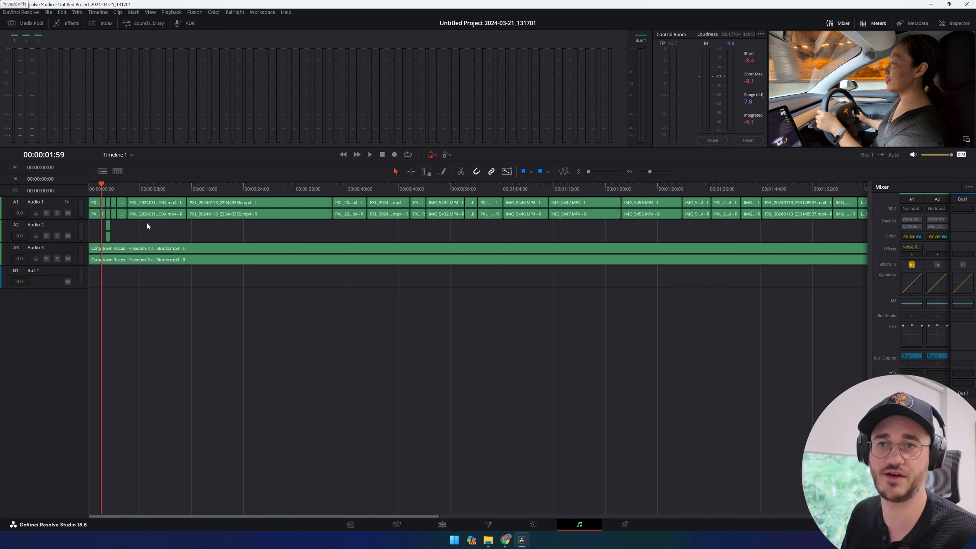
Step: Examine the audio normalization modes for the selected Audio 1 clips, trying Disney - 2.0 and YouTube without applying either
drag(147, 226, 379, 214)
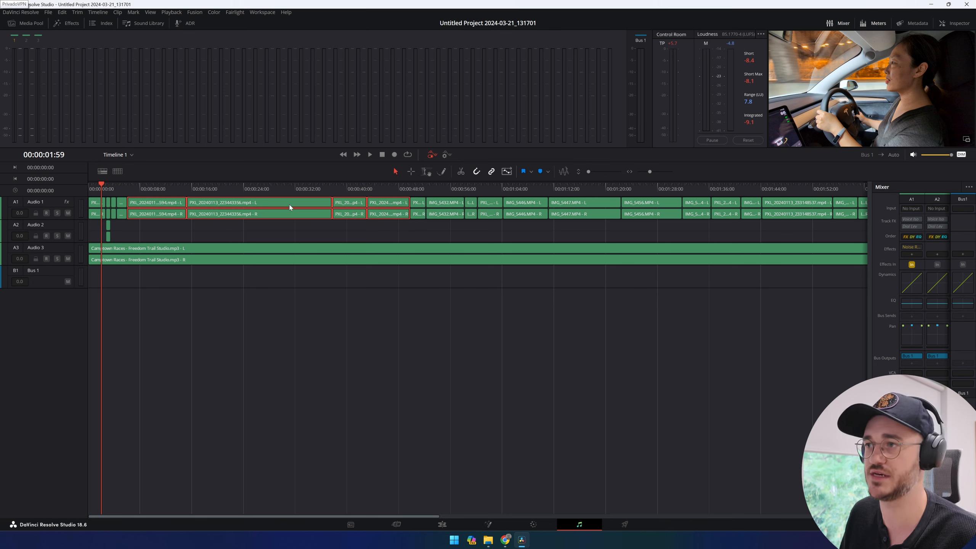
right_click(271, 203)
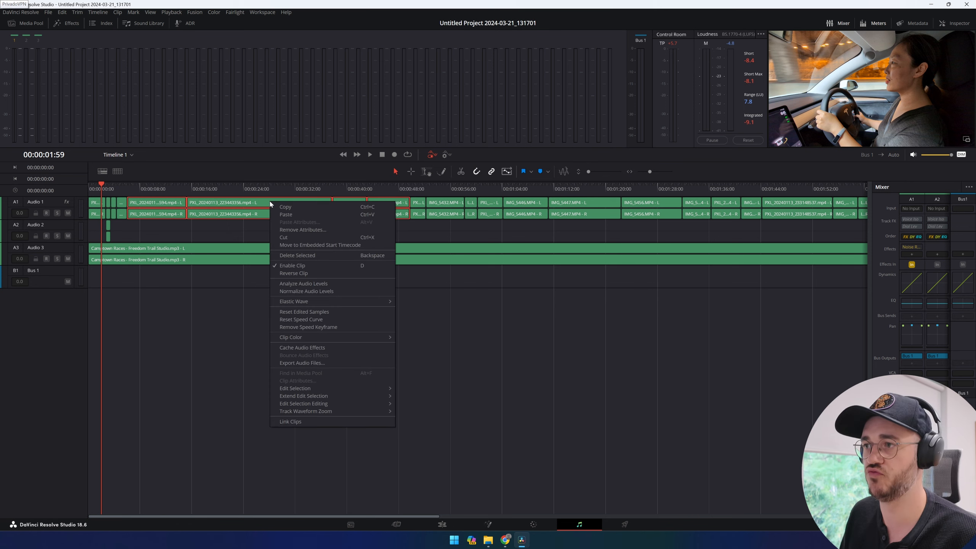
click(331, 291)
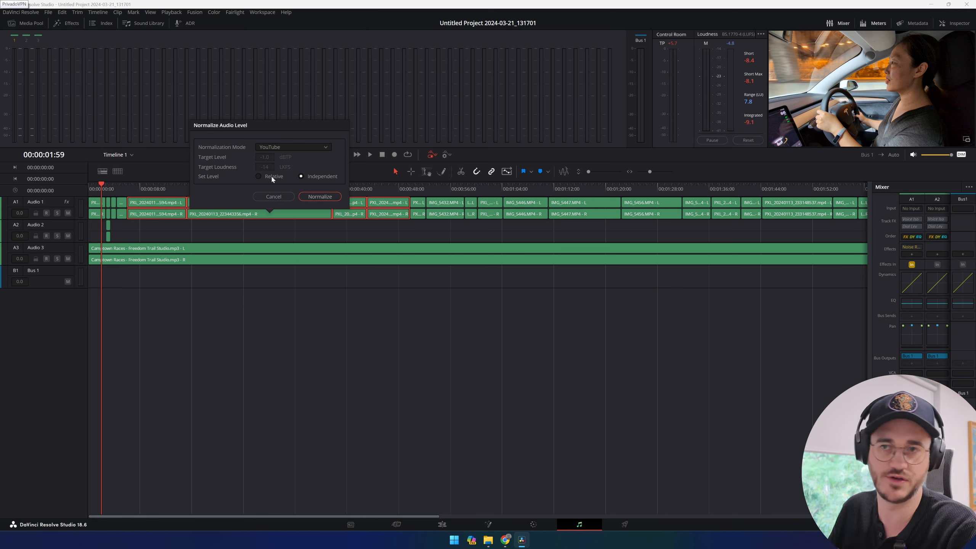
click(289, 146)
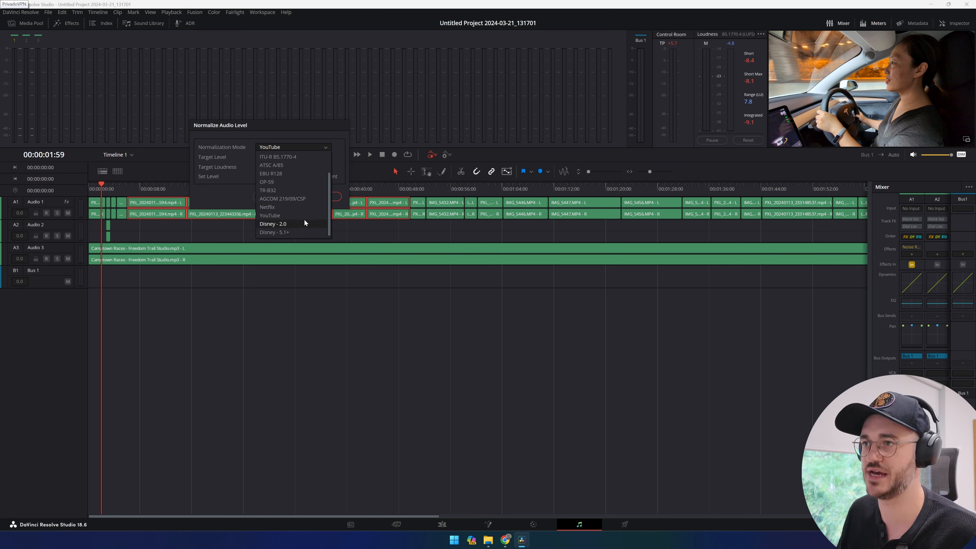
click(303, 223)
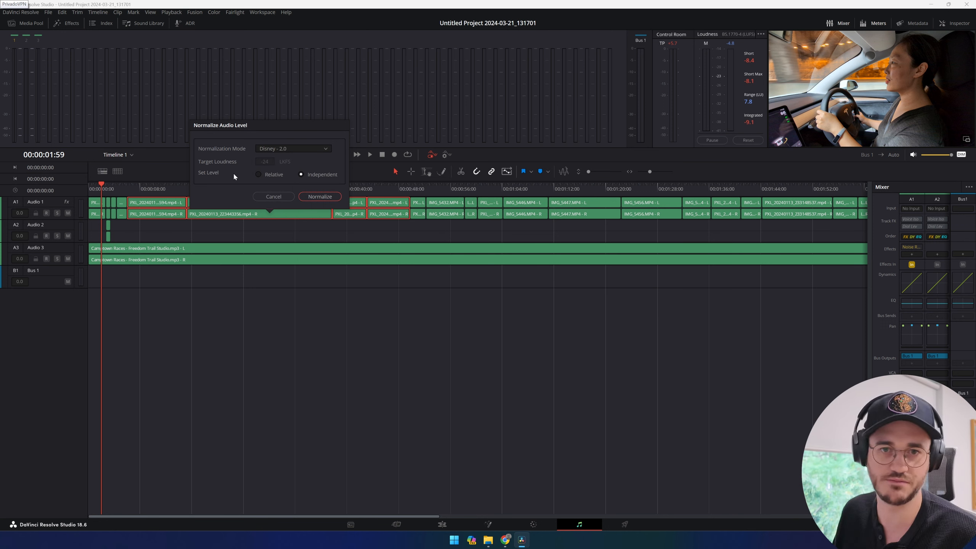
click(283, 149)
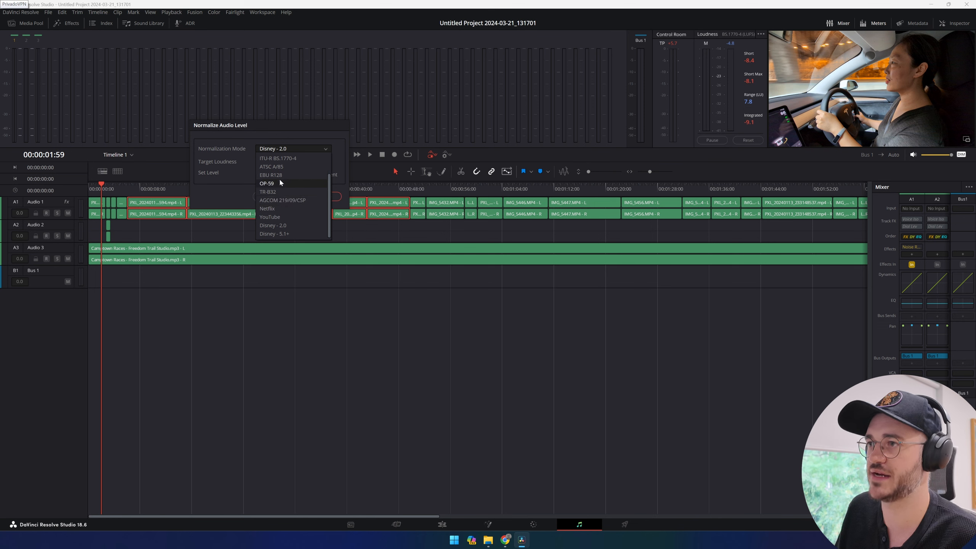
click(281, 208)
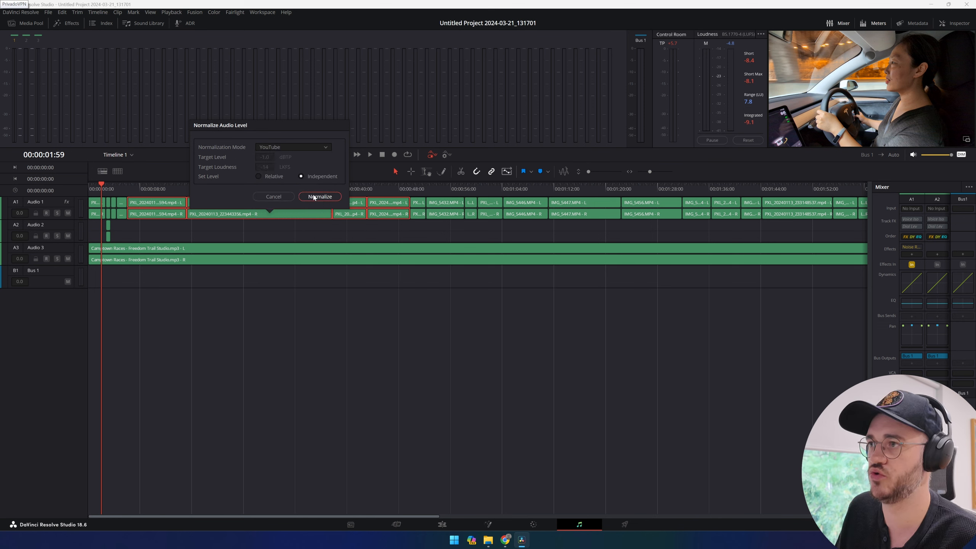
click(284, 196)
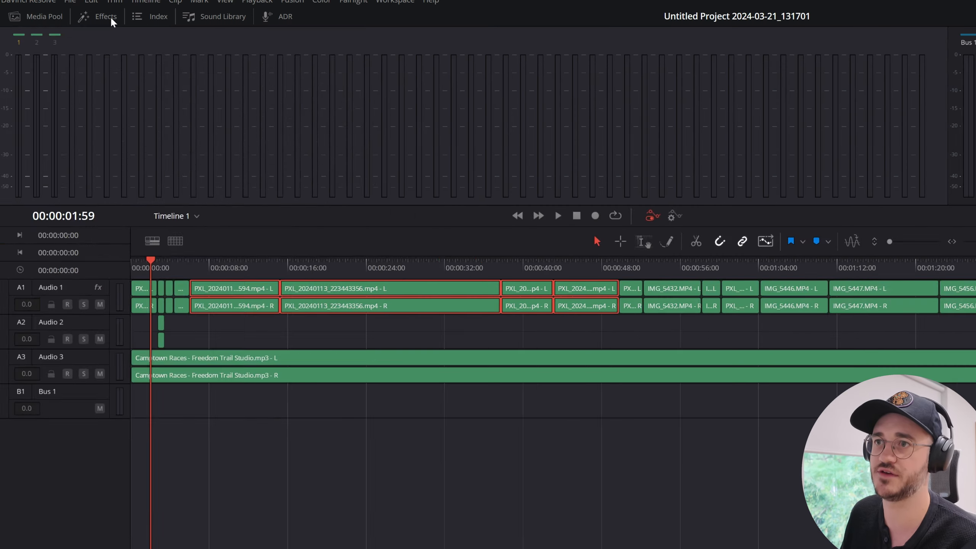
Step: Display the Fairlight FX effects list and the Cross Fade audio transitions
click(67, 23)
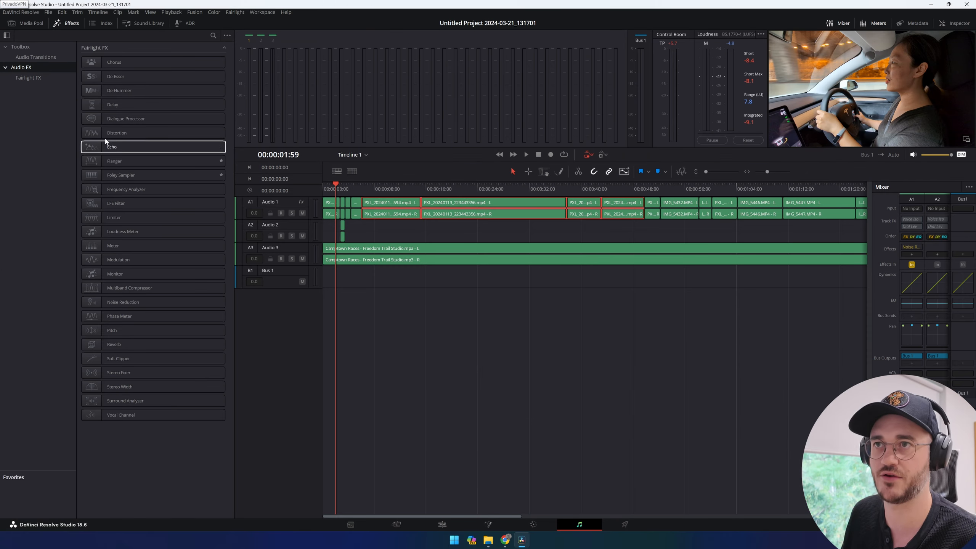
click(43, 58)
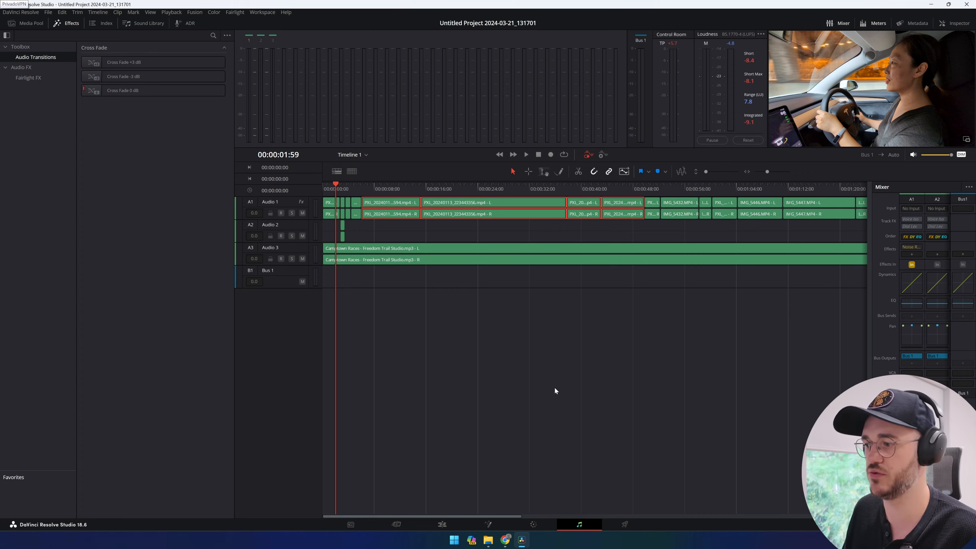
Step: On the Edit page, locate the timeline clip PXL_20240114_033303539.mp4 in the media pool and open its audio transcription
click(457, 524)
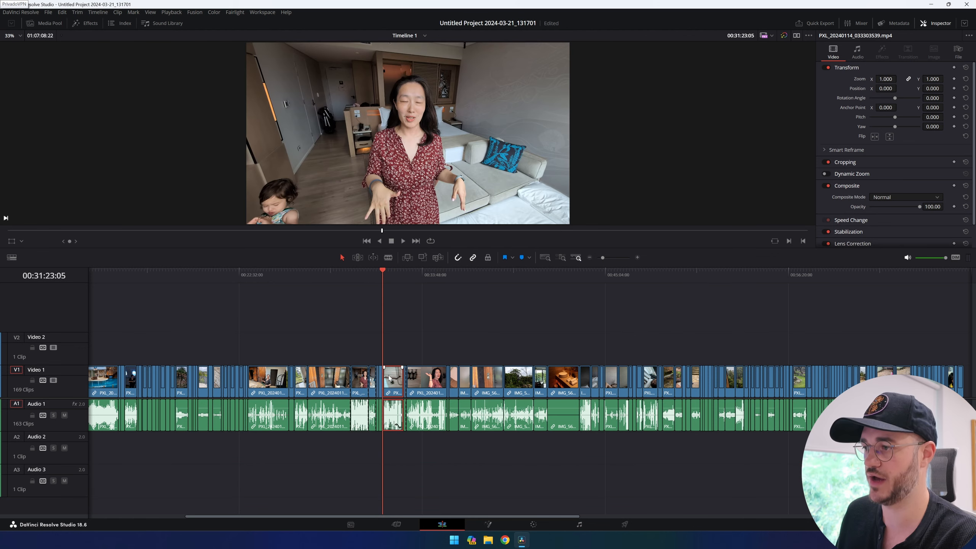
right_click(396, 381)
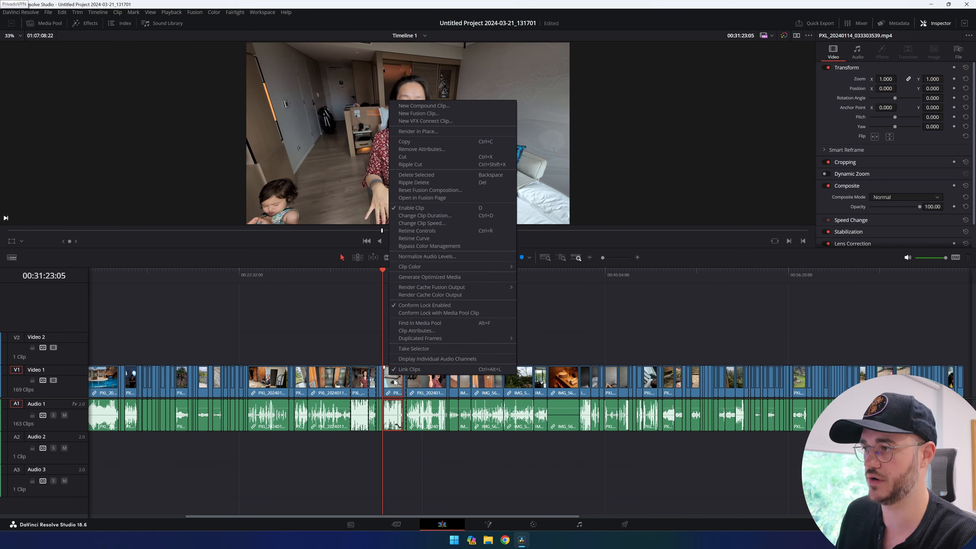
click(423, 324)
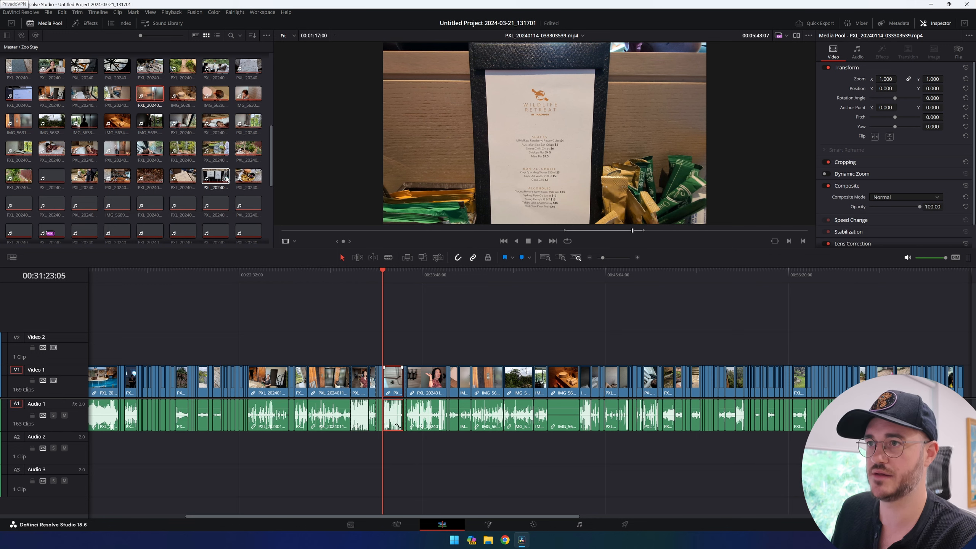
scroll(227, 179, up, 4)
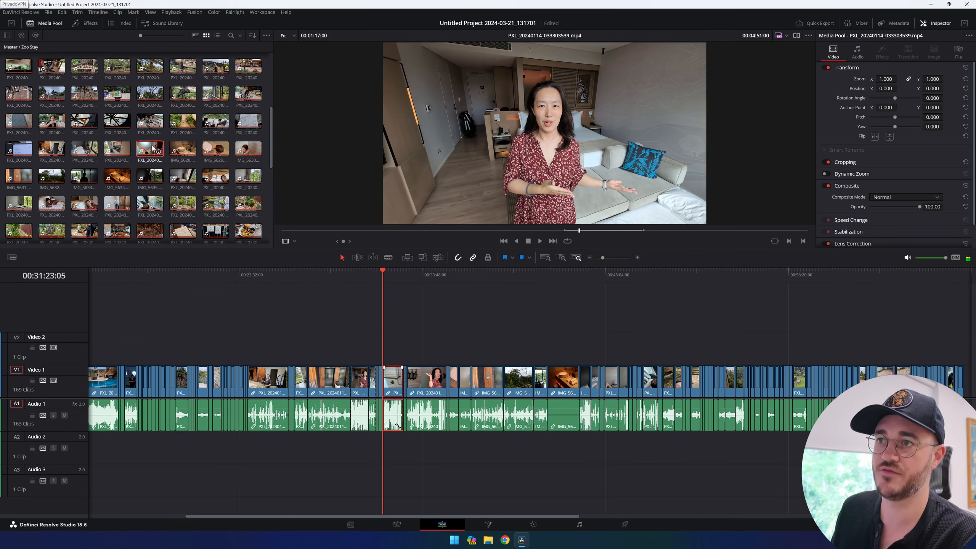
click(36, 37)
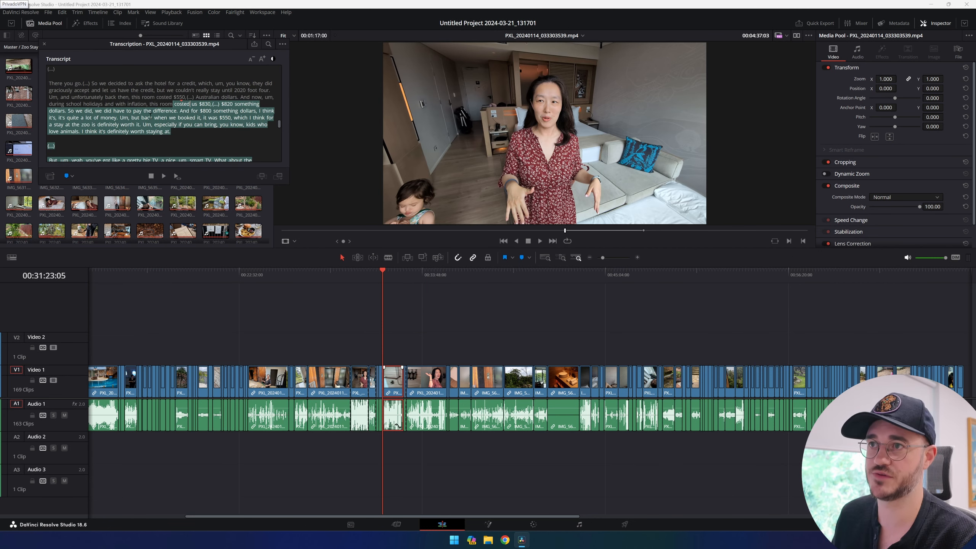
Step: Navigate the clip through words in its transcript, play the passages from "There you go" and "But, um, yeah", and close the transcription
click(128, 118)
click(191, 116)
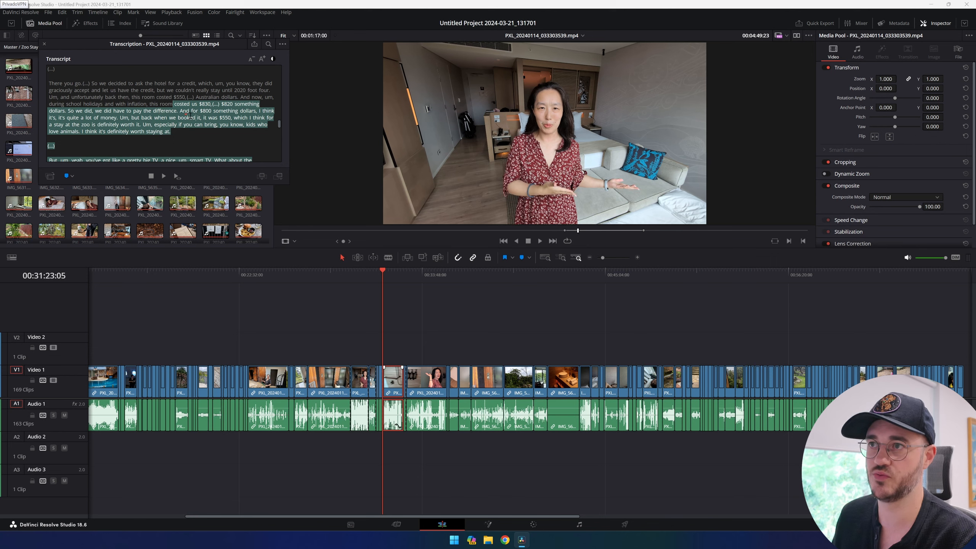
click(177, 104)
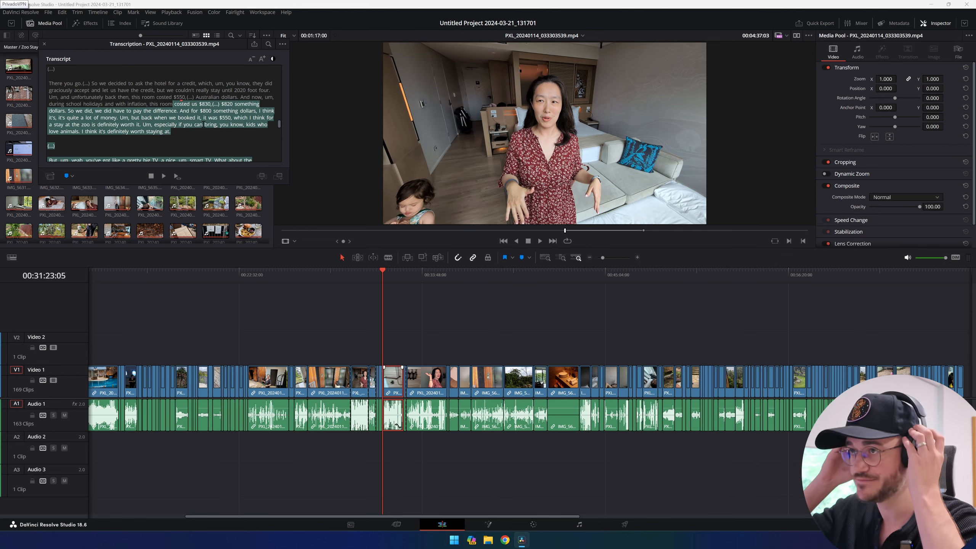
click(69, 94)
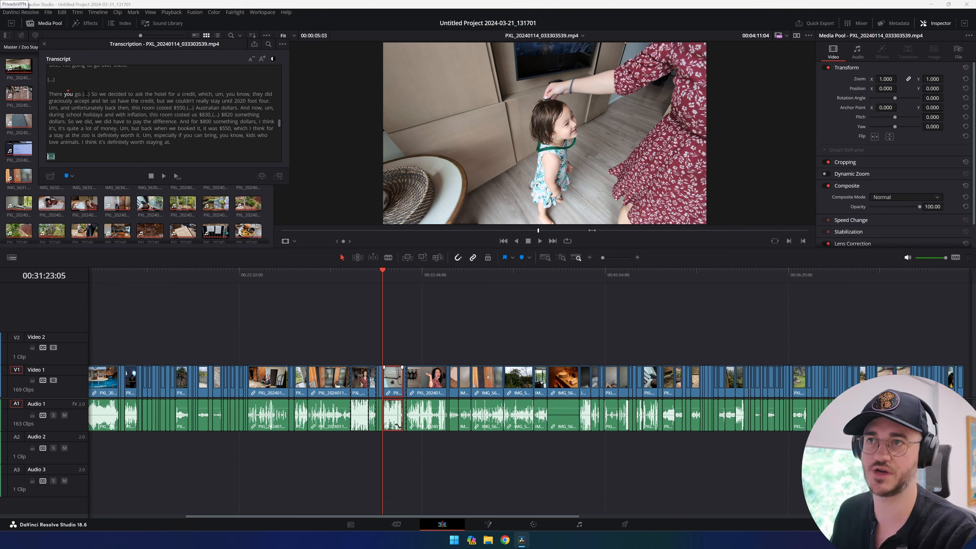
key(space)
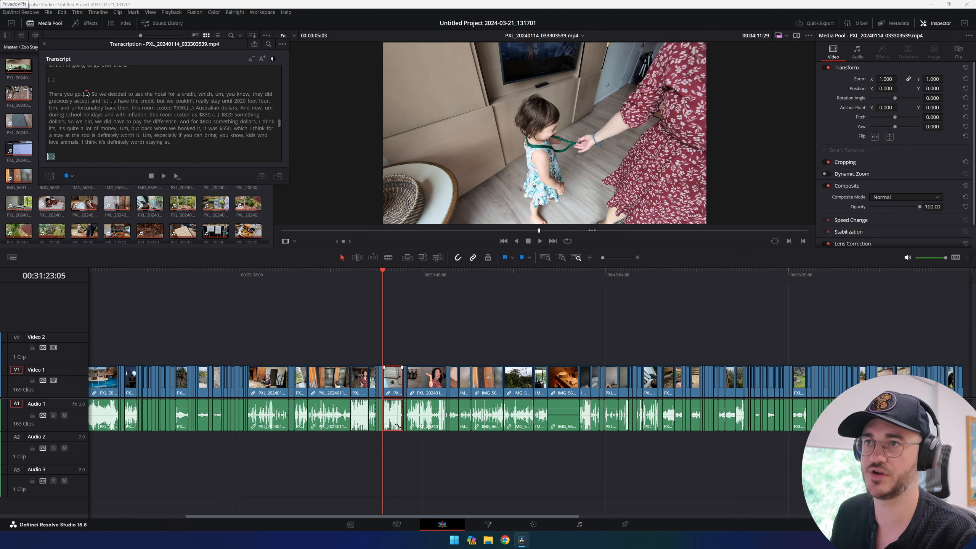
scroll(131, 103, down, 3)
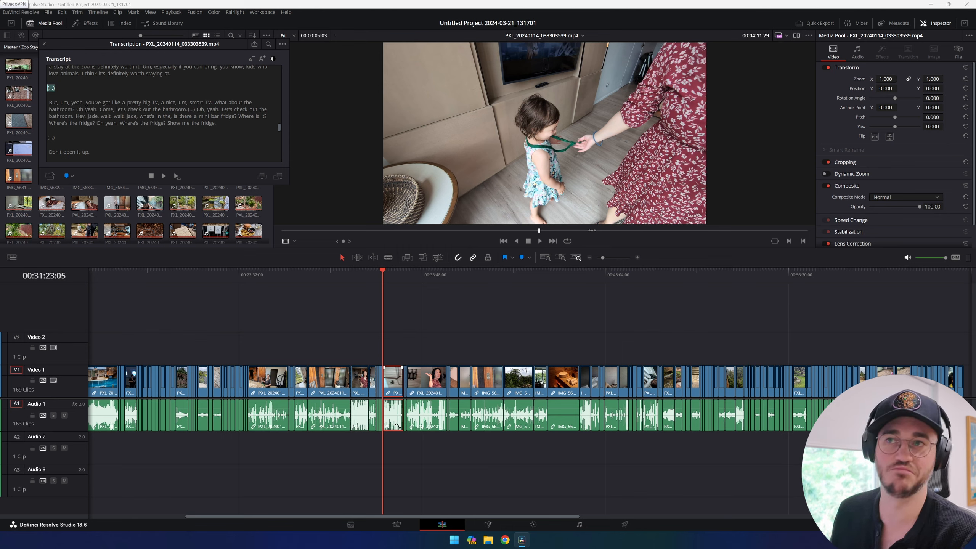
click(61, 103)
key(space)
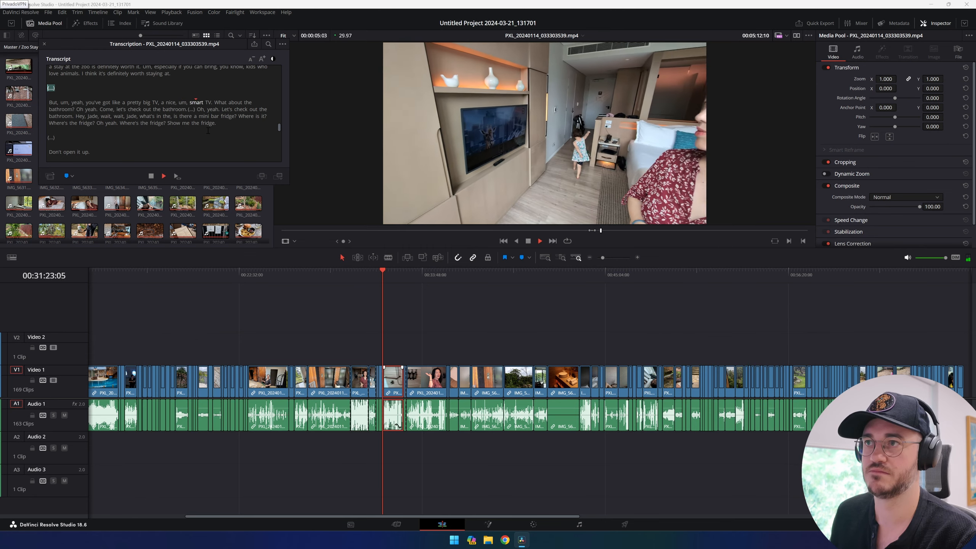
key(space)
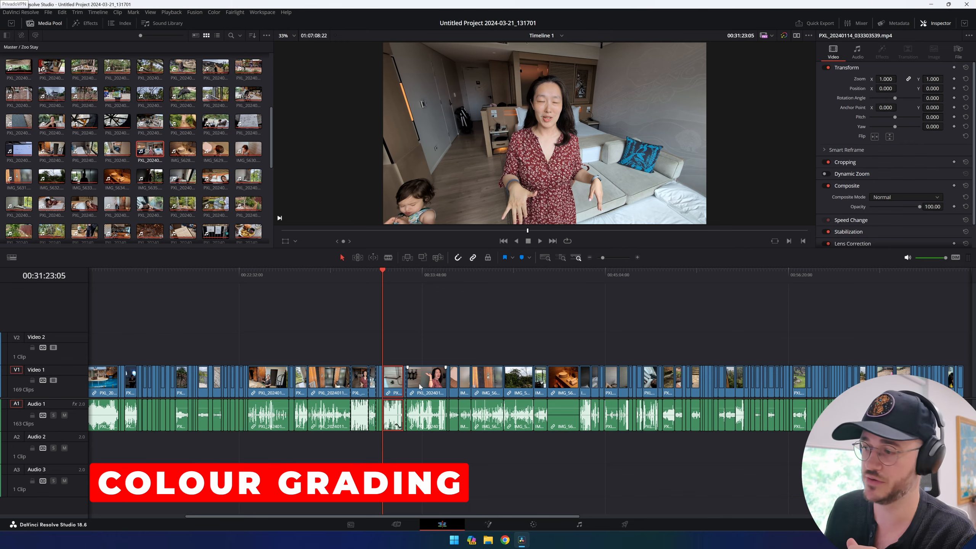
Step: Open the Color page and select clip 82, the woman standing in front of the hotel bed
click(534, 524)
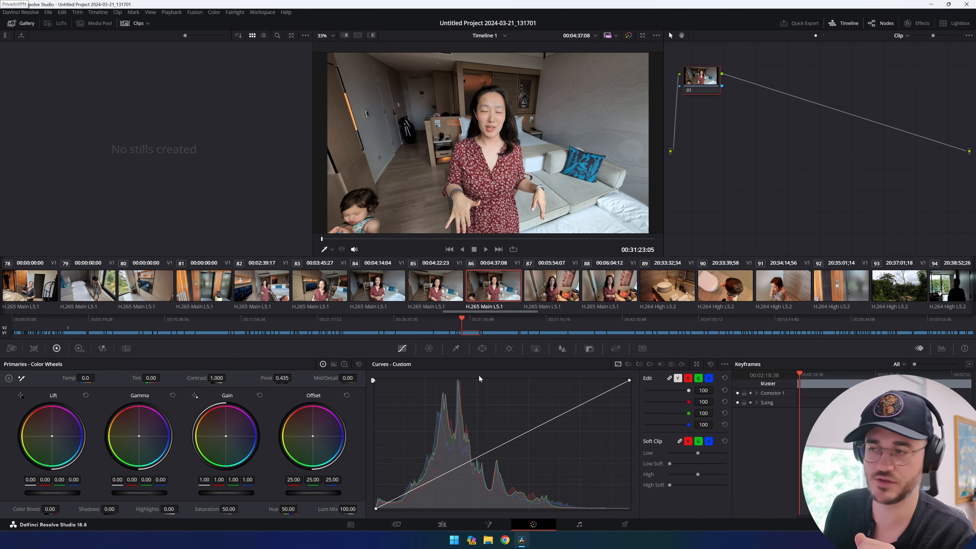
click(167, 291)
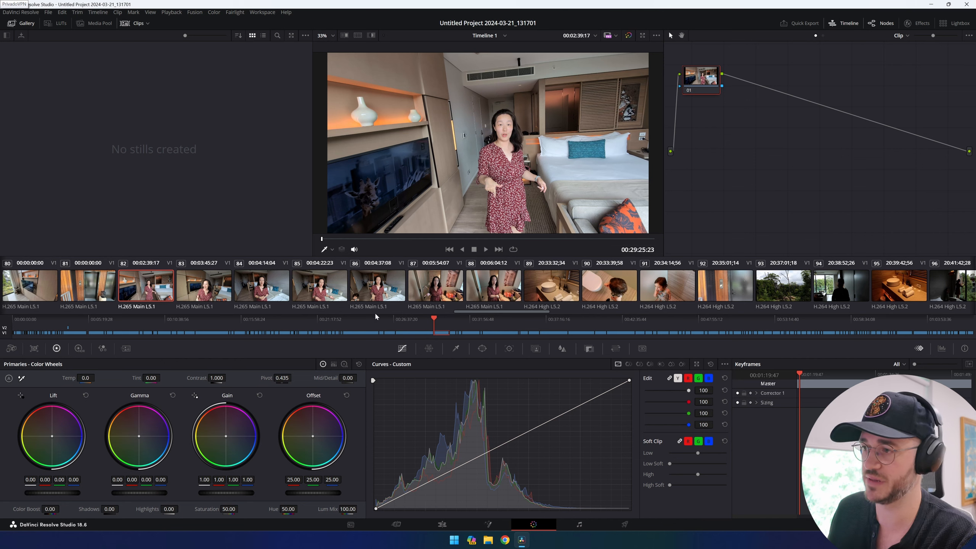
click(195, 288)
click(158, 289)
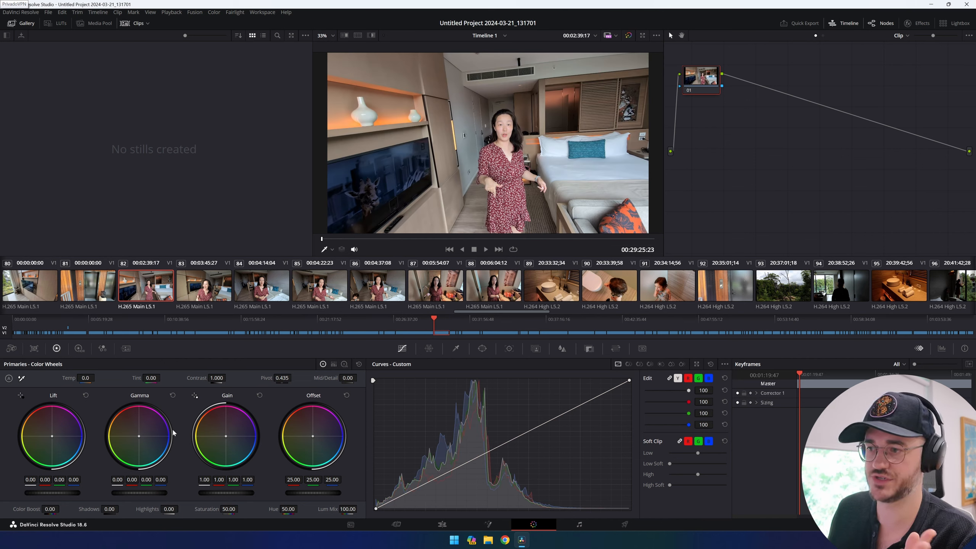
Step: Brighten clip 82 by raising the middle of its custom curve, compare it with clip 83, and straighten the curve again
drag(489, 450, 489, 416)
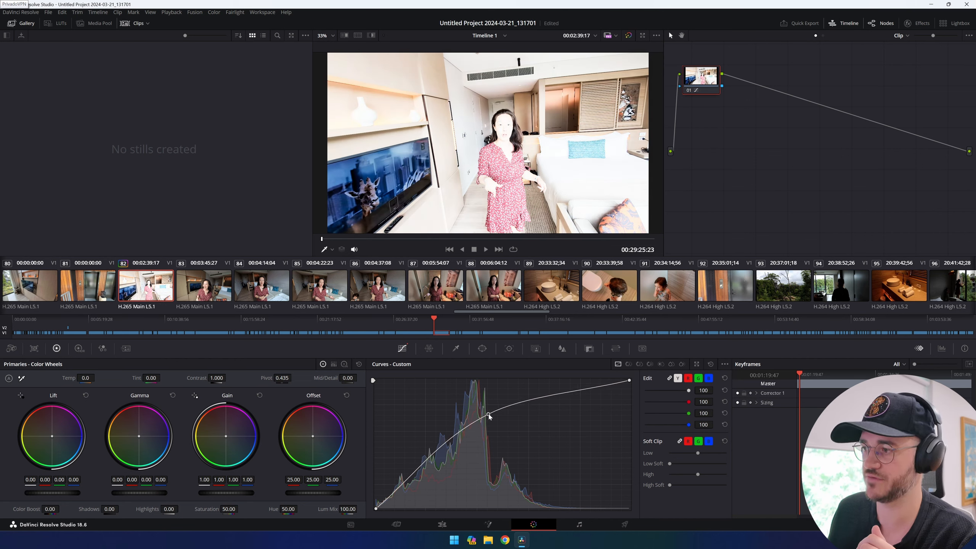
click(205, 288)
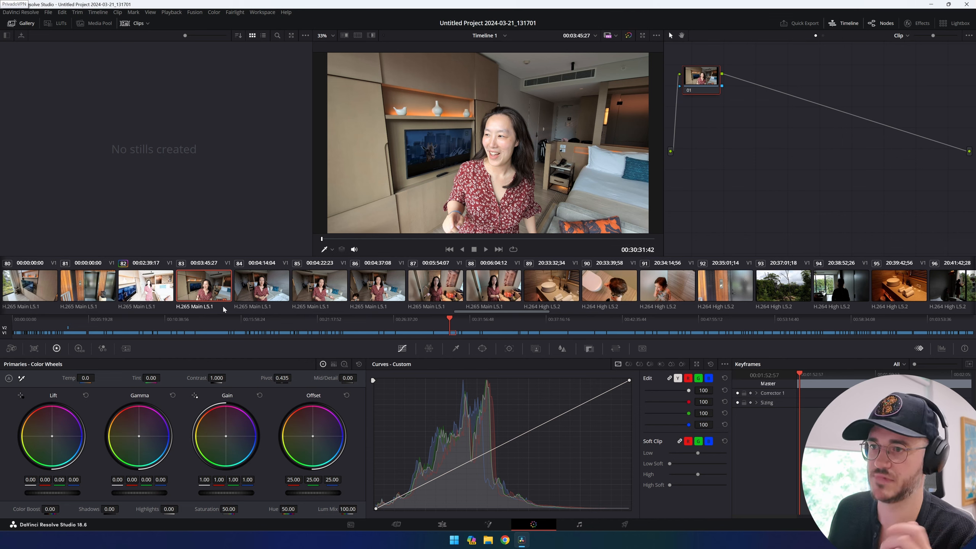
click(145, 292)
drag(490, 415, 500, 440)
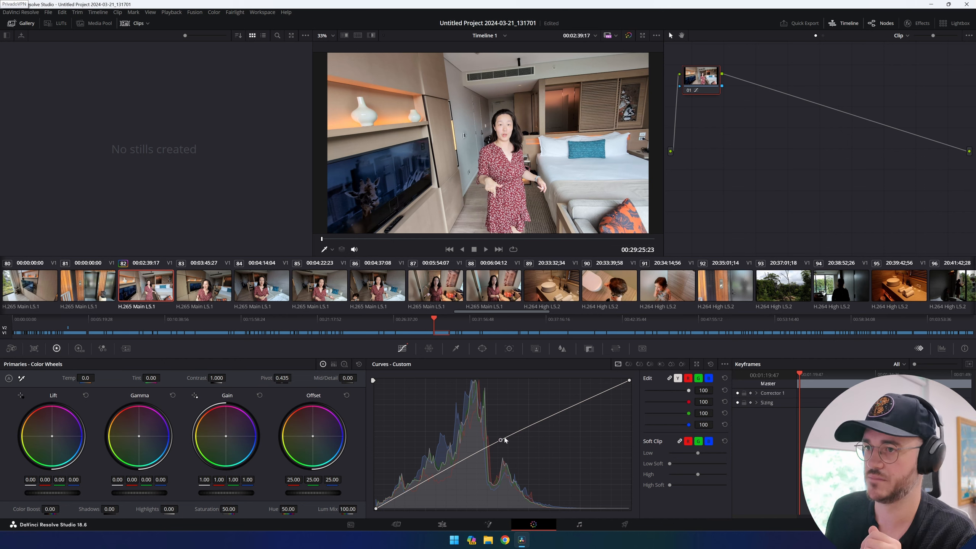
Step: Switch clip 82 and the neighbouring hotel room clips from the same footage to remote grades
right_click(153, 289)
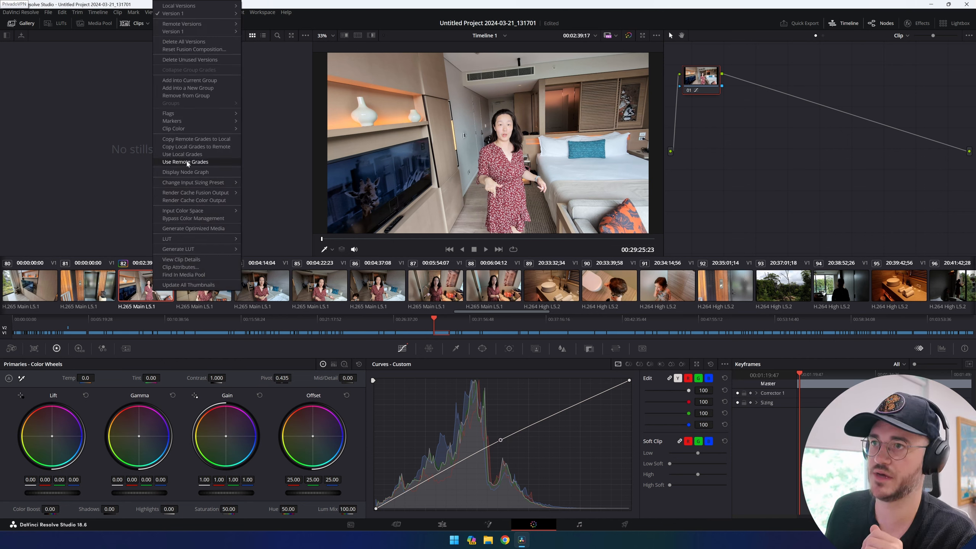
click(192, 149)
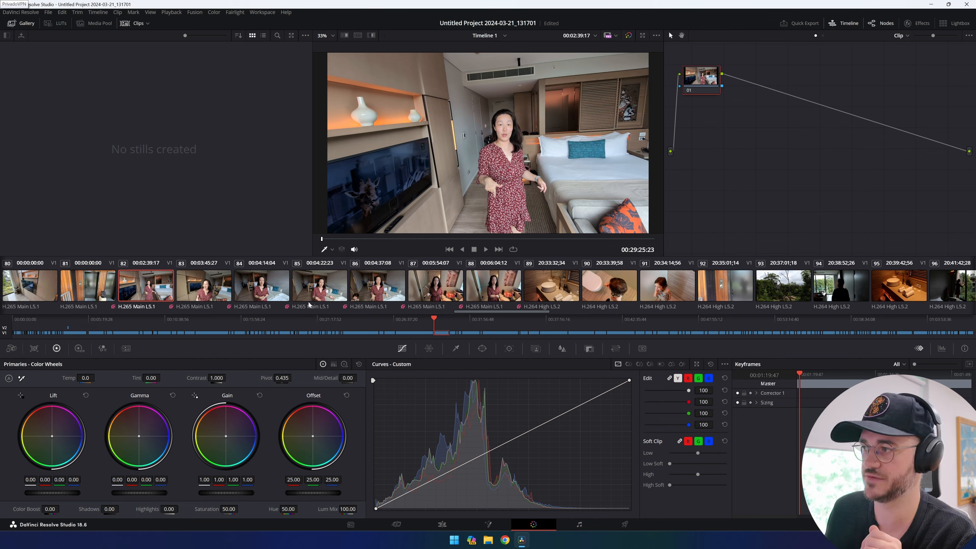
Step: Apply automatic colour correction to clip 83, the smiling woman in front of the television, and open its node's options
click(211, 292)
mouse_move(493, 450)
mouse_down()
mouse_move(483, 420)
mouse_move(500, 449)
mouse_up()
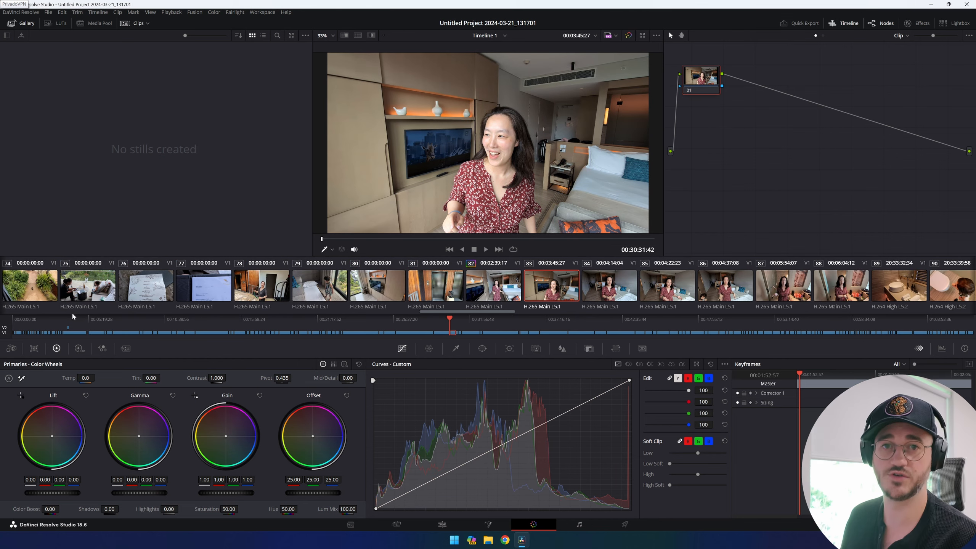
click(8, 379)
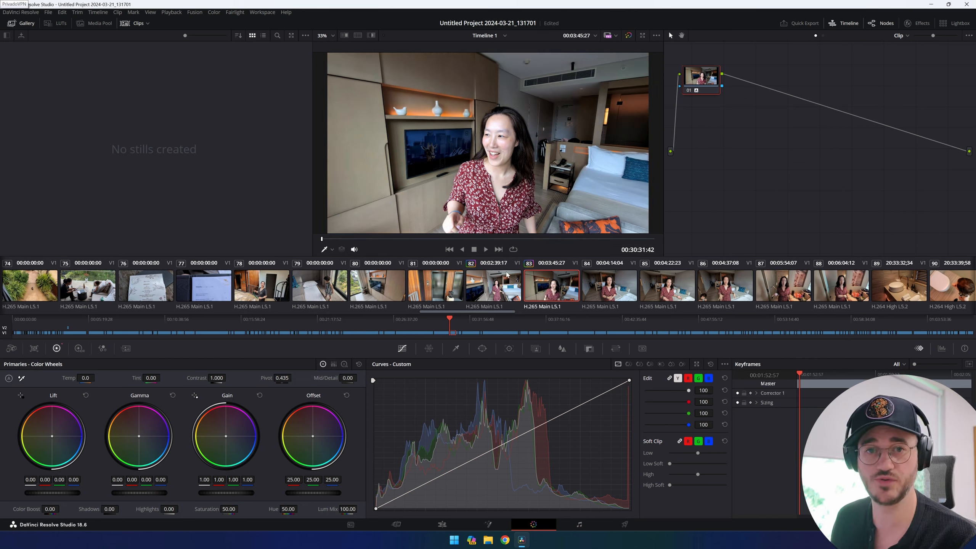
right_click(702, 75)
click(707, 82)
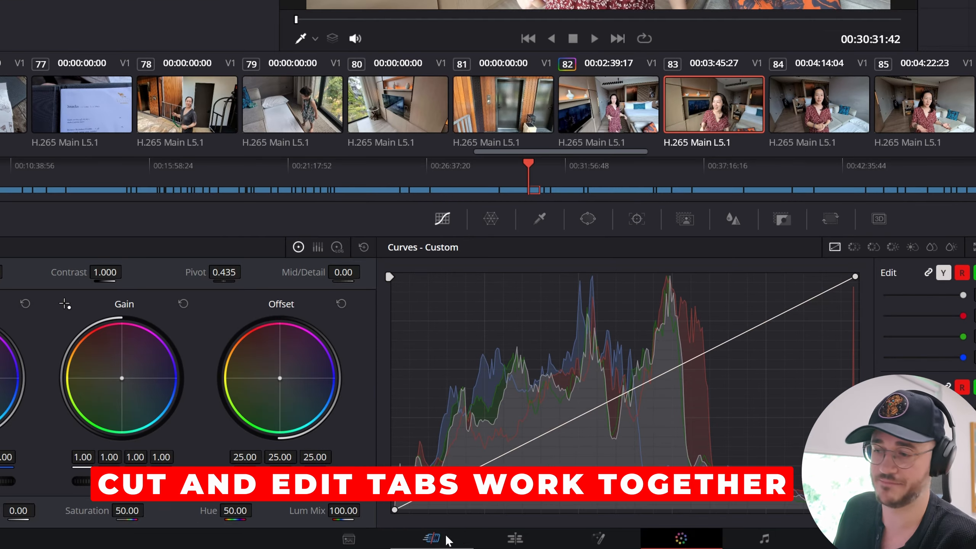
Step: Open the Cut page and scrub through the hotel room footage and back towards the timeline's beginning
click(404, 524)
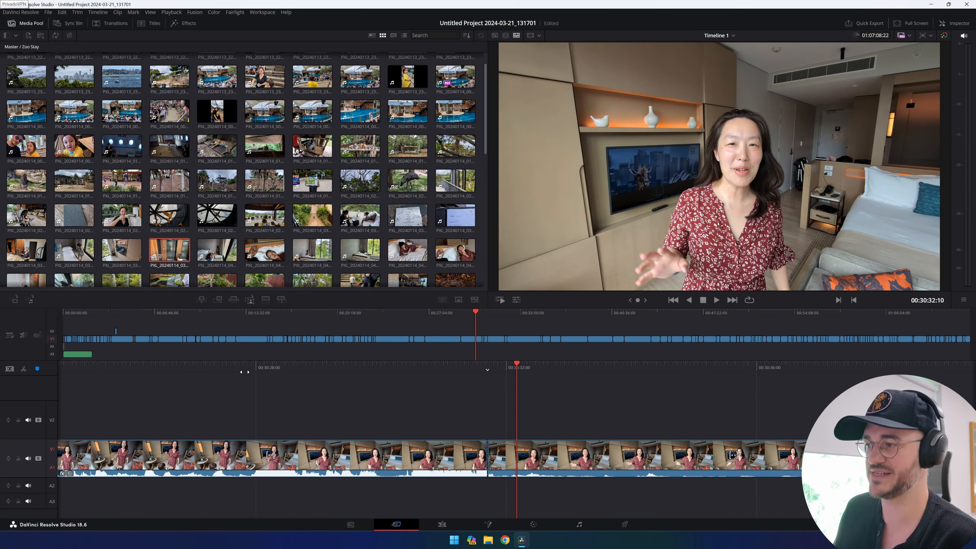
drag(245, 372, 704, 400)
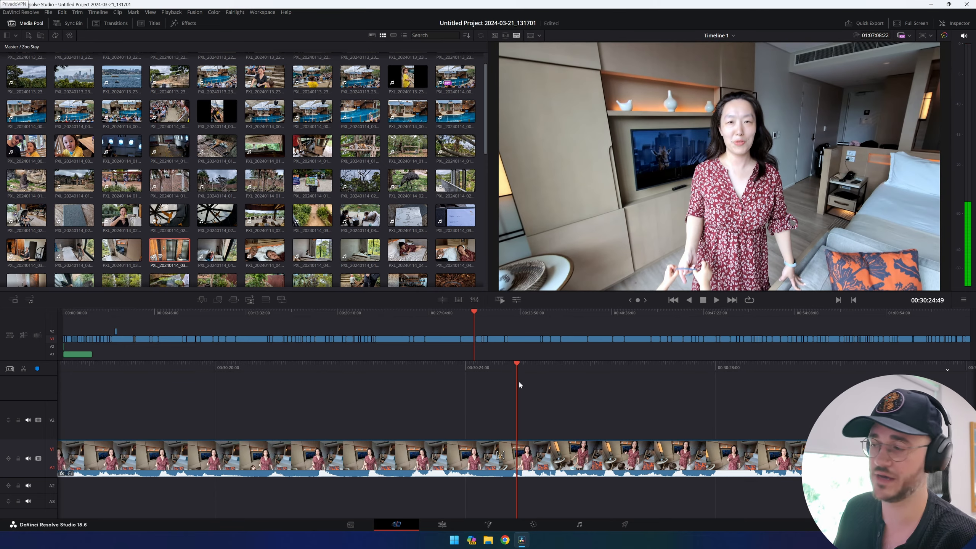
drag(475, 326, 5, 328)
mouse_move(28, 324)
mouse_down()
mouse_move(70, 326)
mouse_move(12, 329)
mouse_up()
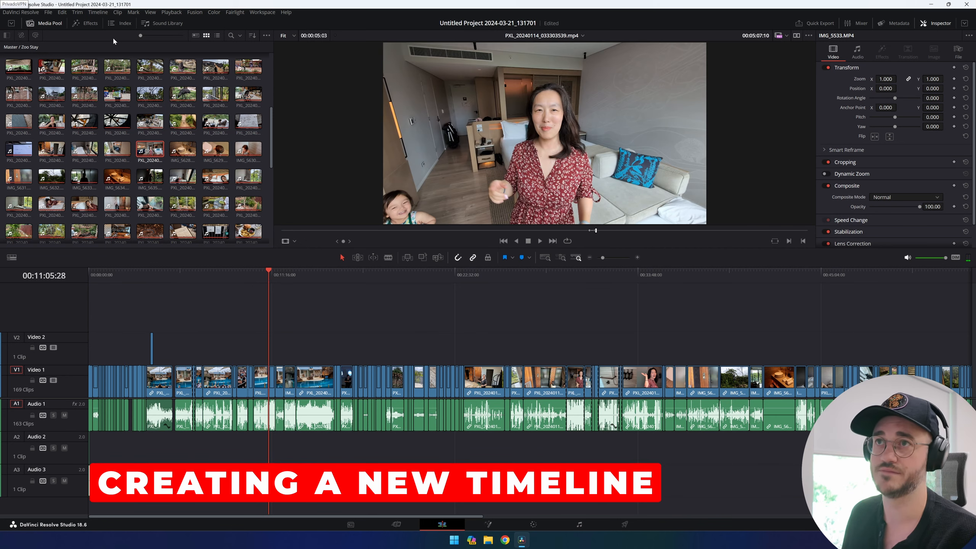
Step: Create an empty timeline named Timeline 2 with one video track and one stereo audio track, using the project settings
click(60, 12)
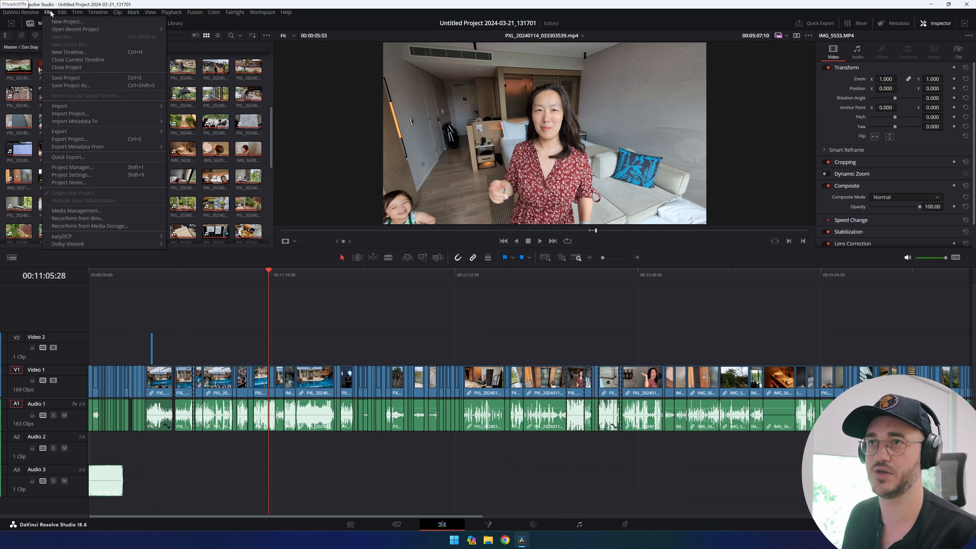
mouse_move(49, 12)
click(69, 52)
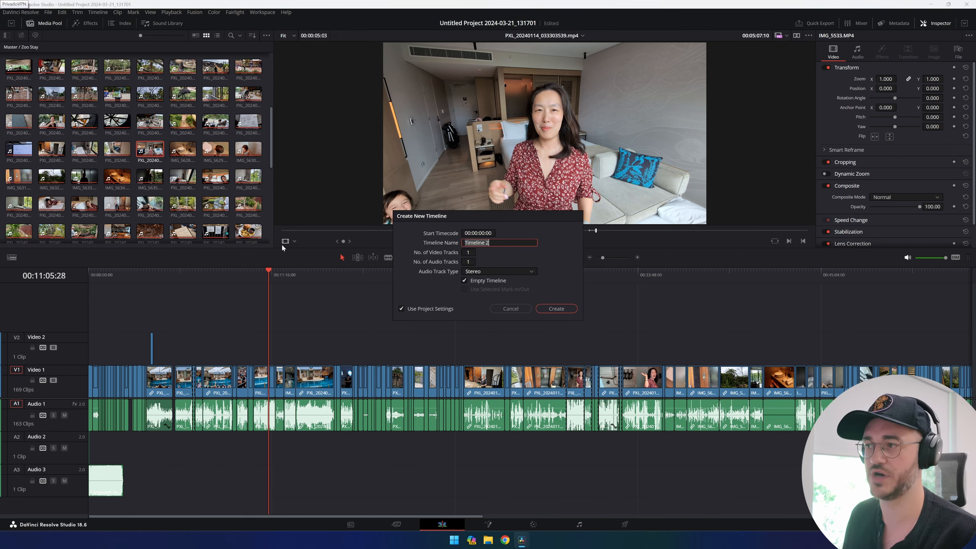
click(557, 309)
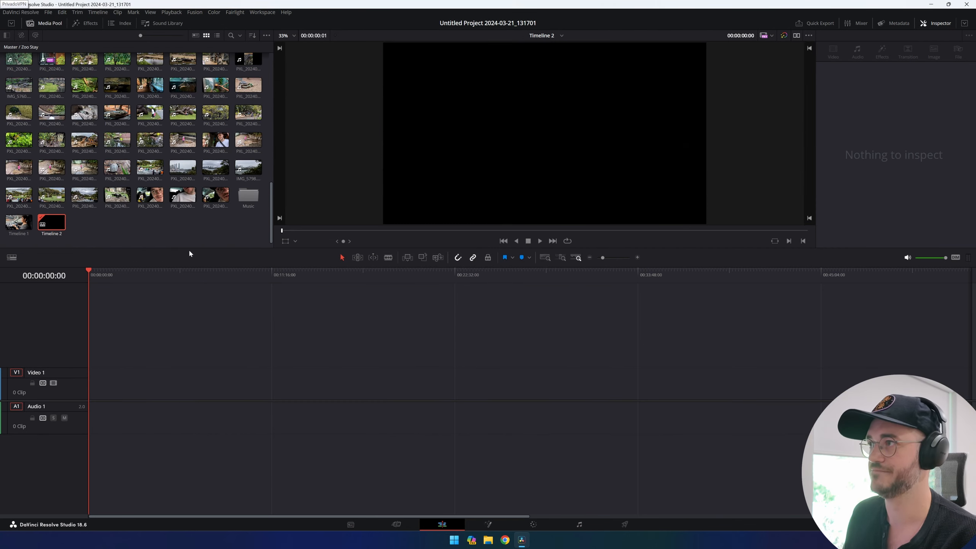
Step: Switch back and forth between Timeline 1 and Timeline 2 in the viewer, ending on Timeline 1
click(560, 35)
click(553, 54)
click(552, 36)
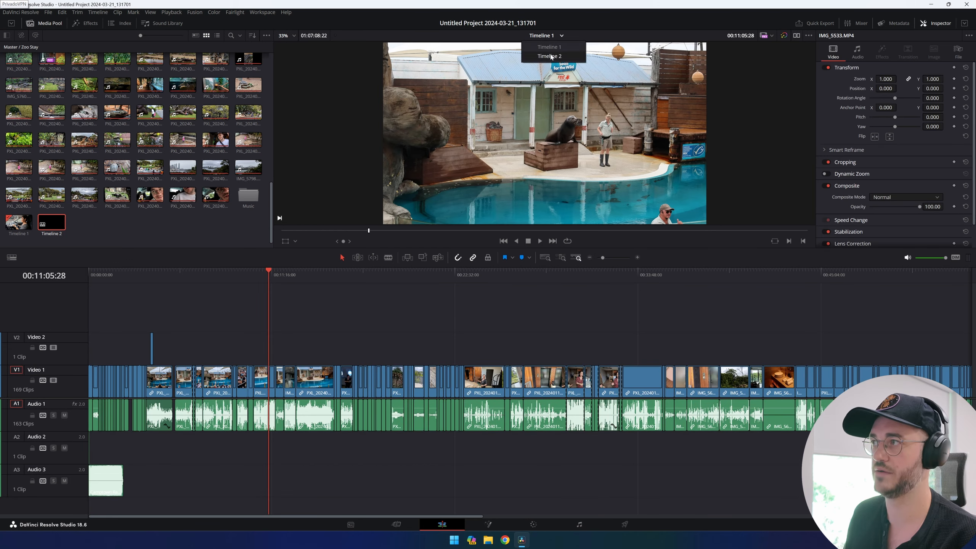
click(552, 57)
click(549, 37)
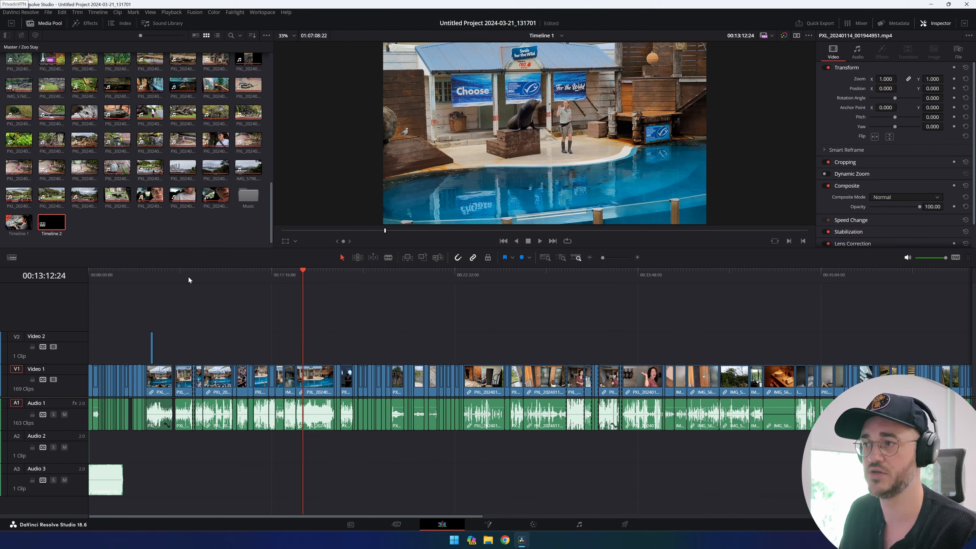
Step: Enable stacked timelines, add a second timeline view below Timeline 1, and open Timeline 2 in it
click(11, 257)
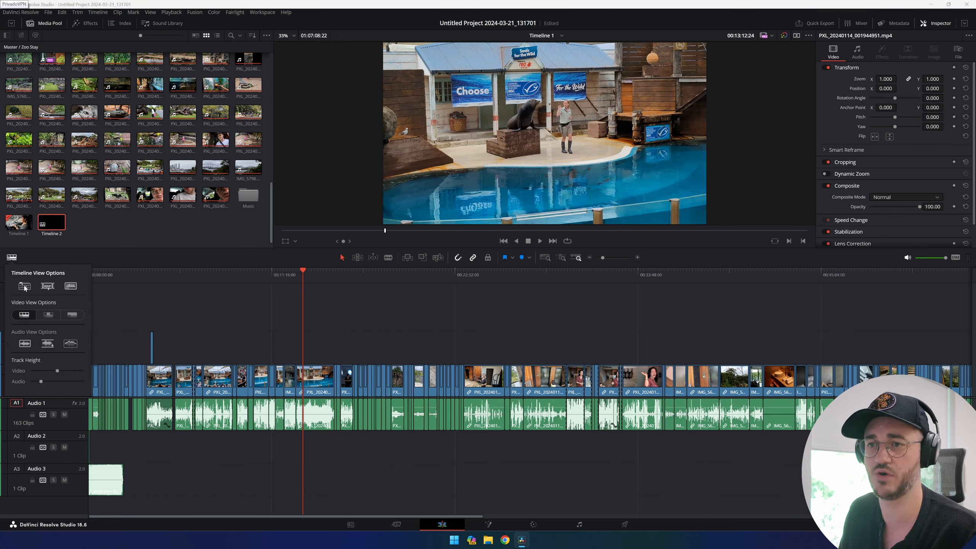
click(24, 285)
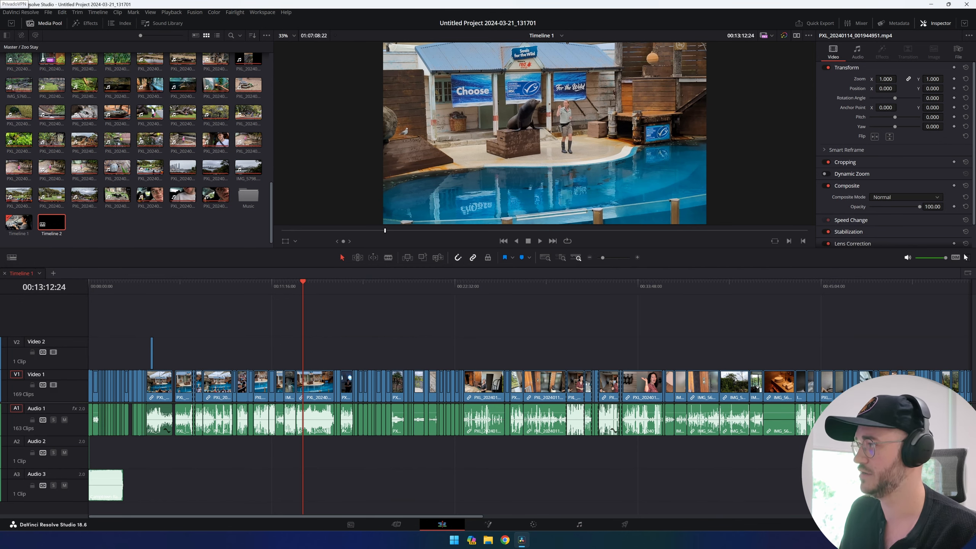
click(968, 274)
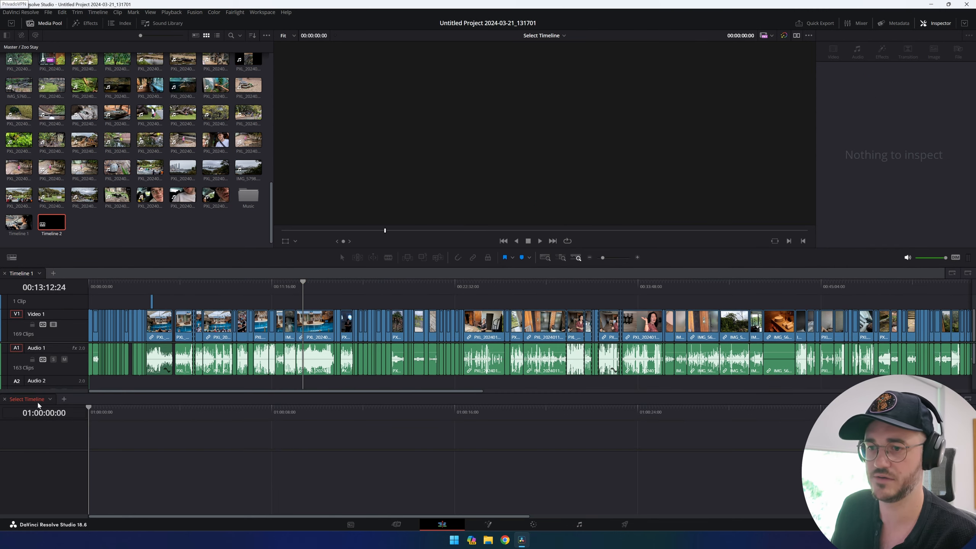
click(50, 399)
click(92, 416)
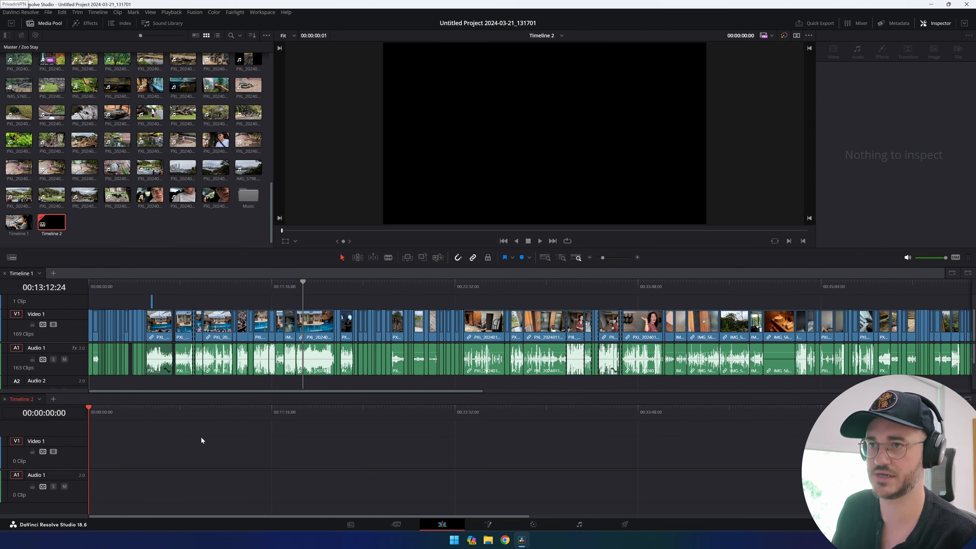
Step: Place two animal clips from the Zoo Stay bin on Timeline 2 and close the gap between them
drag(84, 112, 103, 474)
drag(183, 112, 157, 466)
drag(604, 260, 613, 261)
click(429, 449)
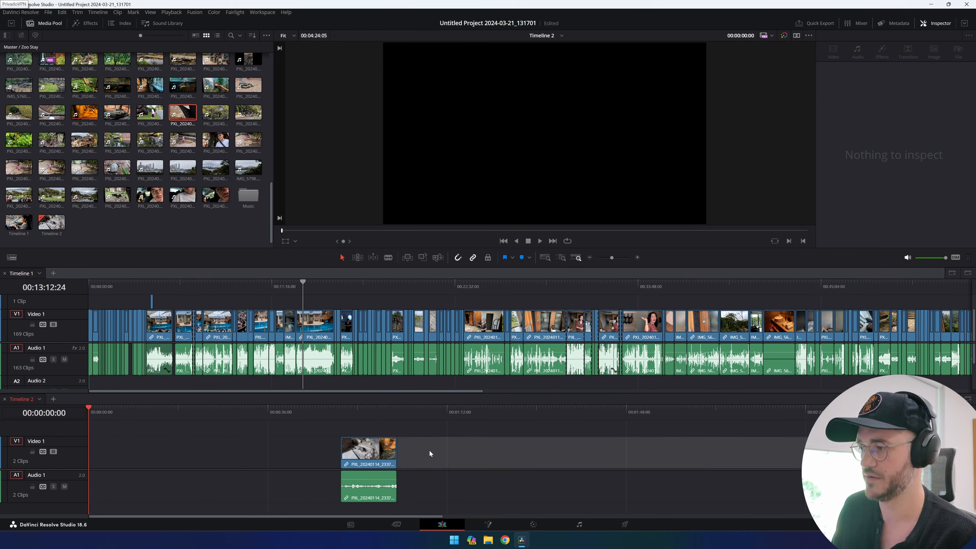
key(BackSpace)
Step: Copy the lizard clip from Timeline 2 onto the Video 2 track of Timeline 1 and undo the copy
mouse_move(355, 412)
mouse_down()
mouse_move(375, 420)
mouse_move(359, 419)
mouse_up()
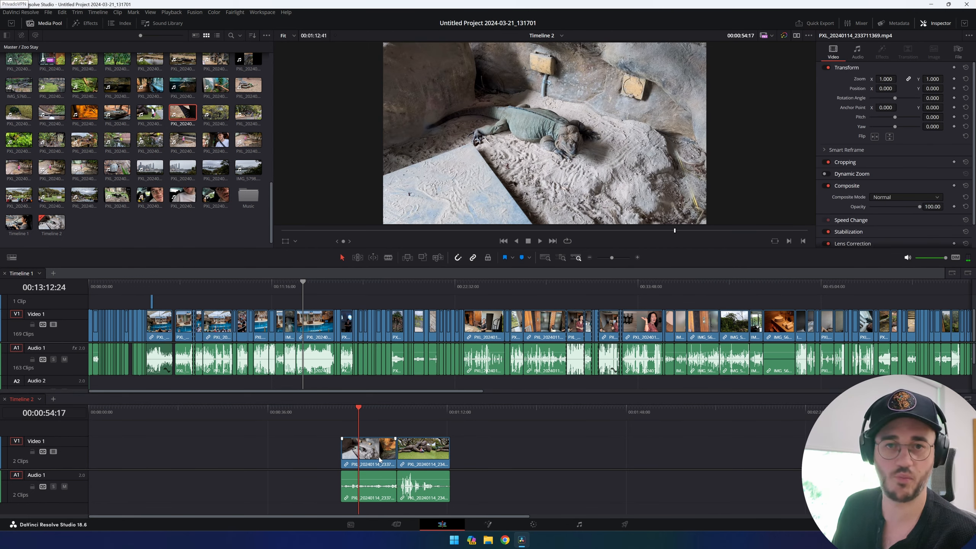
mouse_move(371, 457)
mouse_down()
mouse_move(386, 425)
mouse_move(385, 304)
mouse_move(376, 319)
mouse_up()
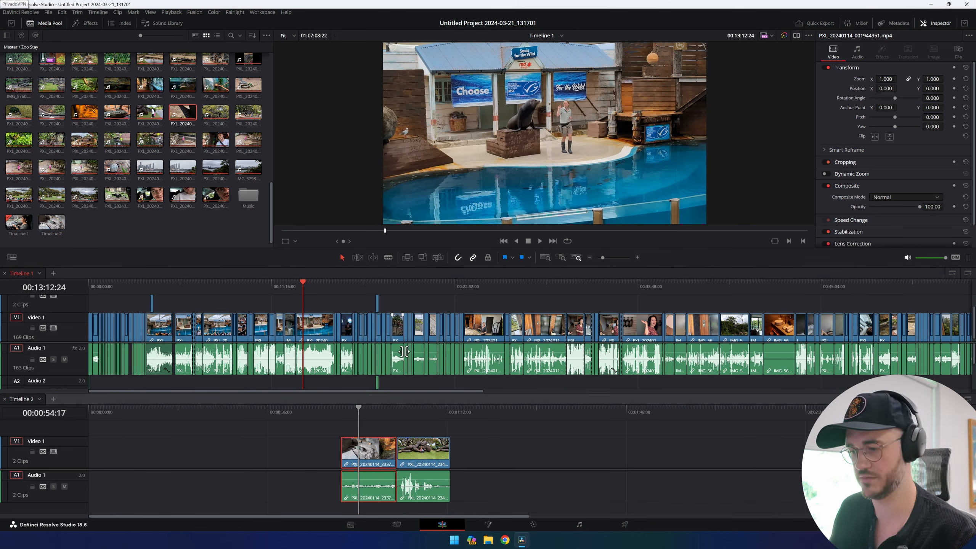
key(ctrl+z)
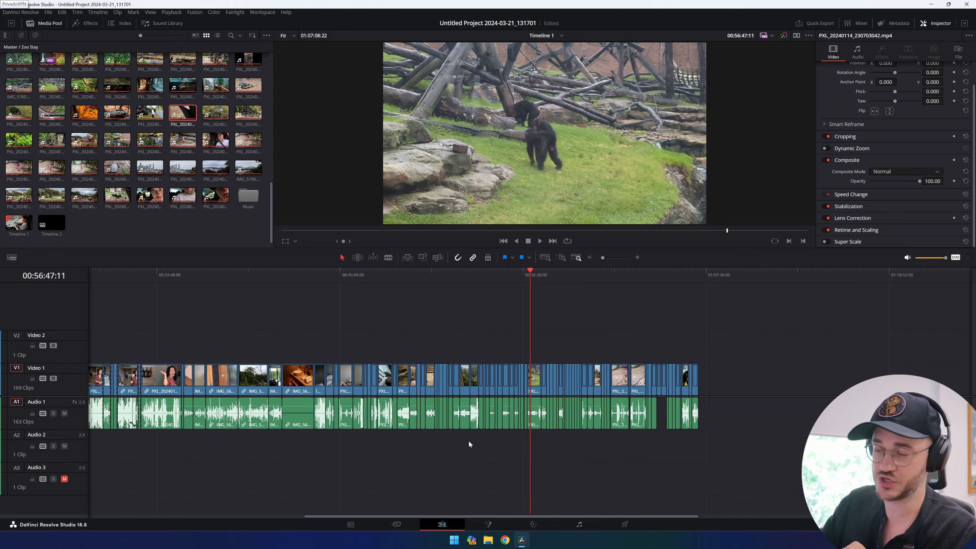
Step: Open the Deliver page for Timeline 1 and choose the YouTube render preset at 2160p
click(625, 523)
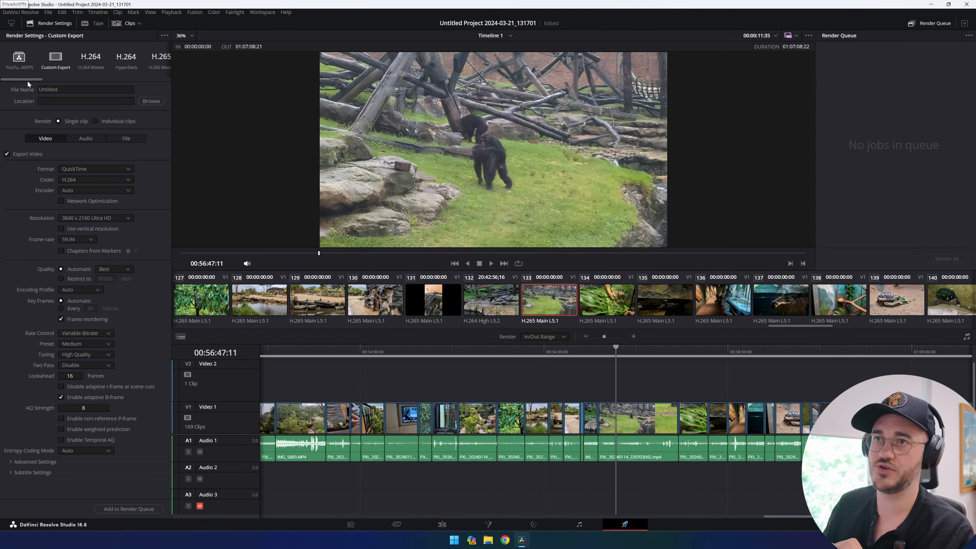
drag(29, 79, 64, 81)
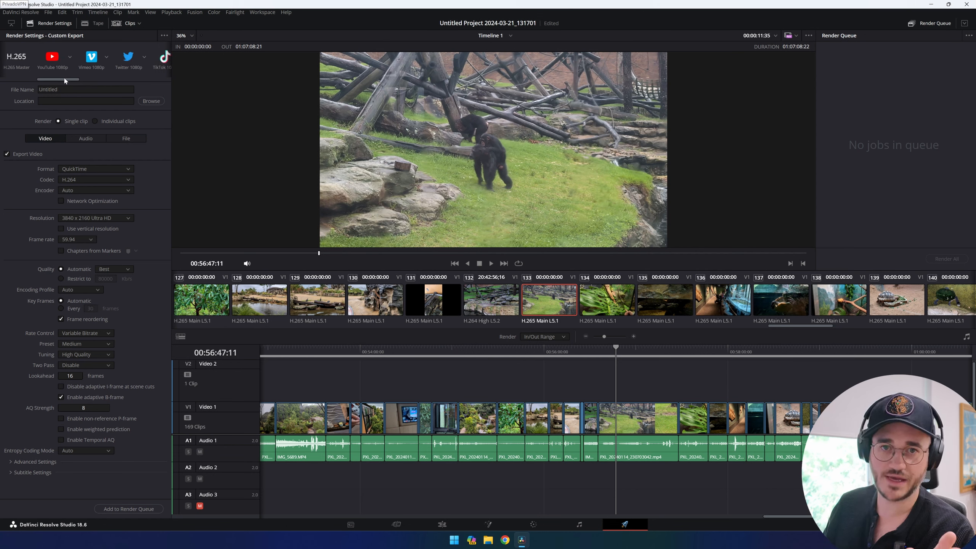
click(68, 64)
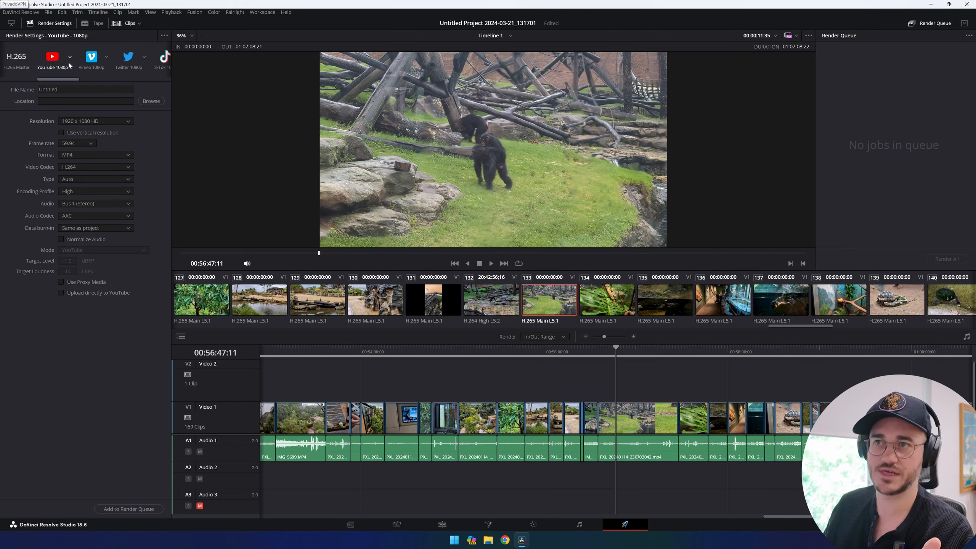
click(69, 58)
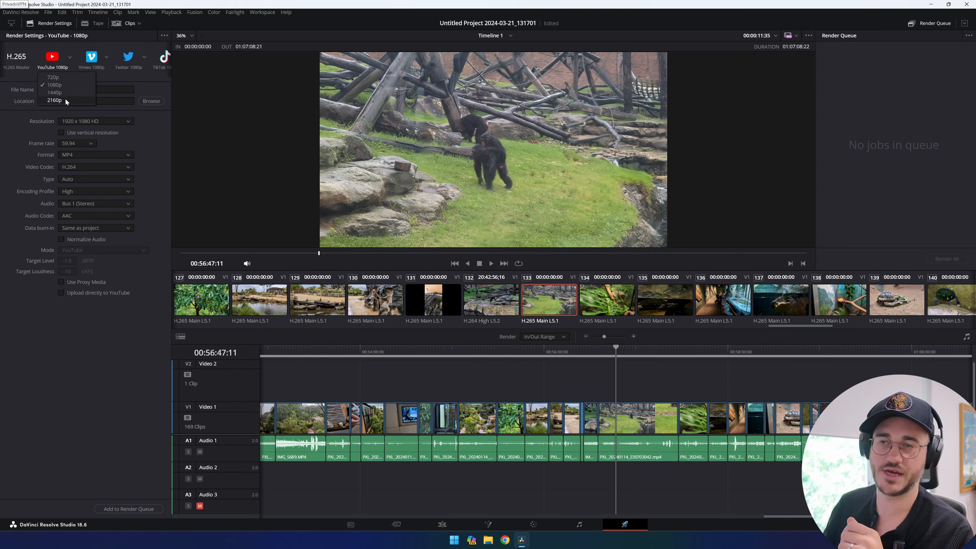
click(54, 100)
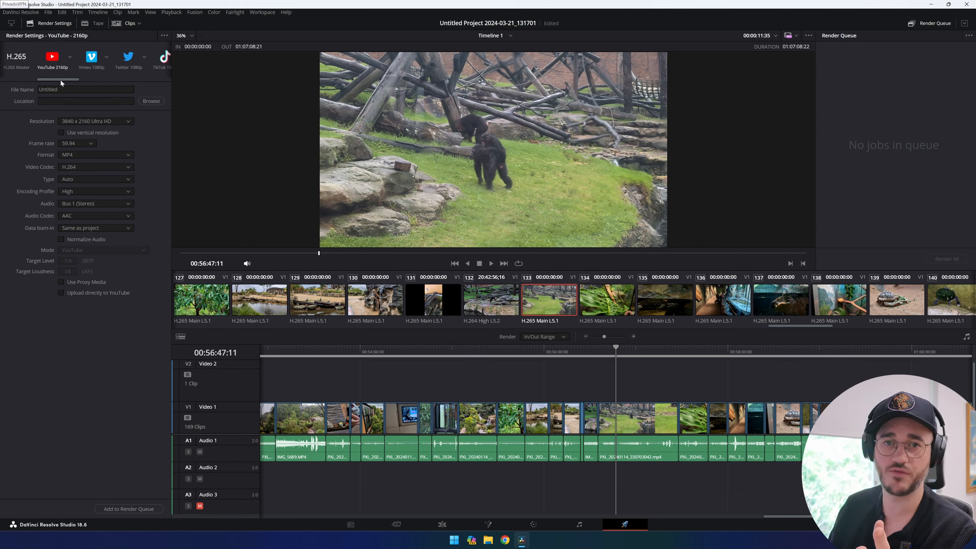
Step: Show the H.264 Master render preset and switch the render settings to Custom Export
drag(60, 80, 23, 79)
click(87, 63)
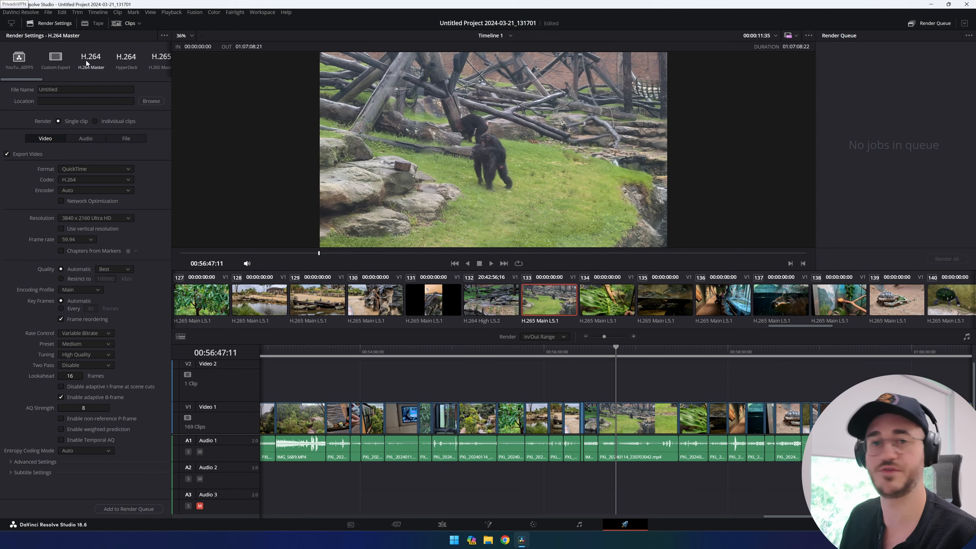
click(54, 64)
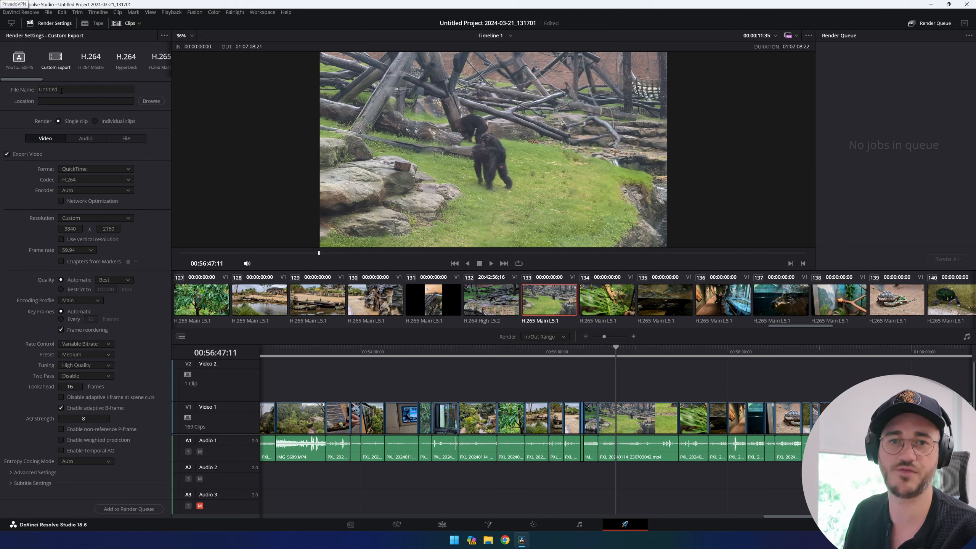
Step: Set the custom export's format to MP4 and its codec to H.265
click(93, 169)
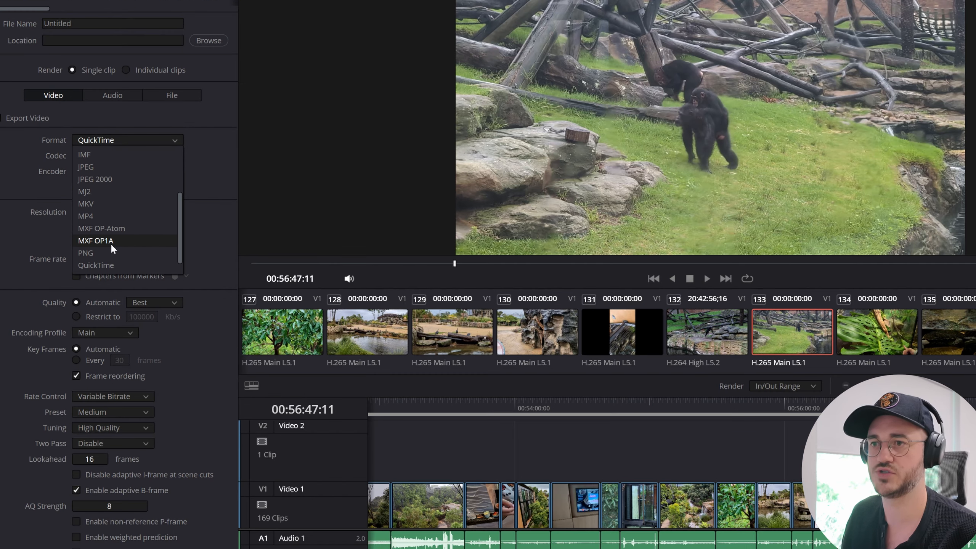
click(102, 217)
click(134, 156)
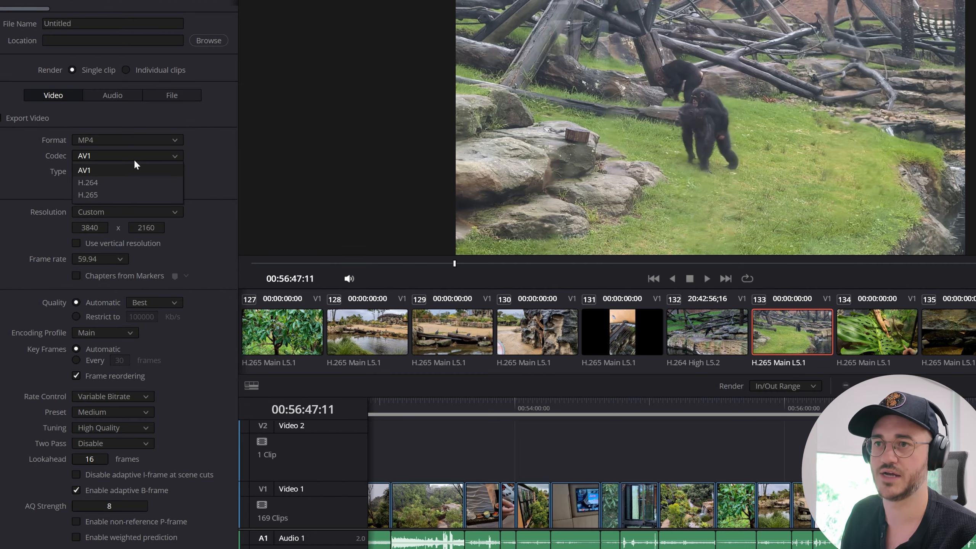
click(109, 194)
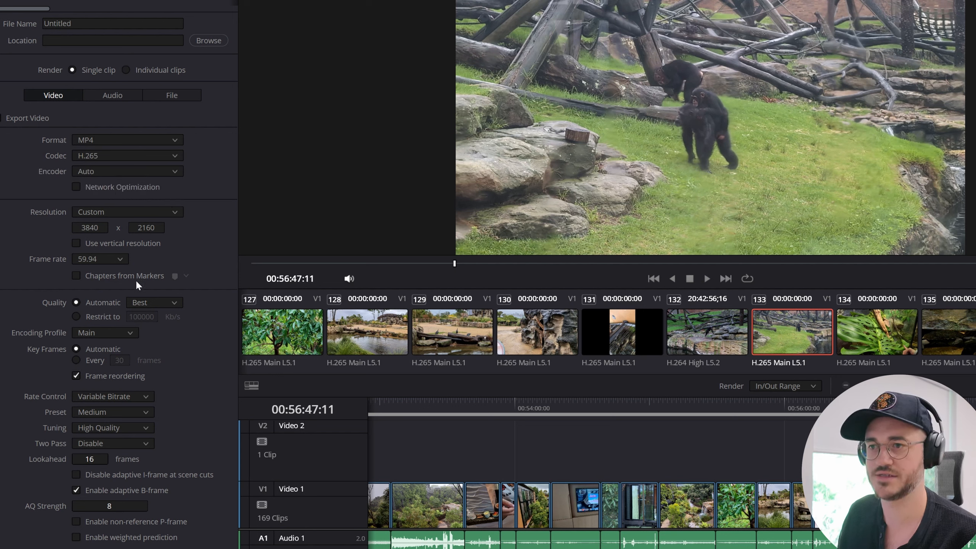
Step: Set the export quality to a restricted bitrate and open the Kb/s value for editing
click(75, 317)
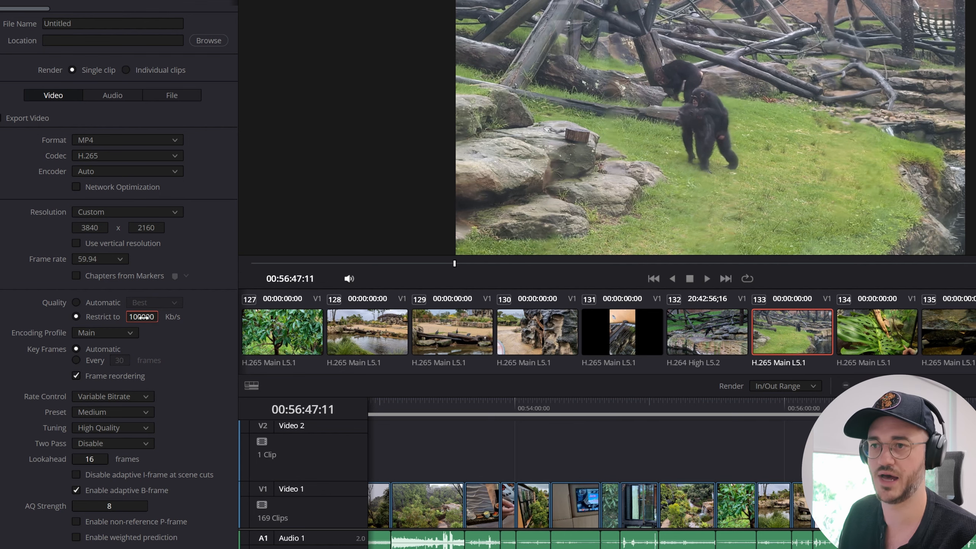
click(142, 317)
click(150, 317)
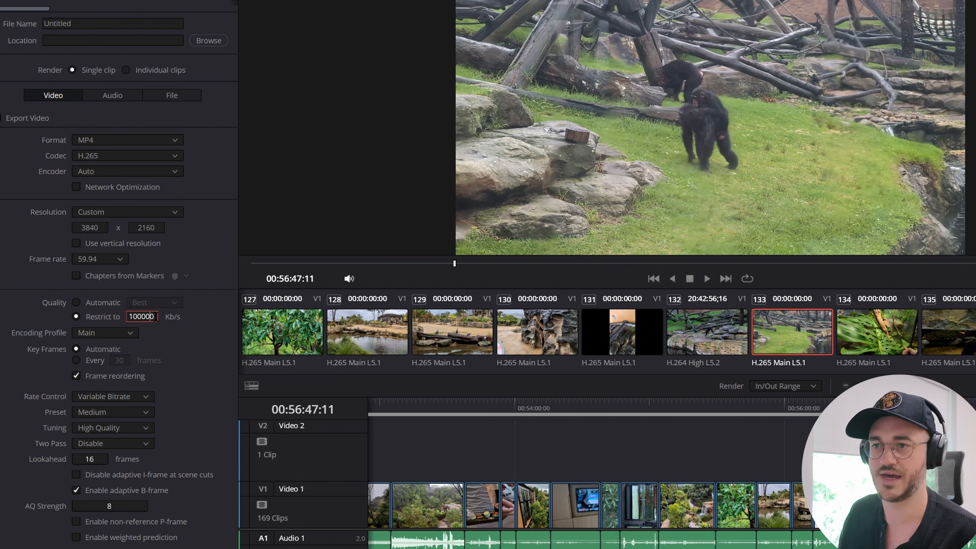